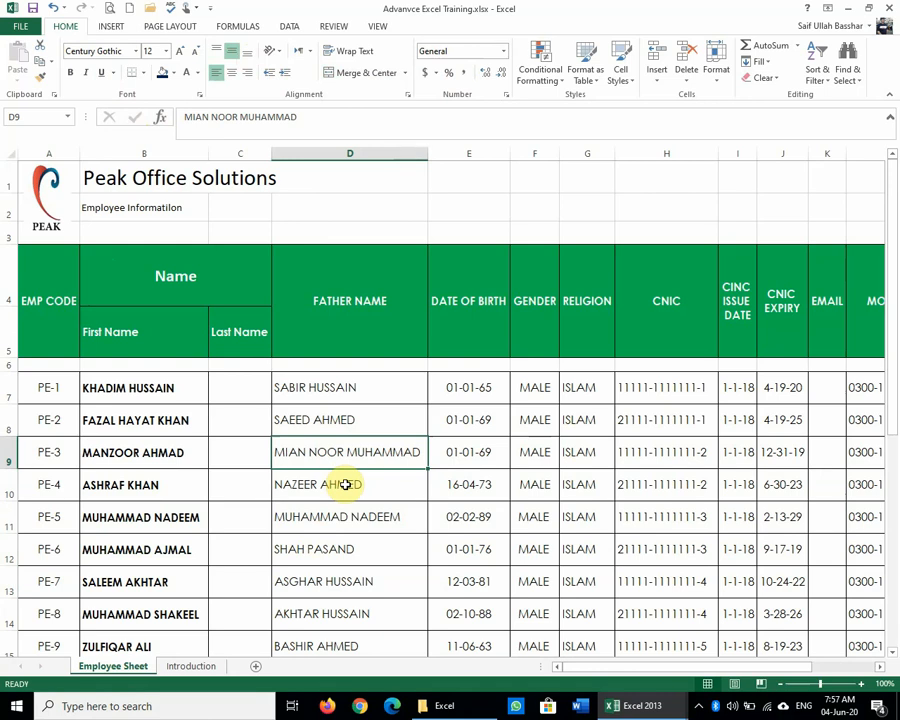
Step: Review the first employee row, from the father name in D7 to Gross Salary 45000 in O7
{"action": "left_click", "coordinate": [505, 51]}
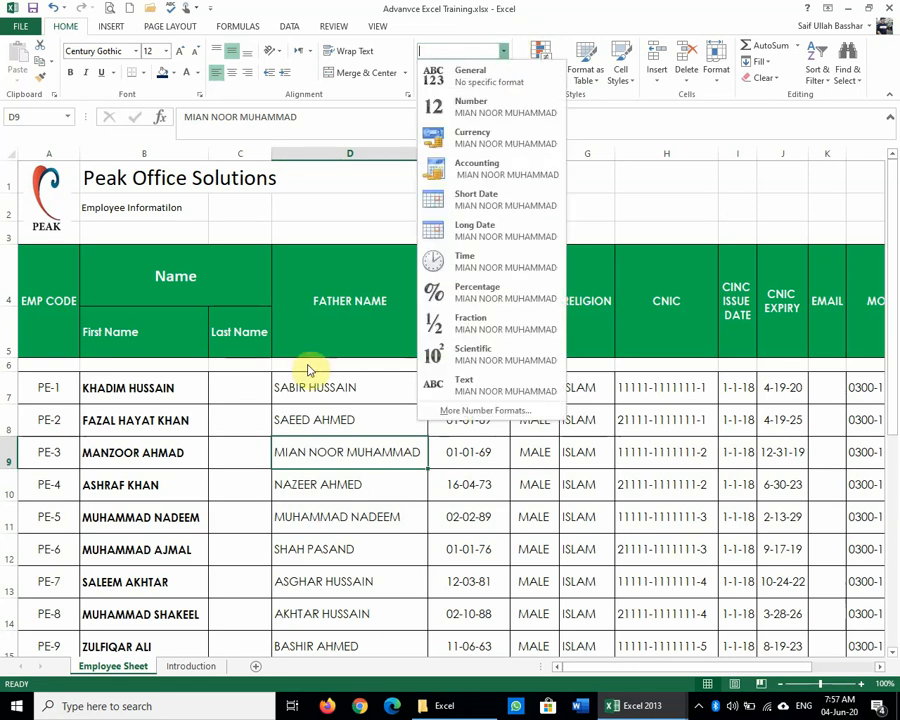
{"action": "left_click", "coordinate": [330, 386]}
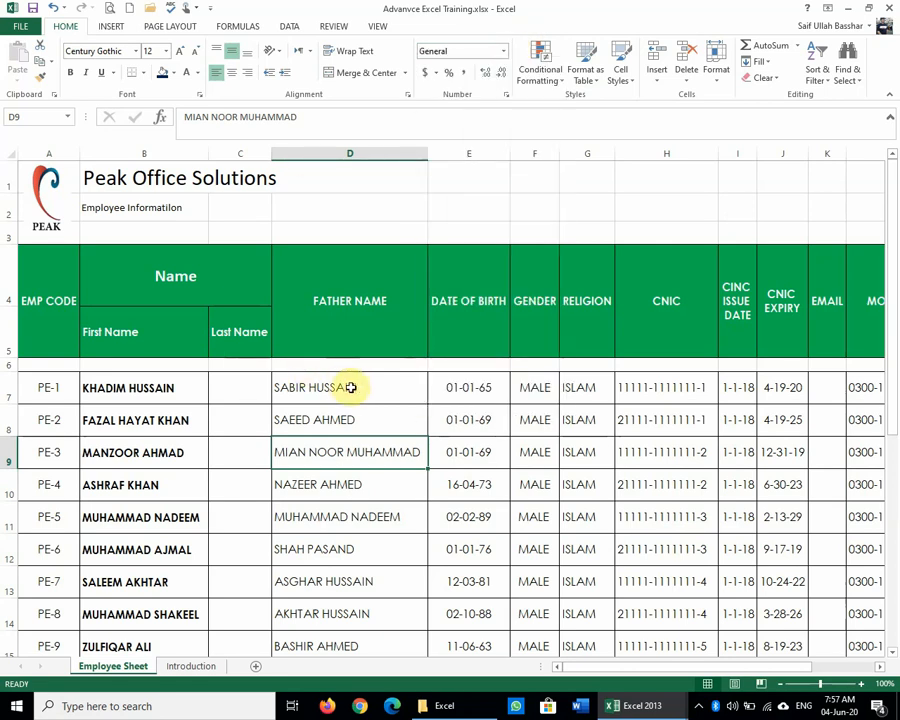
{"action": "left_click", "coordinate": [351, 387]}
{"action": "key", "text": "Right"}
{"action": "key", "text": "Right"}
{"action": "key", "text": "Right"}
{"action": "key", "text": "Right"}
{"action": "key", "text": "Right"}
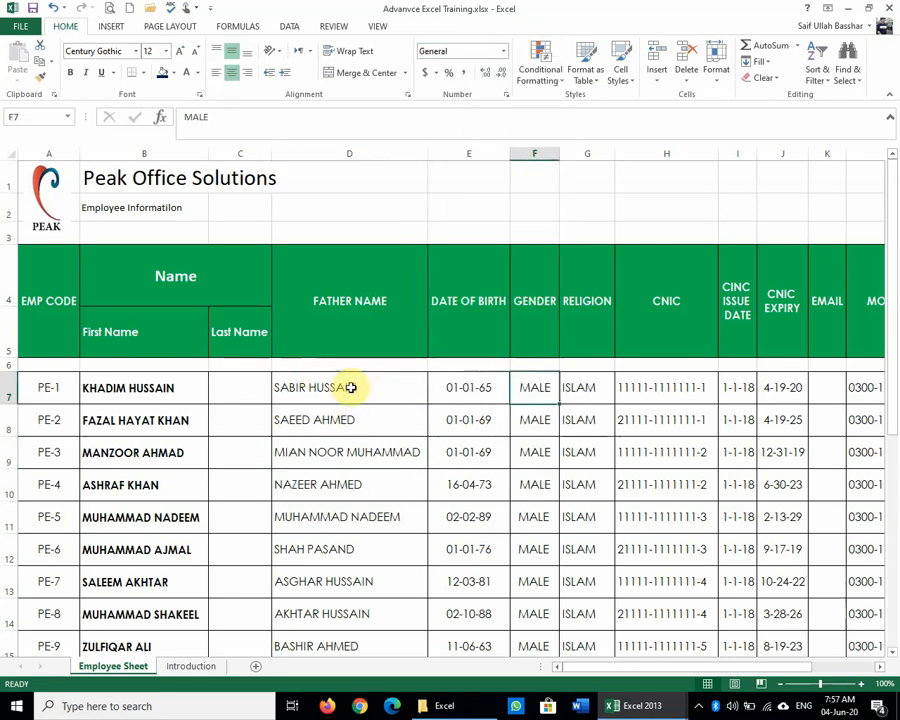
{"action": "key", "text": "Right"}
{"action": "key", "text": "Right"}
{"action": "key", "text": "Right"}
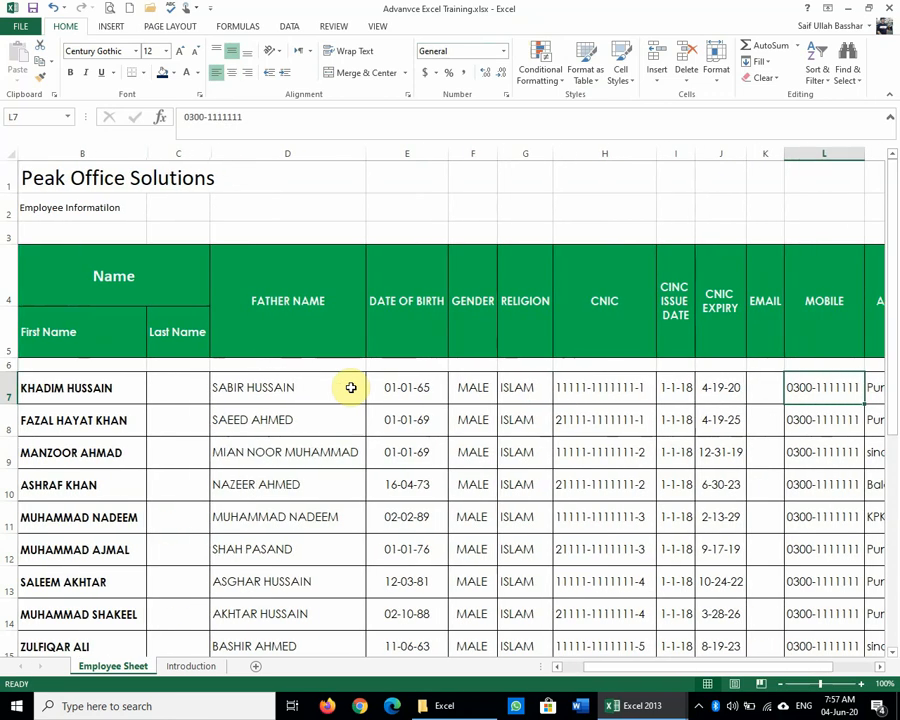
{"action": "key", "text": "Right"}
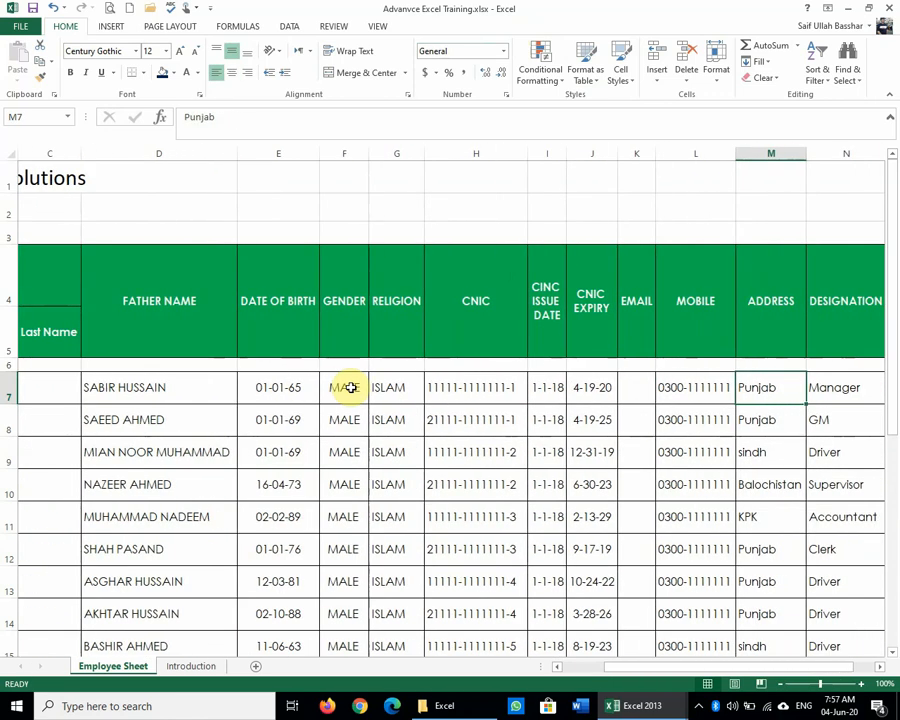
{"action": "key", "text": "Right"}
{"action": "key", "text": "Right"}
{"action": "key", "text": "Right"}
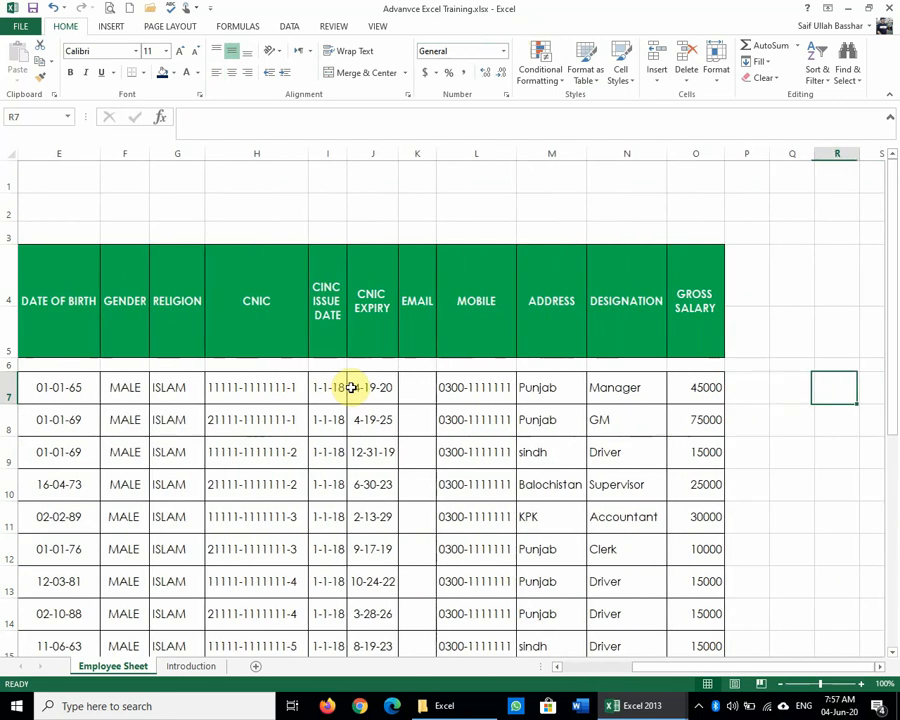
{"action": "key", "text": "Left"}
{"action": "key", "text": "Left"}
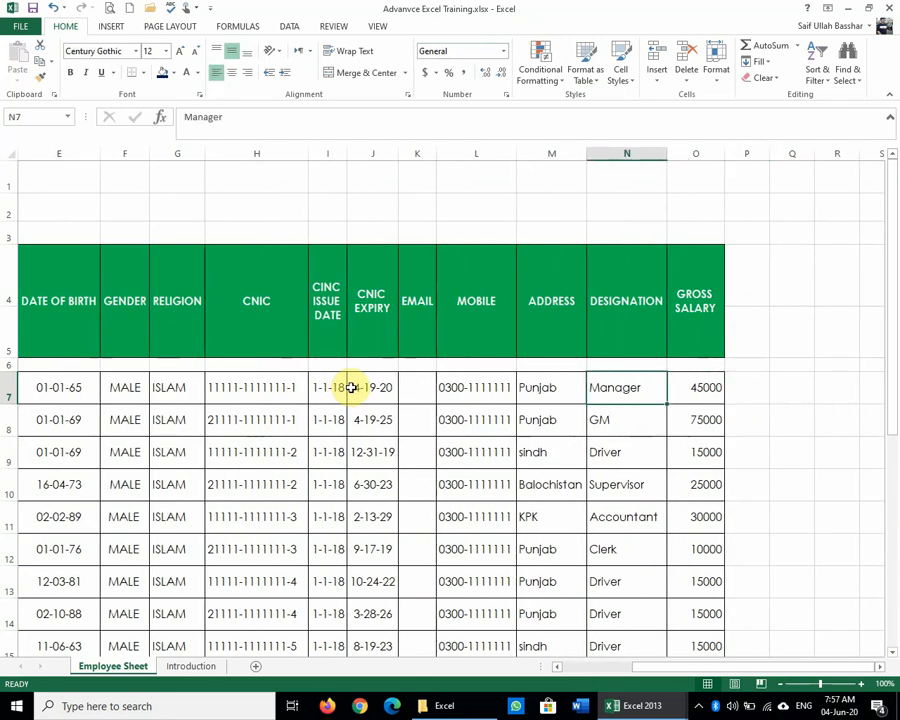
{"action": "key", "text": "Right"}
{"action": "key", "text": "Left"}
{"action": "key", "text": "Left"}
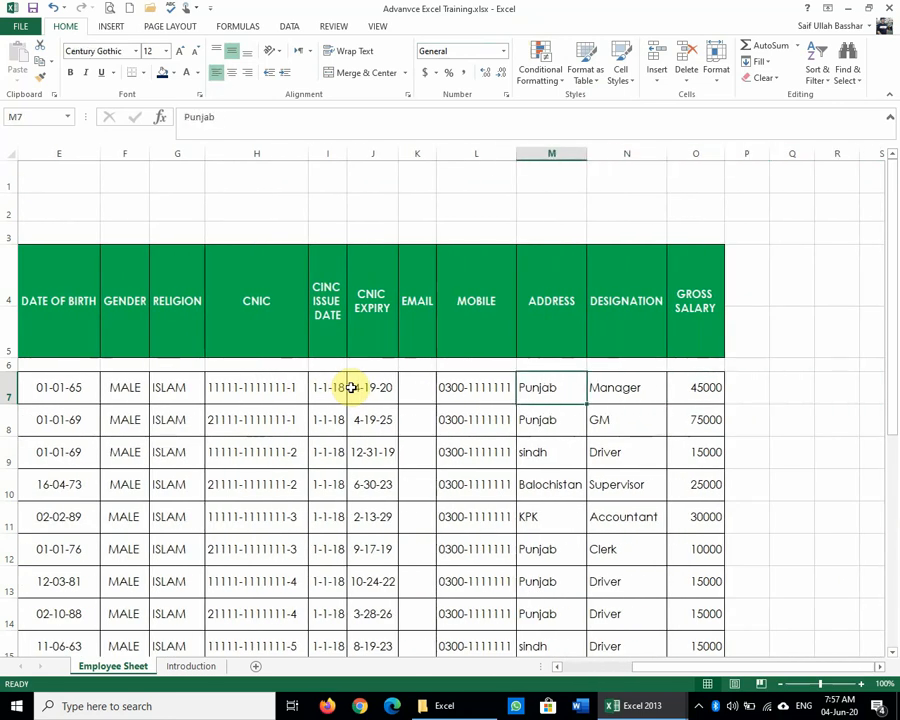
{"action": "key", "text": "Left"}
{"action": "key", "text": "Left"}
{"action": "key", "text": "Left"}
{"action": "key", "text": "Left"}
{"action": "key", "text": "Right"}
{"action": "key", "text": "Right"}
{"action": "key", "text": "Right"}
{"action": "key", "text": "Right"}
{"action": "key", "text": "Right"}
{"action": "key", "text": "Right"}
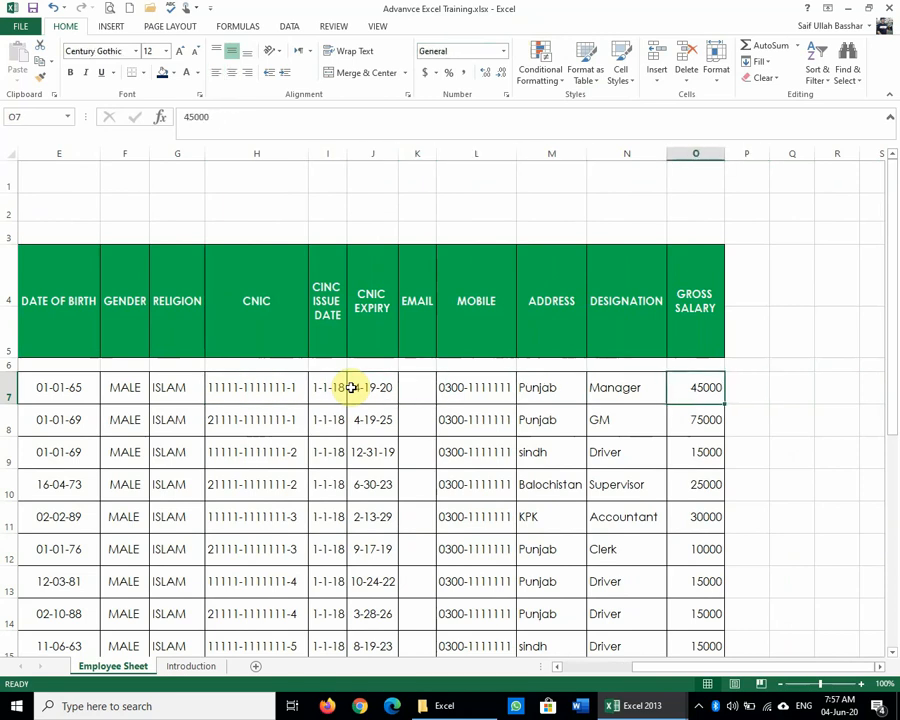
{"action": "key", "text": "Left"}
{"action": "key", "text": "Left"}
{"action": "key", "text": "Left"}
{"action": "key", "text": "Left"}
{"action": "key", "text": "Left"}
{"action": "key", "text": "Left"}
{"action": "key", "text": "Left"}
{"action": "key", "text": "Left"}
{"action": "key", "text": "Left"}
{"action": "key", "text": "Left"}
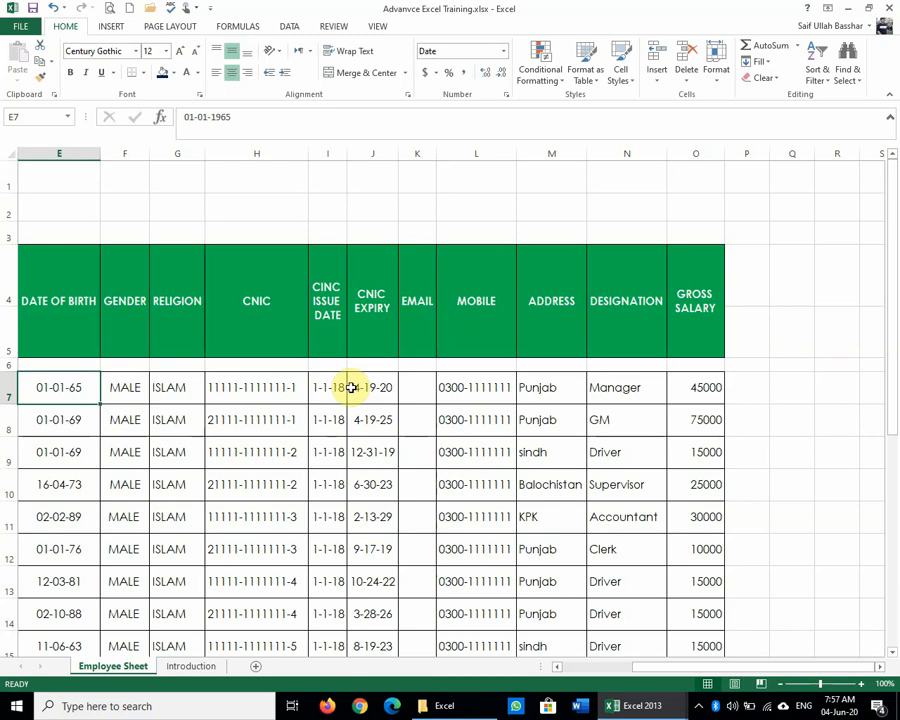
{"action": "key", "text": "Left"}
{"action": "key", "text": "Left"}
{"action": "key", "text": "Left"}
{"action": "key", "text": "Left"}
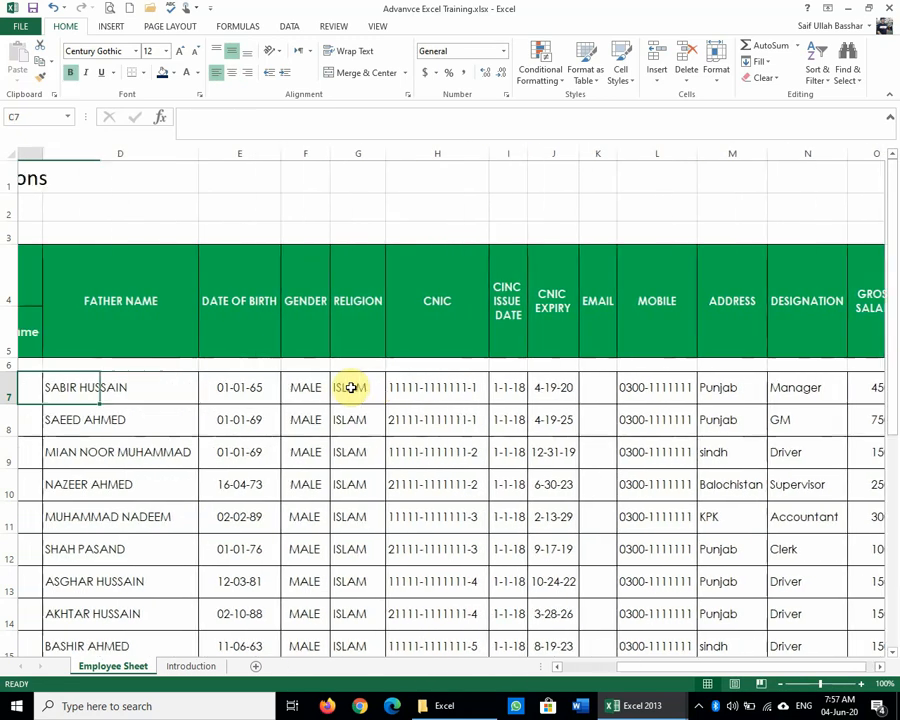
{"action": "key", "text": "Right"}
{"action": "key", "text": "Right"}
{"action": "key", "text": "Right"}
{"action": "key", "text": "Right"}
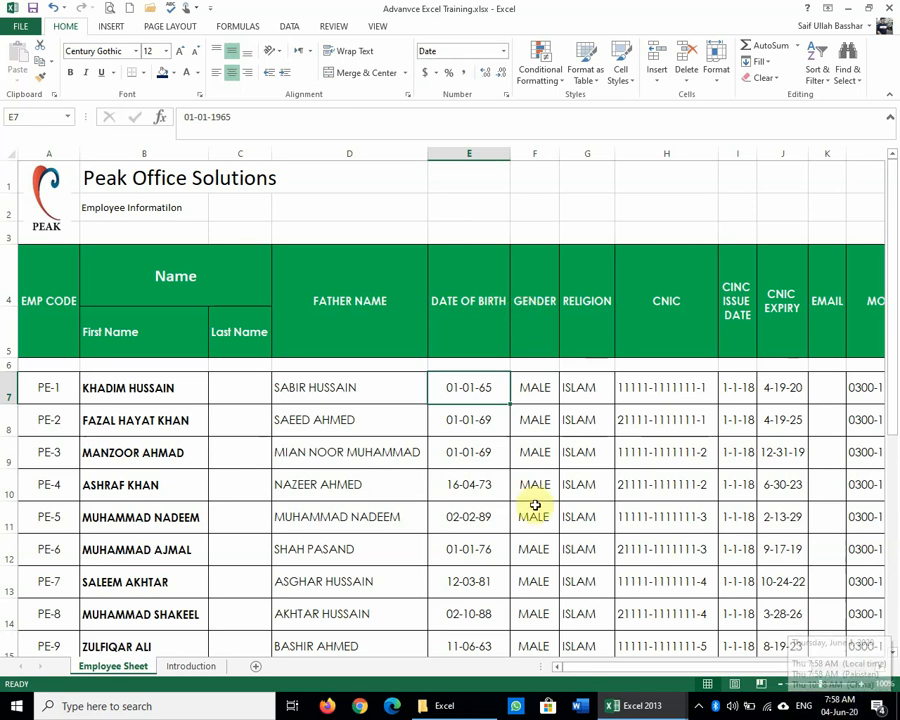
Step: Enter the sample text ABC123 in cell P7, beside the first Gross Salary
{"action": "left_click", "coordinate": [478, 199]}
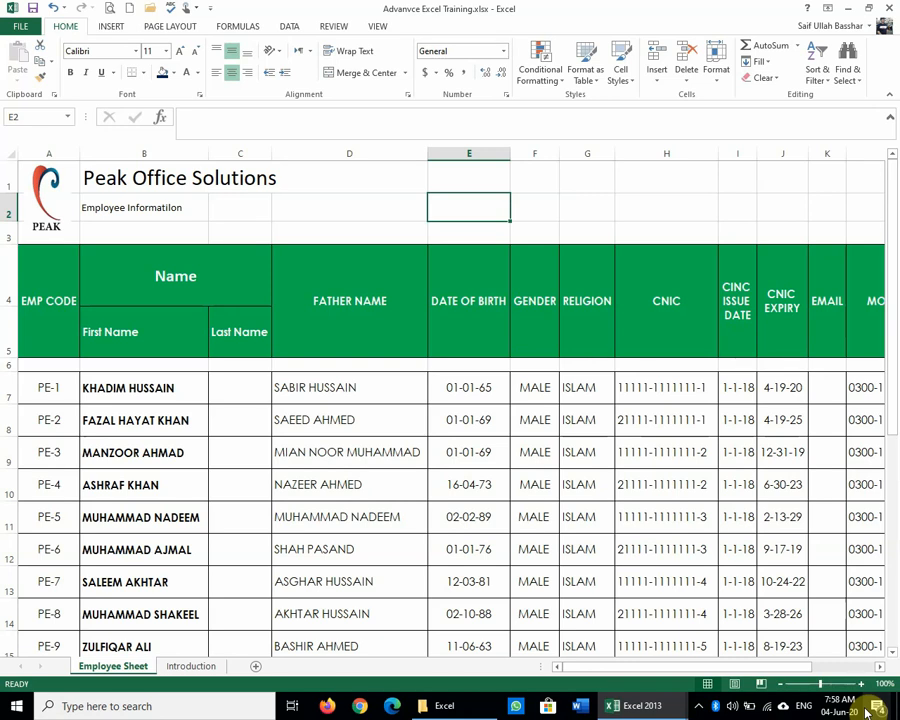
{"action": "key", "text": "Down"}
{"action": "key", "text": "Down"}
{"action": "key", "text": "Down"}
{"action": "key", "text": "Down"}
{"action": "key", "text": "Down"}
{"action": "key", "text": "Right"}
{"action": "key", "text": "Right"}
{"action": "key", "text": "Right"}
{"action": "key", "text": "Right"}
{"action": "key", "text": "Right"}
{"action": "key", "text": "Right"}
{"action": "key", "text": "Right"}
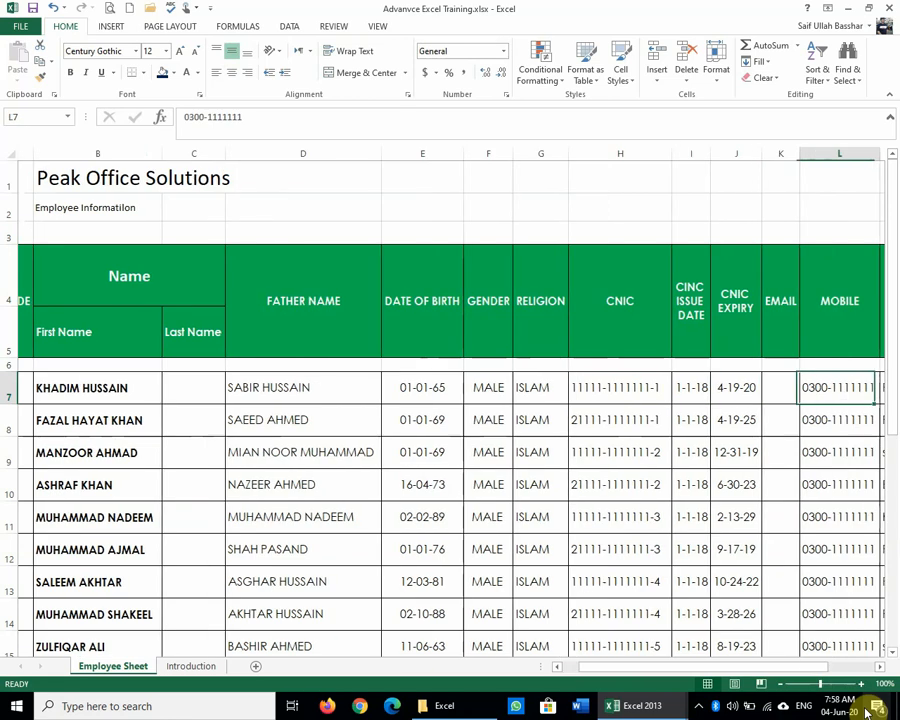
{"action": "key", "text": "Right"}
{"action": "key", "text": "Right"}
{"action": "key", "text": "Right"}
{"action": "key", "text": "Right"}
{"action": "key", "text": "Right"}
{"action": "key", "text": "Left"}
{"action": "key", "text": "Left"}
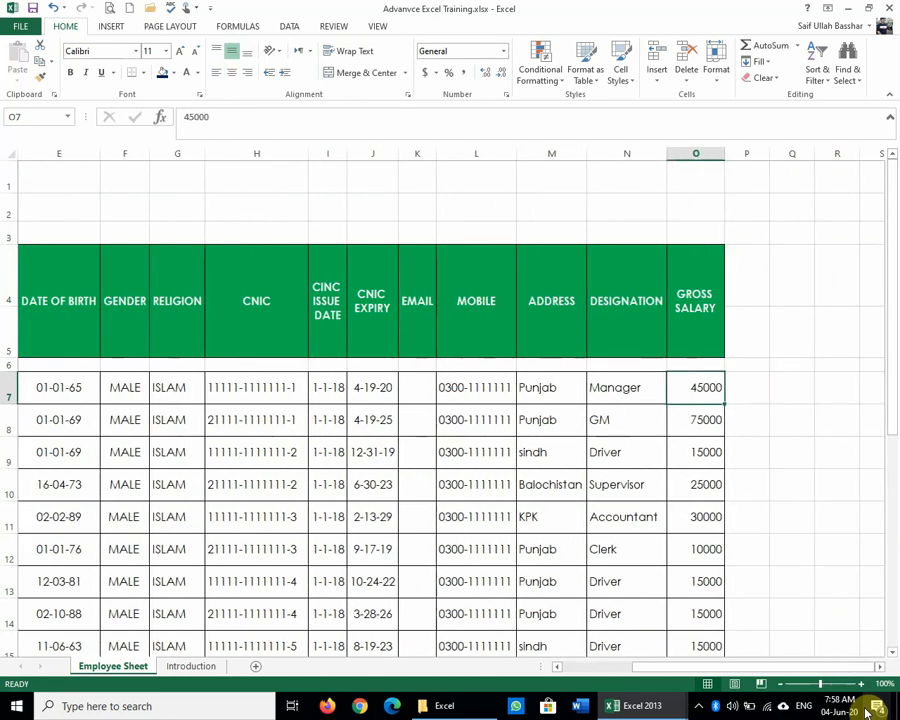
{"action": "key", "text": "Left"}
{"action": "key", "text": "Left"}
{"action": "key", "text": "Left"}
{"action": "key", "text": "Left"}
{"action": "key", "text": "Left"}
{"action": "key", "text": "Left"}
{"action": "key", "text": "Left"}
{"action": "key", "text": "Left"}
{"action": "key", "text": "Left"}
{"action": "key", "text": "Left"}
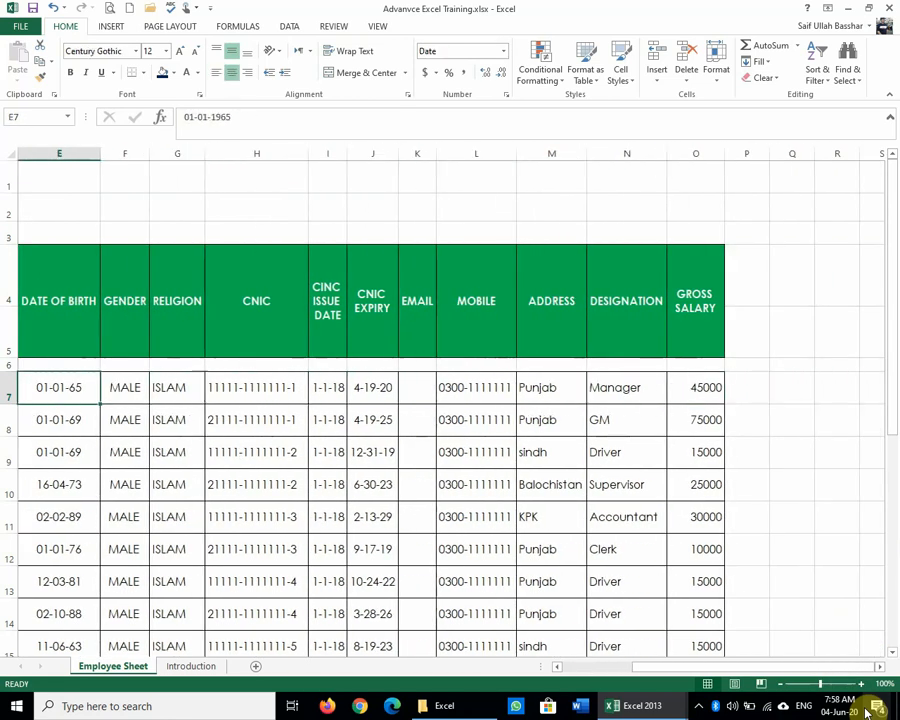
{"action": "key", "text": "Right"}
{"action": "key", "text": "Right"}
{"action": "key", "text": "Right"}
{"action": "key", "text": "Right"}
{"action": "key", "text": "Right"}
{"action": "key", "text": "Right"}
{"action": "key", "text": "Right"}
{"action": "key", "text": "Right"}
{"action": "key", "text": "Right"}
{"action": "key", "text": "Right"}
{"action": "key", "text": "Right"}
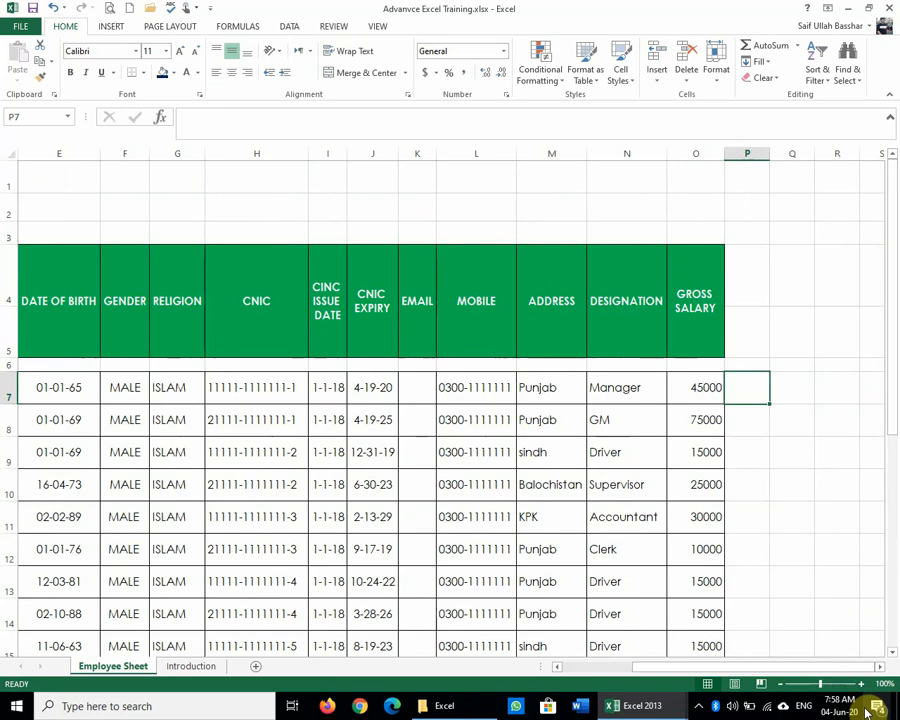
{"action": "type", "text": "AB"}
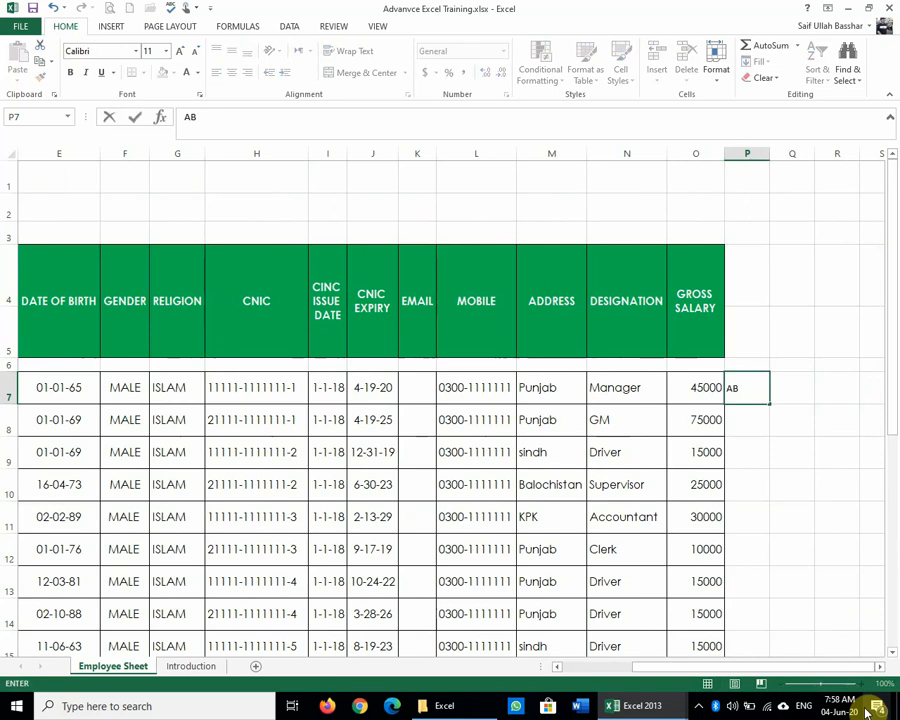
{"action": "type", "text": "C123"}
{"action": "key", "text": "Return"}
{"action": "key", "text": "Up"}
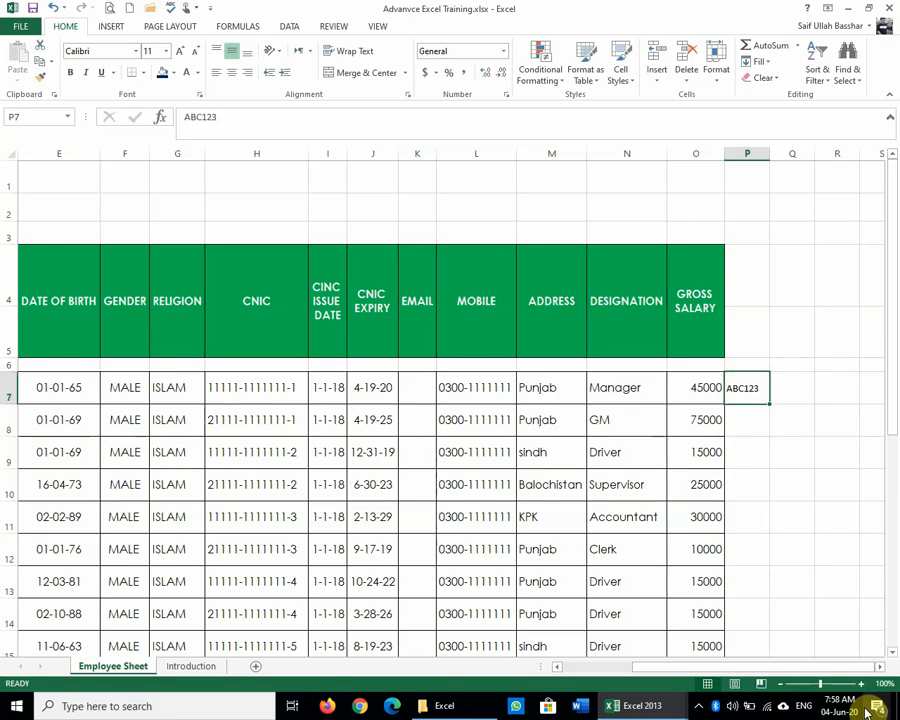
Step: Clear the sample text ABC123 from P7
{"action": "left_click", "coordinate": [500, 51]}
{"action": "left_click", "coordinate": [504, 51]}
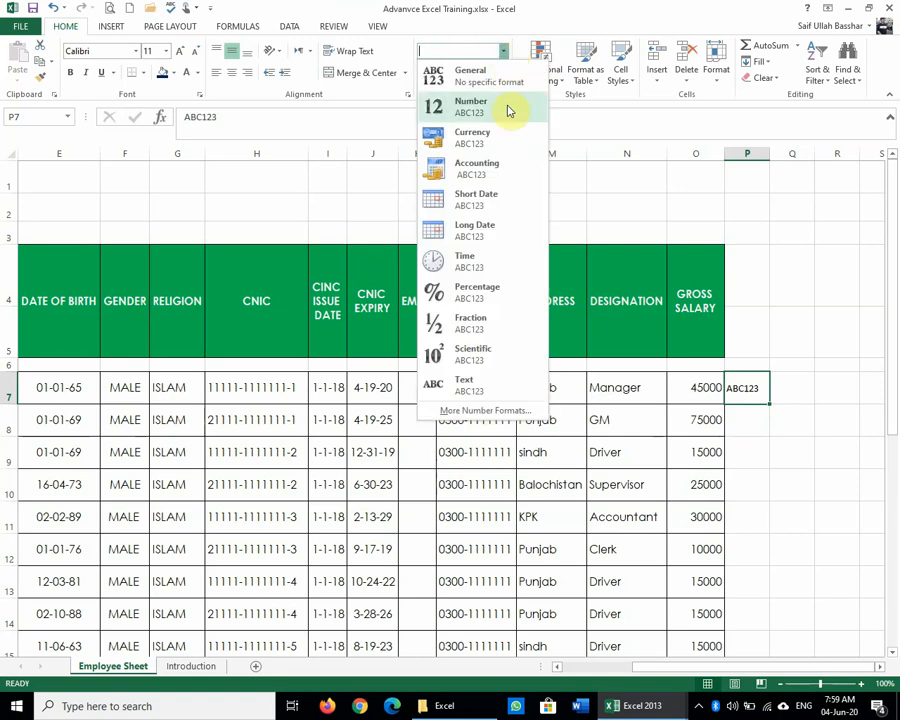
{"action": "left_click", "coordinate": [805, 480]}
{"action": "key", "text": "Delete"}
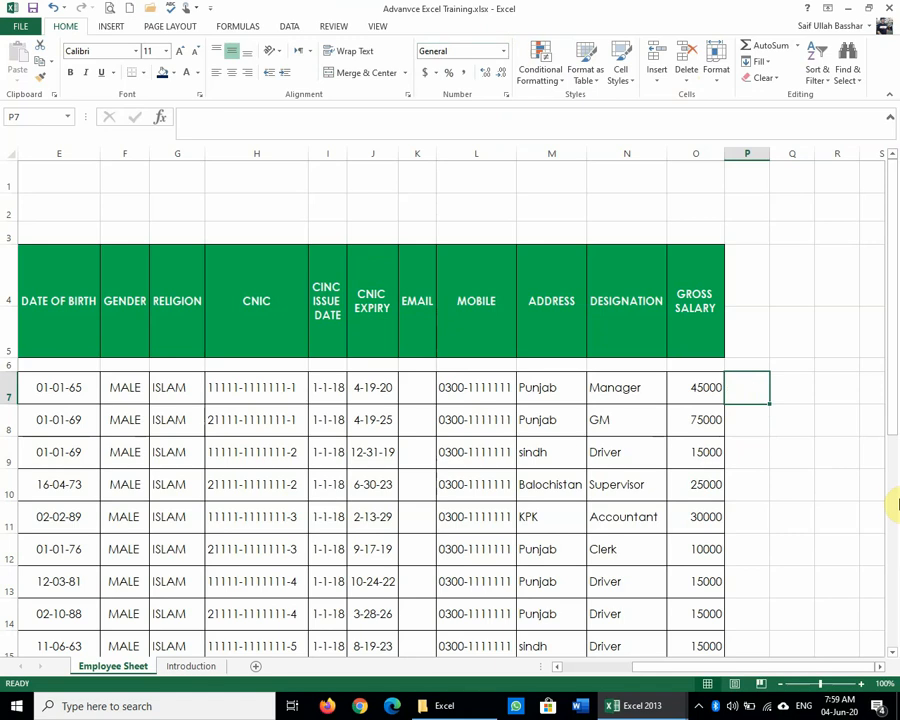
Step: Format the Gross Salary in O7 as Number so it shows 45000.00
{"action": "left_click", "coordinate": [692, 380]}
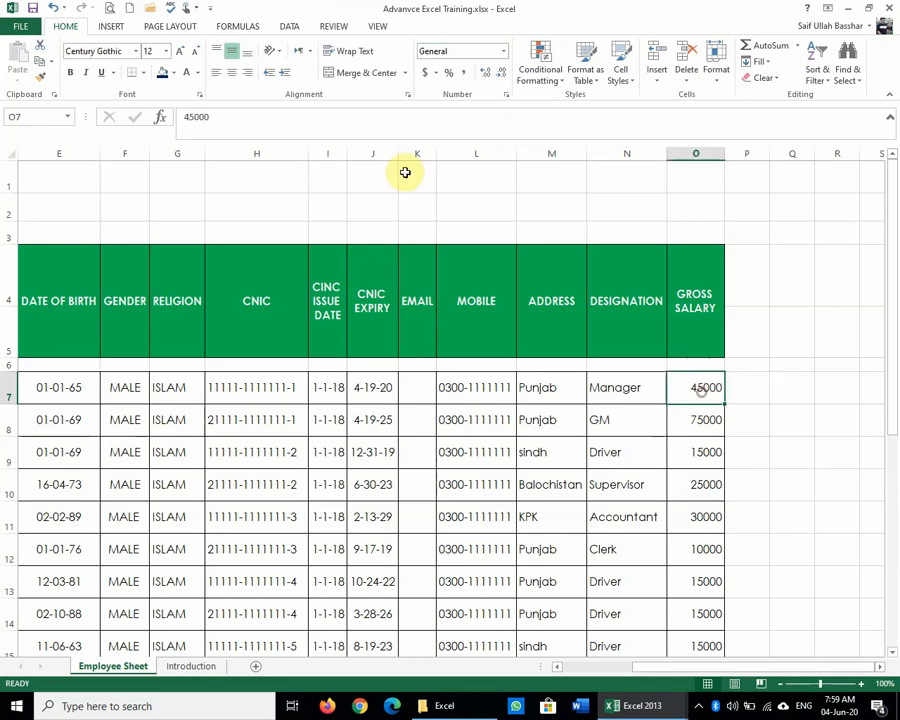
{"action": "left_click", "coordinate": [505, 54]}
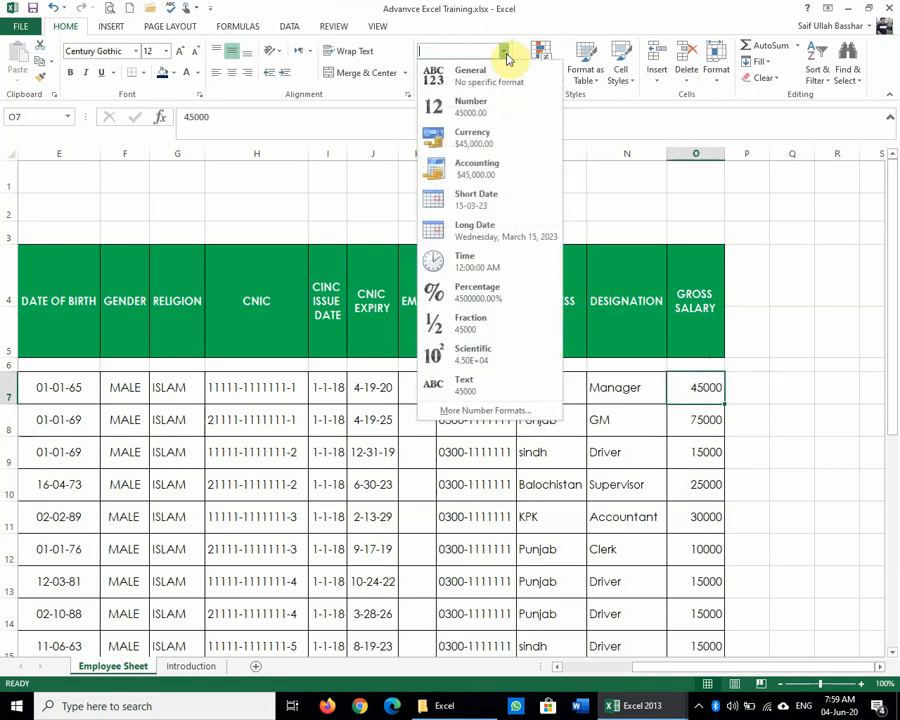
{"action": "left_click", "coordinate": [489, 113]}
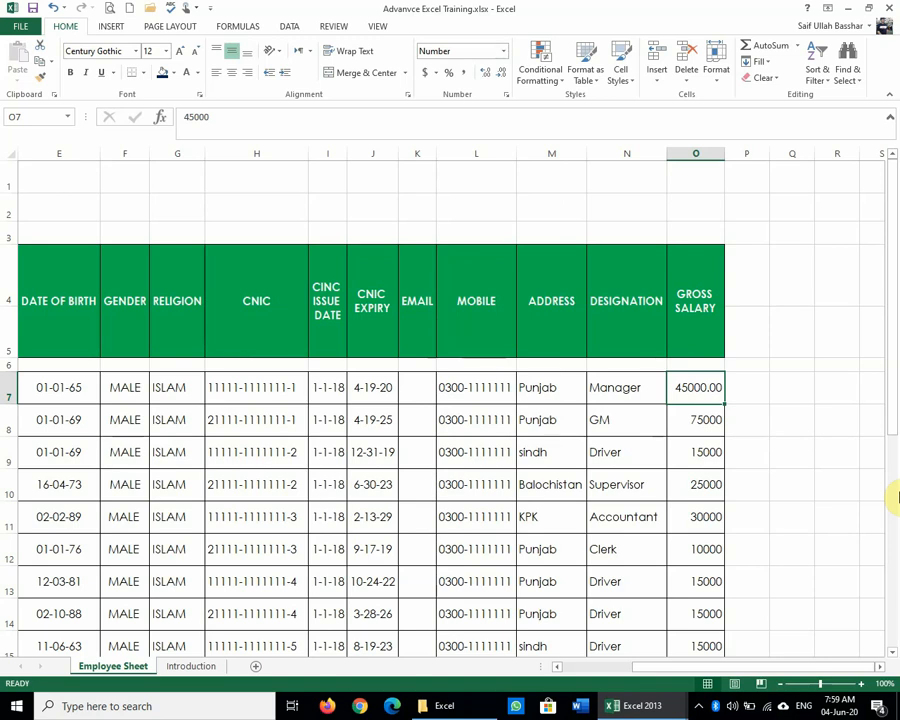
Step: Give O7 the Currency format ($45,000.00) and autofit column O to fit it
{"action": "left_click", "coordinate": [504, 54]}
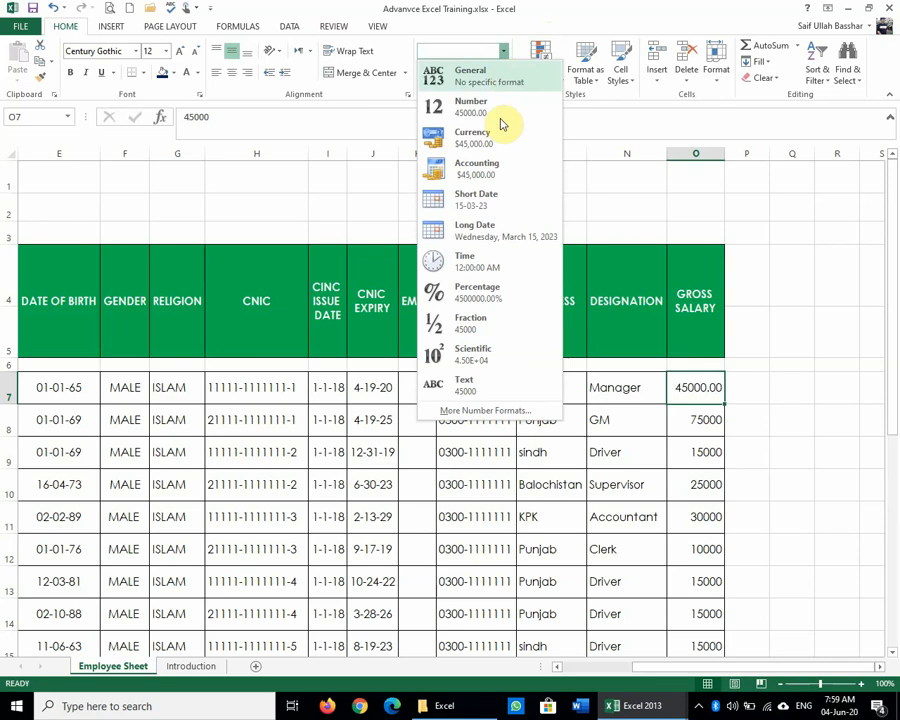
{"action": "left_click", "coordinate": [499, 137]}
{"action": "left_click", "coordinate": [806, 427]}
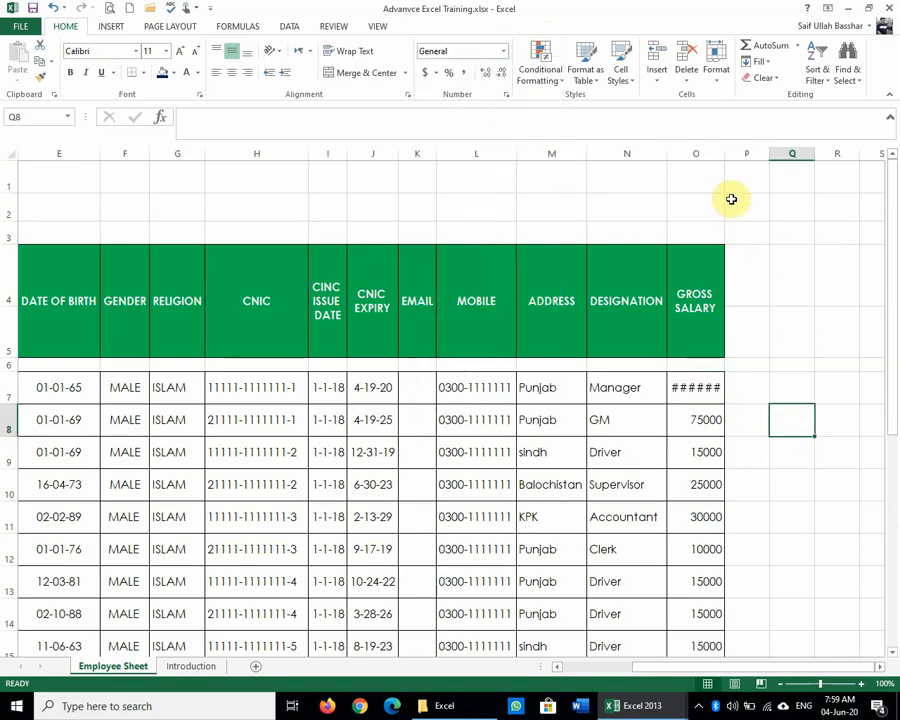
{"action": "double_click", "coordinate": [724, 157]}
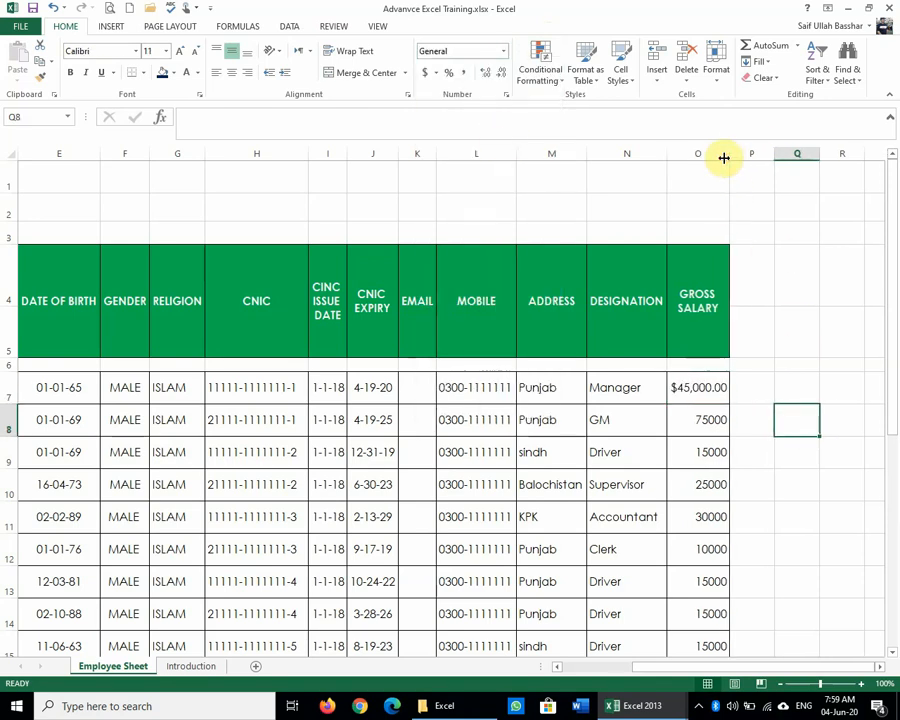
{"action": "left_click", "coordinate": [845, 419]}
{"action": "left_click", "coordinate": [707, 388]}
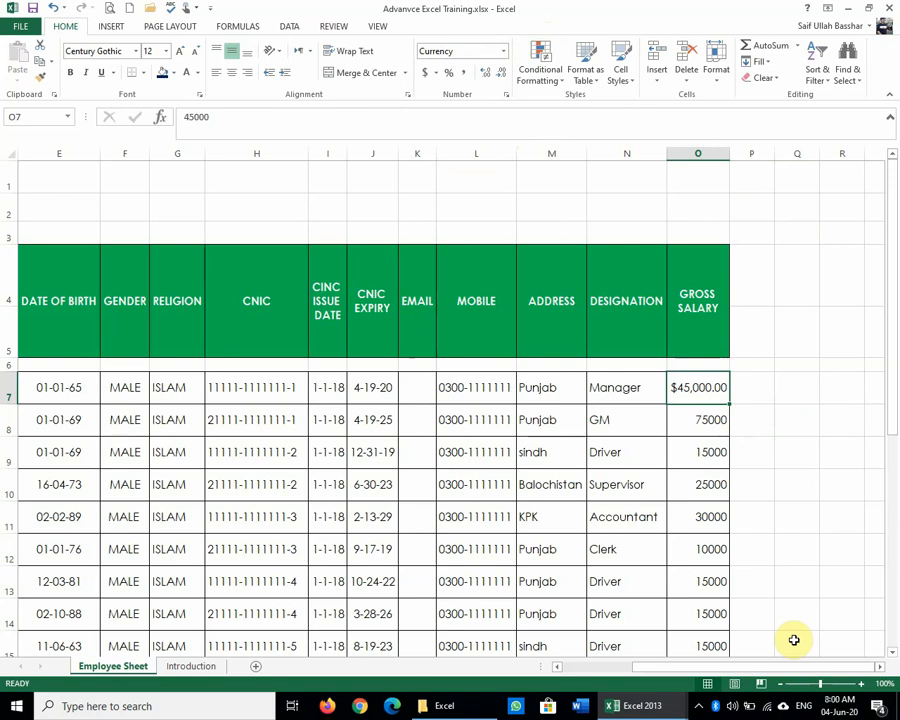
Step: Apply the Accounting format to the GM salary in O8, showing $ 75,000.00
{"action": "left_click", "coordinate": [436, 78]}
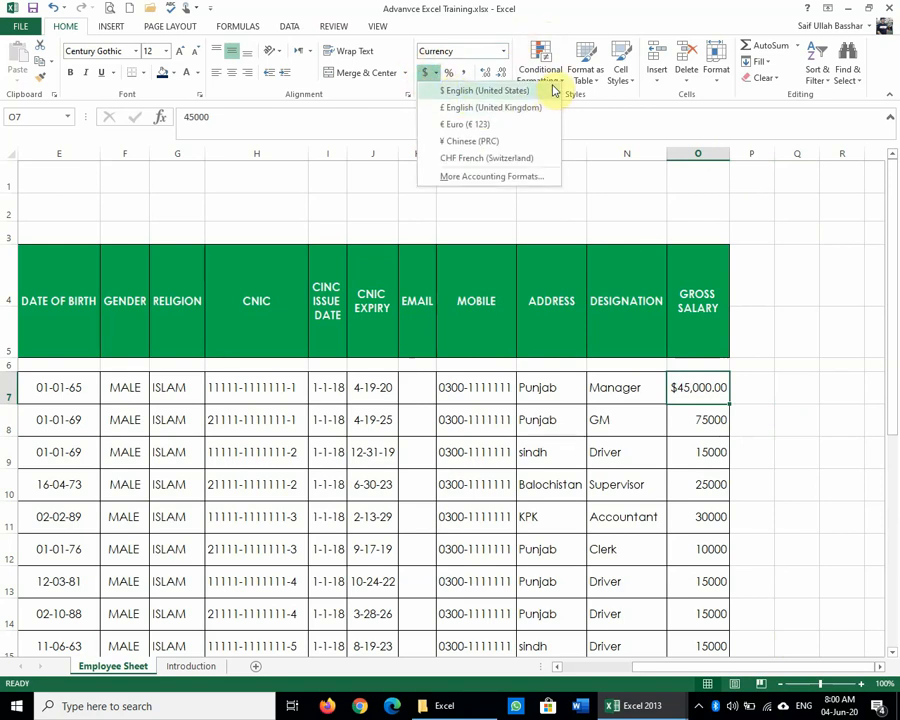
{"action": "left_click", "coordinate": [769, 173]}
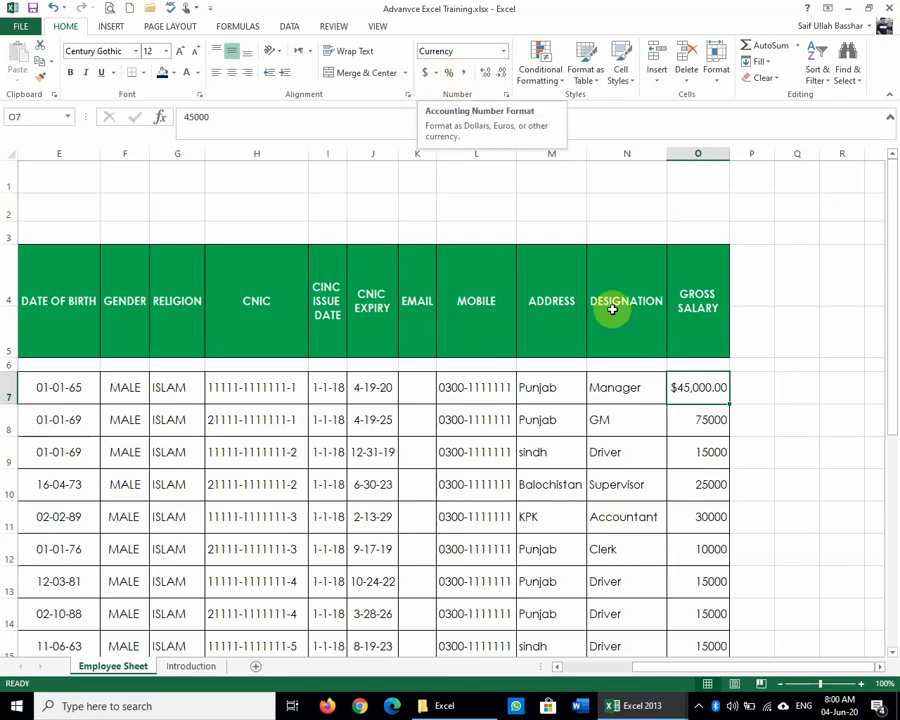
{"action": "left_click", "coordinate": [697, 419]}
{"action": "left_click", "coordinate": [424, 74]}
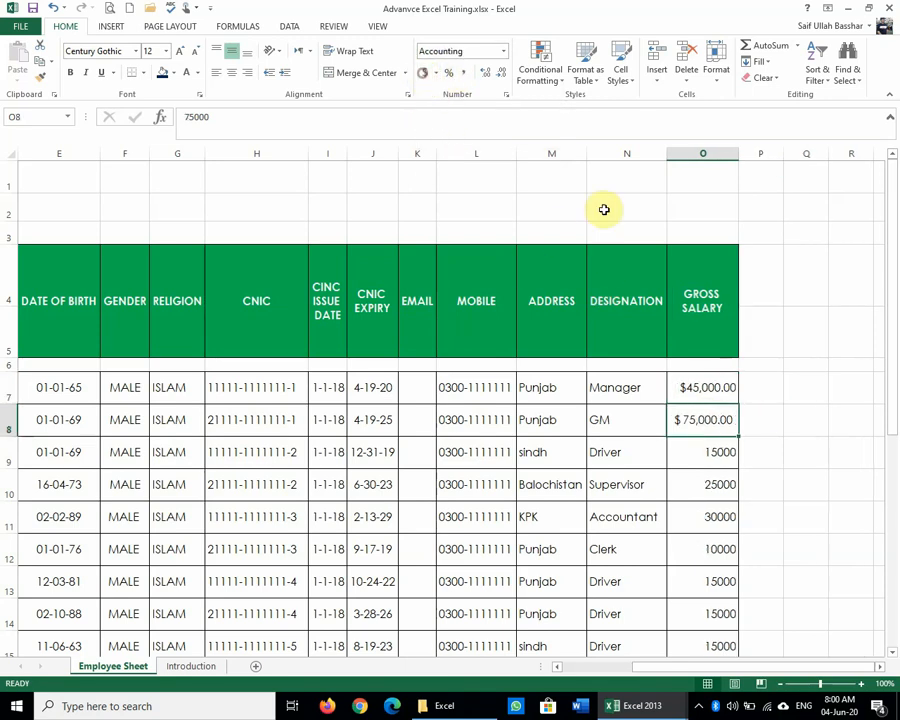
{"action": "left_click", "coordinate": [858, 398]}
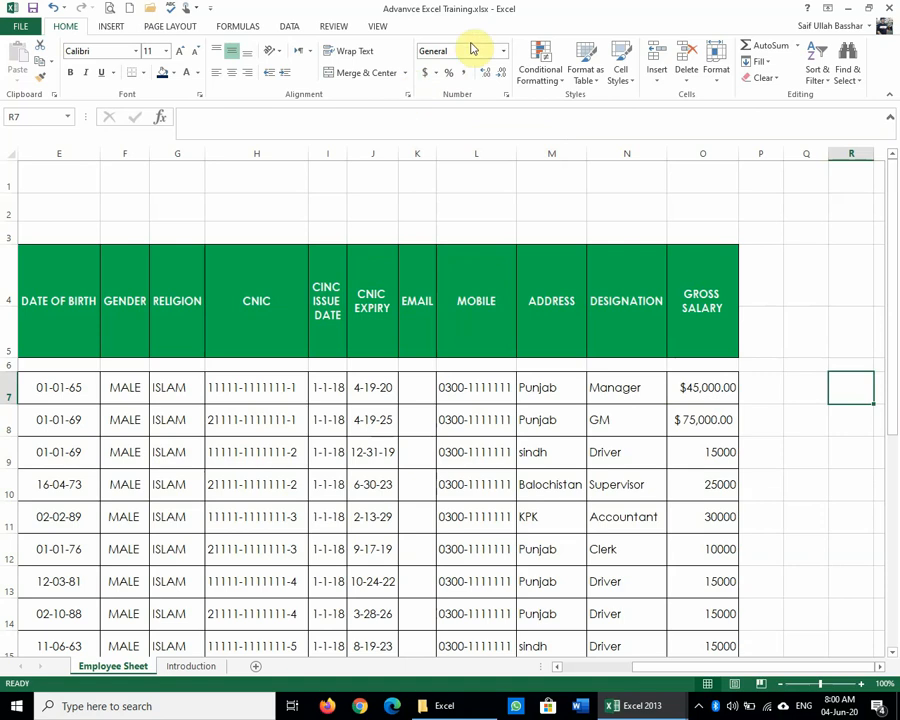
{"action": "left_click", "coordinate": [504, 51]}
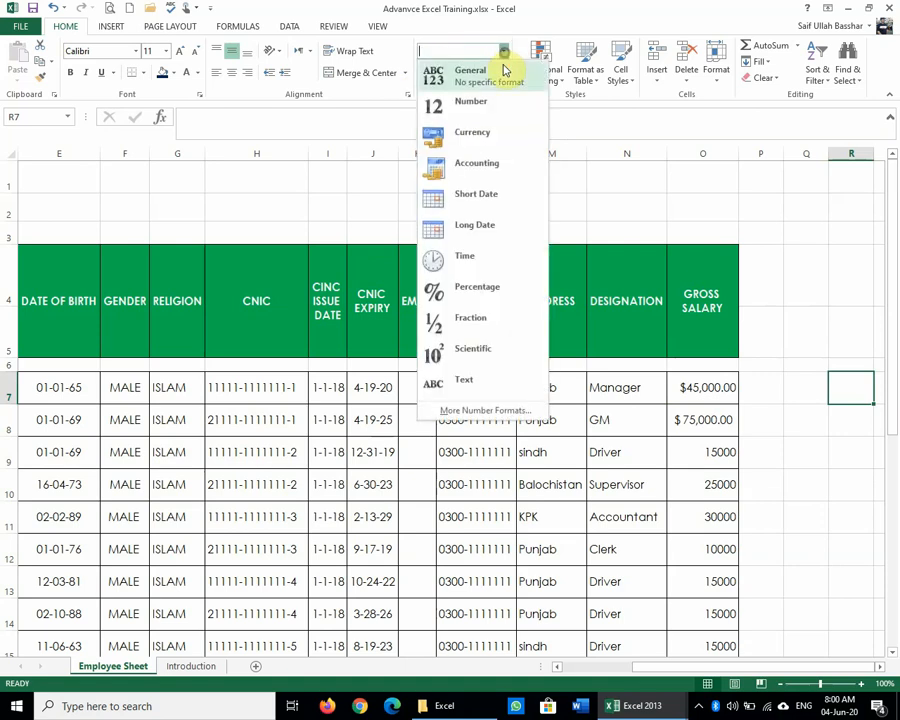
{"action": "left_click", "coordinate": [820, 281]}
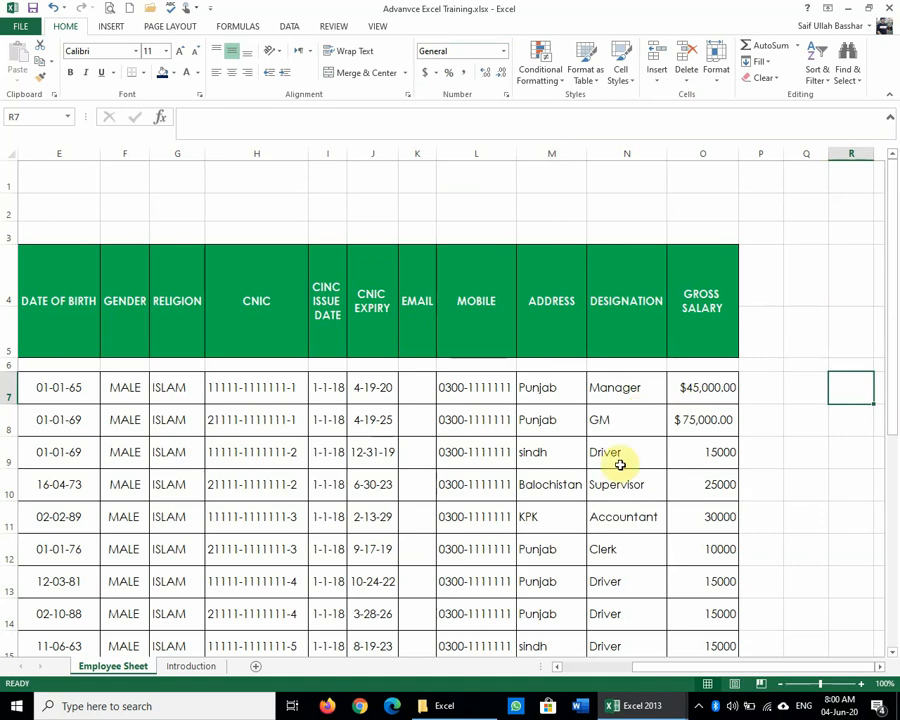
Step: Open More Accounting Formats for the GM salary in O8
{"action": "left_click", "coordinate": [706, 414]}
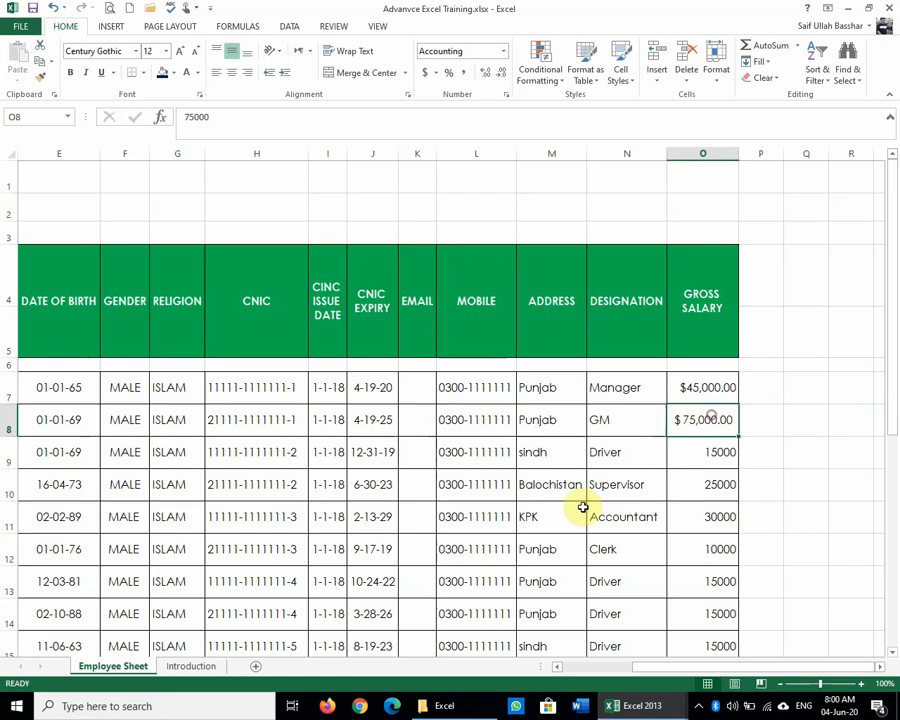
{"action": "left_click", "coordinate": [436, 73]}
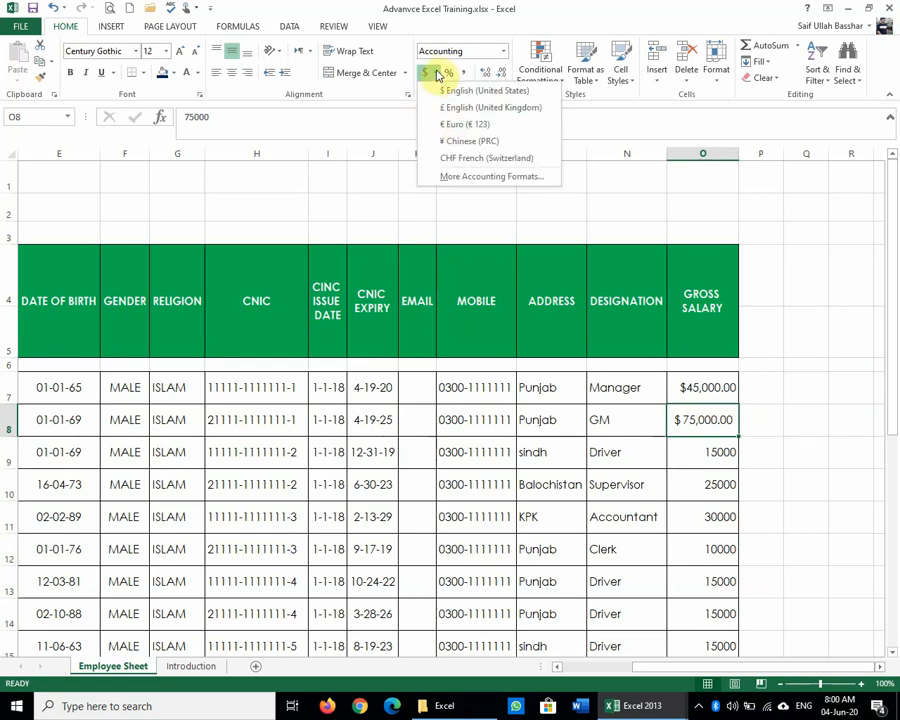
{"action": "left_click", "coordinate": [600, 130]}
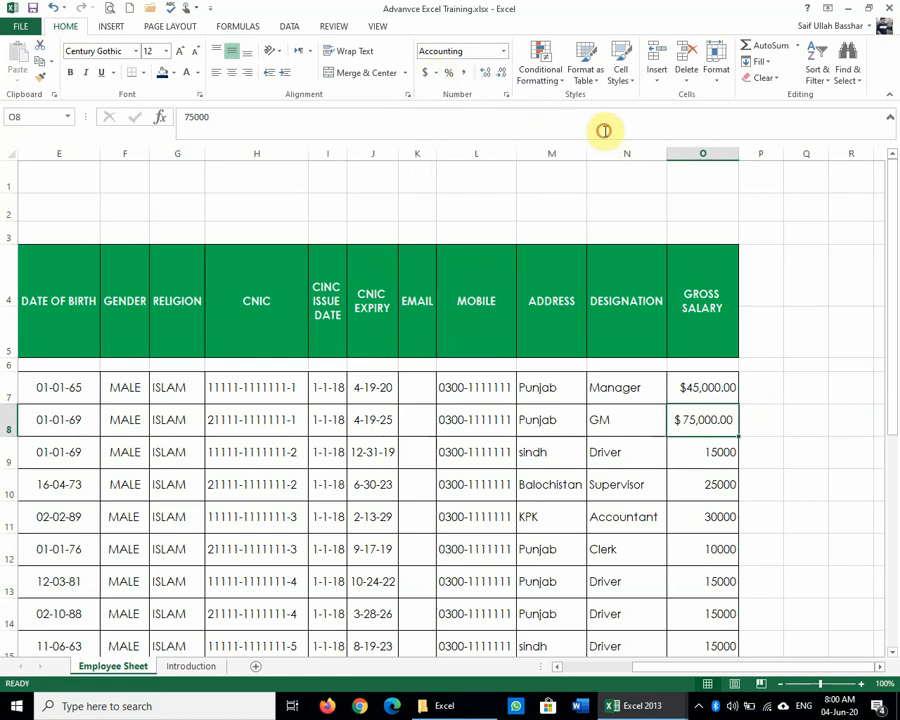
{"action": "left_click", "coordinate": [437, 73]}
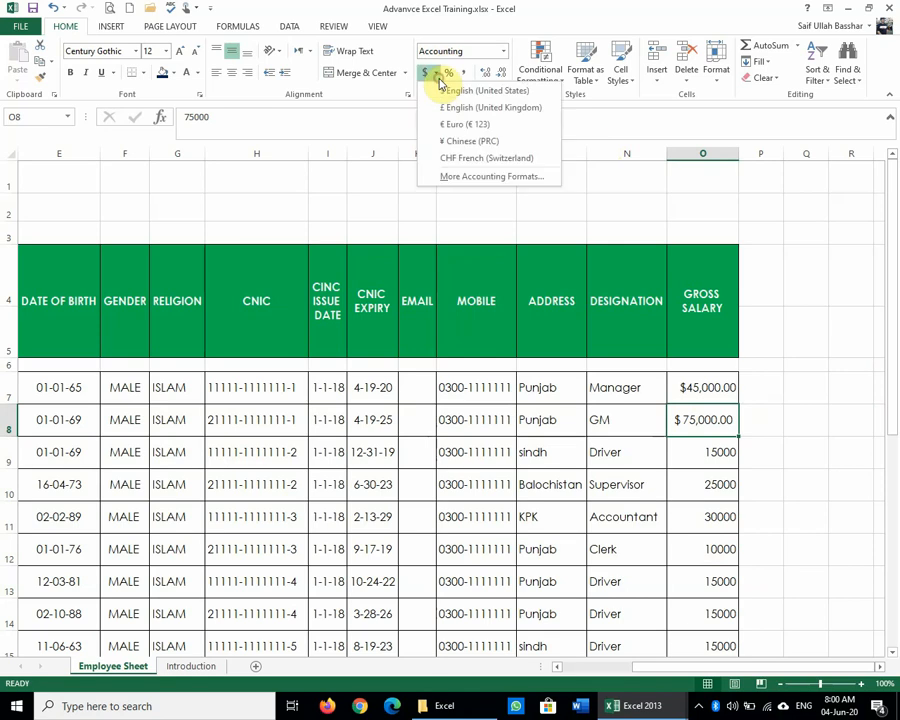
{"action": "left_click", "coordinate": [514, 176]}
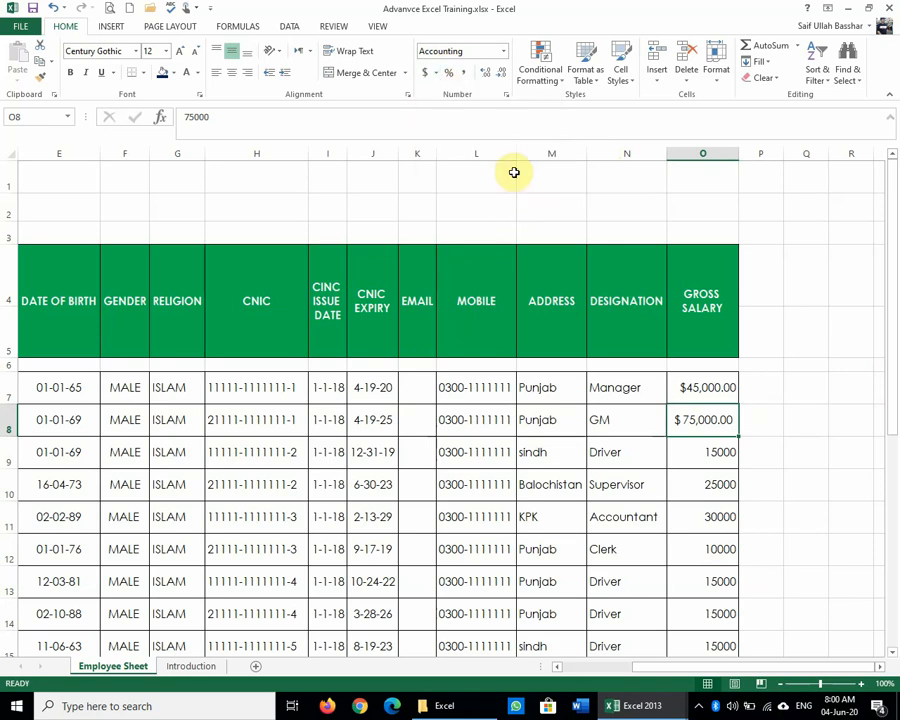
Step: Format O8 as Currency with the PKR symbol and two decimals, showing PKR 75,000.00
{"action": "left_click", "coordinate": [640, 271]}
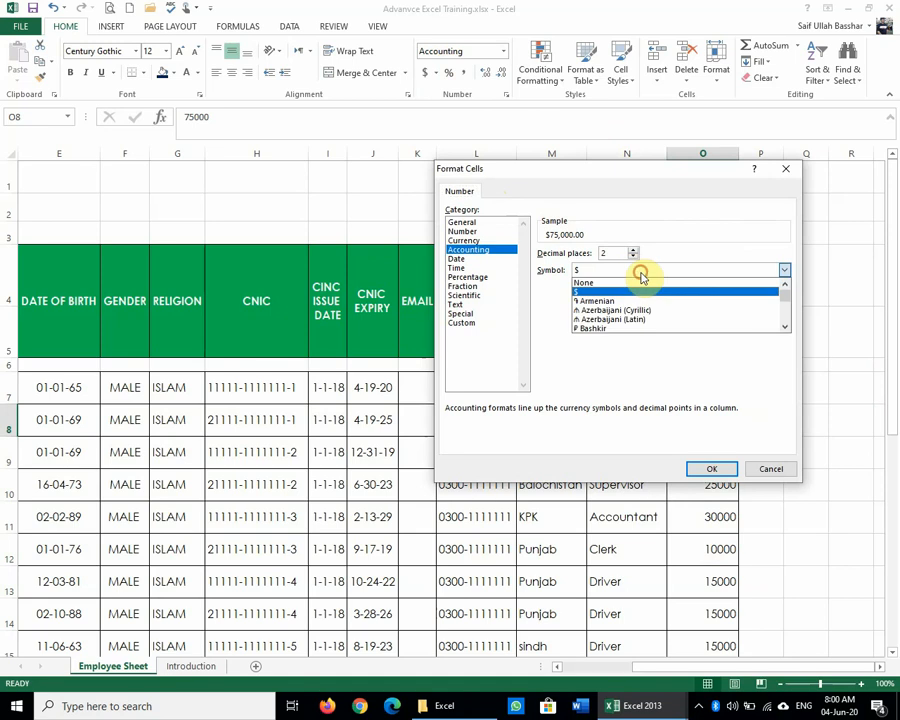
{"action": "left_click", "coordinate": [643, 278]}
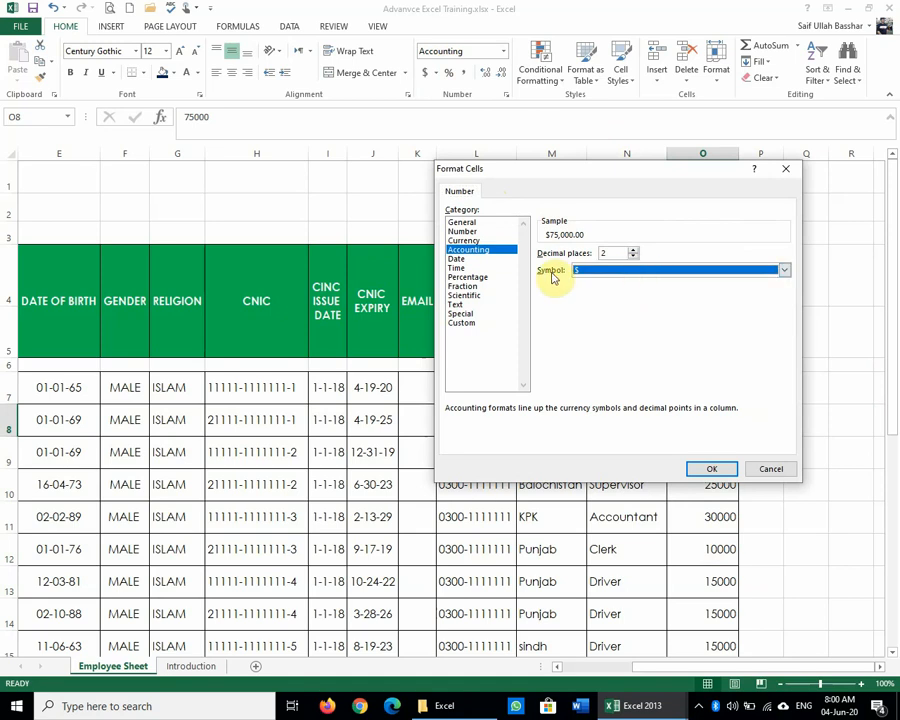
{"action": "left_click", "coordinate": [465, 241]}
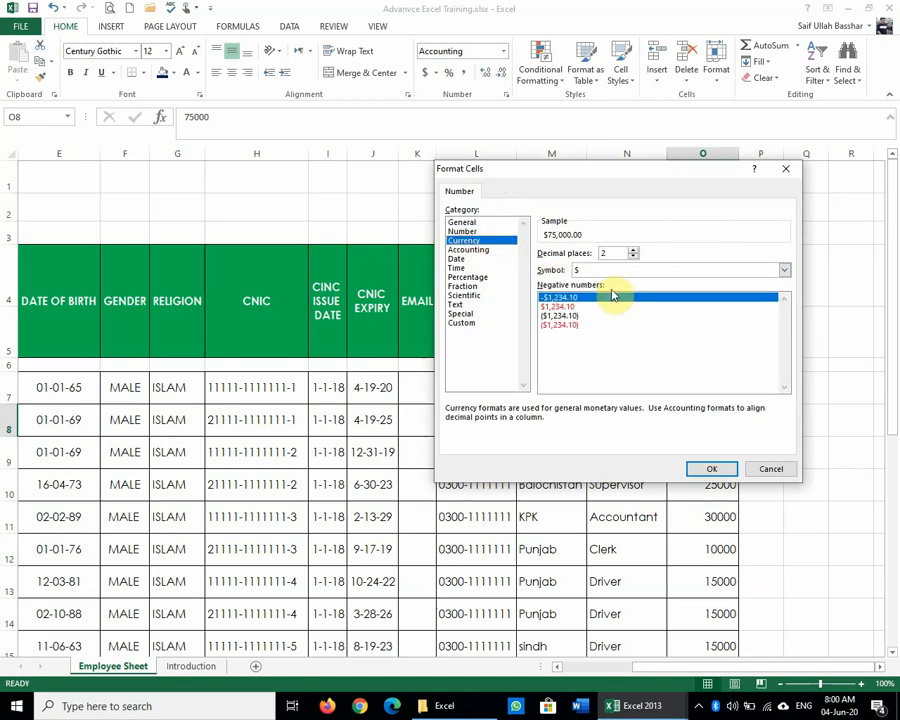
{"action": "left_click", "coordinate": [610, 272]}
{"action": "scroll", "coordinate": [668, 290], "scroll_direction": "down", "scroll_amount": 10}
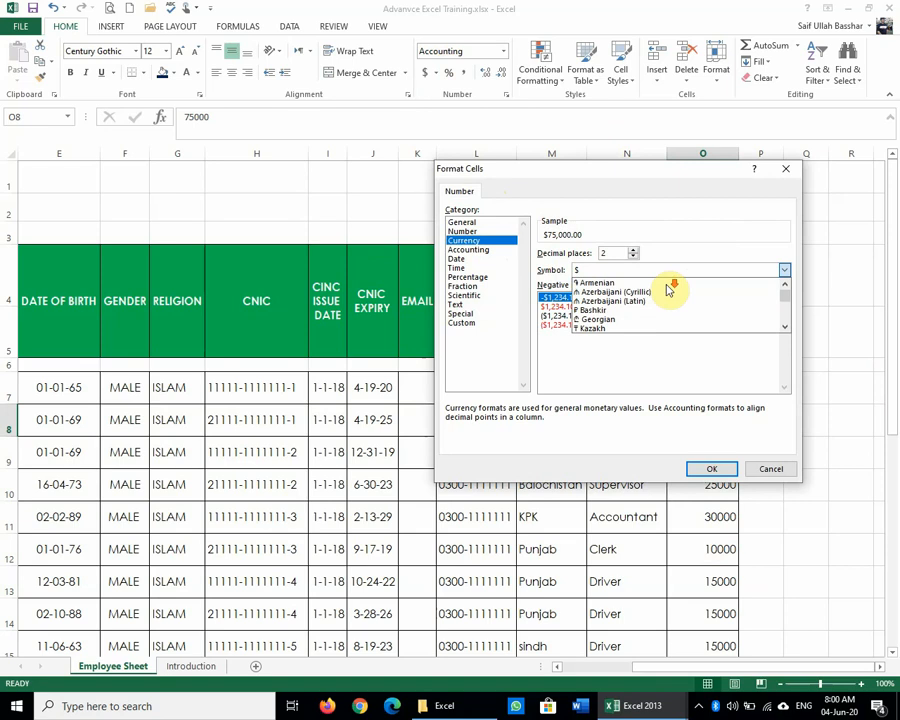
{"action": "scroll", "coordinate": [669, 290], "scroll_direction": "down", "scroll_amount": 15}
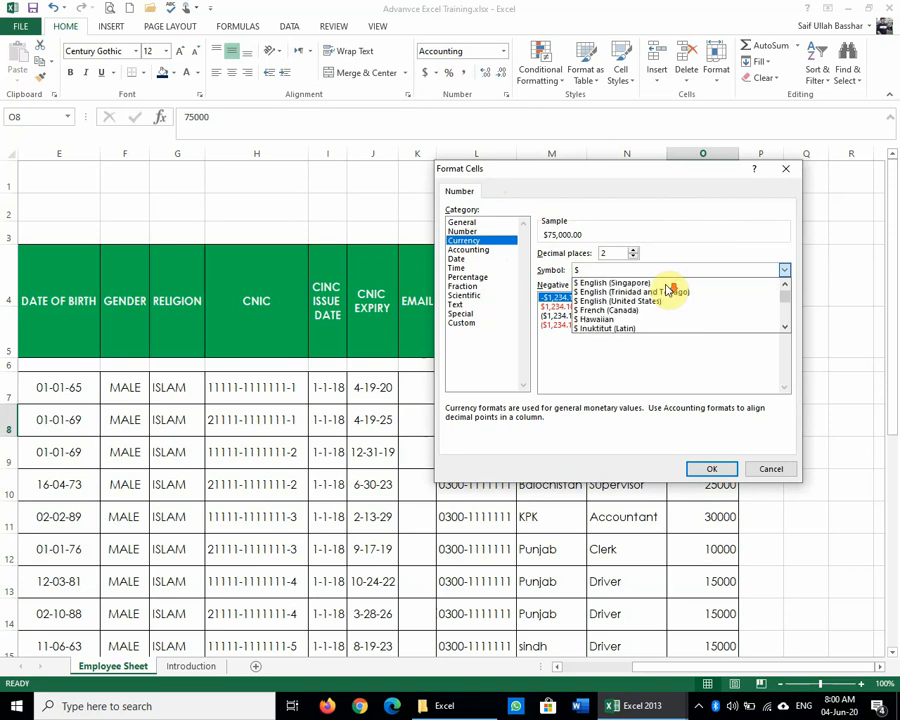
{"action": "scroll", "coordinate": [668, 290], "scroll_direction": "down", "scroll_amount": 20}
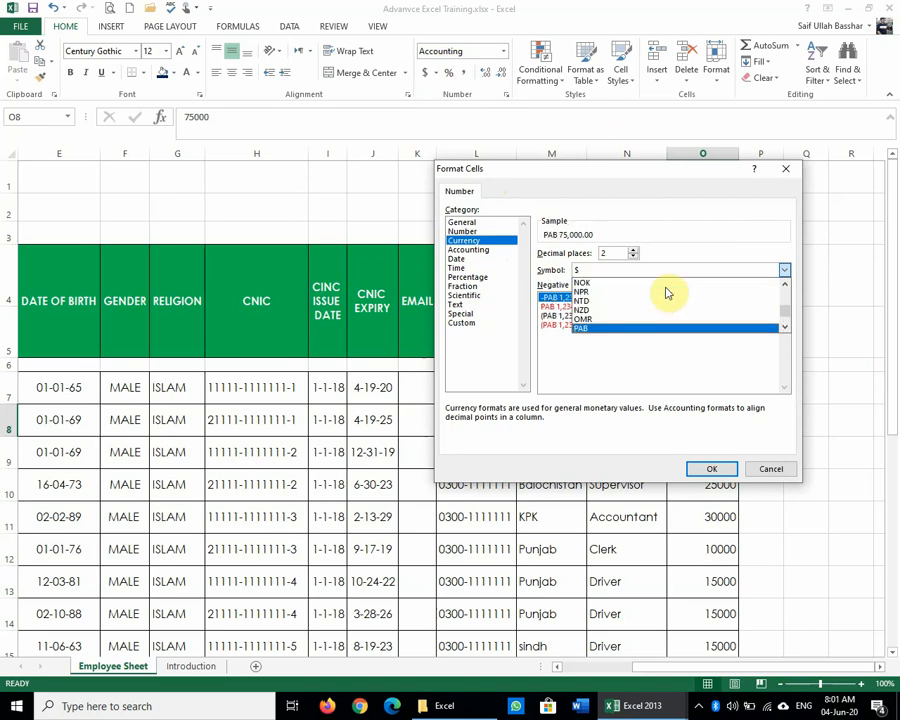
{"action": "key", "text": "k"}
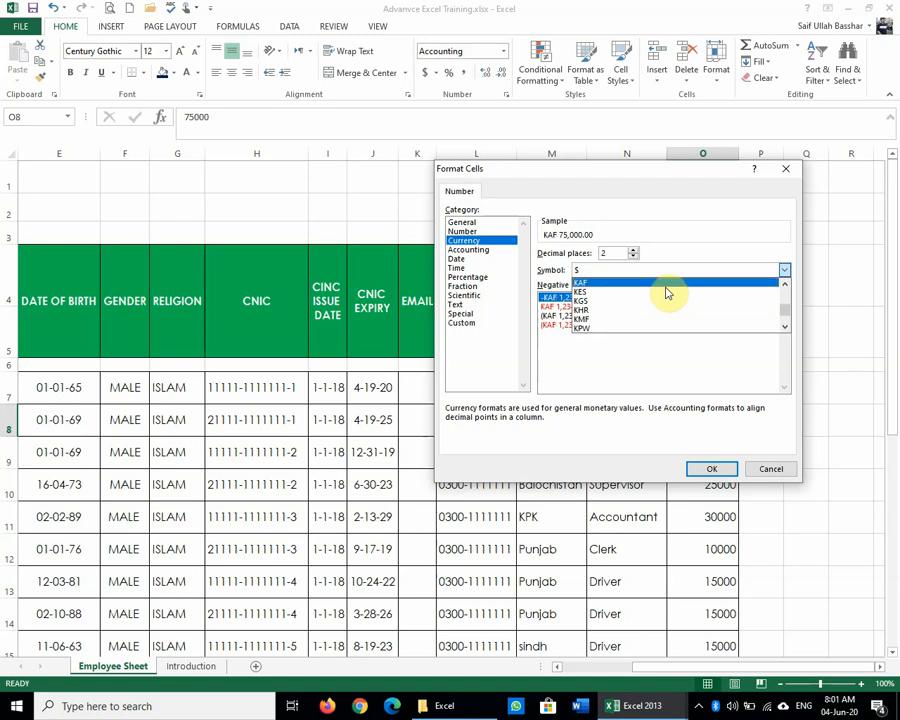
{"action": "key", "text": "Down"}
{"action": "key", "text": "Down"}
{"action": "key", "text": "Down"}
{"action": "key", "text": "Down"}
{"action": "key", "text": "Down"}
{"action": "key", "text": "Down"}
{"action": "key", "text": "Down"}
{"action": "key", "text": "Down"}
{"action": "key", "text": "Down"}
{"action": "key", "text": "Down"}
{"action": "key", "text": "Down"}
{"action": "key", "text": "Down"}
{"action": "key", "text": "Down"}
{"action": "key", "text": "Down"}
{"action": "key", "text": "Down"}
{"action": "key", "text": "Down"}
{"action": "key", "text": "Down"}
{"action": "key", "text": "Down"}
{"action": "key", "text": "Down"}
{"action": "key", "text": "Down"}
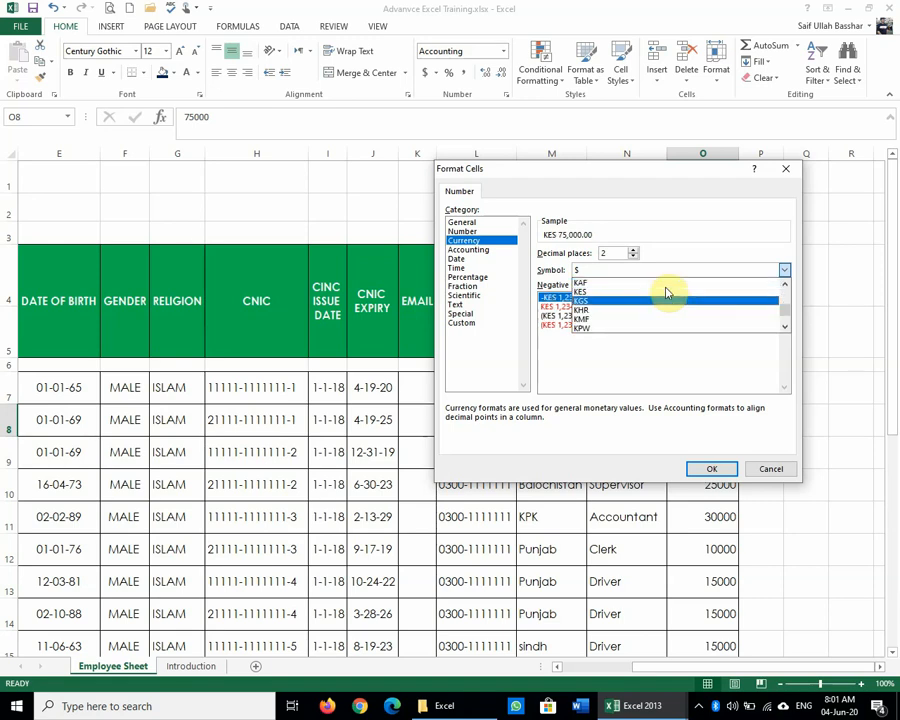
{"action": "key", "text": "Down"}
{"action": "key", "text": "Down"}
{"action": "key", "text": "Down"}
{"action": "key", "text": "Down"}
{"action": "key", "text": "Down"}
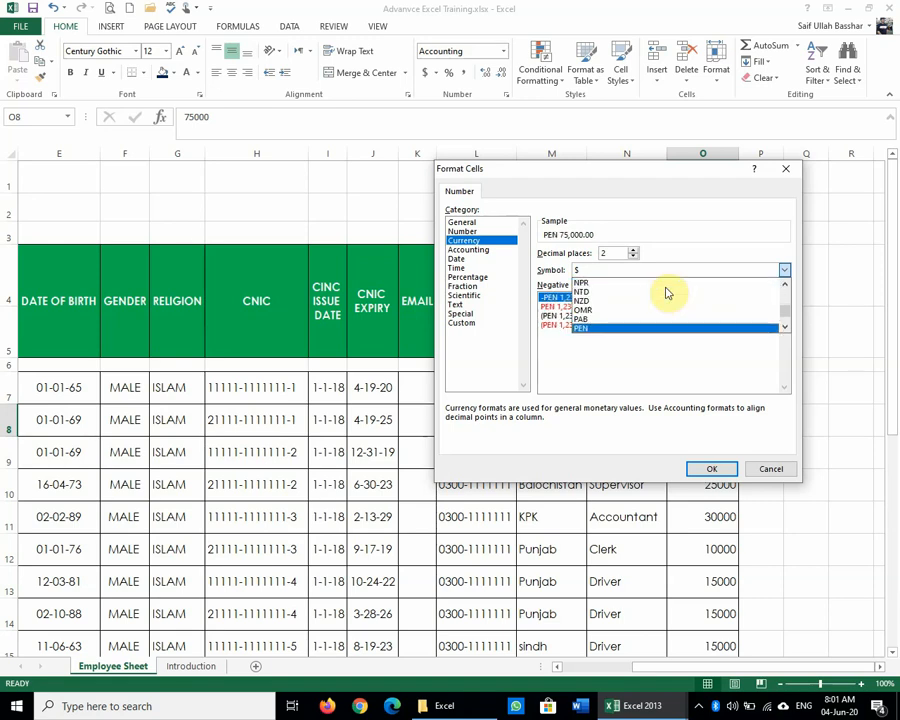
{"action": "key", "text": "Up"}
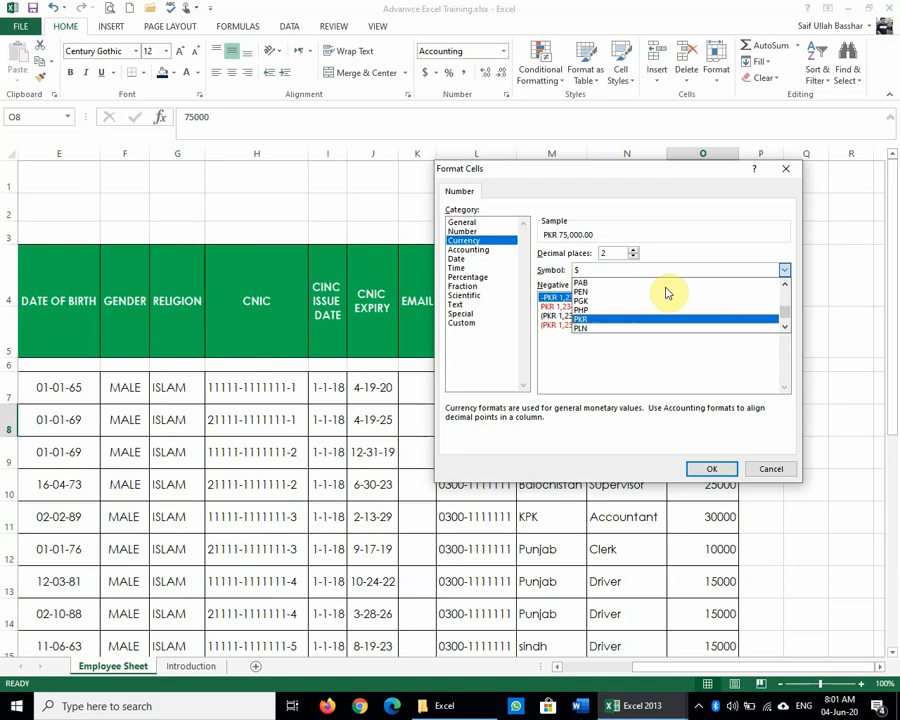
{"action": "key", "text": "Return"}
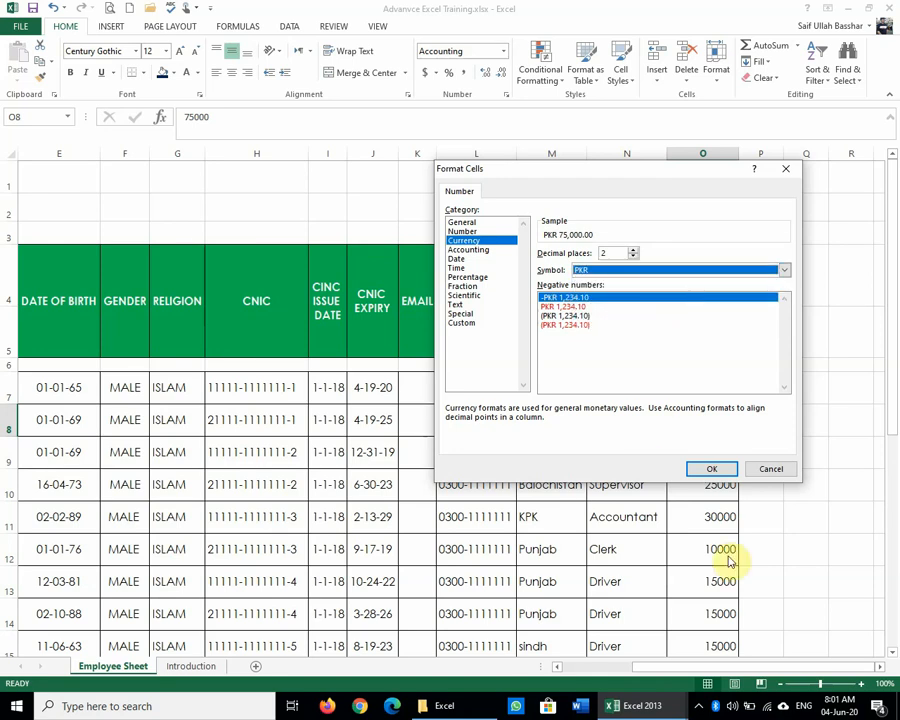
{"action": "left_click", "coordinate": [714, 470]}
{"action": "left_click", "coordinate": [806, 456]}
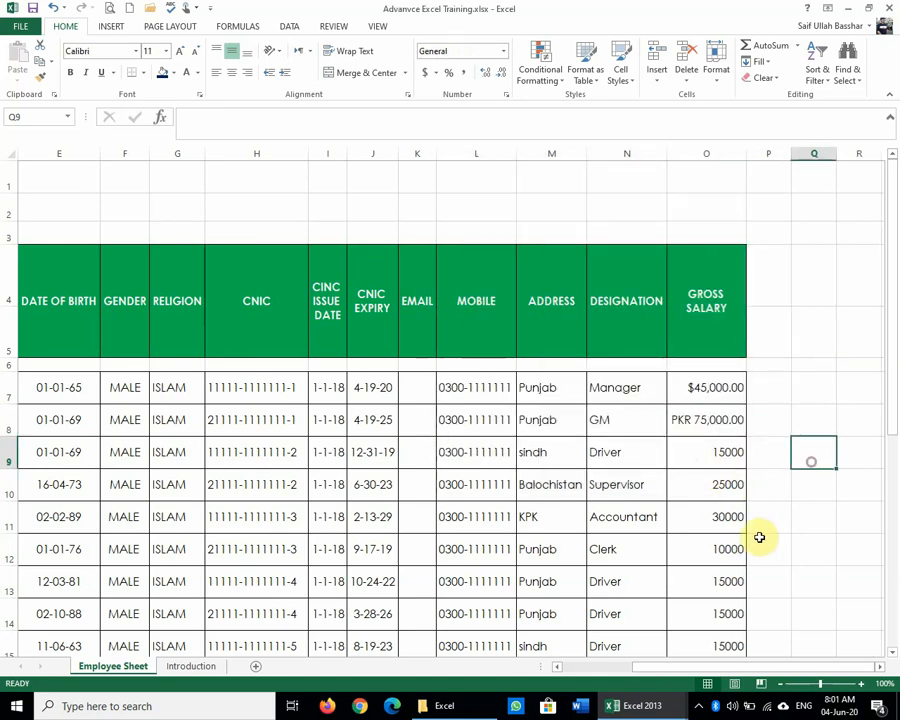
{"action": "left_click", "coordinate": [700, 425]}
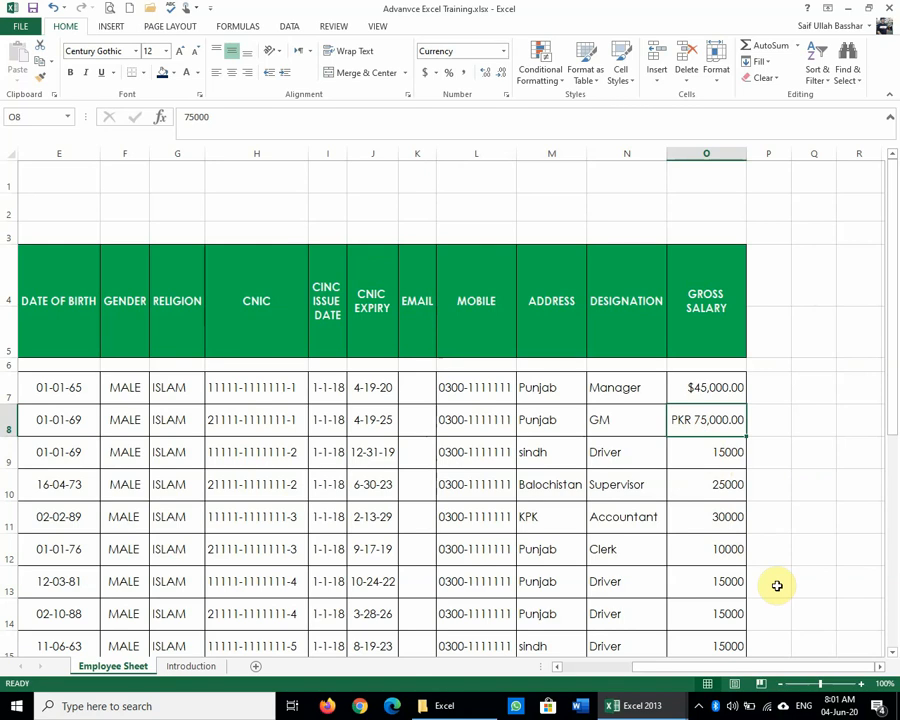
Step: Copy O8's PKR currency format onto the salaries in O7 through O25
{"action": "left_click", "coordinate": [40, 76]}
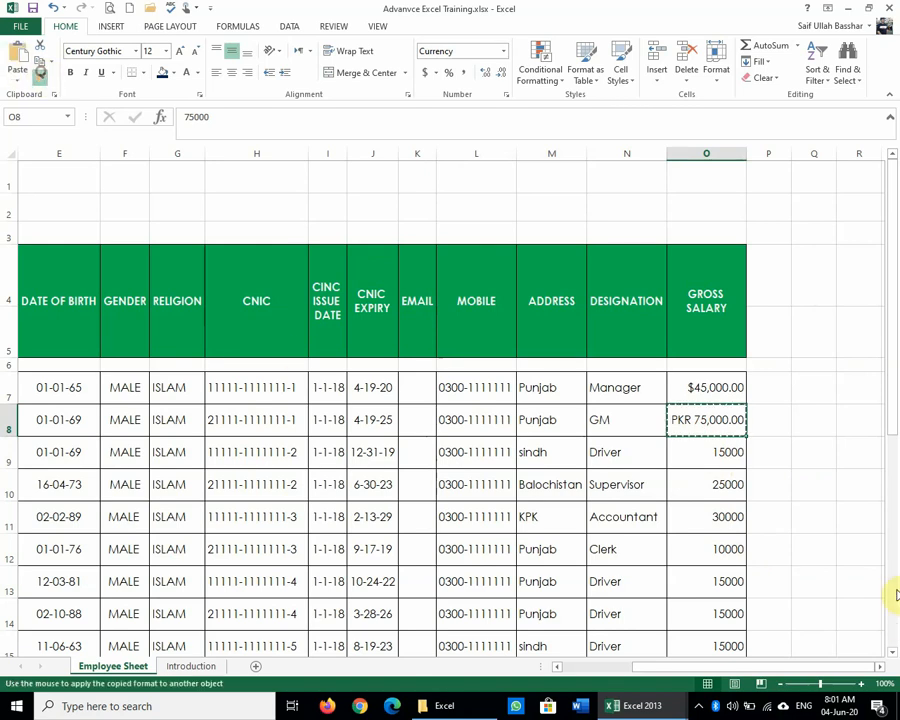
{"action": "mouse_move", "coordinate": [735, 388]}
{"action": "left_mouse_down"}
{"action": "mouse_move", "coordinate": [740, 680]}
{"action": "mouse_move", "coordinate": [726, 560]}
{"action": "left_mouse_up"}
{"action": "scroll", "coordinate": [748, 562], "scroll_direction": "down", "scroll_amount": 8}
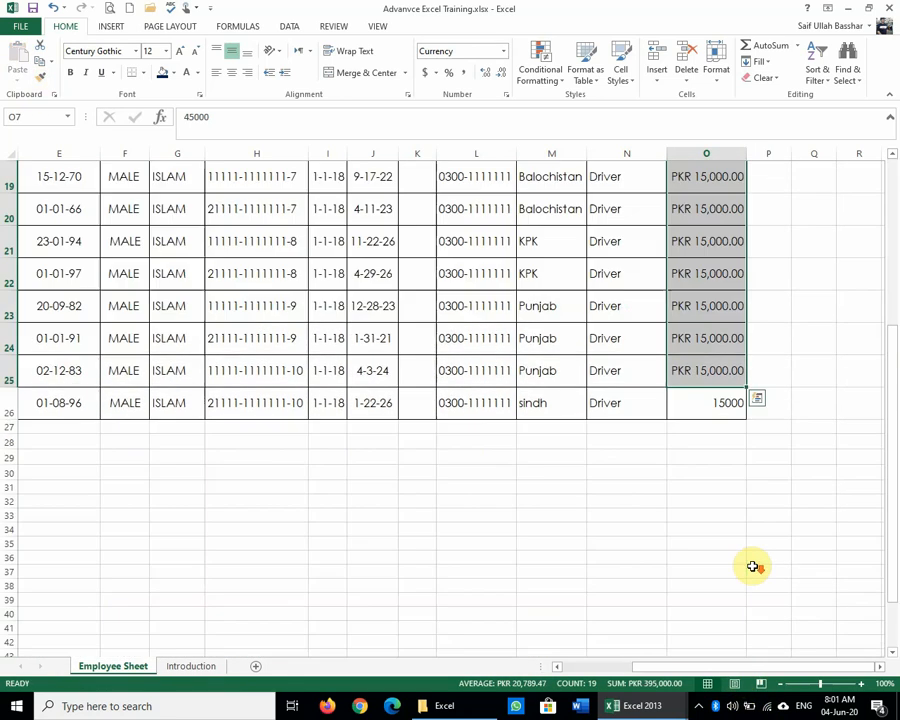
Step: Format the O26 salary as Currency ($15,000.00) and minimize the workbook
{"action": "left_click", "coordinate": [700, 418]}
{"action": "left_click", "coordinate": [720, 207]}
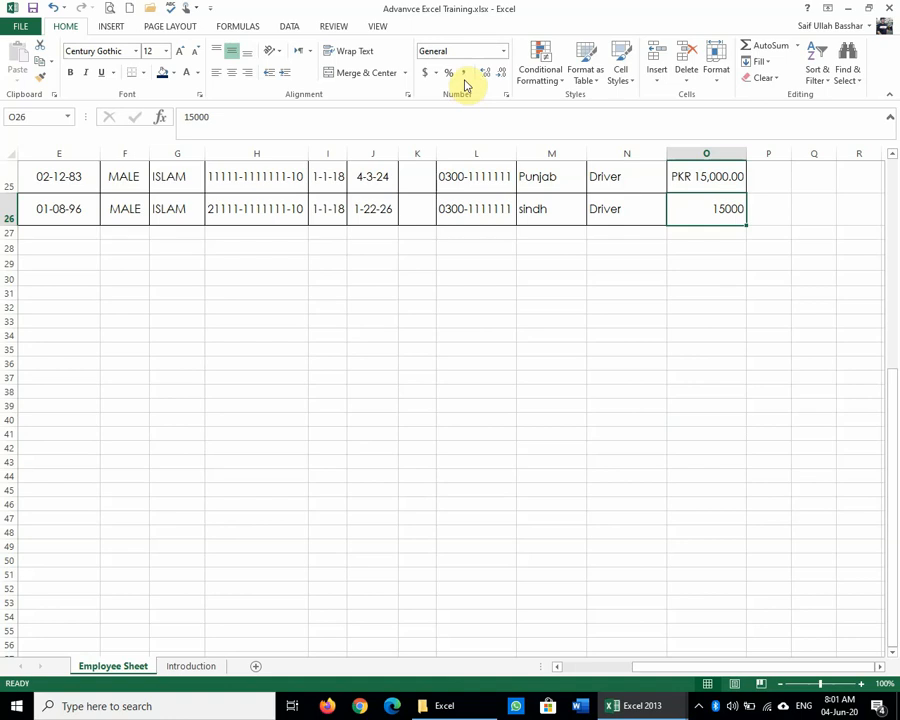
{"action": "left_click", "coordinate": [504, 52]}
{"action": "left_click", "coordinate": [478, 135]}
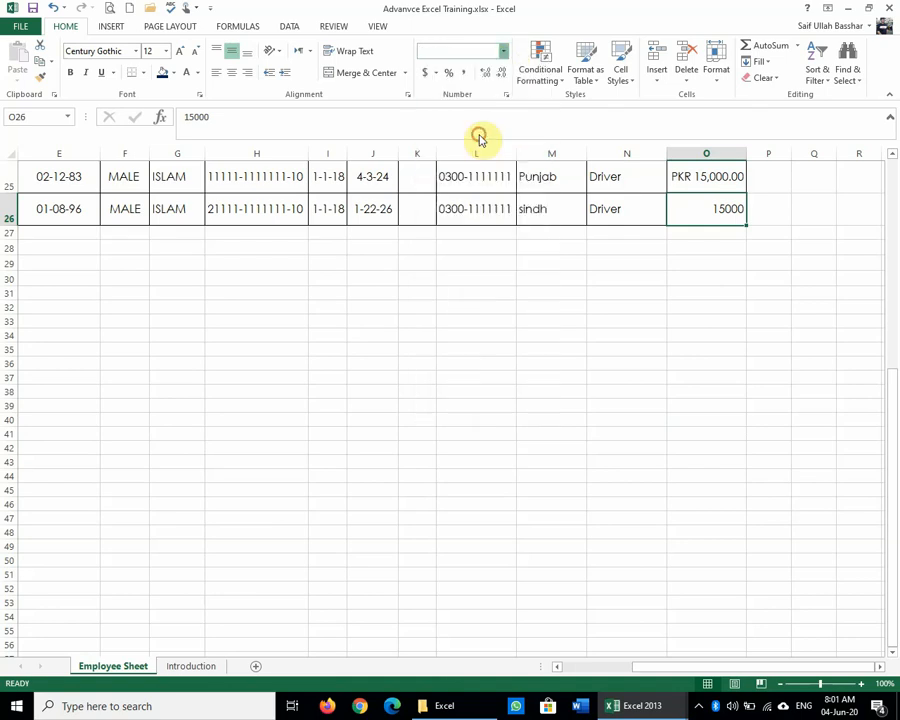
{"action": "left_click", "coordinate": [762, 405]}
{"action": "scroll", "coordinate": [762, 405], "scroll_direction": "up", "scroll_amount": 3}
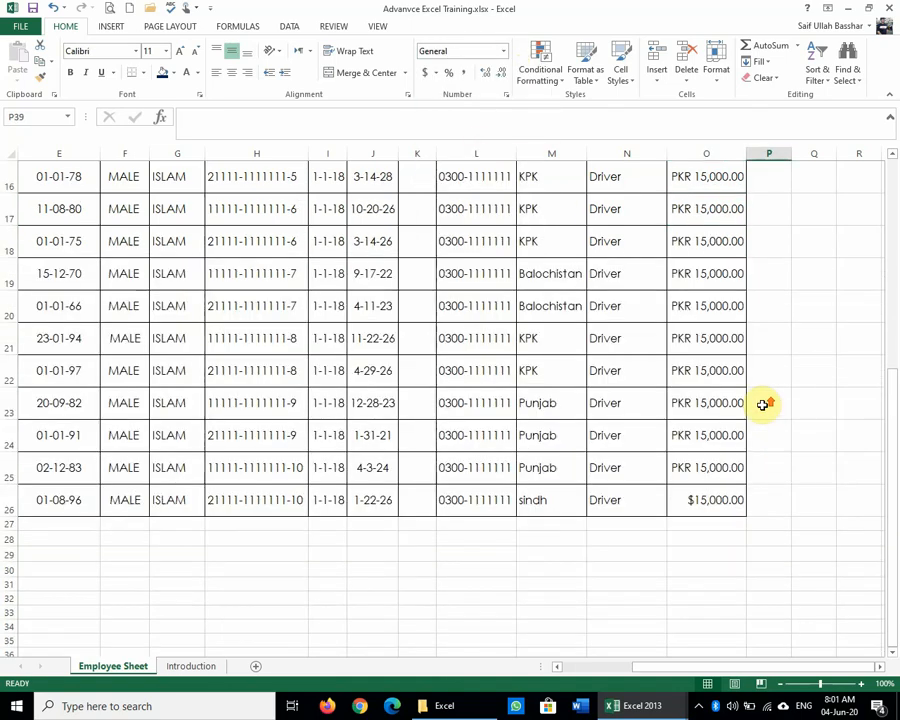
{"action": "left_click", "coordinate": [708, 502]}
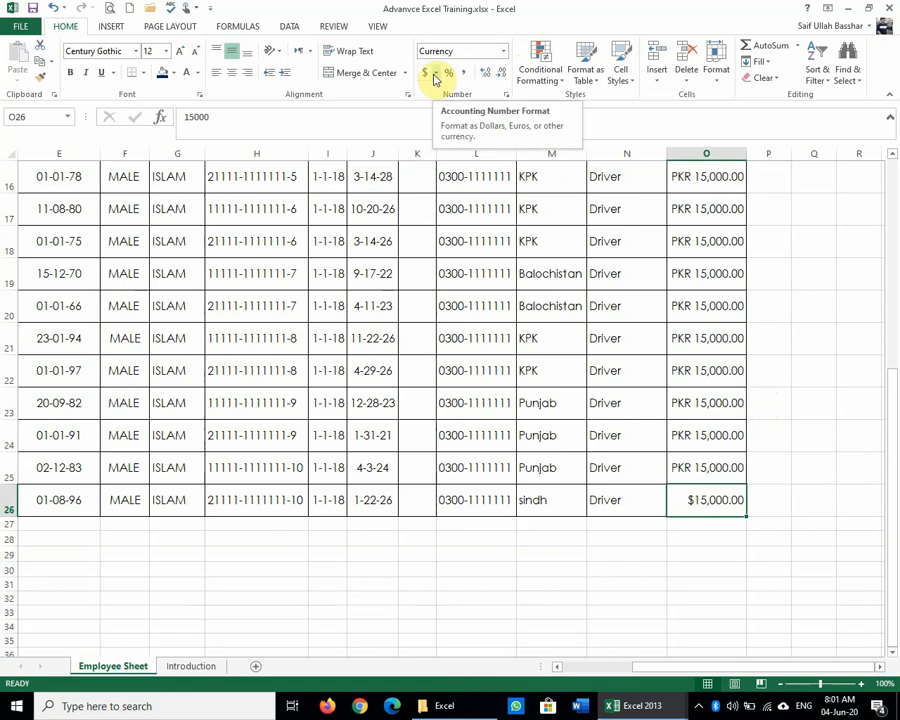
{"action": "scroll", "coordinate": [676, 605], "scroll_direction": "up", "scroll_amount": 3}
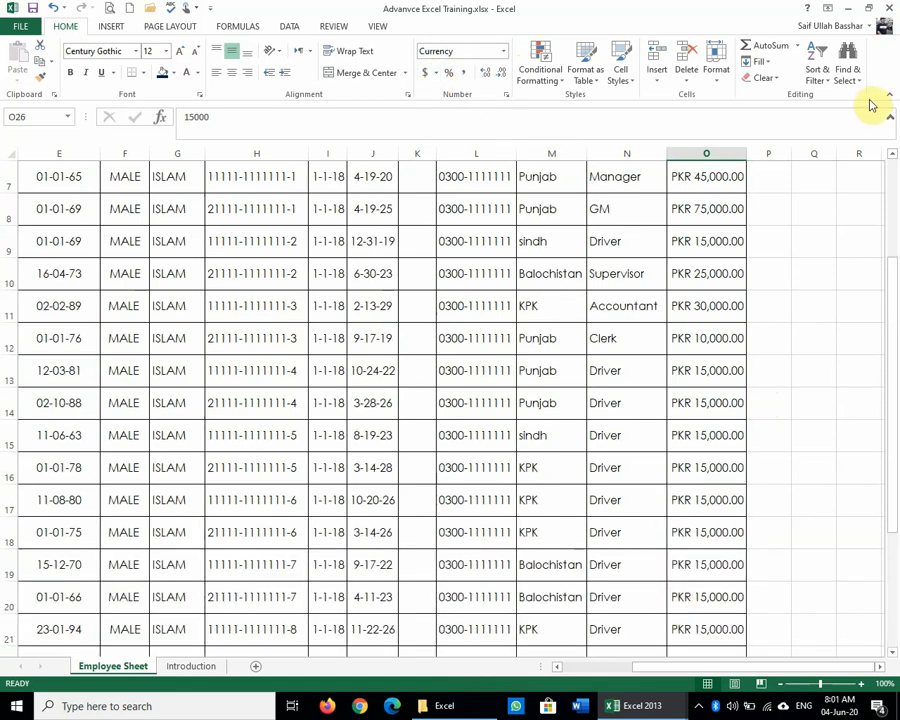
{"action": "left_click", "coordinate": [853, 8]}
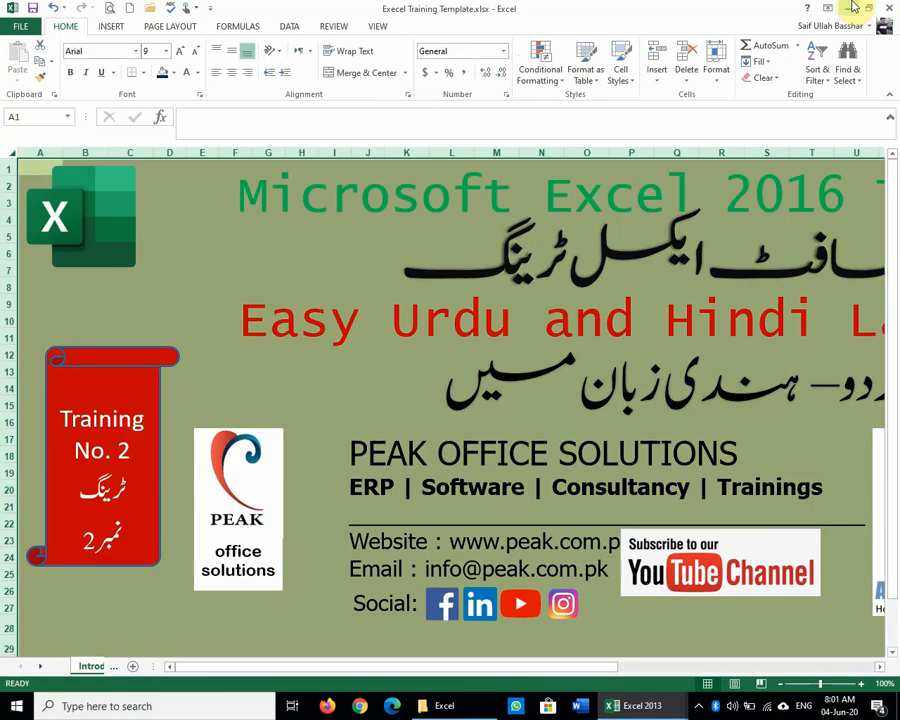
Step: Close the Excel Training Template workbook
{"action": "left_click", "coordinate": [853, 8]}
{"action": "mouse_move", "coordinate": [630, 708]}
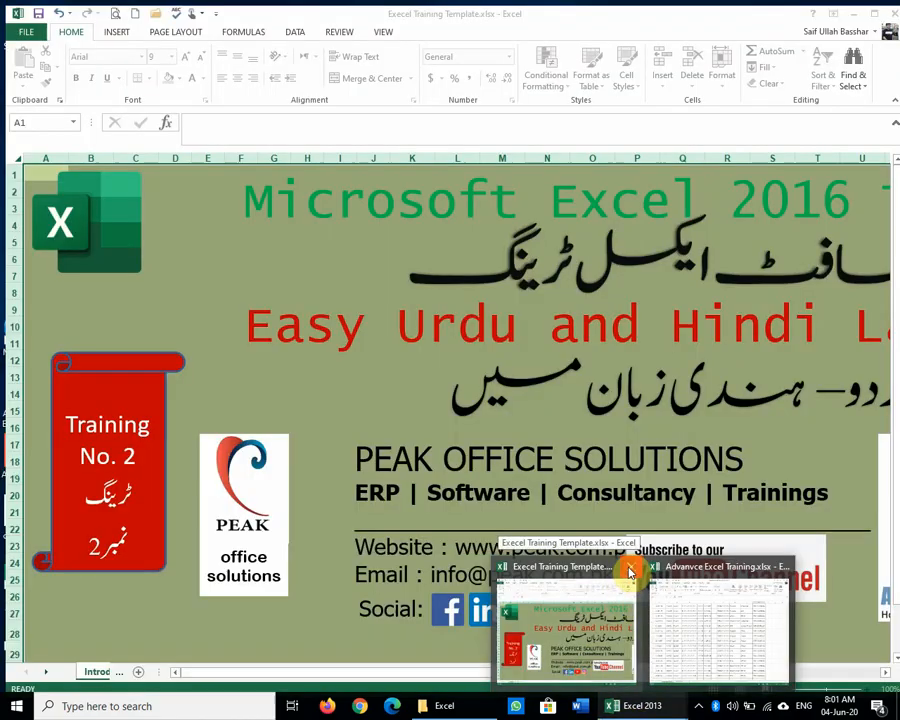
{"action": "left_click", "coordinate": [628, 566]}
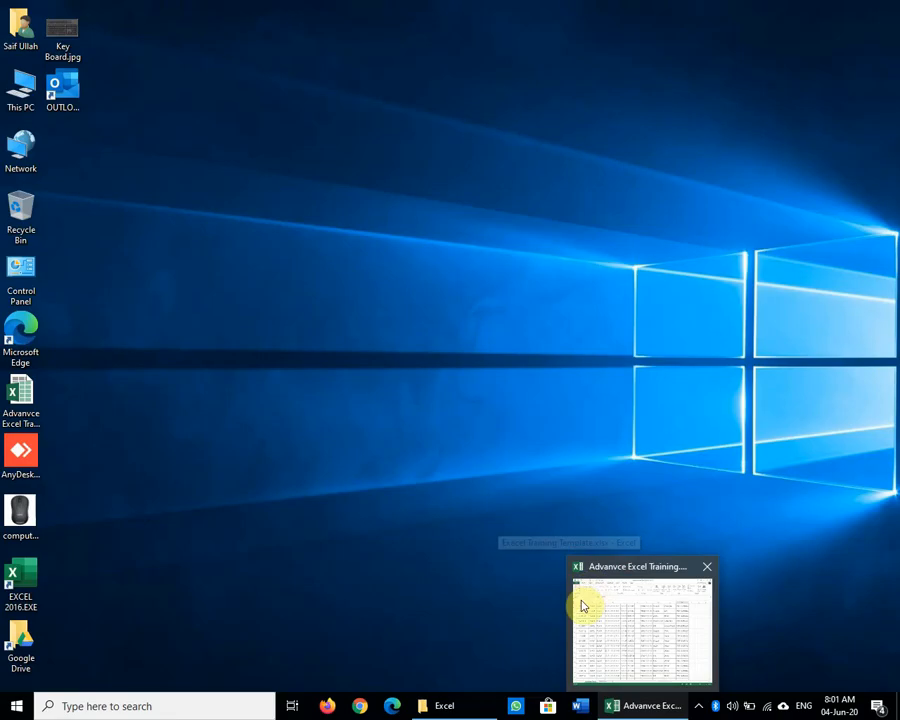
Step: Launch Control Panel by searching 'con' from the Start menu
{"action": "left_click", "coordinate": [17, 710]}
{"action": "left_click", "coordinate": [307, 201]}
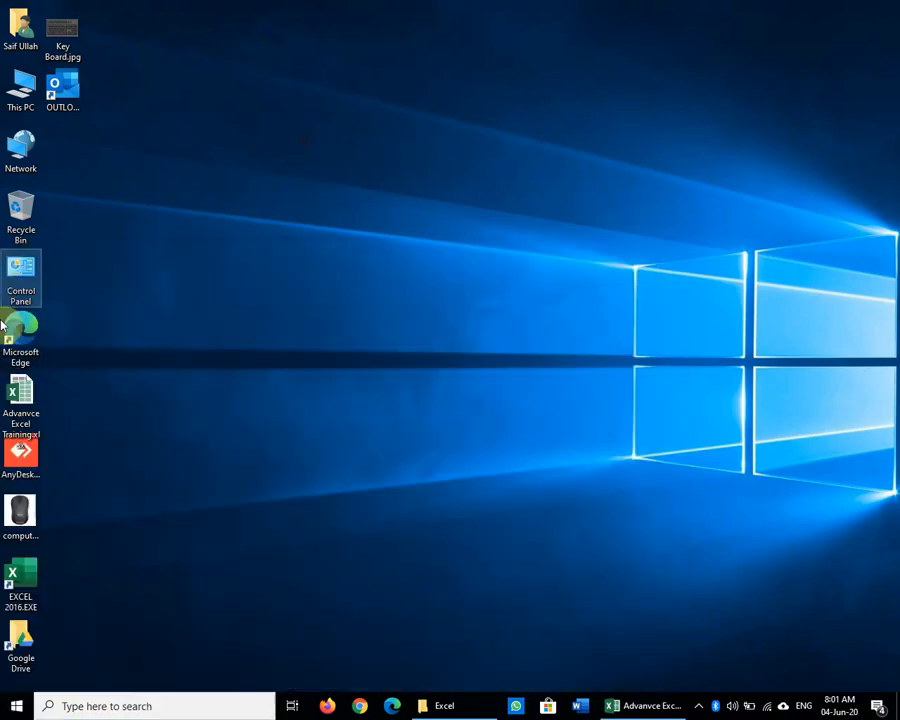
{"action": "left_click", "coordinate": [16, 708]}
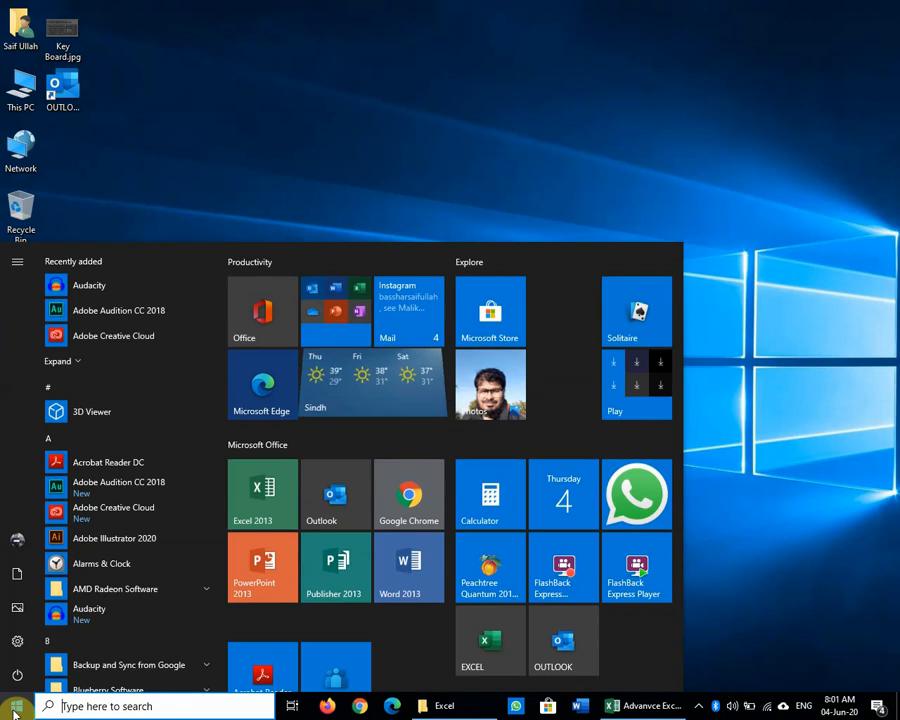
{"action": "type", "text": "control"}
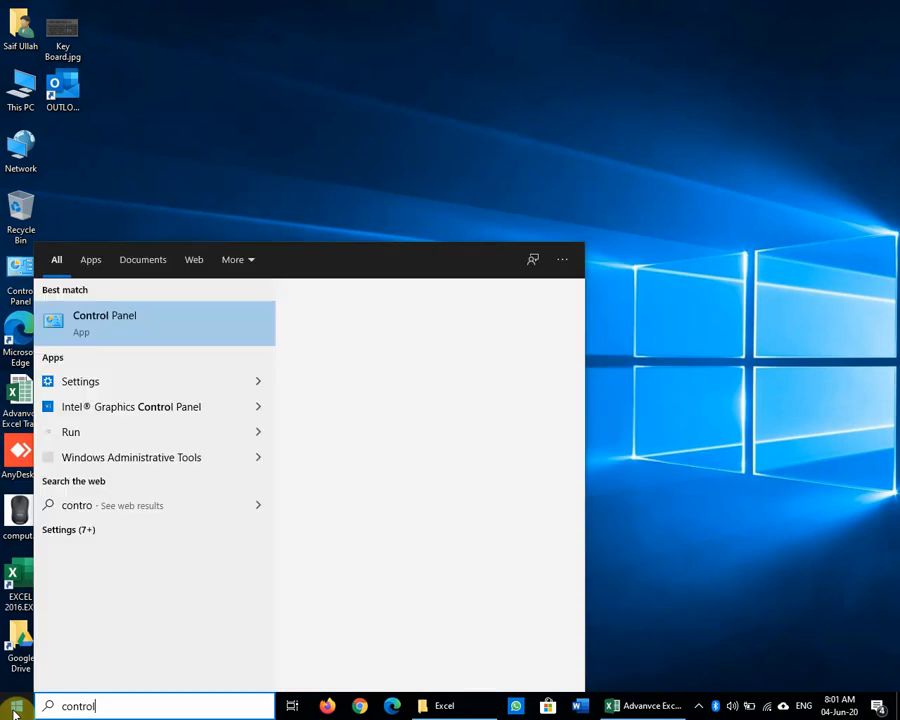
{"action": "key", "text": "Return"}
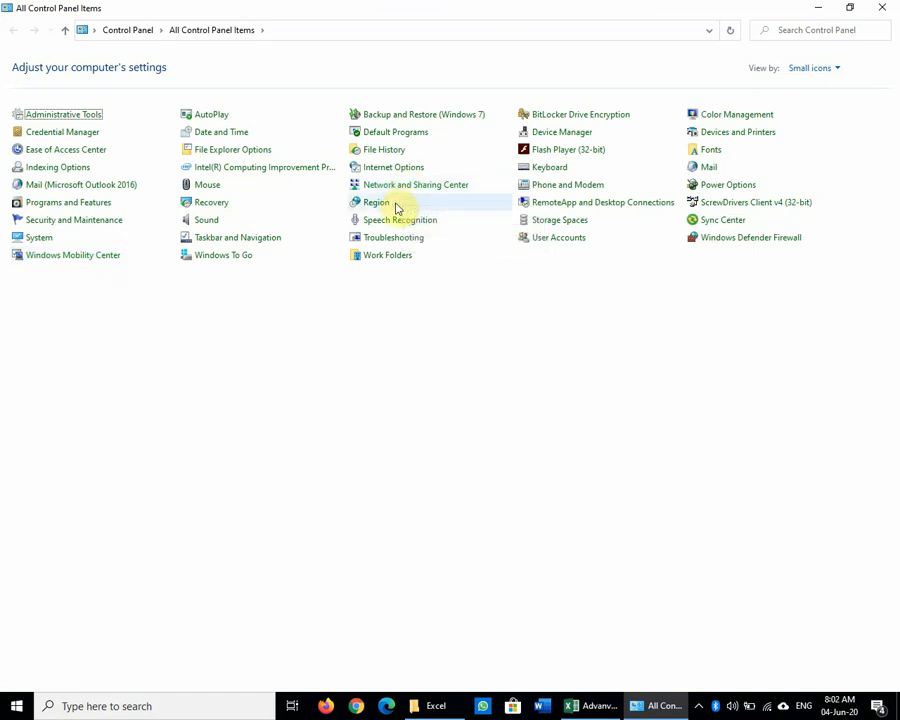
Step: Open the Region settings, showing English (United States) formats with short date dd-MMM-yy
{"action": "left_click", "coordinate": [397, 204]}
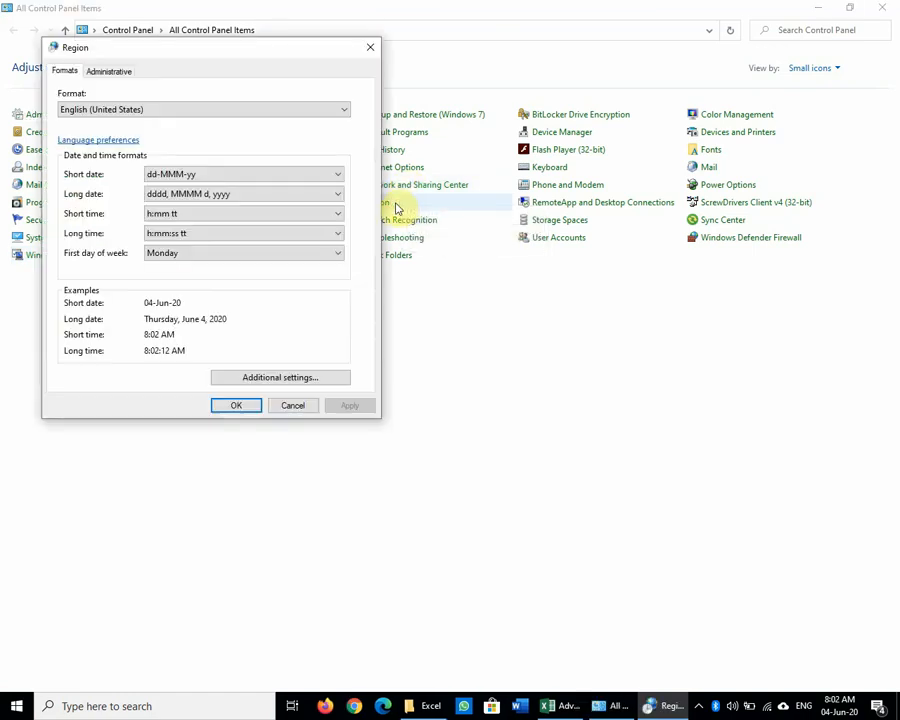
{"action": "left_click", "coordinate": [369, 47]}
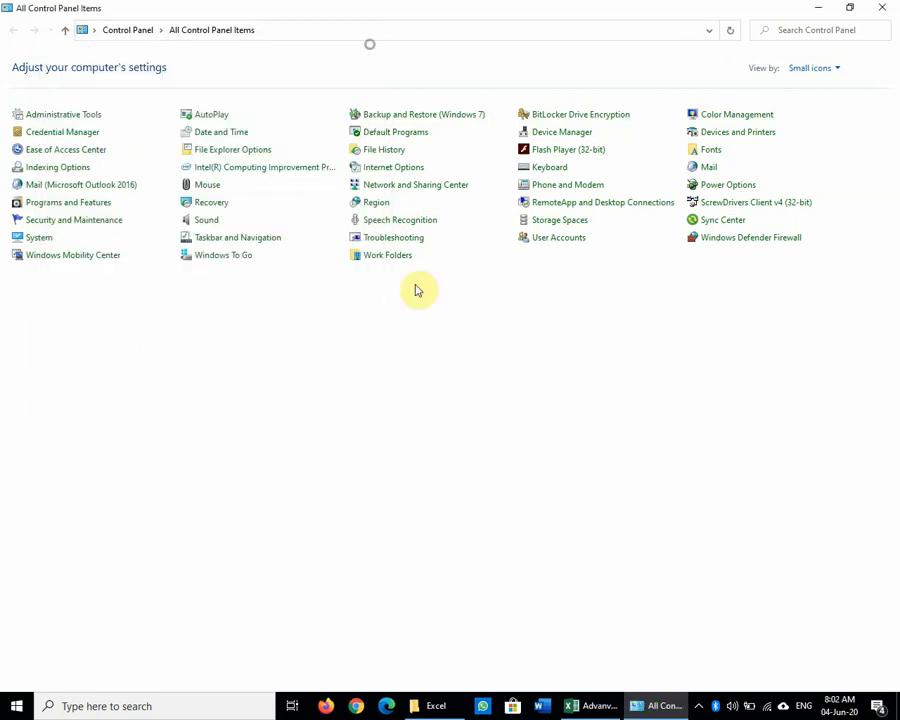
{"action": "left_click", "coordinate": [391, 207]}
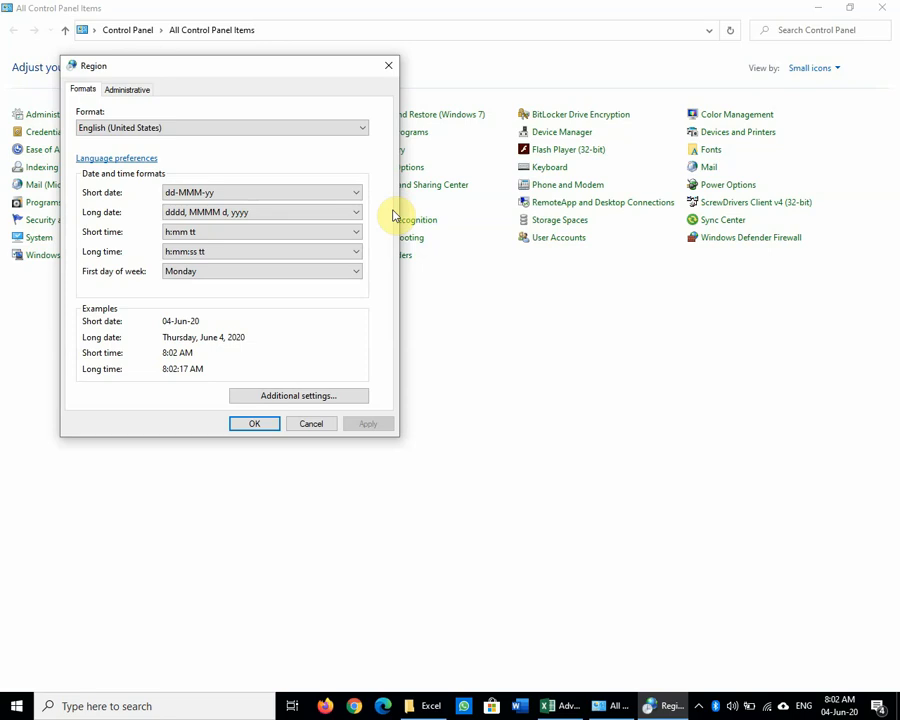
{"action": "mouse_move", "coordinate": [838, 709]}
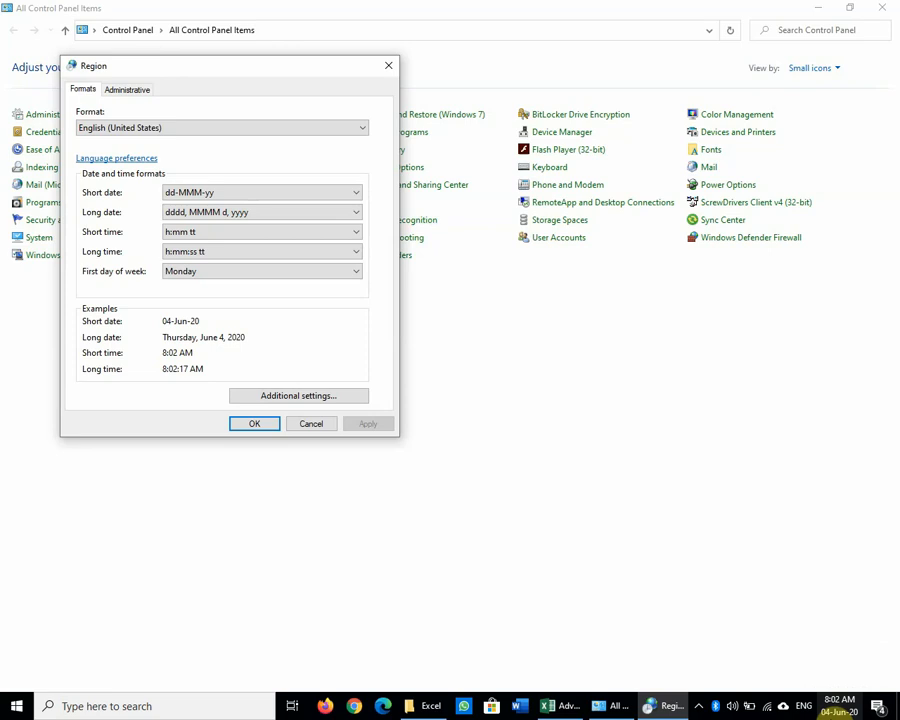
{"action": "left_click", "coordinate": [296, 196]}
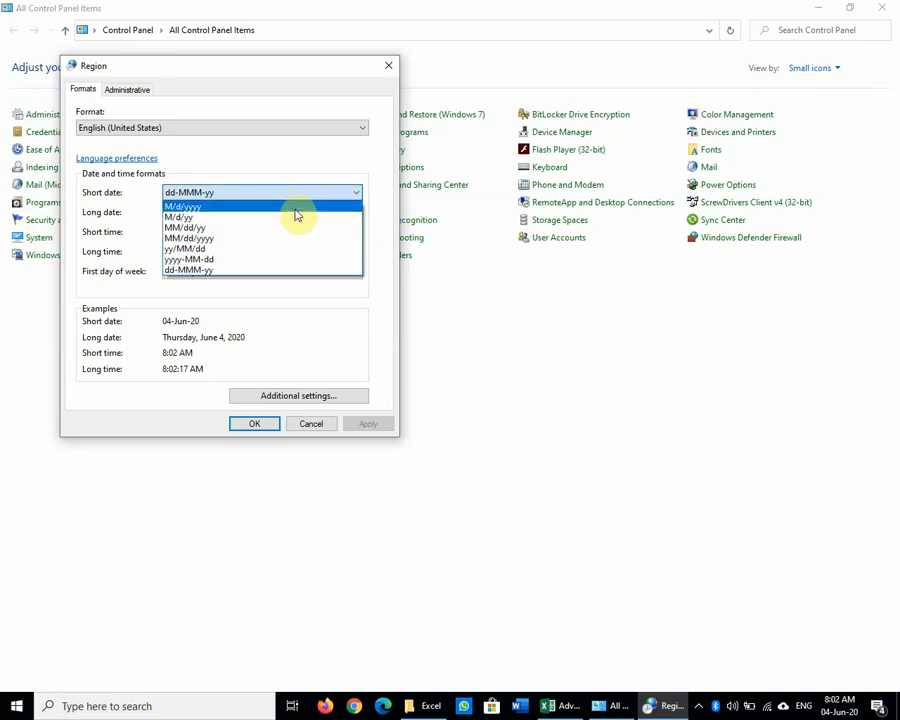
{"action": "left_click", "coordinate": [296, 207]}
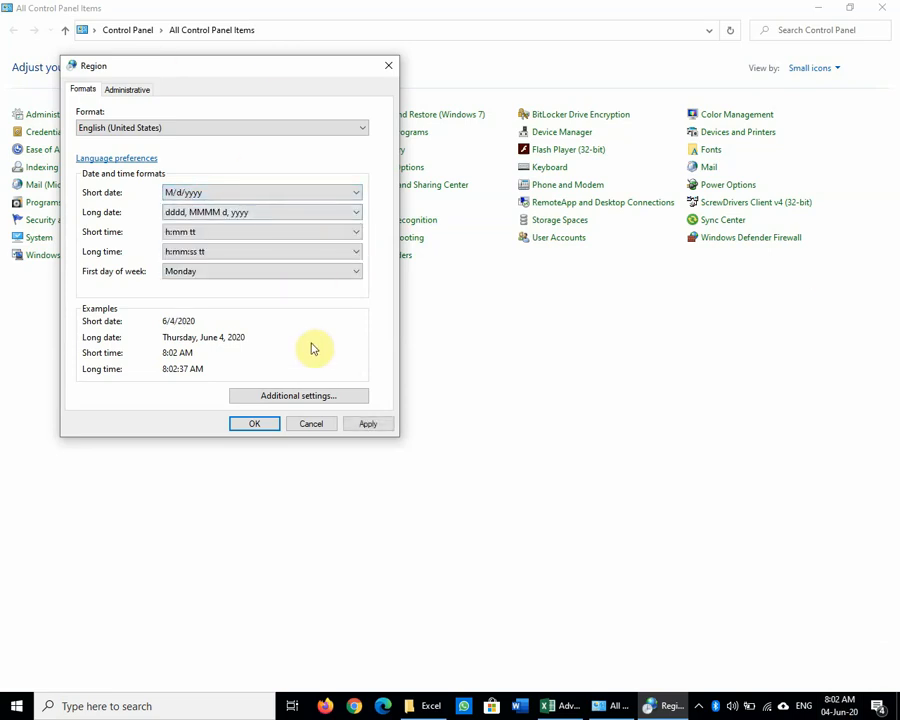
{"action": "left_click", "coordinate": [238, 194]}
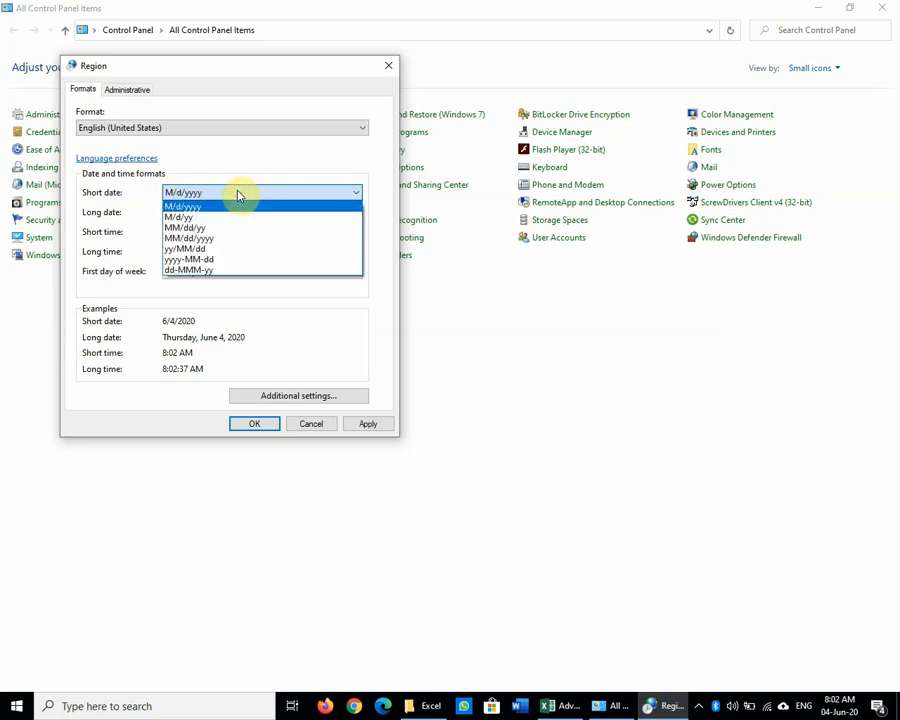
{"action": "left_click", "coordinate": [228, 284]}
{"action": "left_click", "coordinate": [368, 423]}
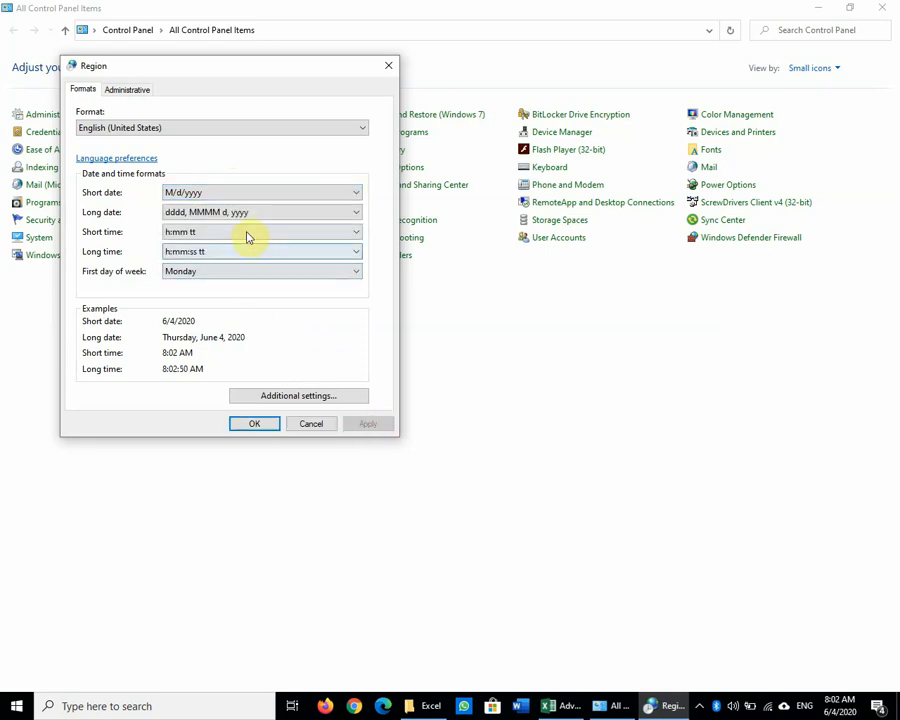
{"action": "left_click", "coordinate": [244, 211]}
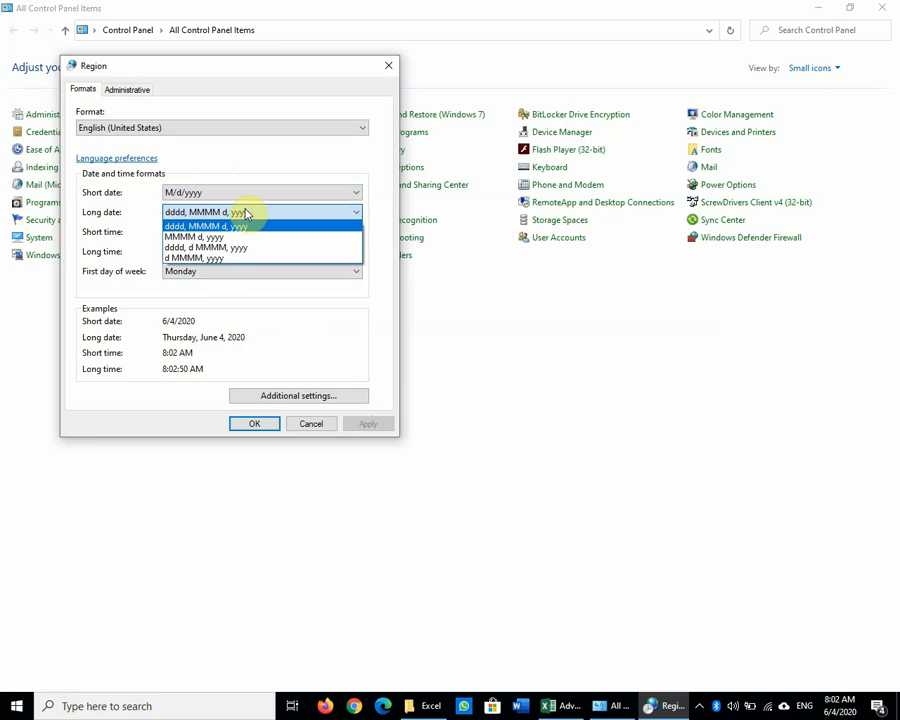
{"action": "left_click", "coordinate": [241, 226]}
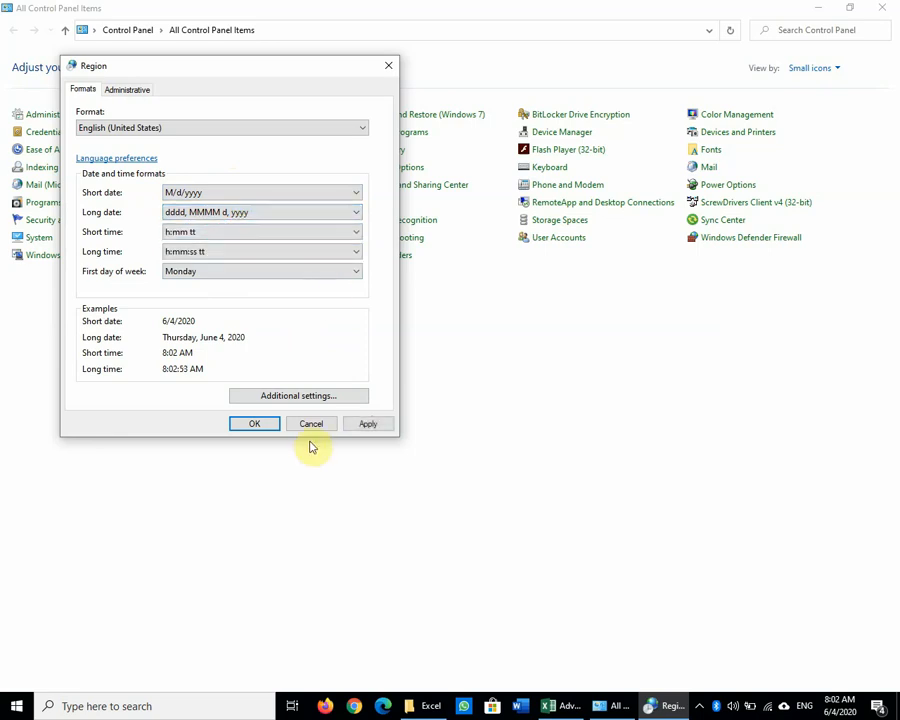
{"action": "left_click", "coordinate": [370, 423]}
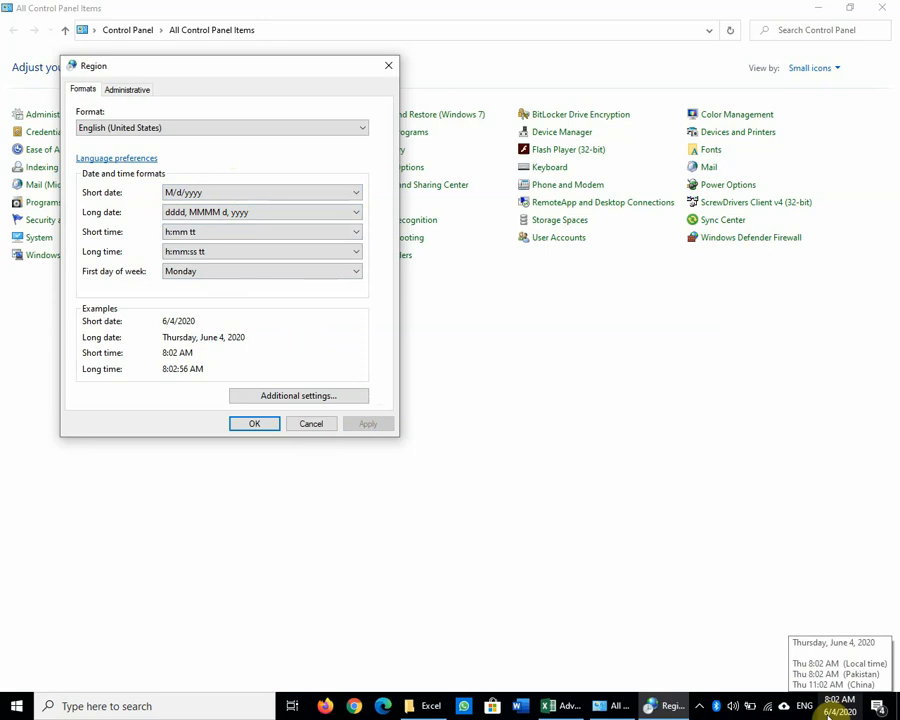
{"action": "left_click", "coordinate": [260, 193]}
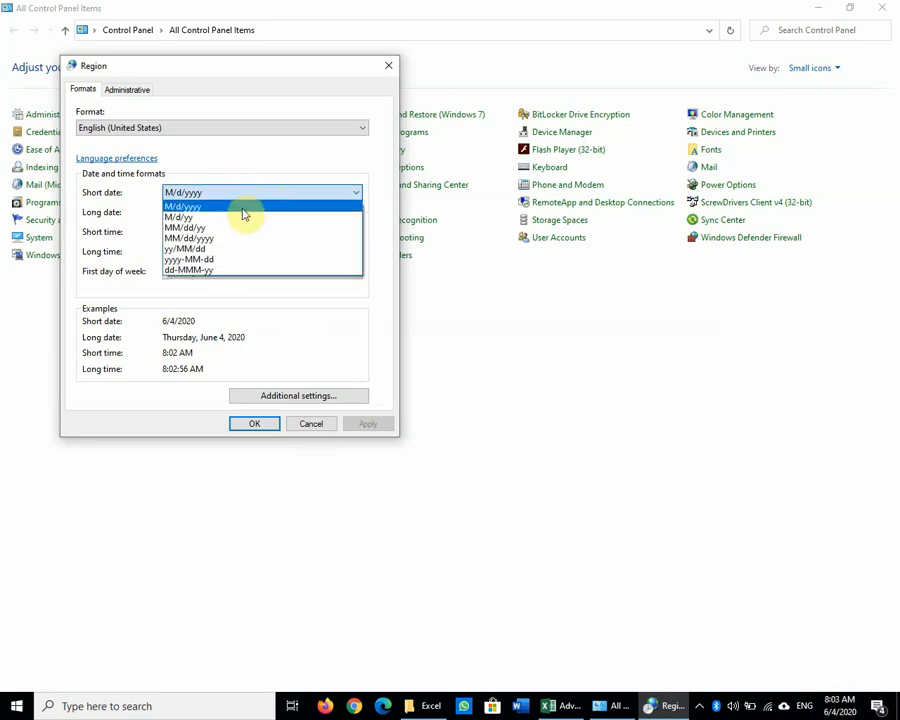
{"action": "left_click", "coordinate": [243, 207]}
{"action": "left_click", "coordinate": [368, 424]}
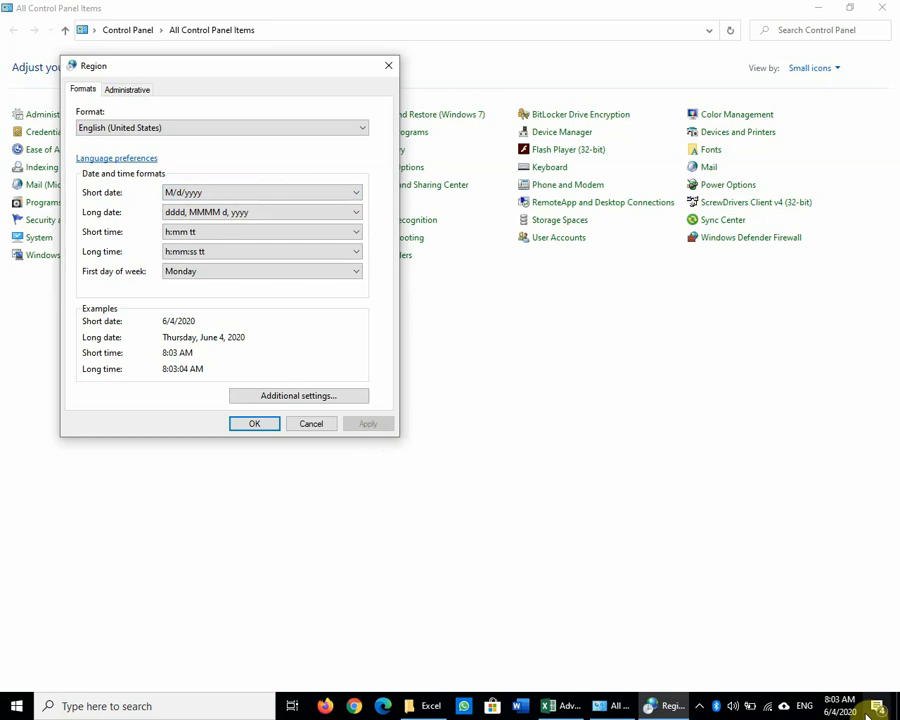
{"action": "mouse_move", "coordinate": [828, 708]}
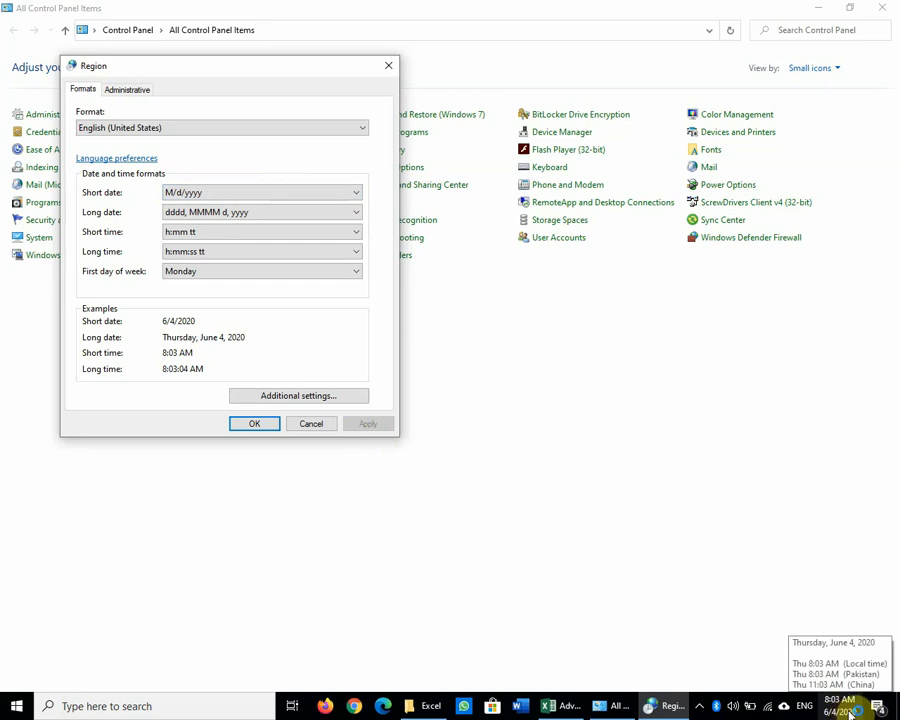
{"action": "left_click", "coordinate": [257, 189]}
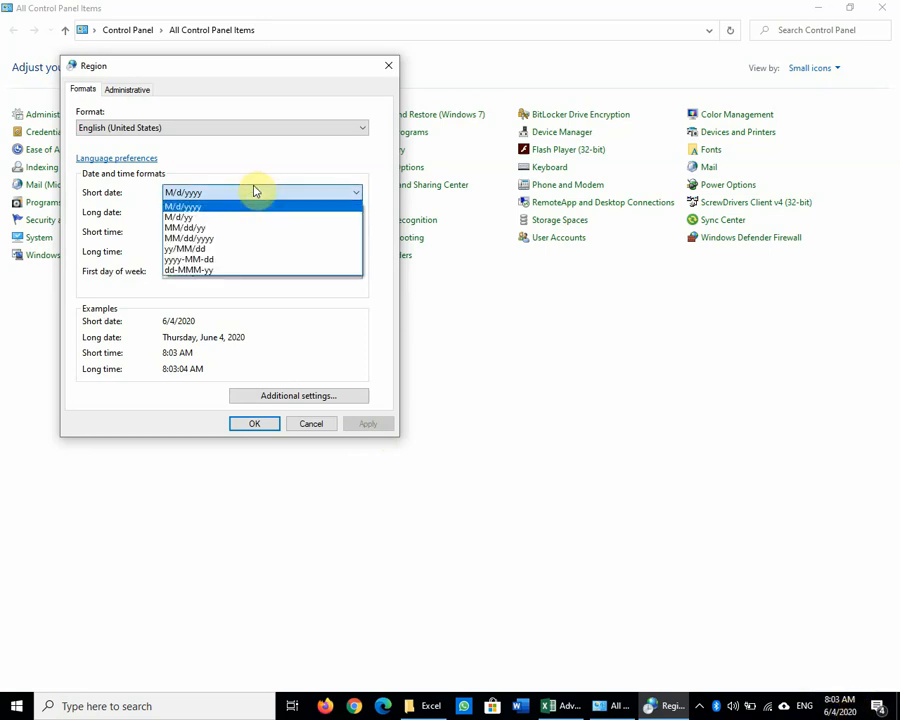
{"action": "left_click", "coordinate": [236, 269]}
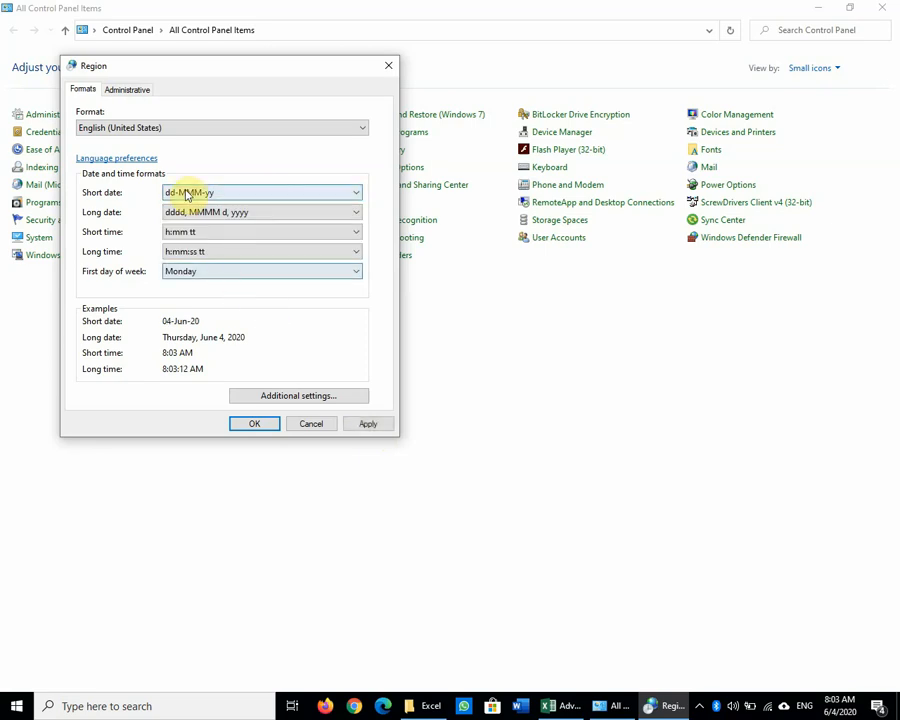
{"action": "left_click", "coordinate": [361, 424]}
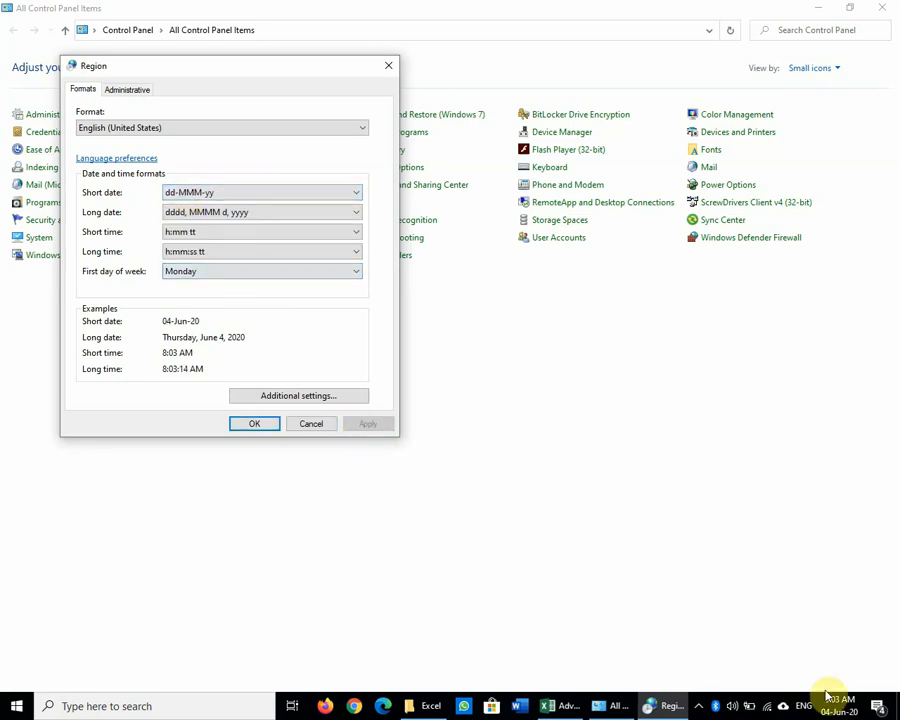
{"action": "mouse_move", "coordinate": [840, 705]}
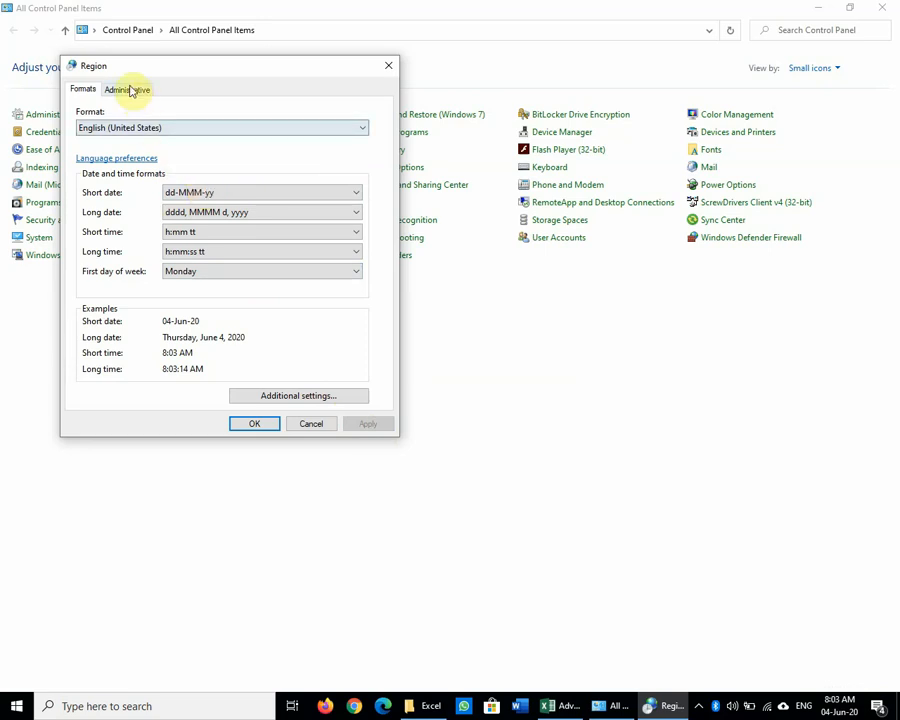
Step: In Customize Format, keep the period decimal symbol and 2 digits after the decimal
{"action": "left_click", "coordinate": [316, 398]}
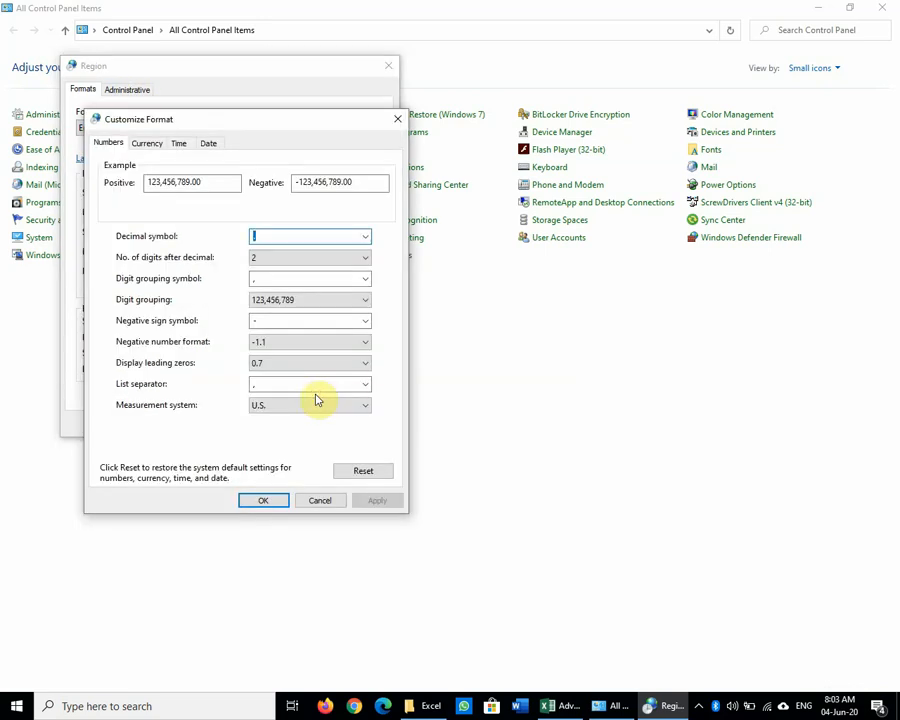
{"action": "left_click", "coordinate": [320, 500]}
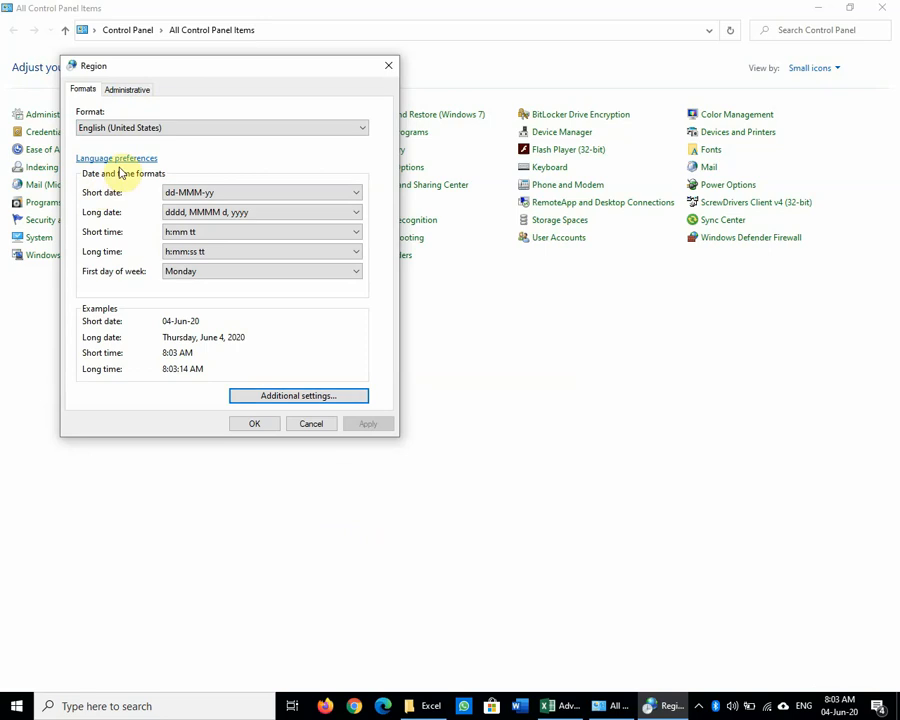
{"action": "left_click", "coordinate": [338, 396]}
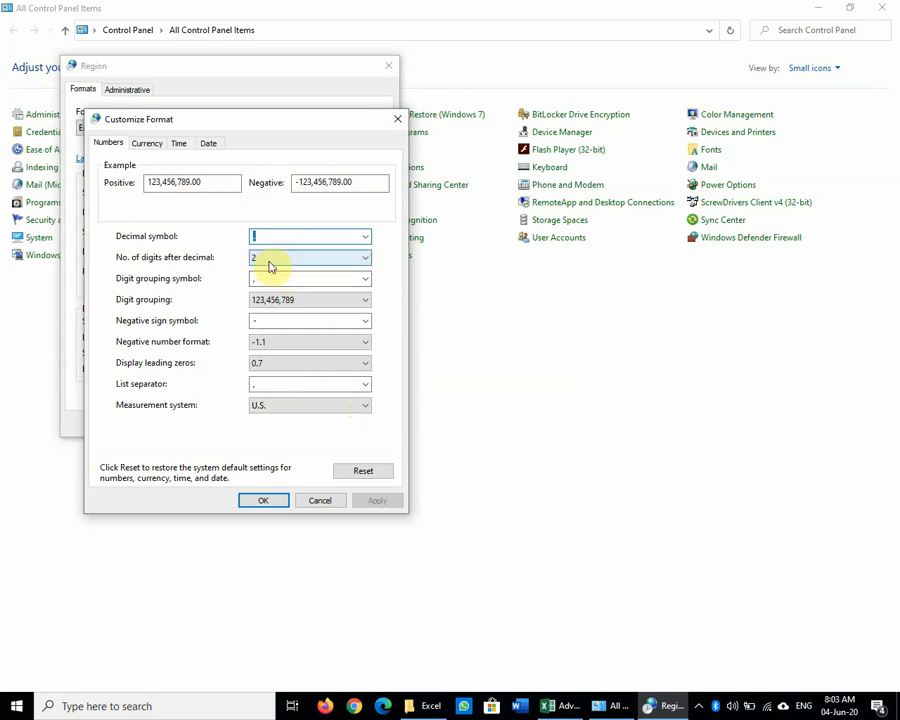
{"action": "left_click", "coordinate": [364, 259]}
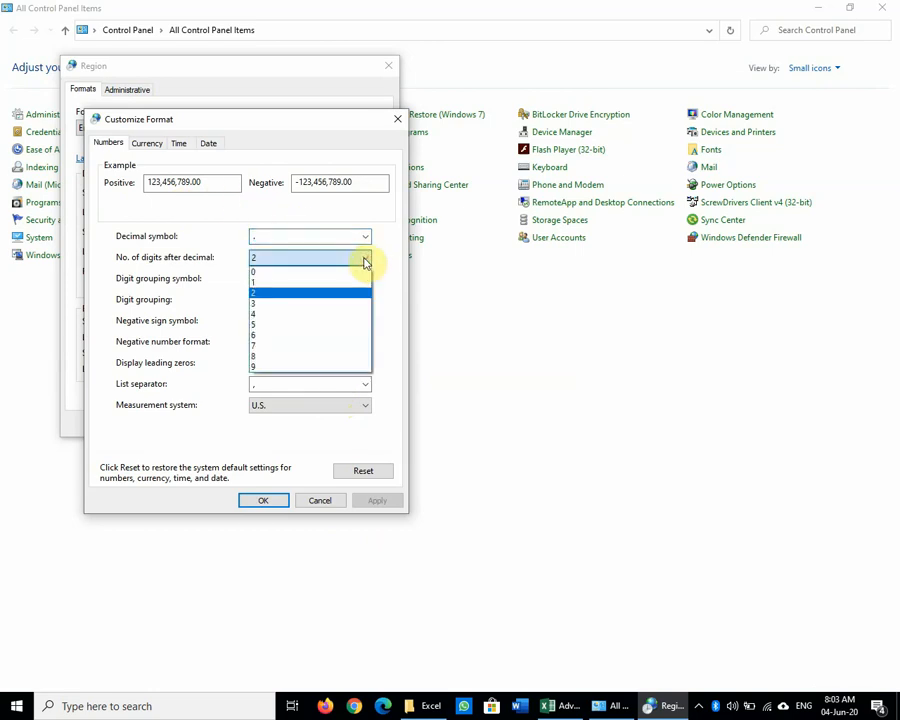
{"action": "left_click", "coordinate": [365, 261]}
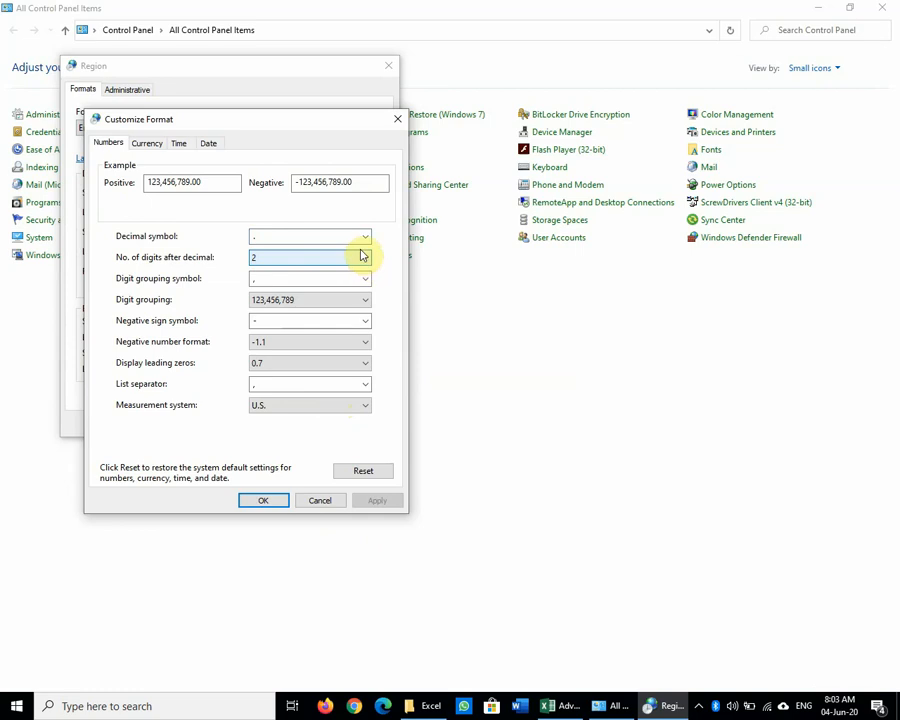
{"action": "left_click", "coordinate": [364, 235]}
{"action": "left_click", "coordinate": [364, 235]}
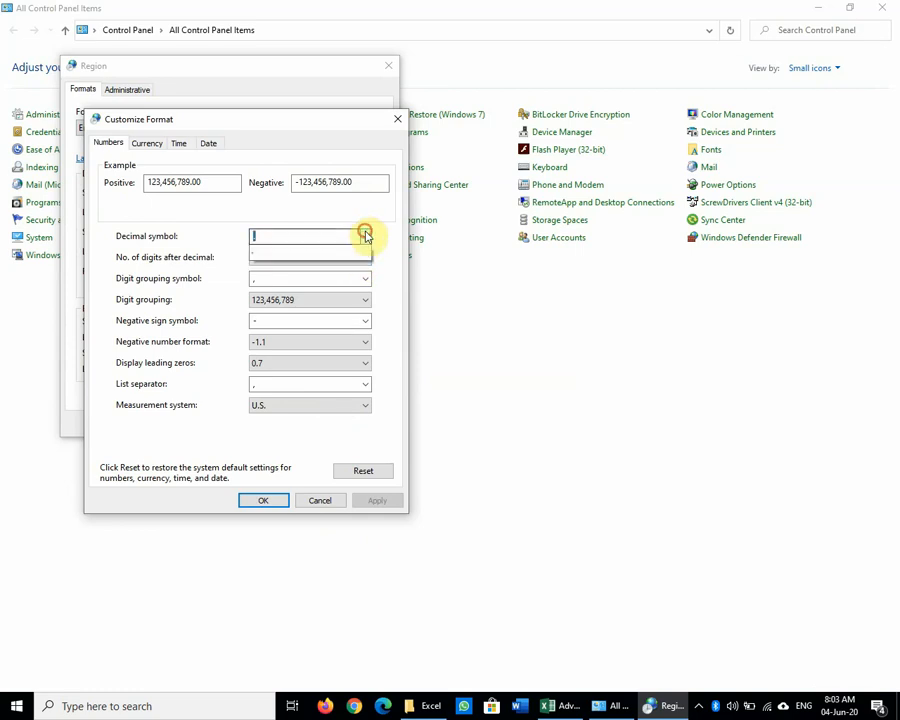
{"action": "left_click", "coordinate": [364, 235]}
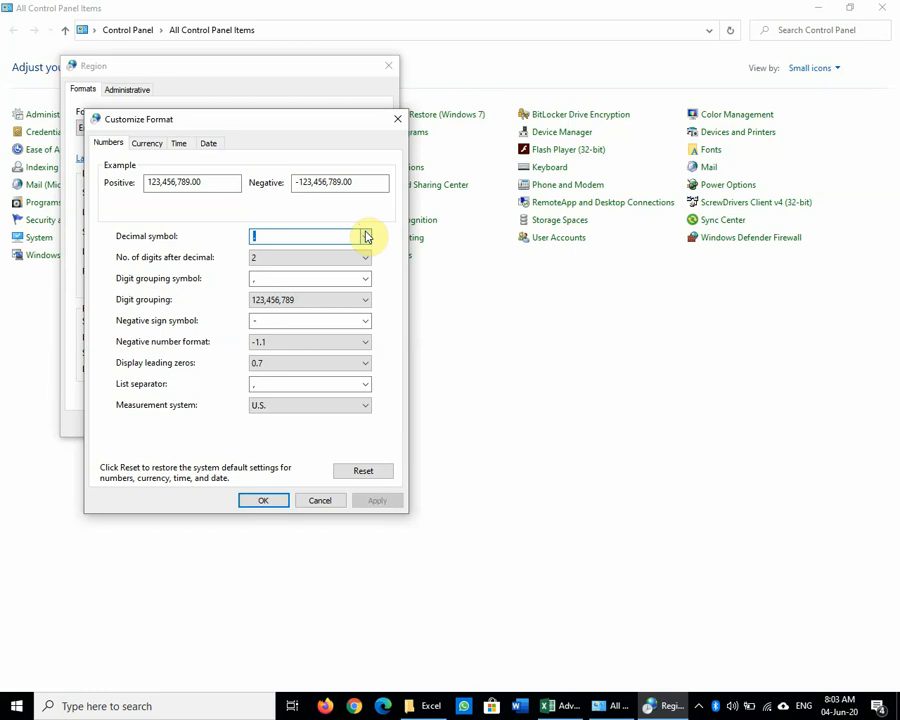
{"action": "left_click", "coordinate": [360, 257]}
{"action": "left_click", "coordinate": [361, 258]}
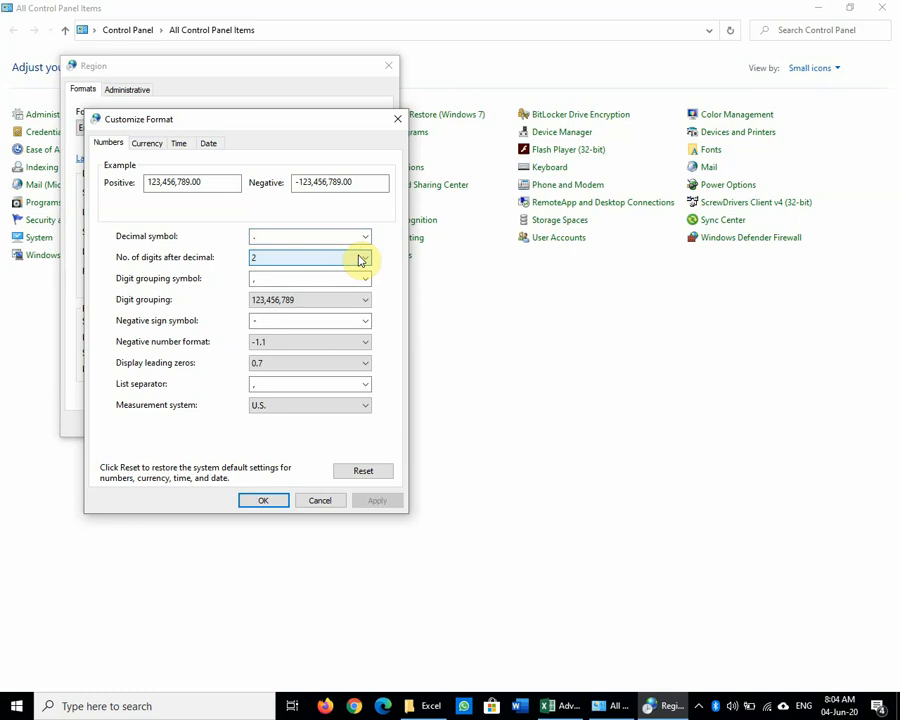
Step: Set the digit grouping symbol to a comma
{"action": "left_click", "coordinate": [362, 282]}
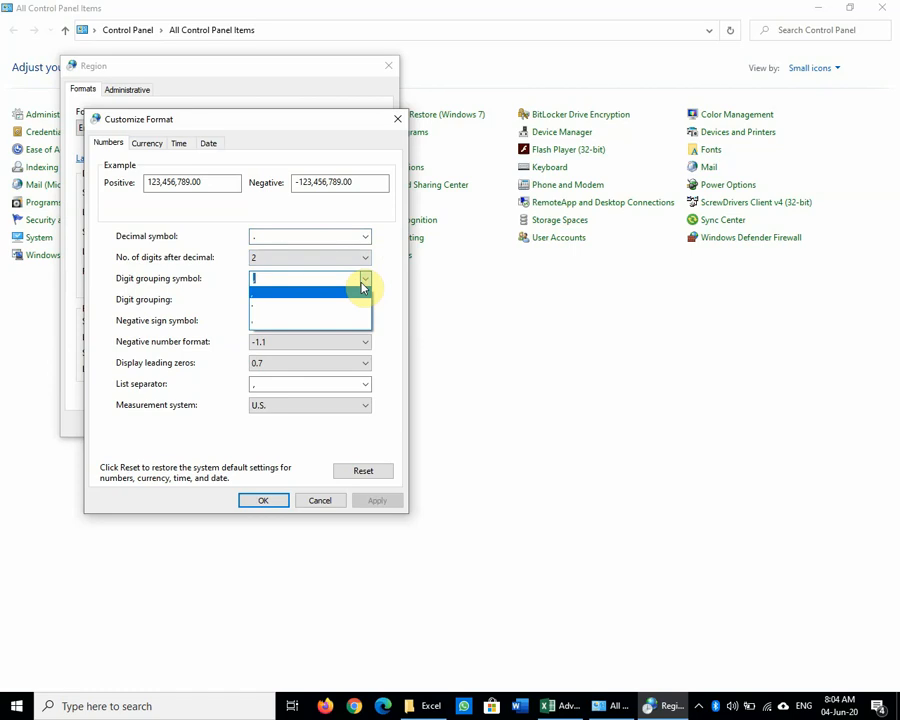
{"action": "left_click", "coordinate": [362, 282]}
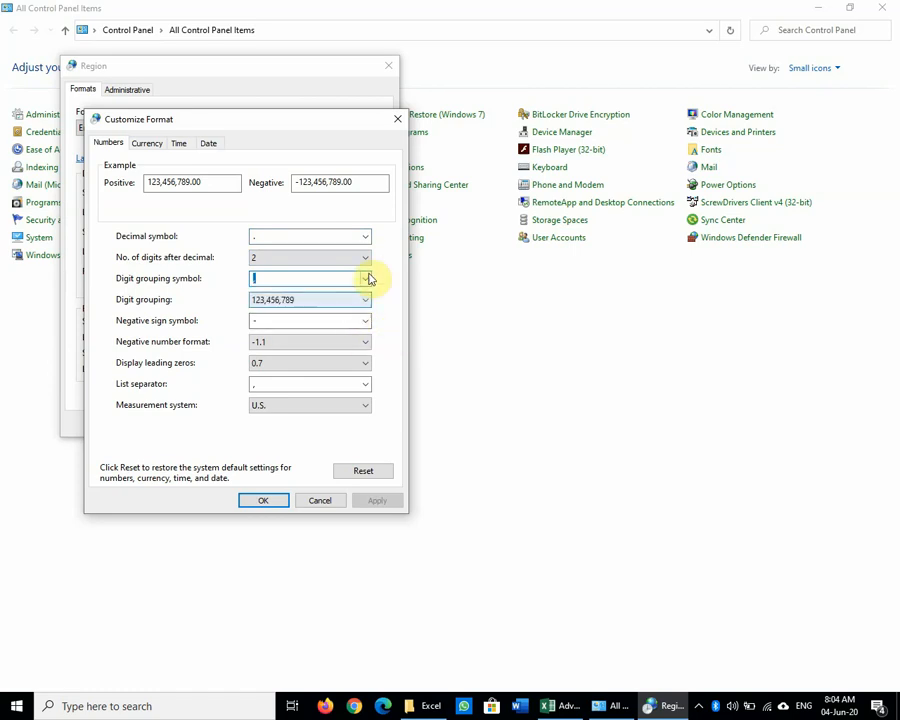
{"action": "left_click", "coordinate": [366, 277]}
{"action": "left_click", "coordinate": [366, 277]}
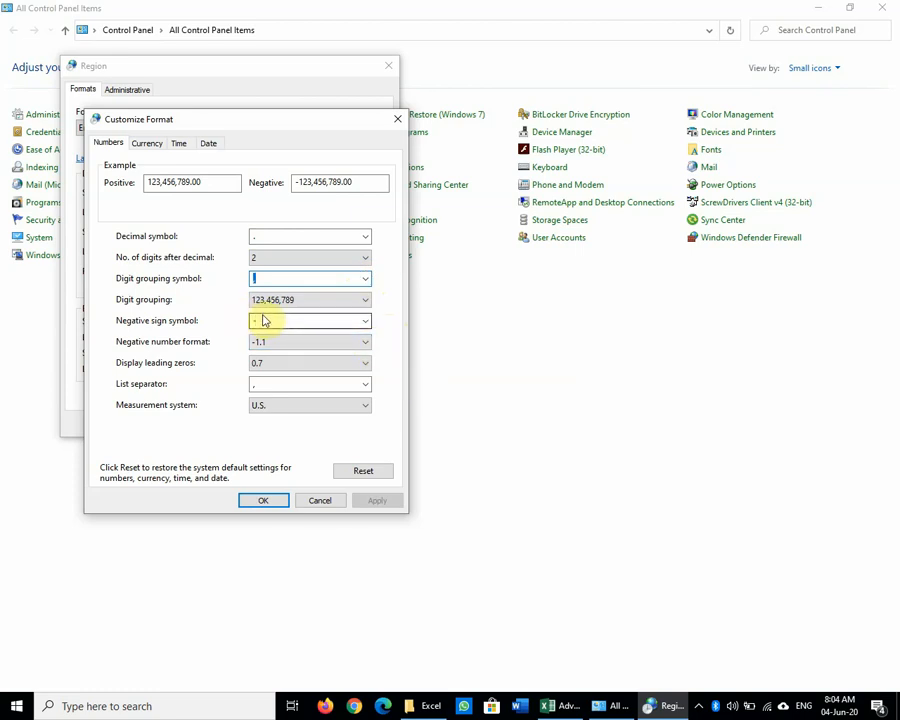
{"action": "left_click", "coordinate": [366, 279]}
{"action": "left_click", "coordinate": [300, 306]}
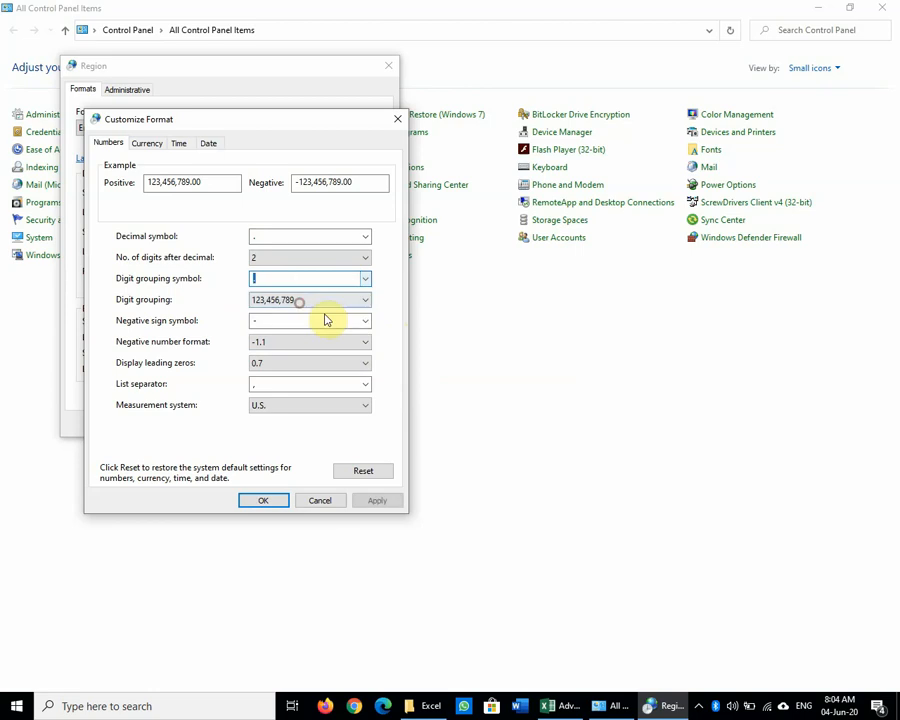
{"action": "left_click", "coordinate": [363, 280]}
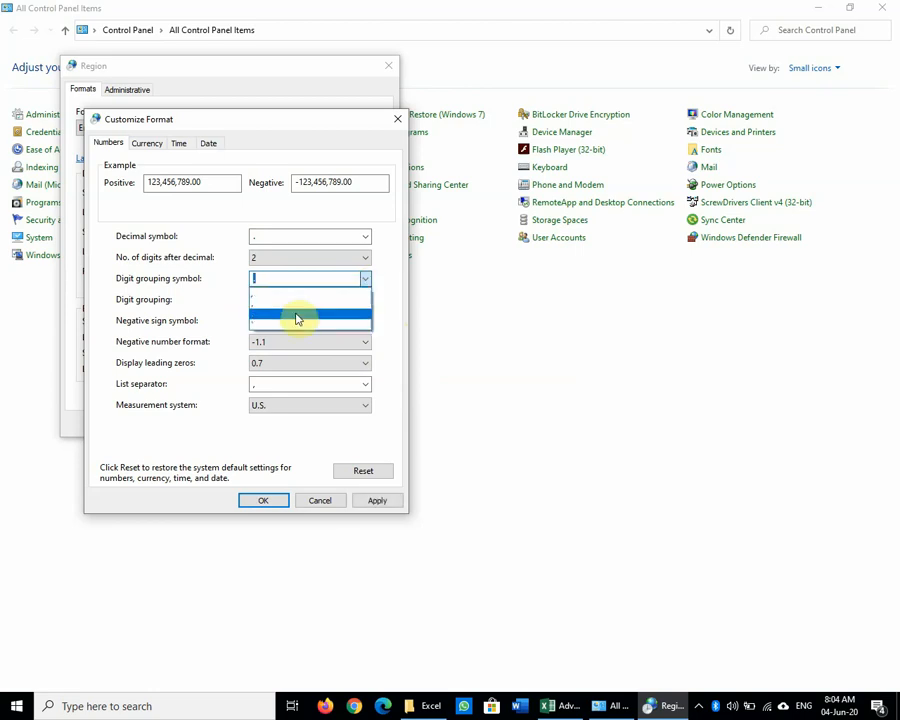
{"action": "left_click", "coordinate": [296, 321]}
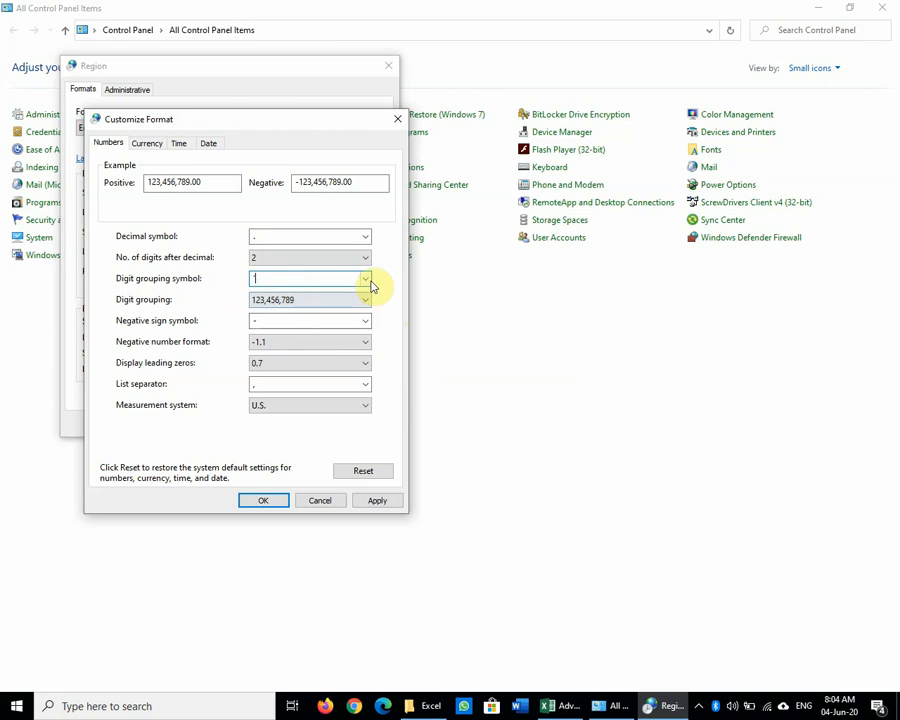
{"action": "left_click", "coordinate": [367, 280]}
{"action": "left_click", "coordinate": [278, 298]}
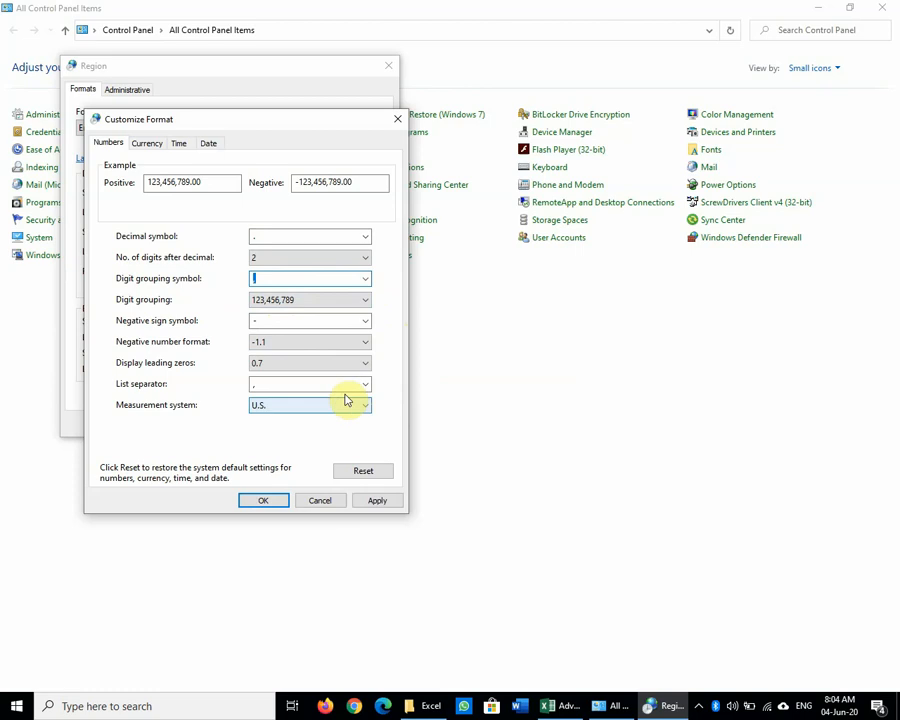
Step: Keep the negative sign and show negative numbers in parentheses, (1.1)
{"action": "left_click", "coordinate": [332, 318]}
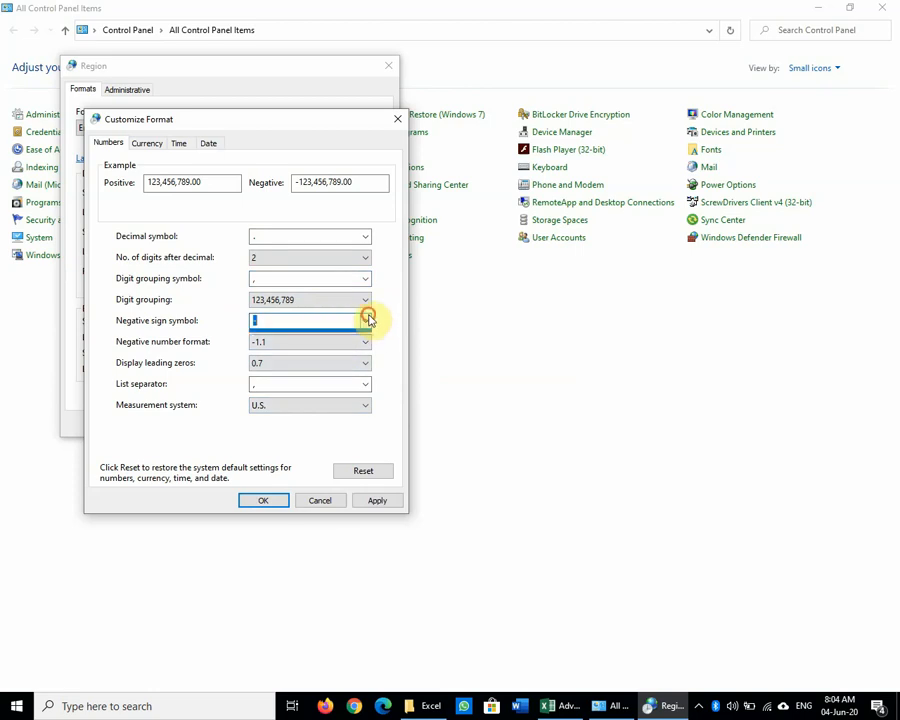
{"action": "left_click", "coordinate": [367, 318]}
{"action": "left_click", "coordinate": [363, 327]}
{"action": "left_click", "coordinate": [364, 345]}
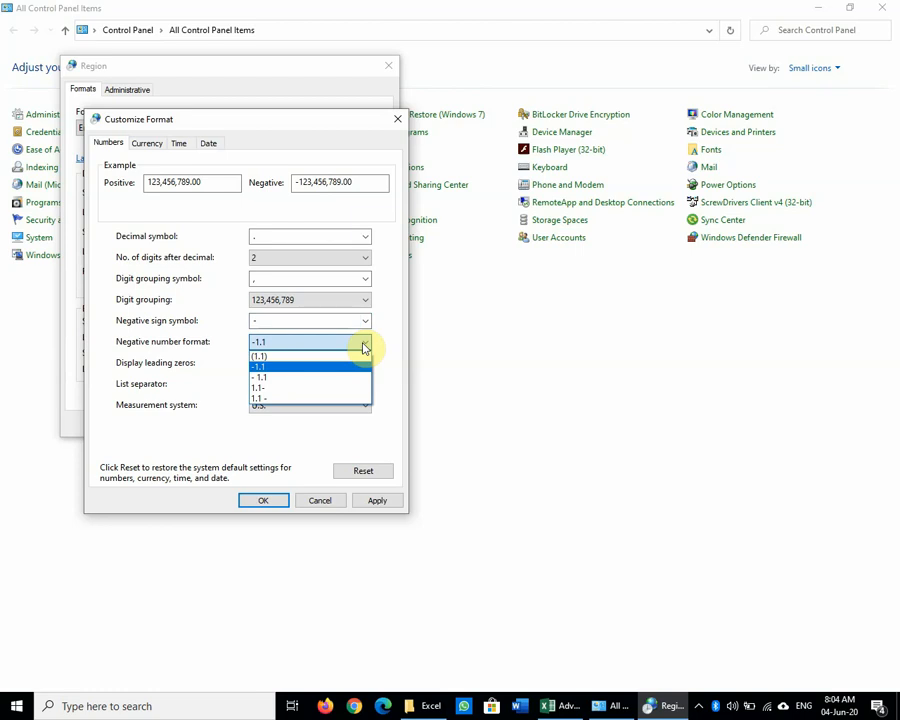
{"action": "left_click", "coordinate": [283, 357]}
{"action": "left_click", "coordinate": [316, 343]}
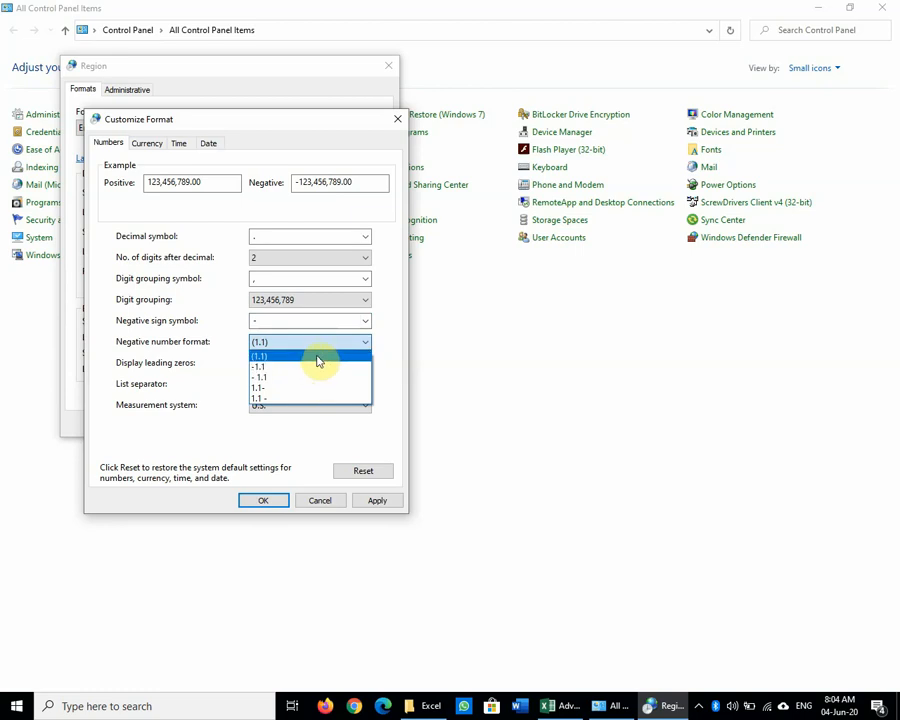
{"action": "left_click", "coordinate": [316, 358]}
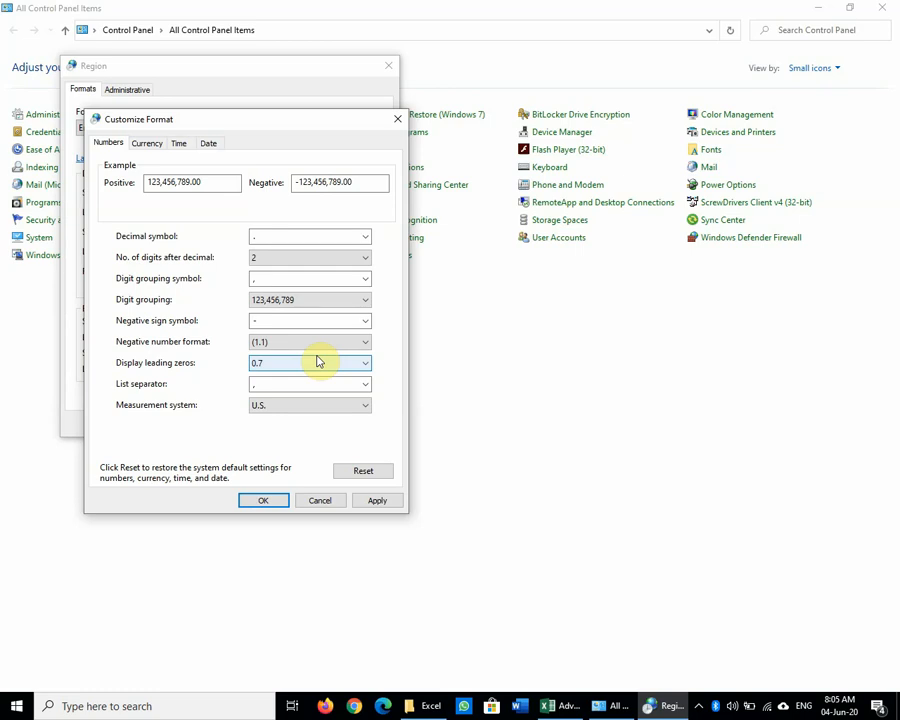
Step: Replace the $ currency symbol with PKR on the Currency tab and apply it
{"action": "left_click", "coordinate": [148, 143]}
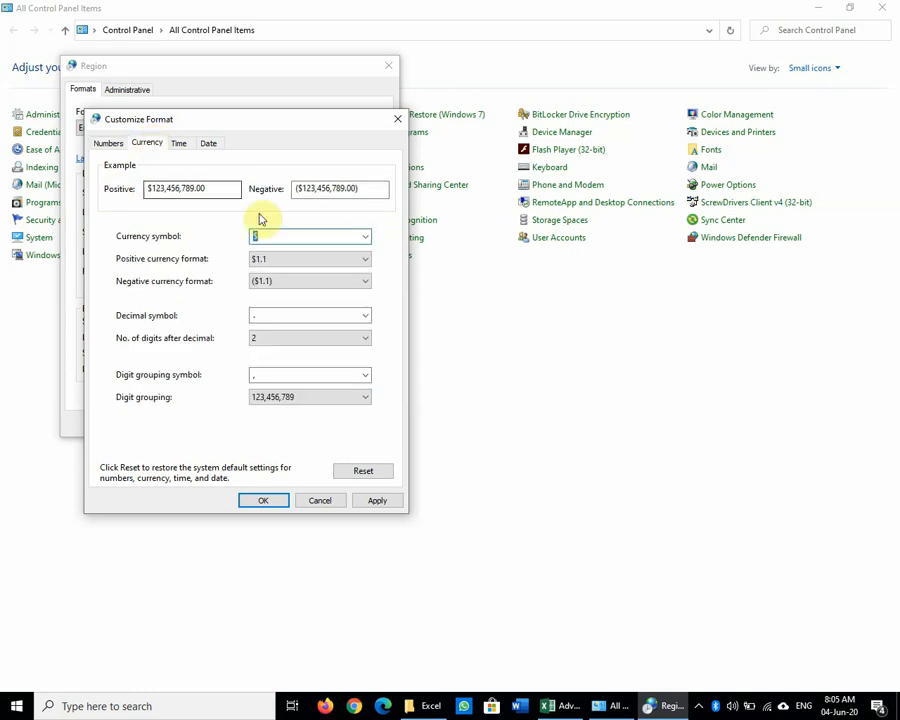
{"action": "left_click", "coordinate": [364, 238]}
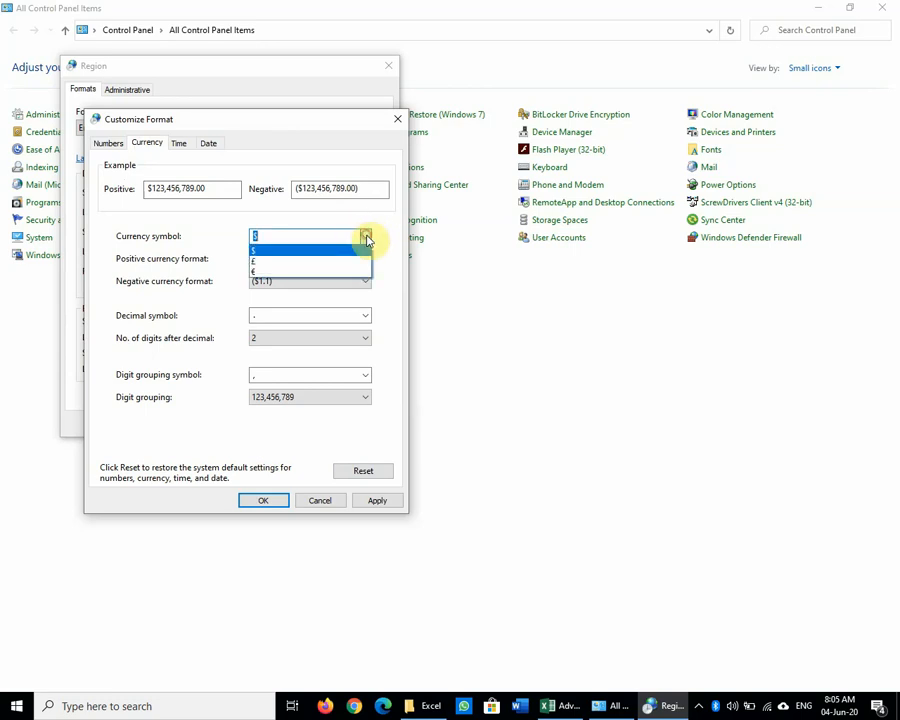
{"action": "left_click", "coordinate": [366, 238]}
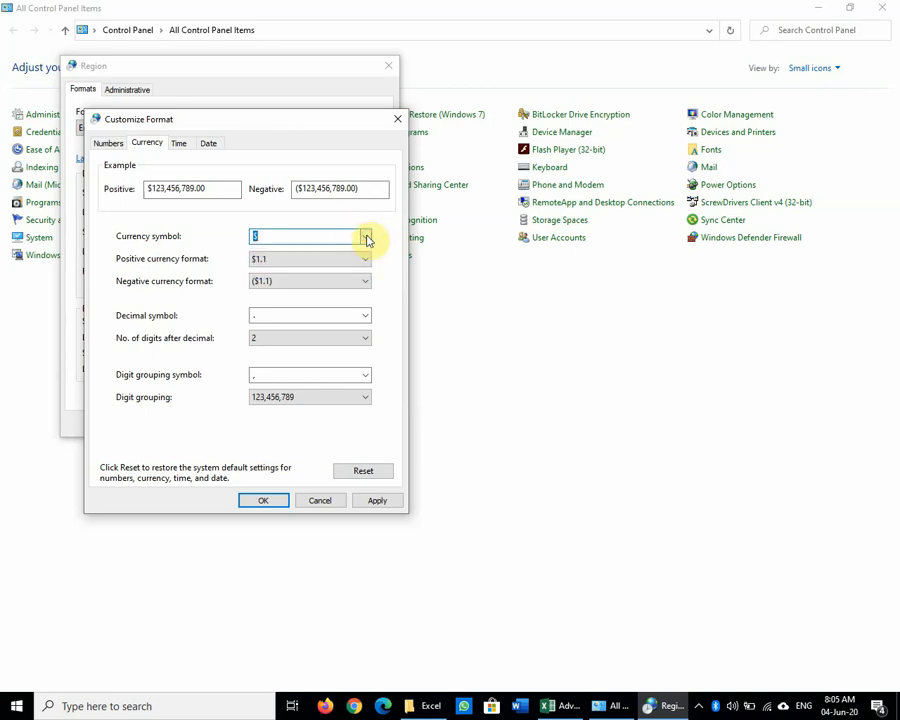
{"action": "type", "text": "PKR"}
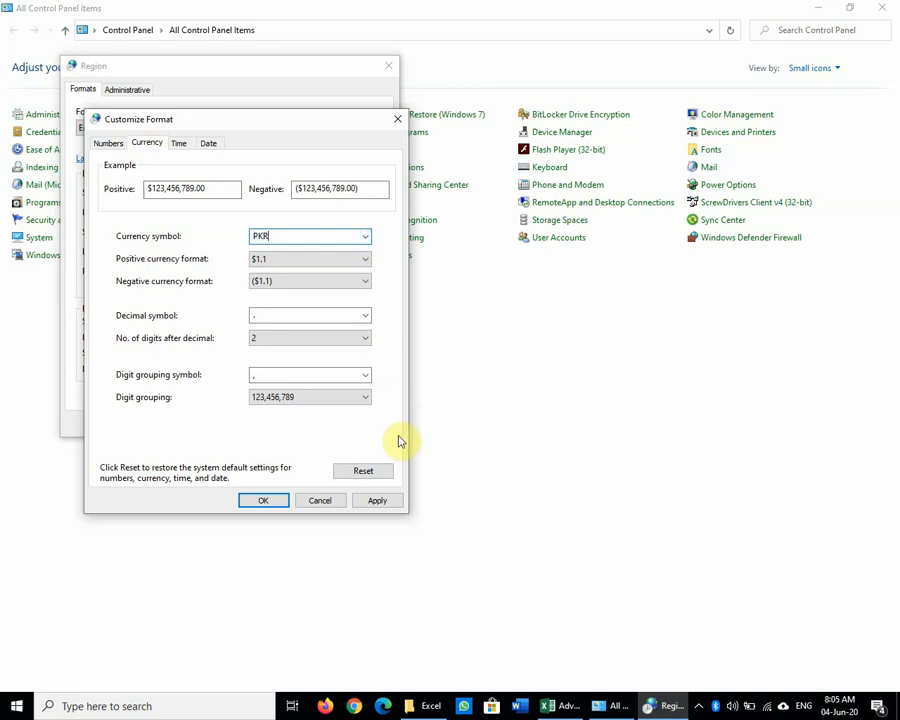
{"action": "left_click", "coordinate": [378, 501]}
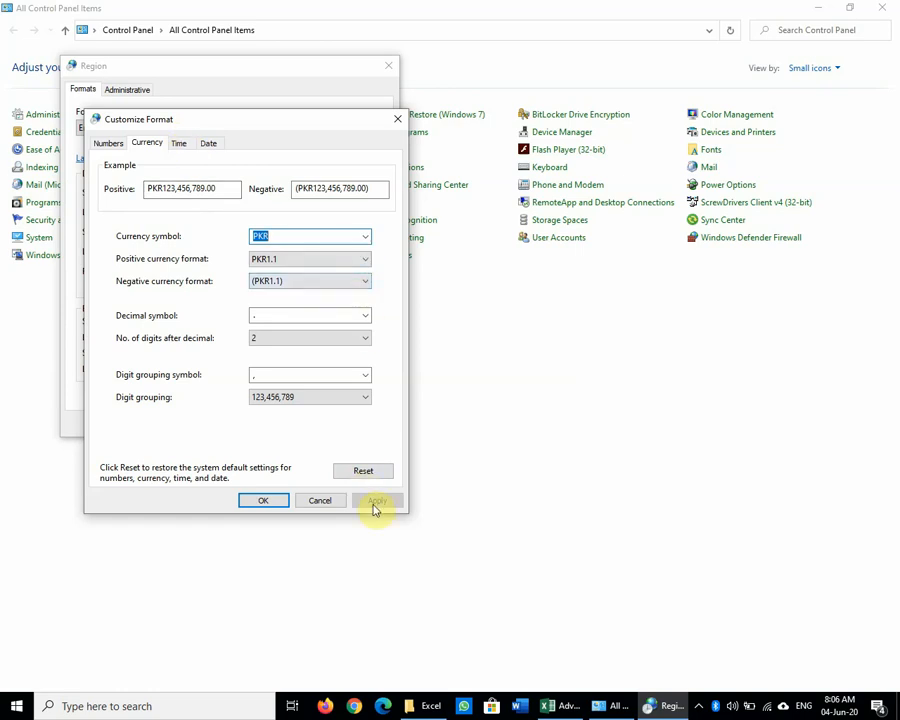
Step: Look over the Time, Date, Currency and Numbers tabs of Customize Format
{"action": "left_click", "coordinate": [179, 147]}
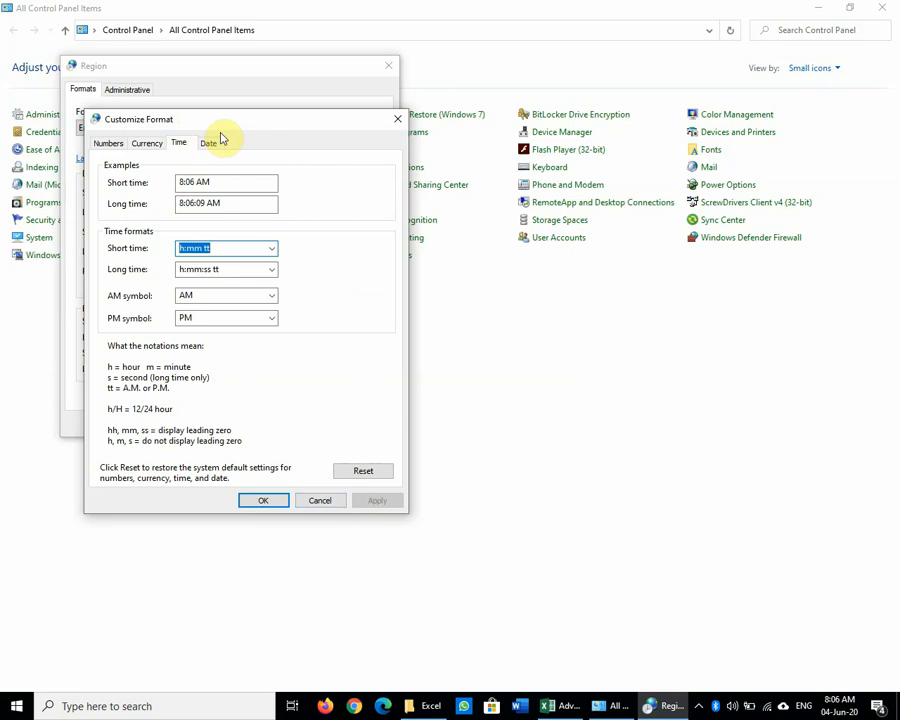
{"action": "left_click", "coordinate": [205, 144]}
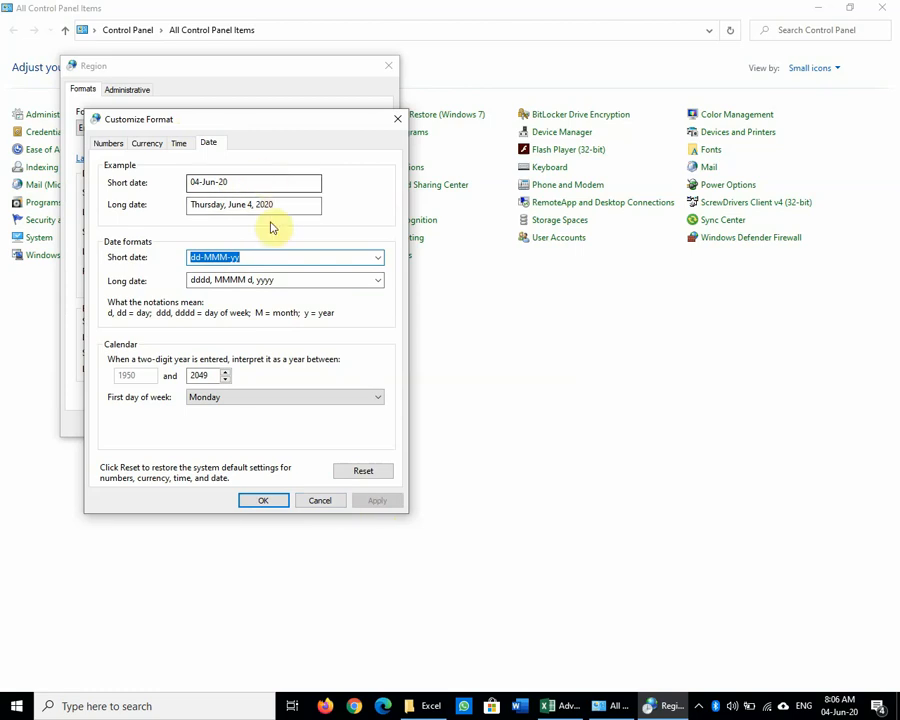
{"action": "left_click", "coordinate": [177, 145]}
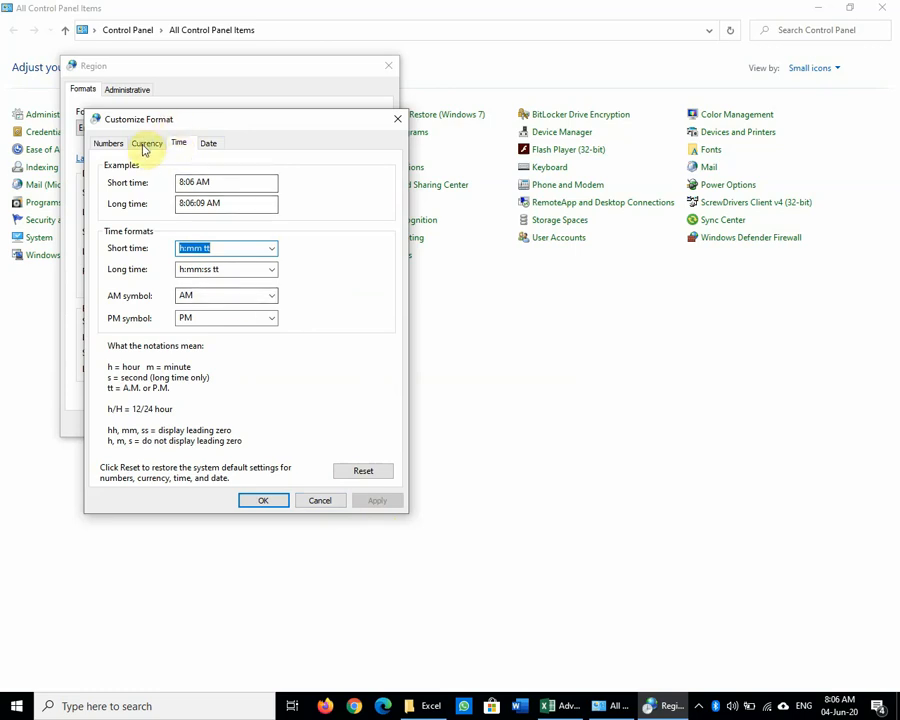
{"action": "left_click", "coordinate": [145, 144]}
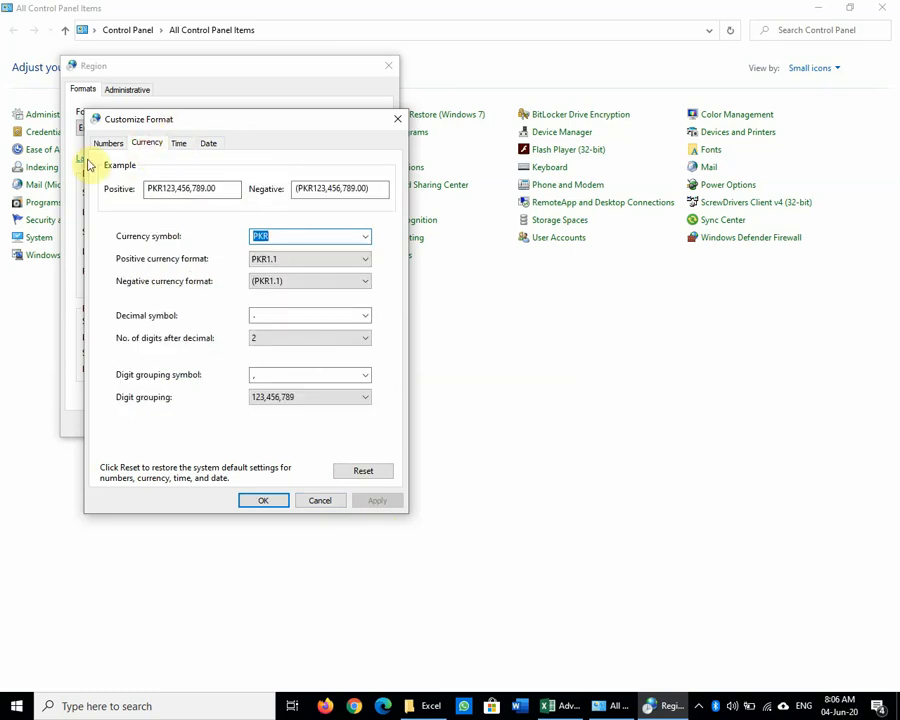
{"action": "left_click", "coordinate": [114, 145]}
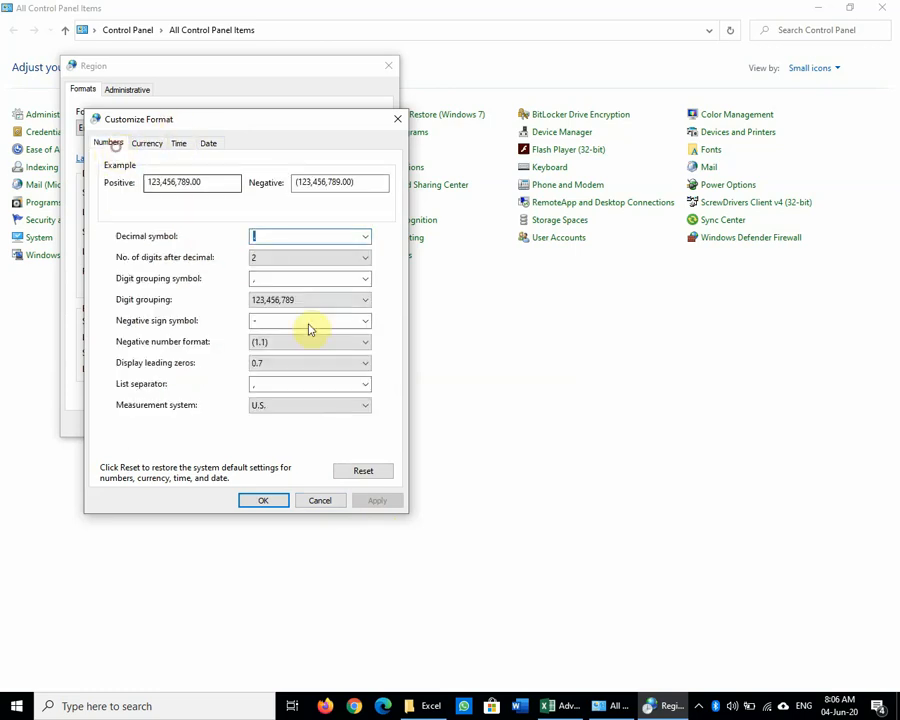
Step: Confirm the customized formats, then apply and close the Region settings
{"action": "left_click", "coordinate": [263, 501]}
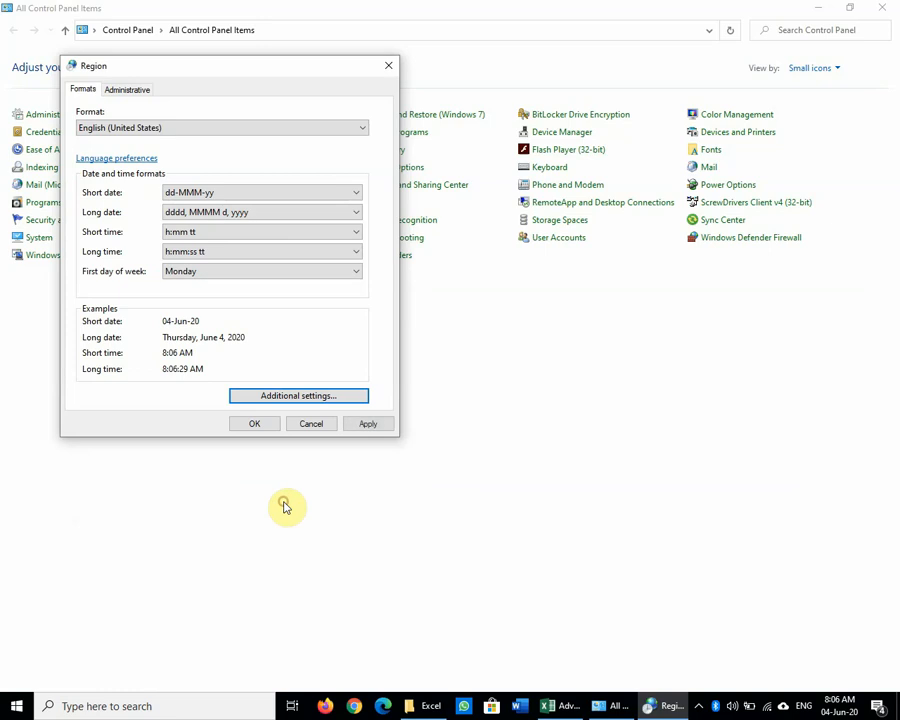
{"action": "left_click", "coordinate": [390, 422]}
{"action": "left_click", "coordinate": [258, 427]}
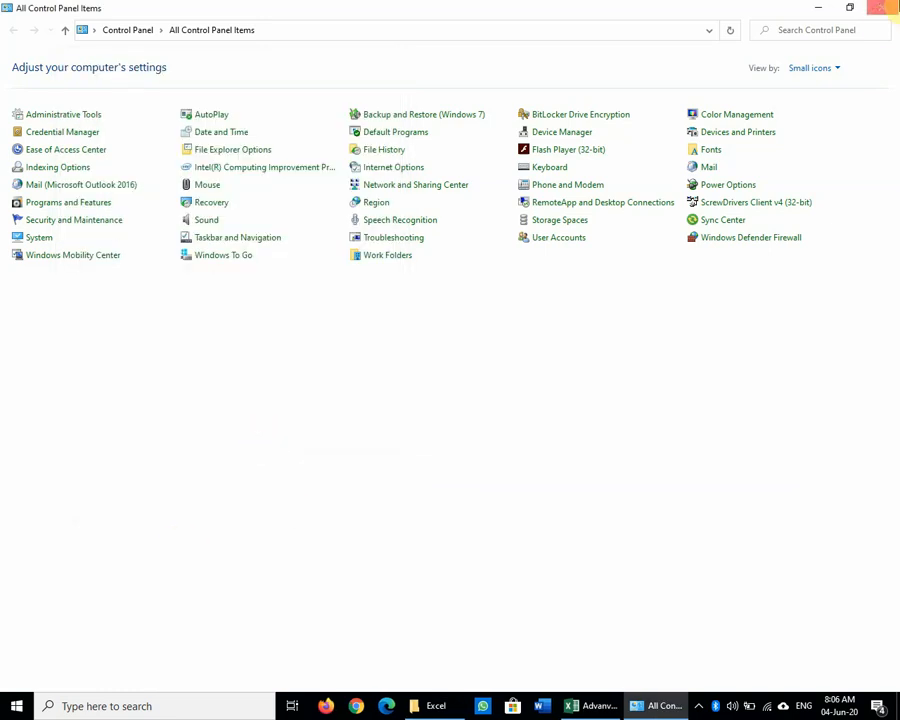
Step: Close Control Panel and return to the Excel workbook's salary column
{"action": "left_click", "coordinate": [884, 9]}
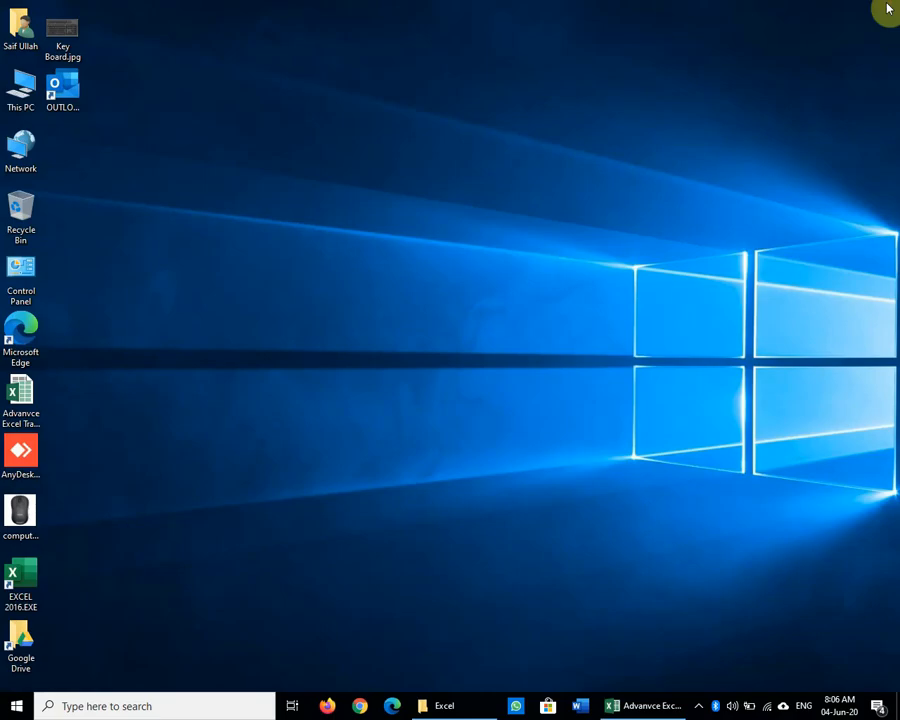
{"action": "left_click", "coordinate": [620, 702]}
{"action": "left_click", "coordinate": [760, 203]}
{"action": "scroll", "coordinate": [713, 583], "scroll_direction": "up", "scroll_amount": 2}
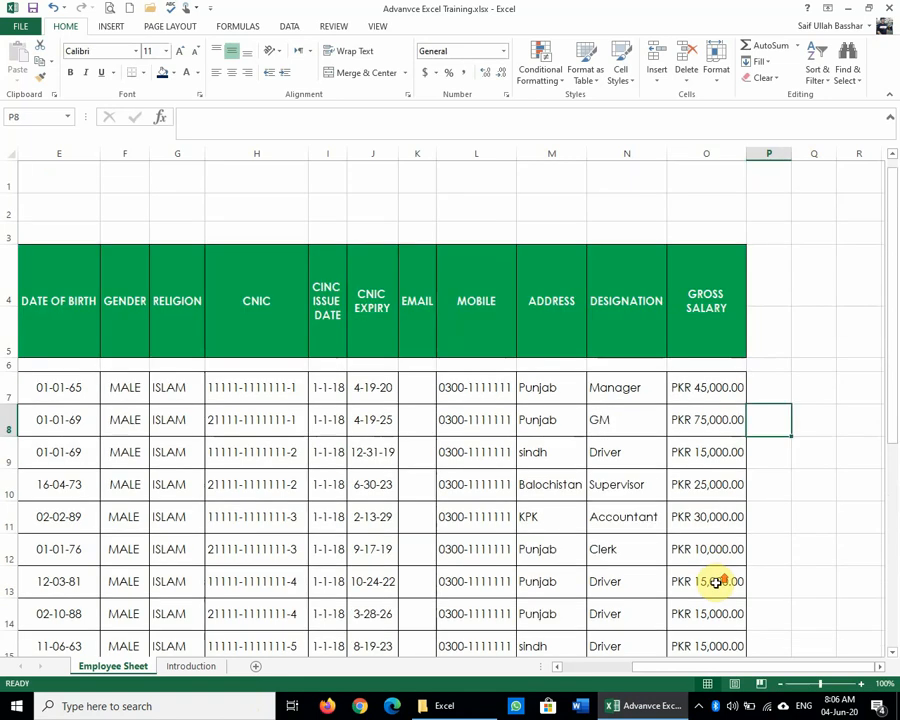
{"action": "scroll", "coordinate": [689, 433], "scroll_direction": "down", "scroll_amount": 9}
{"action": "scroll", "coordinate": [689, 432], "scroll_direction": "up", "scroll_amount": 3}
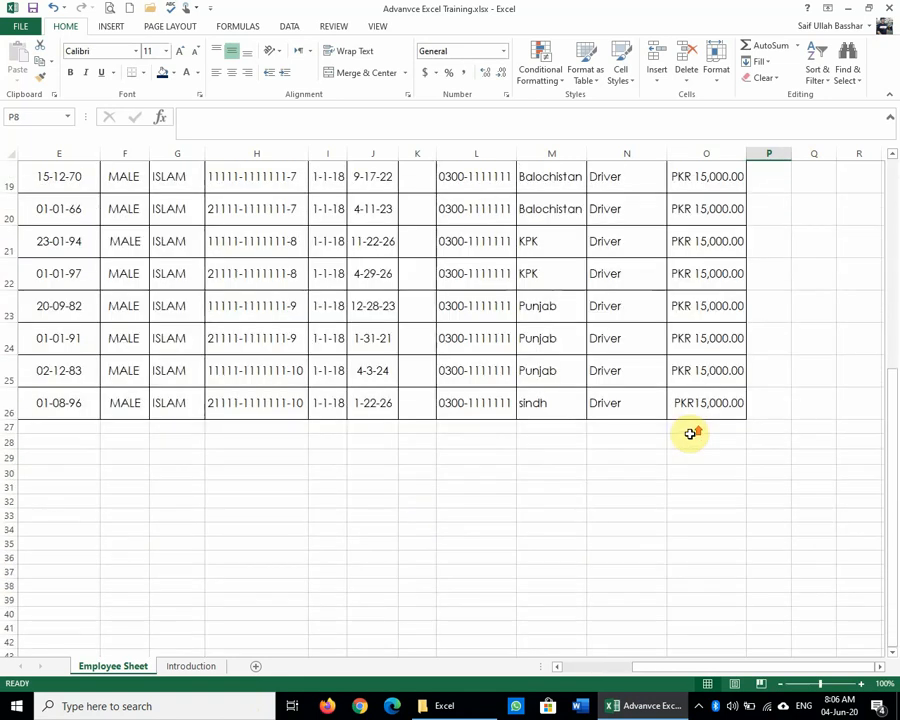
Step: Apply Accounting format to Gross Salary cells O7:O26 so they show PKR amounts
{"action": "left_click", "coordinate": [694, 408]}
{"action": "left_click", "coordinate": [424, 75]}
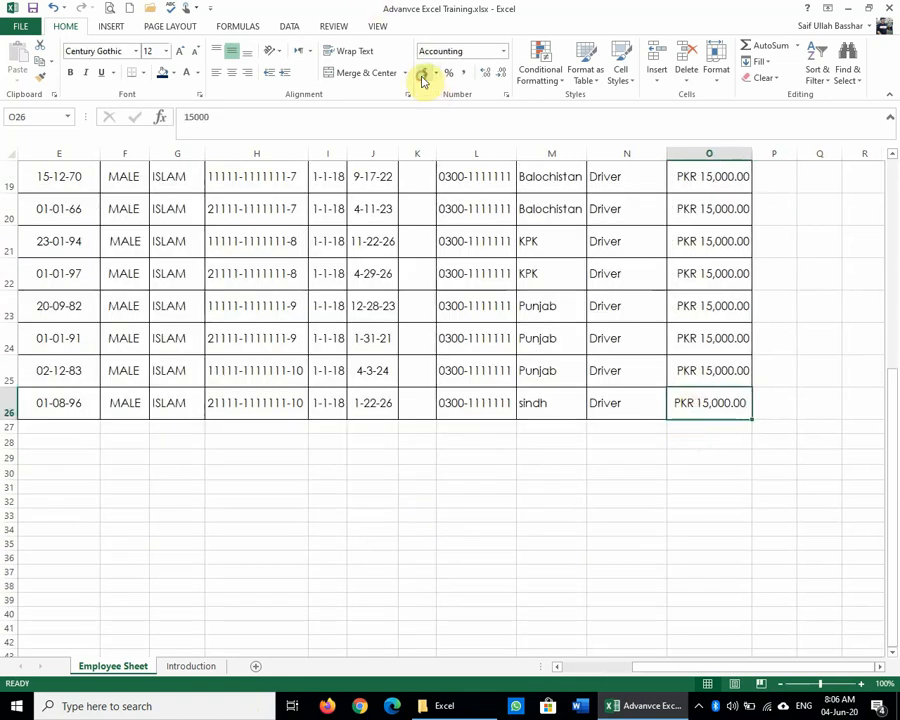
{"action": "left_click", "coordinate": [716, 343]}
{"action": "scroll", "coordinate": [700, 525], "scroll_direction": "up", "scroll_amount": 6}
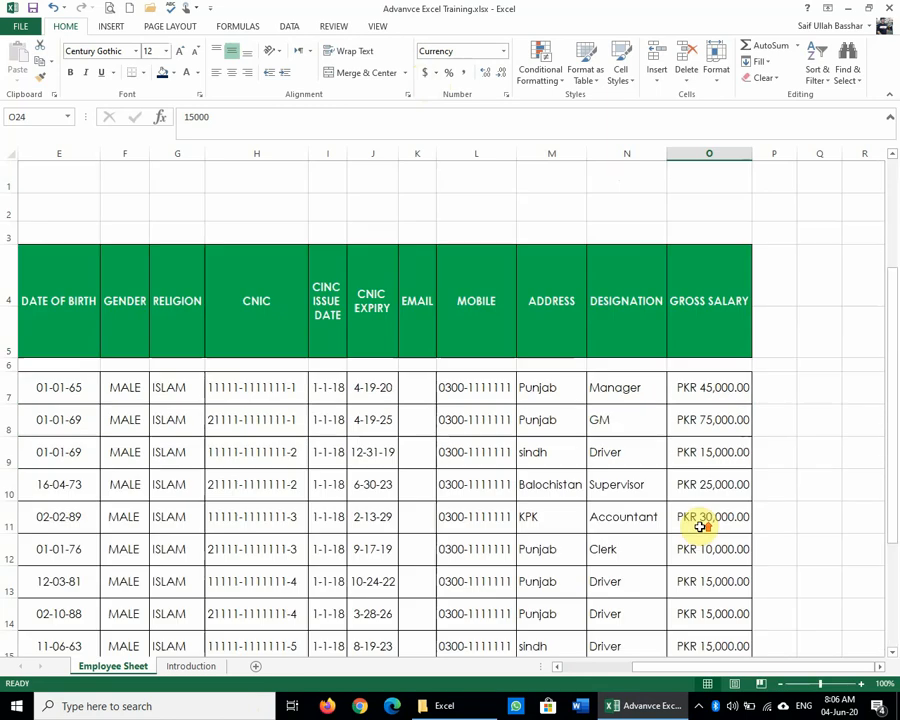
{"action": "left_click_drag", "start_coordinate": [695, 402], "coordinate": [707, 600]}
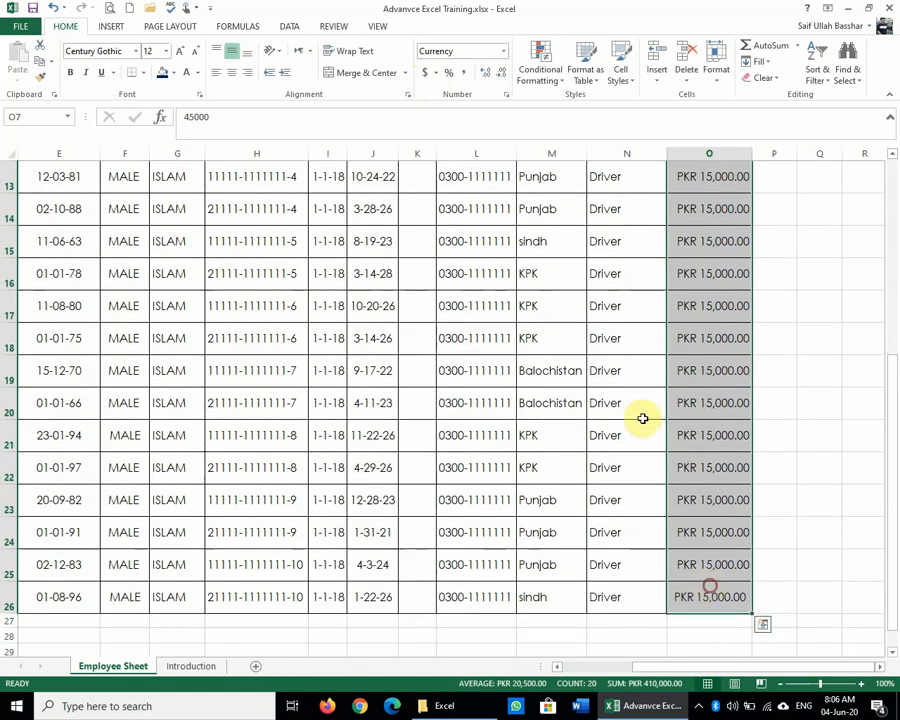
{"action": "left_click", "coordinate": [426, 72]}
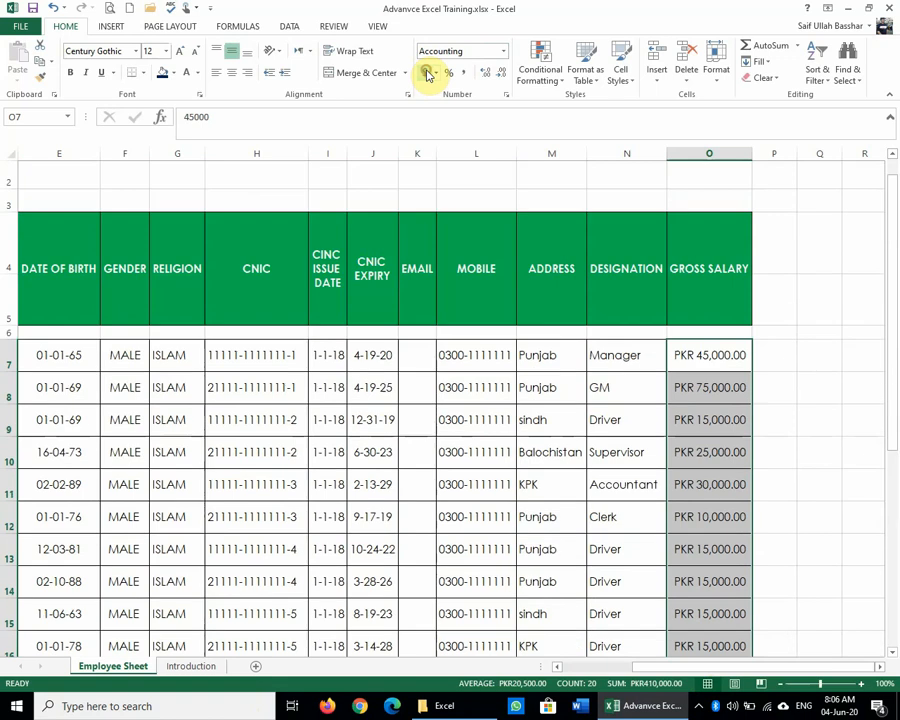
{"action": "scroll", "coordinate": [652, 412], "scroll_direction": "down", "scroll_amount": 4}
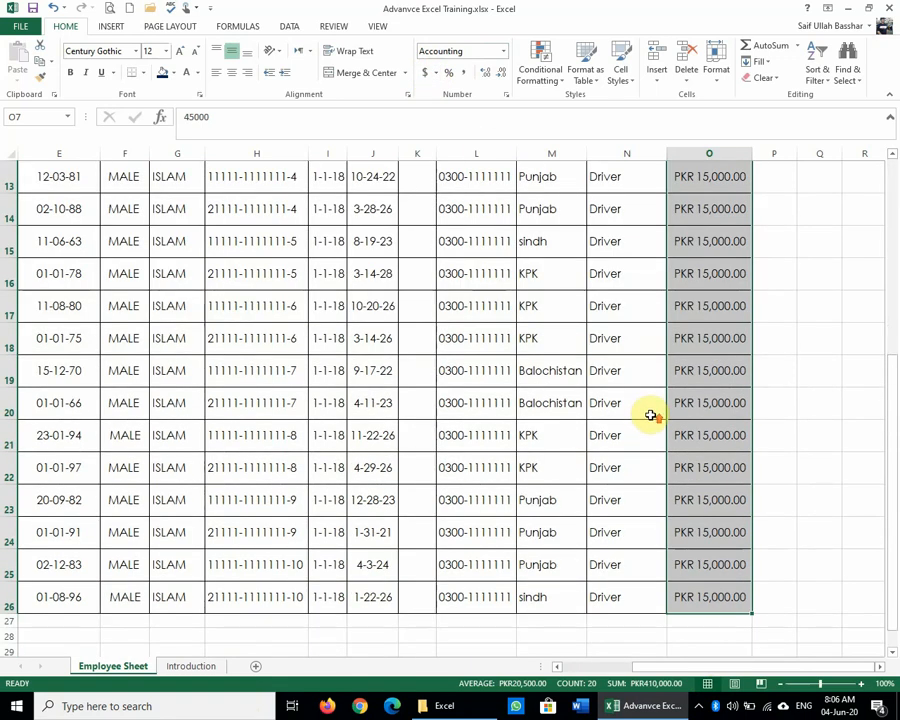
{"action": "scroll", "coordinate": [650, 415], "scroll_direction": "up", "scroll_amount": 4}
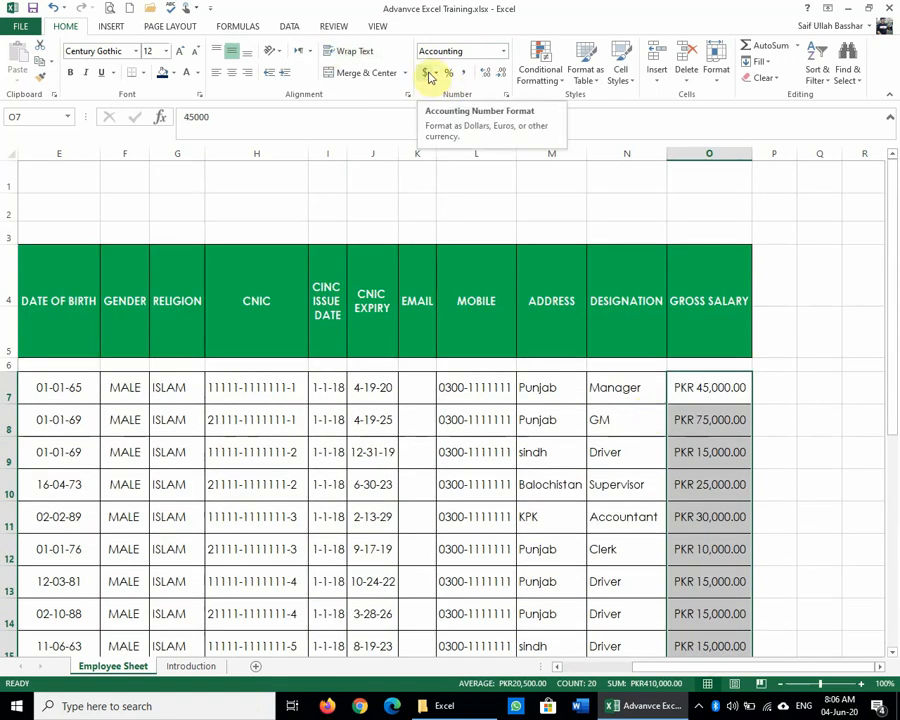
{"action": "left_click", "coordinate": [706, 448]}
{"action": "scroll", "coordinate": [710, 540], "scroll_direction": "down", "scroll_amount": 1}
{"action": "scroll", "coordinate": [710, 540], "scroll_direction": "down", "scroll_amount": 1}
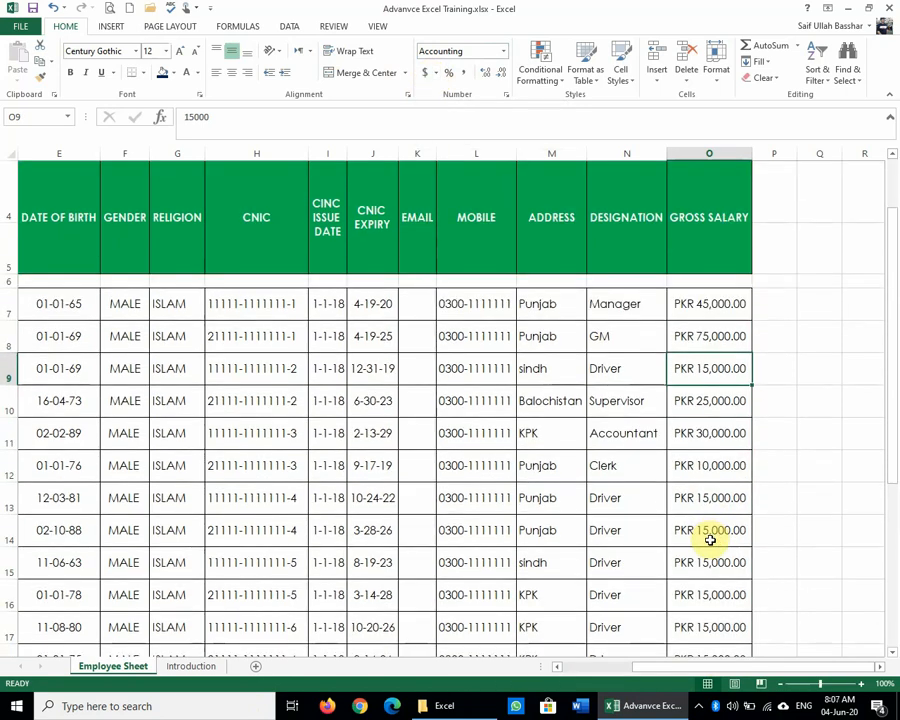
Step: Set O7:O26 to Accounting from the Number Format list, e.g. PKR 15,000.00
{"action": "left_click", "coordinate": [506, 54]}
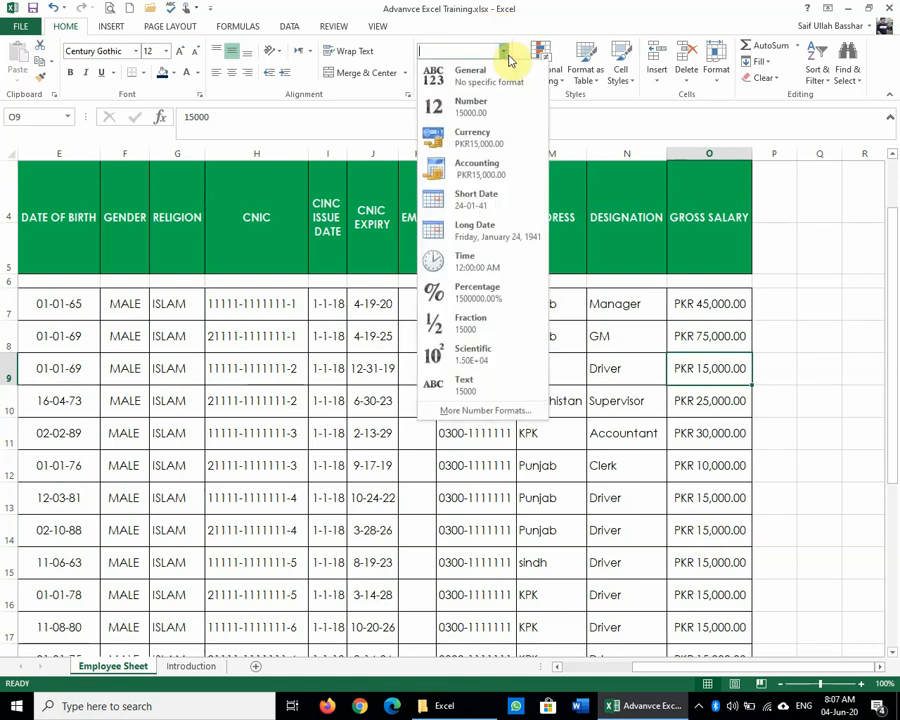
{"action": "left_click", "coordinate": [500, 177]}
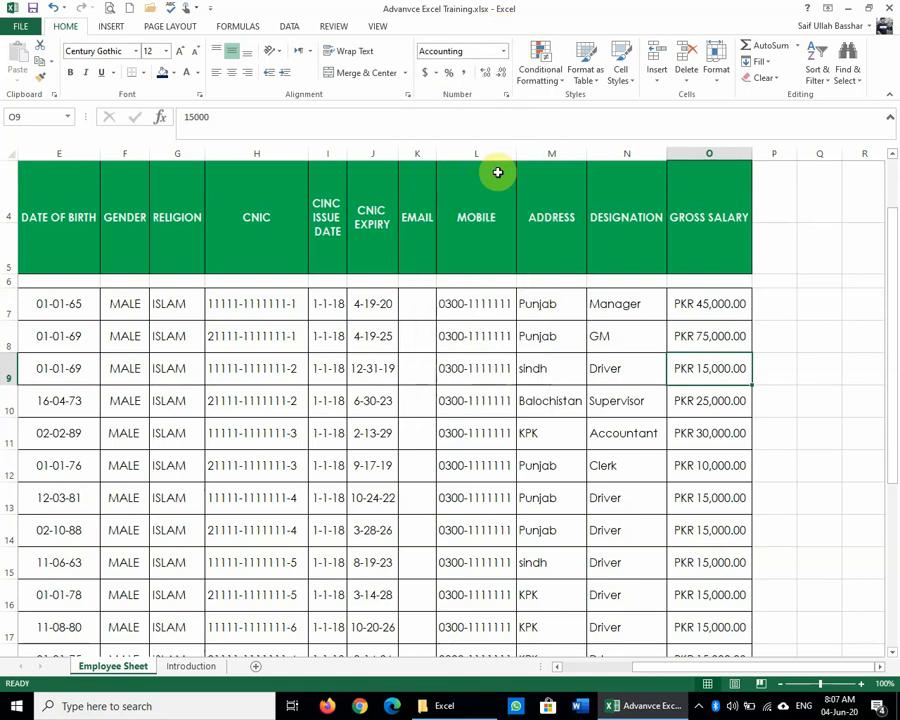
{"action": "left_click_drag", "start_coordinate": [724, 306], "coordinate": [711, 564]}
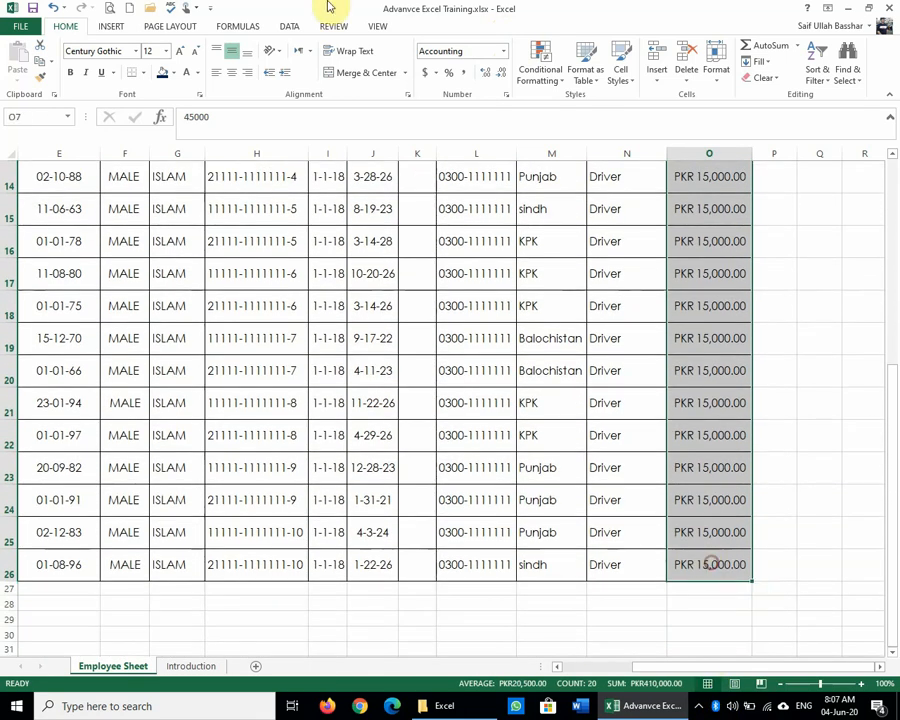
{"action": "left_click", "coordinate": [503, 51]}
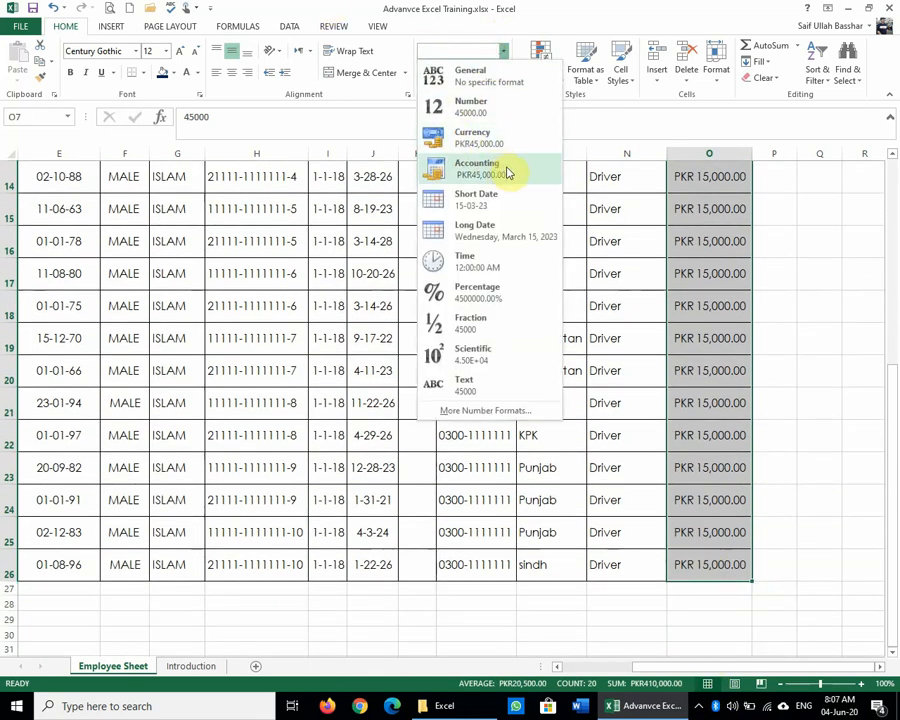
{"action": "left_click", "coordinate": [502, 170]}
{"action": "scroll", "coordinate": [894, 484], "scroll_direction": "up", "scroll_amount": 5}
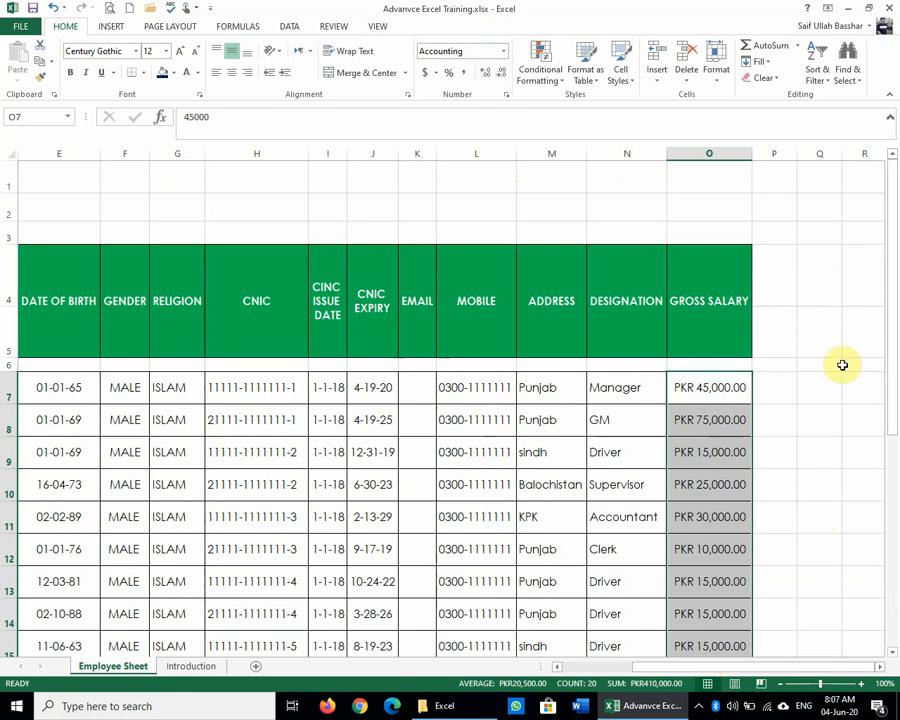
{"action": "left_click", "coordinate": [694, 412]}
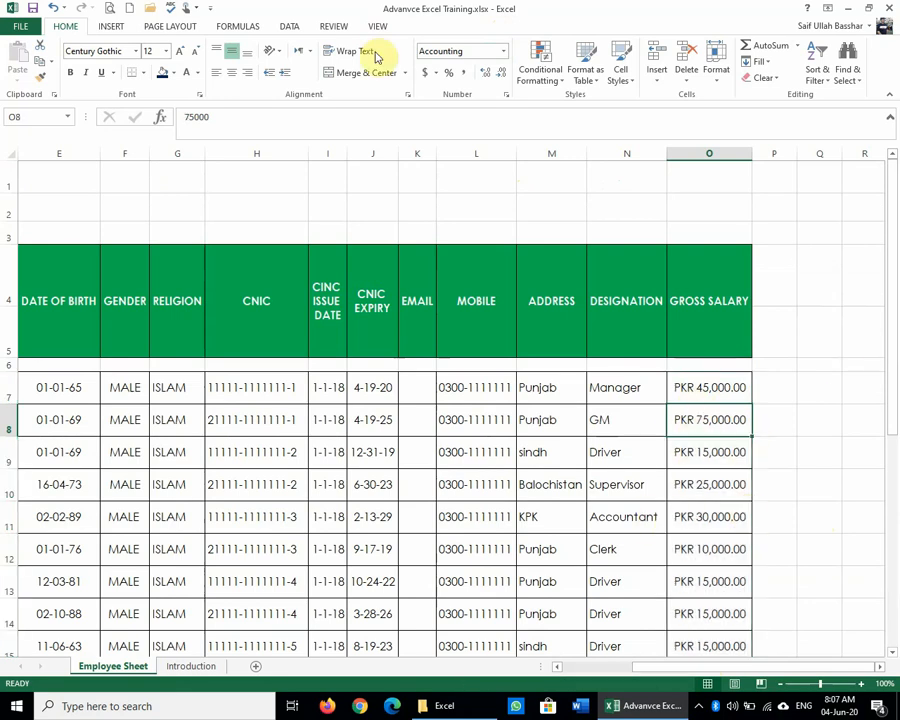
{"action": "left_click", "coordinate": [503, 51]}
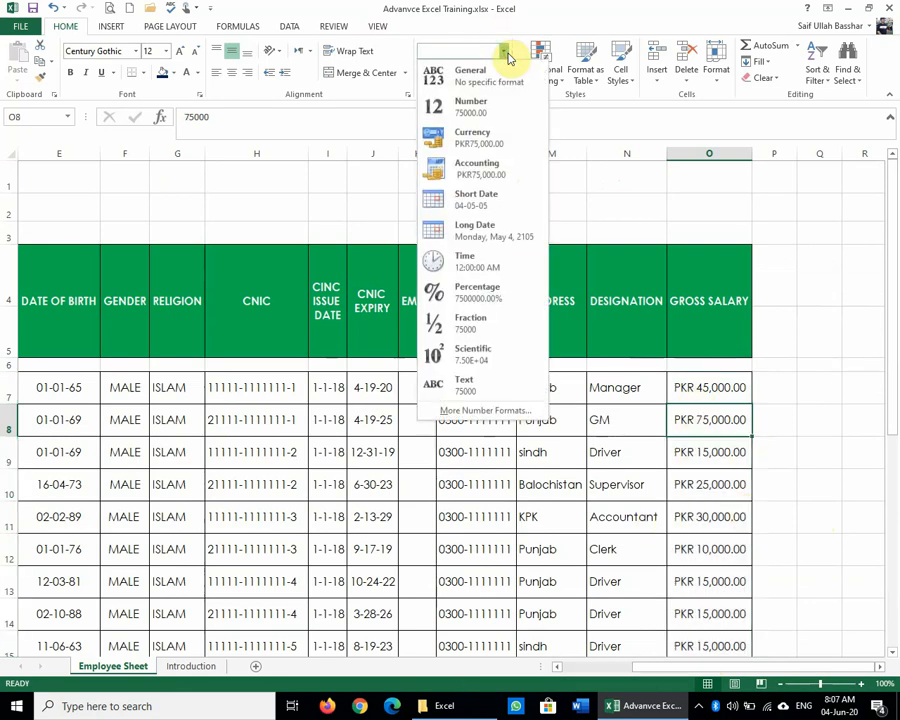
{"action": "left_click", "coordinate": [659, 413]}
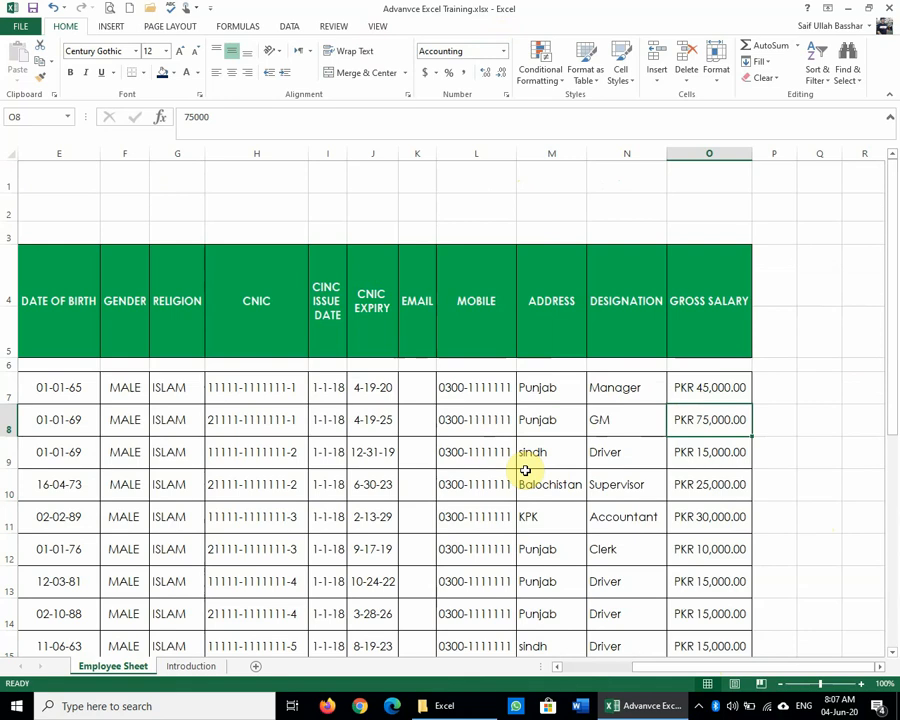
Step: Select the CNIC Expiry dates J7:J26 with Shift+arrow keys
{"action": "left_click_drag", "start_coordinate": [370, 387], "coordinate": [358, 627]}
{"action": "left_click", "coordinate": [368, 391]}
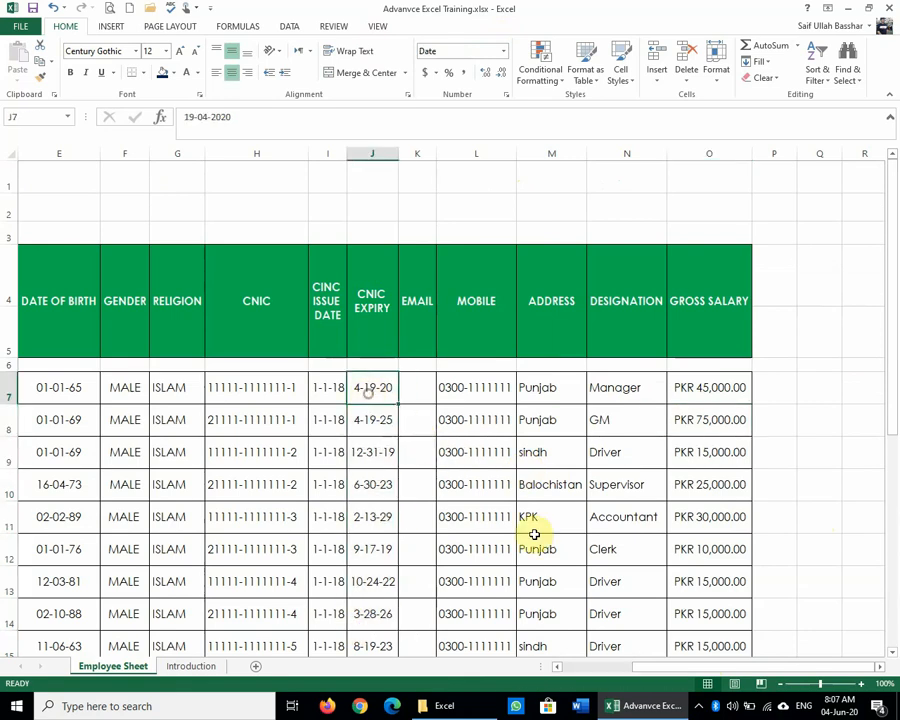
{"action": "key", "text": "shift+Down"}
{"action": "key", "text": "shift+Down"}
{"action": "key", "text": "shift+Down"}
{"action": "key", "text": "shift+Down"}
{"action": "key", "text": "shift+Down"}
{"action": "key", "text": "shift+Down"}
{"action": "key", "text": "shift+Down"}
{"action": "key", "text": "shift+Down"}
{"action": "key", "text": "shift+Down"}
{"action": "key", "text": "shift+Down"}
{"action": "key", "text": "shift+Down"}
{"action": "key", "text": "shift+Down"}
{"action": "key", "text": "shift+Down"}
{"action": "key", "text": "shift+Down"}
{"action": "key", "text": "shift+Down"}
{"action": "key", "text": "shift+Down"}
{"action": "key", "text": "shift+Down"}
{"action": "key", "text": "shift+Down"}
{"action": "key", "text": "shift+Down"}
{"action": "key", "text": "shift+Down"}
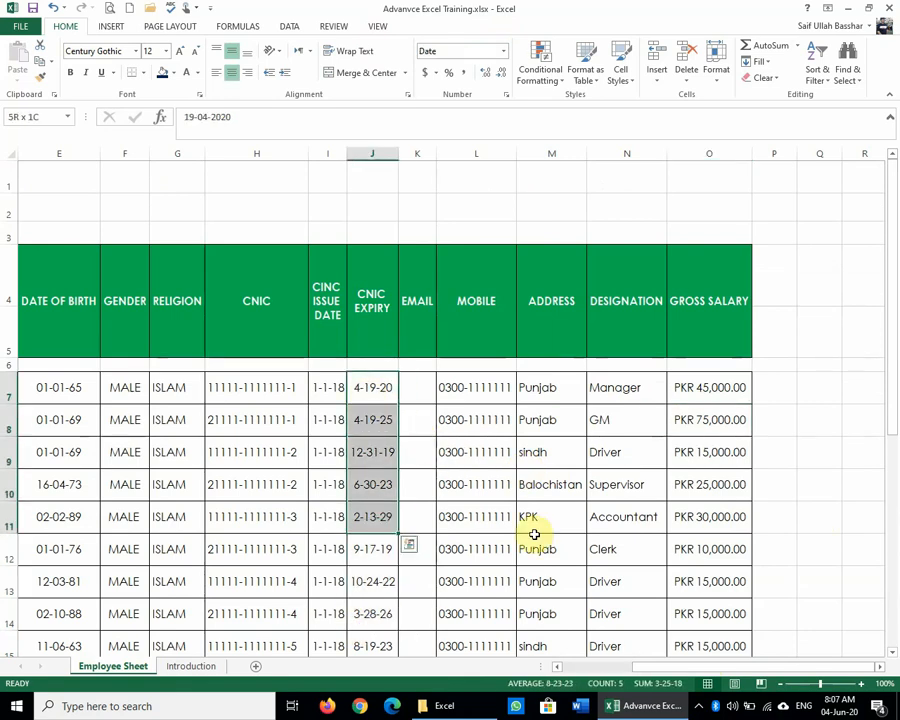
{"action": "key", "text": "shift+Up"}
{"action": "key", "text": "shift+Up"}
{"action": "key", "text": "shift+Up"}
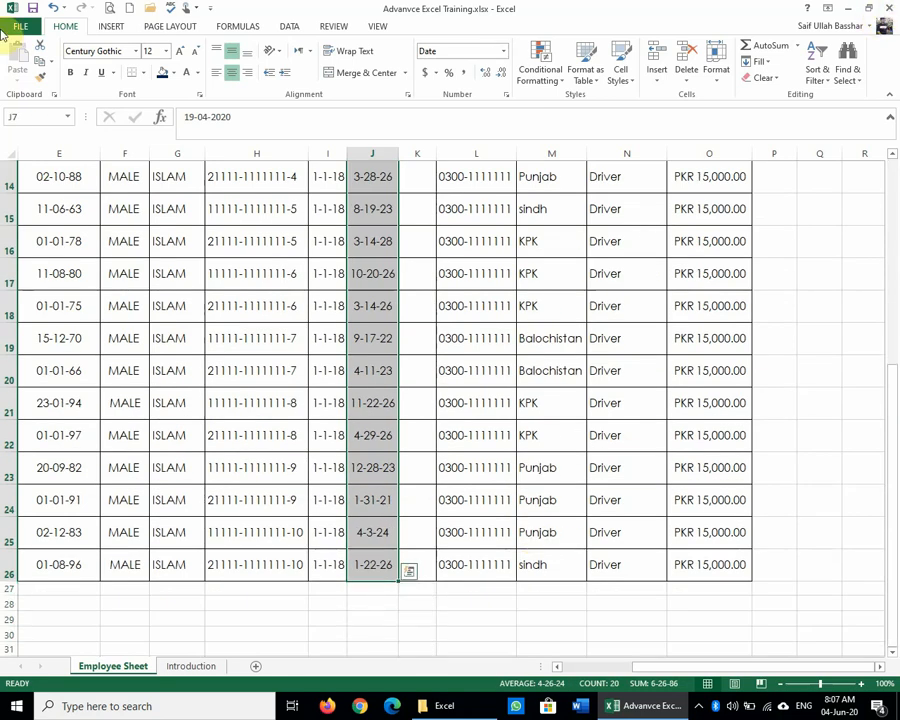
{"action": "left_click", "coordinate": [33, 7]}
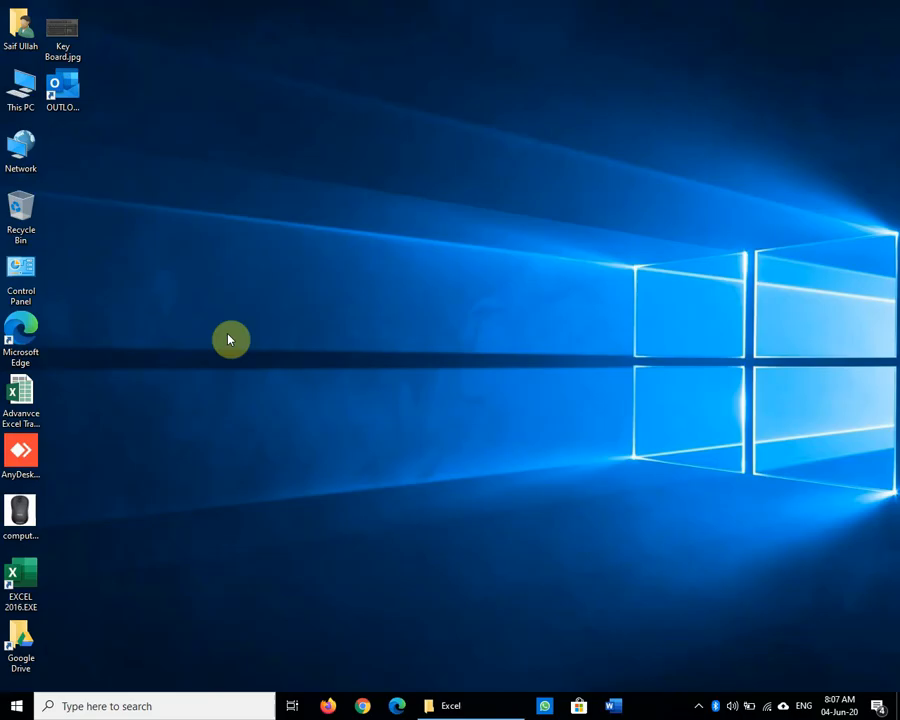
{"action": "left_click", "coordinate": [20, 398]}
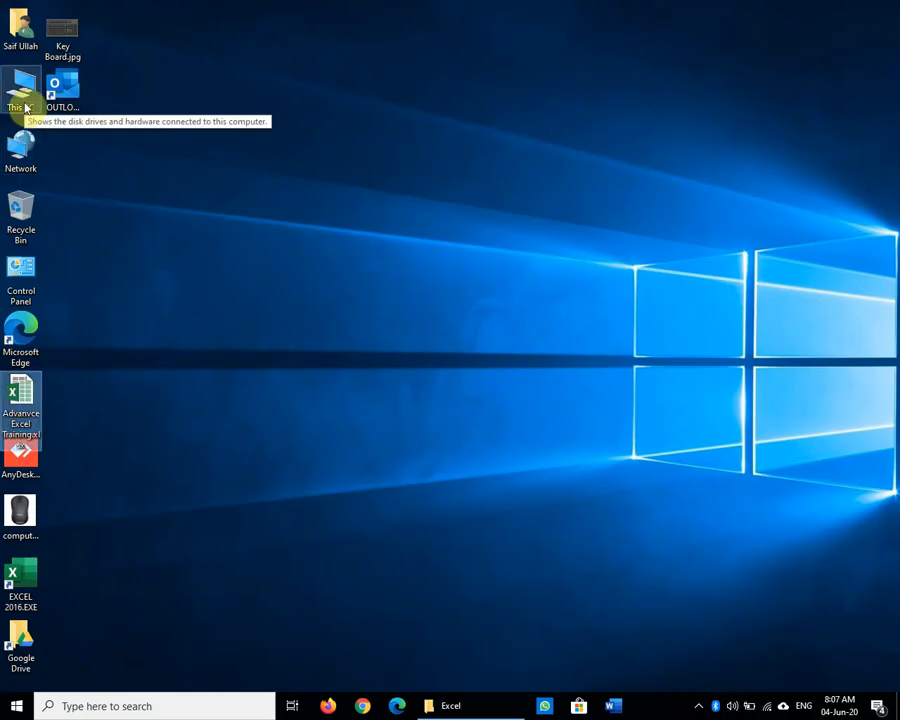
{"action": "double_click", "coordinate": [38, 398]}
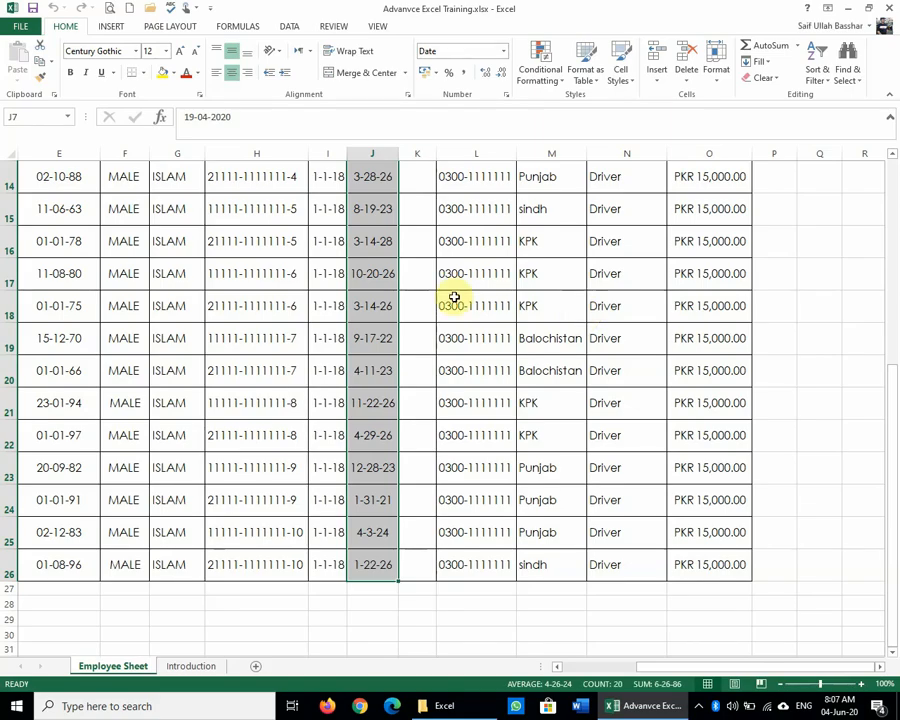
{"action": "left_click", "coordinate": [352, 272]}
{"action": "scroll", "coordinate": [403, 418], "scroll_direction": "up", "scroll_amount": 5}
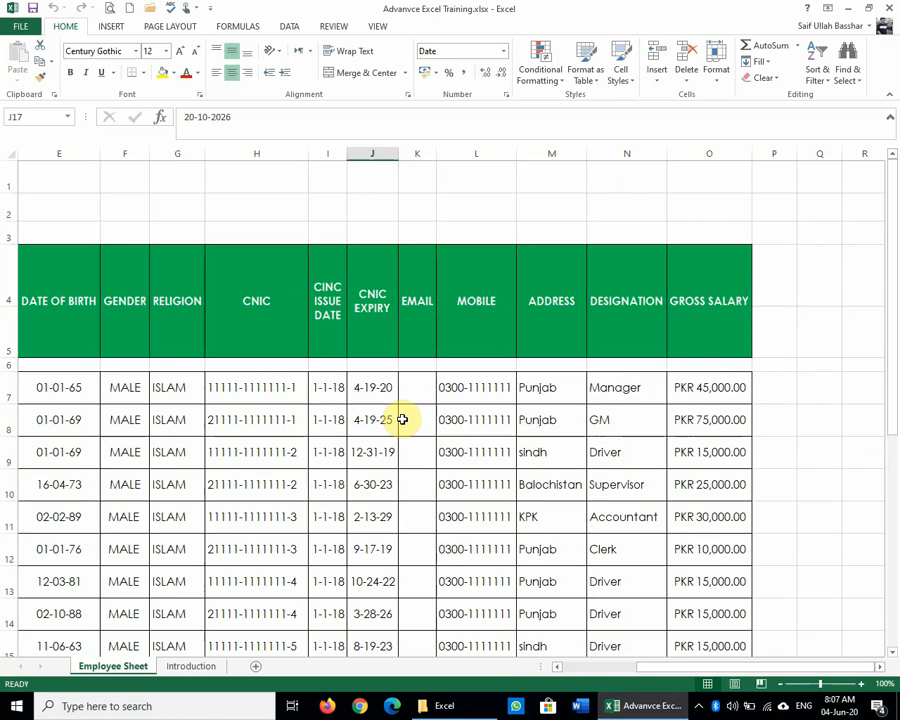
{"action": "left_click", "coordinate": [368, 389]}
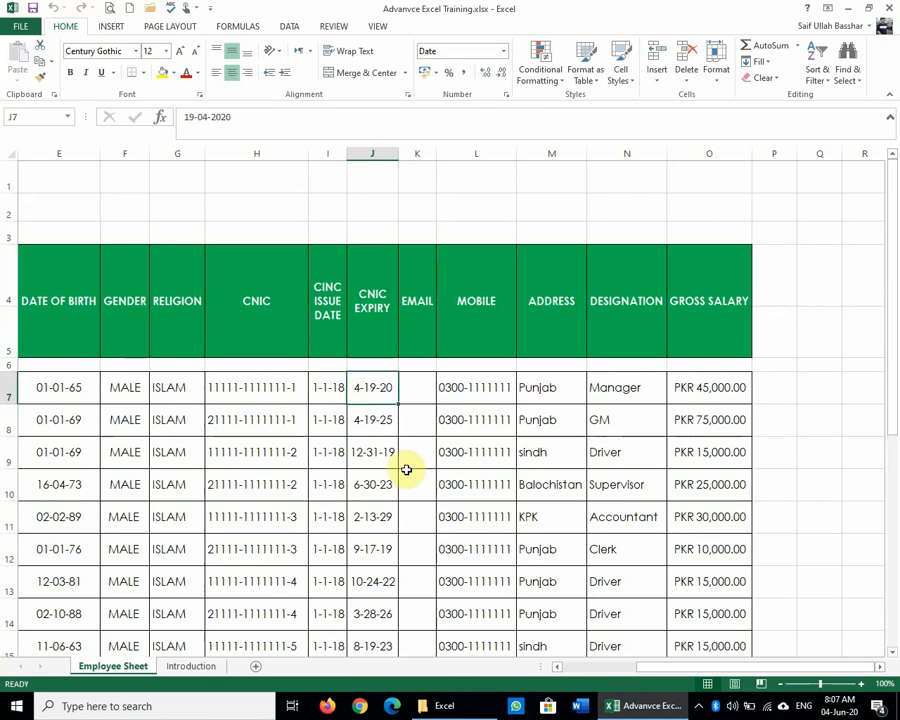
{"action": "left_click", "coordinate": [42, 386]}
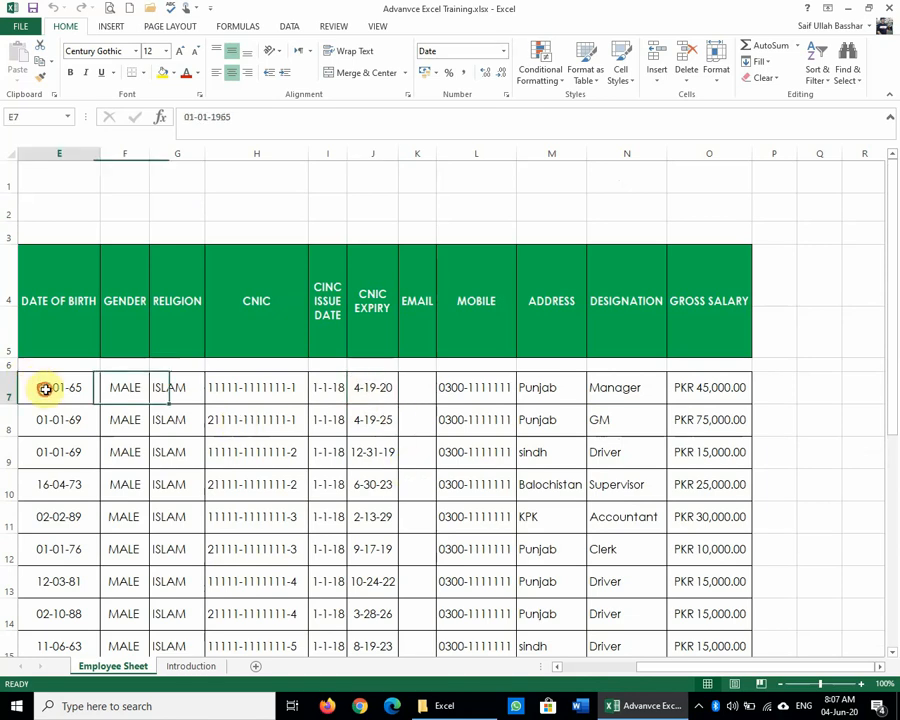
{"action": "key", "text": "Left"}
{"action": "key", "text": "Left"}
{"action": "key", "text": "Left"}
{"action": "key", "text": "Left"}
{"action": "key", "text": "Right"}
{"action": "key", "text": "Right"}
{"action": "key", "text": "Right"}
{"action": "key", "text": "Right"}
{"action": "key", "text": "Right"}
{"action": "key", "text": "Right"}
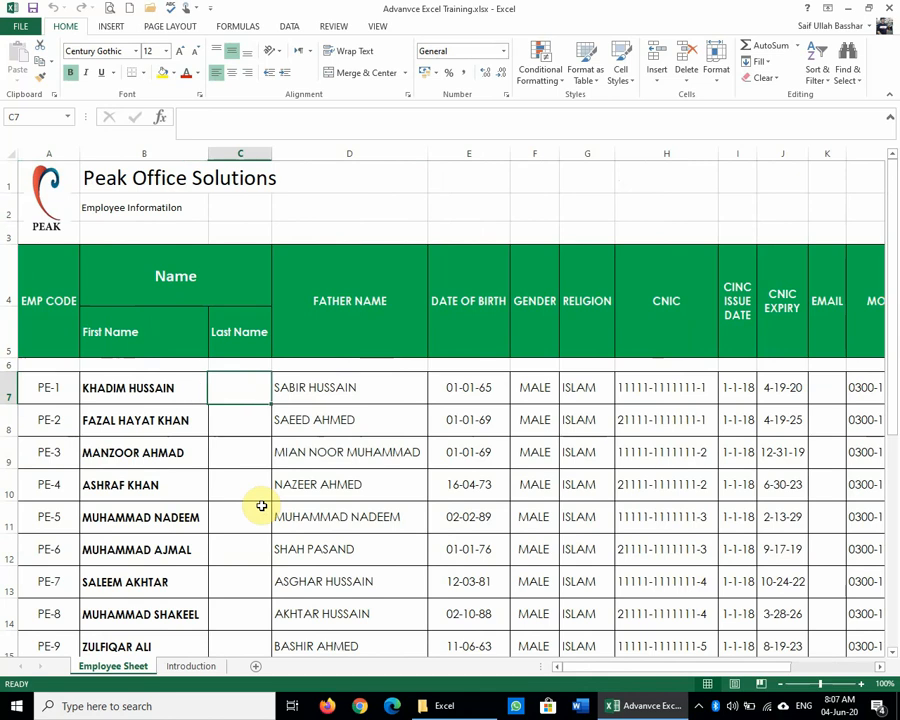
{"action": "key", "text": "Left"}
{"action": "key", "text": "Left"}
{"action": "key", "text": "Down"}
{"action": "key", "text": "Down"}
{"action": "key", "text": "Down"}
{"action": "key", "text": "Down"}
{"action": "key", "text": "Down"}
{"action": "key", "text": "Down"}
{"action": "key", "text": "Down"}
{"action": "key", "text": "Down"}
{"action": "key", "text": "Down"}
{"action": "key", "text": "Down"}
{"action": "key", "text": "Down"}
{"action": "key", "text": "Down"}
{"action": "key", "text": "Down"}
{"action": "key", "text": "Down"}
{"action": "key", "text": "Down"}
{"action": "key", "text": "Down"}
{"action": "key", "text": "Down"}
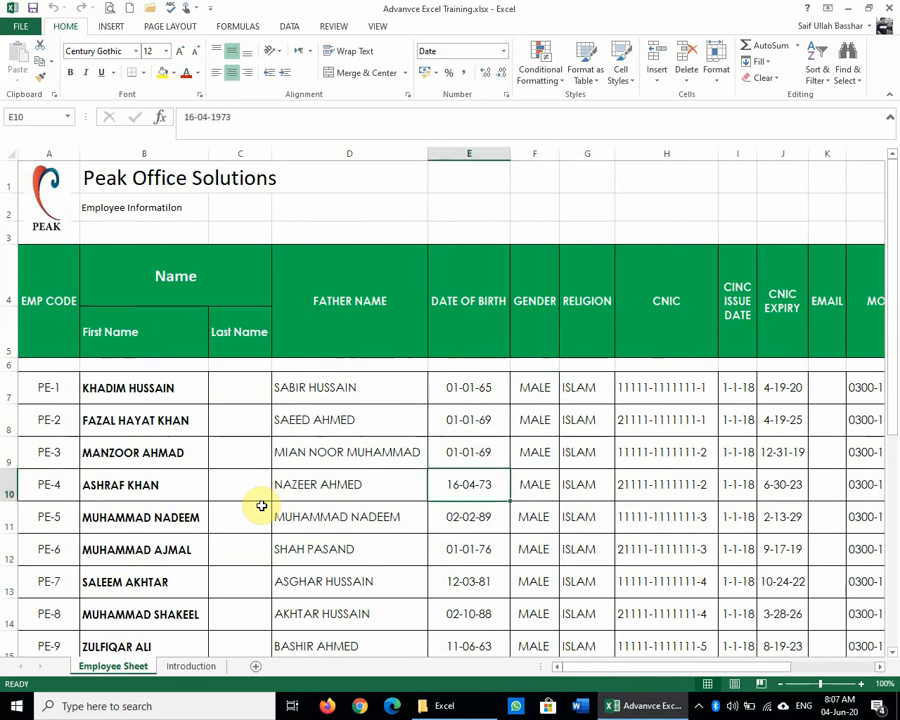
{"action": "key", "text": "Down"}
{"action": "key", "text": "Down"}
{"action": "key", "text": "Up"}
{"action": "key", "text": "Up"}
{"action": "key", "text": "Up"}
{"action": "key", "text": "Up"}
{"action": "key", "text": "Up"}
{"action": "key", "text": "Up"}
{"action": "key", "text": "Up"}
{"action": "key", "text": "Up"}
{"action": "key", "text": "Up"}
{"action": "key", "text": "Up"}
{"action": "key", "text": "Up"}
{"action": "key", "text": "Up"}
{"action": "key", "text": "Up"}
{"action": "key", "text": "Up"}
{"action": "key", "text": "Up"}
{"action": "key", "text": "Up"}
{"action": "key", "text": "Up"}
{"action": "key", "text": "Up"}
{"action": "key", "text": "Up"}
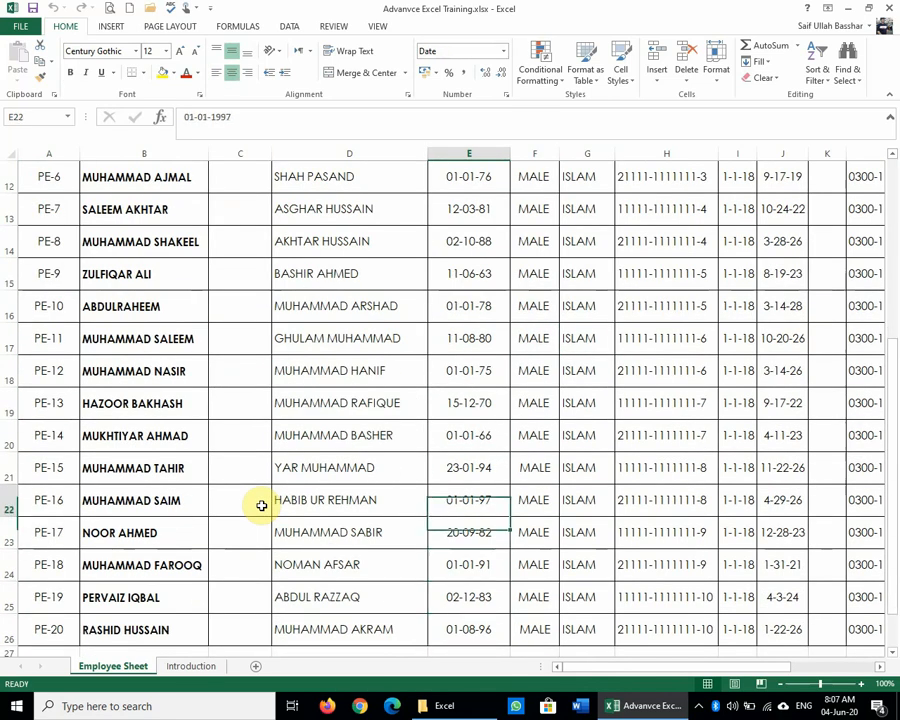
{"action": "key", "text": "Up"}
{"action": "key", "text": "Up"}
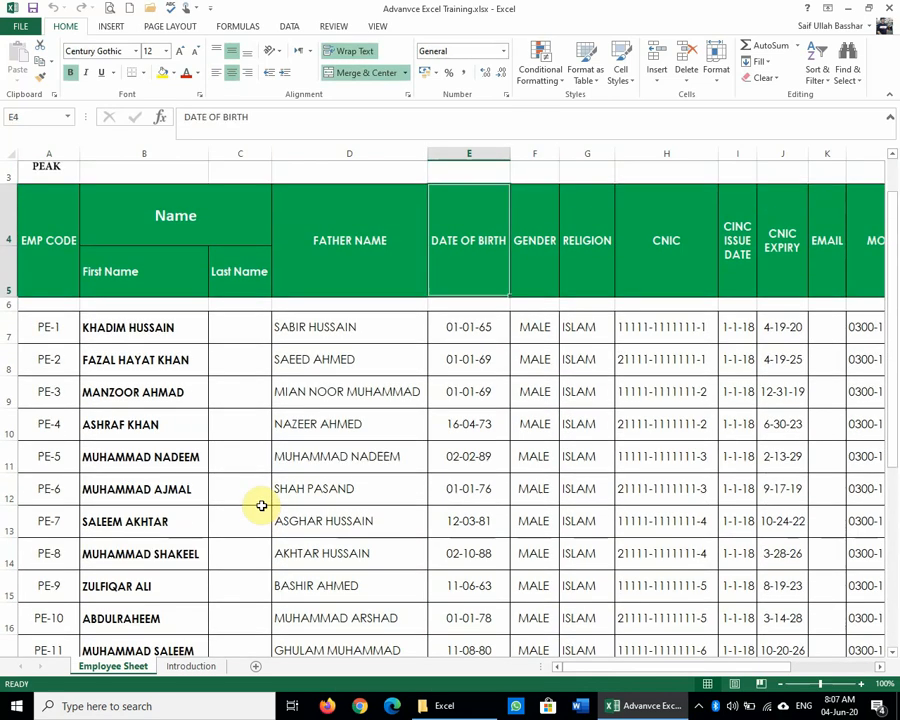
{"action": "key", "text": "Down"}
{"action": "key", "text": "Down"}
{"action": "key", "text": "shift+Down"}
{"action": "key", "text": "shift+Down"}
{"action": "key", "text": "shift+Down"}
{"action": "key", "text": "shift+Down"}
{"action": "key", "text": "shift+Down"}
{"action": "key", "text": "shift+Down"}
{"action": "key", "text": "shift+Down"}
{"action": "key", "text": "shift+Down"}
{"action": "key", "text": "shift+Down"}
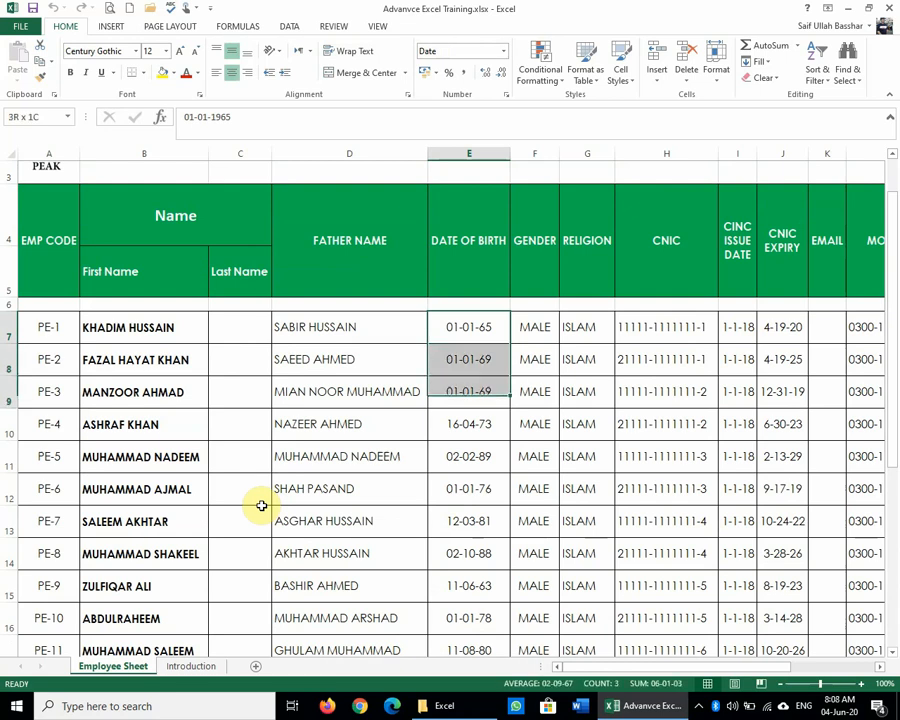
{"action": "key", "text": "shift+Down"}
{"action": "key", "text": "shift+Down"}
{"action": "key", "text": "shift+Down"}
{"action": "key", "text": "shift+Down"}
{"action": "key", "text": "shift+Down"}
{"action": "key", "text": "shift+Down"}
{"action": "key", "text": "shift+Down"}
{"action": "key", "text": "shift+Down"}
{"action": "key", "text": "shift+Down"}
{"action": "key", "text": "shift+Down"}
{"action": "key", "text": "shift+Down"}
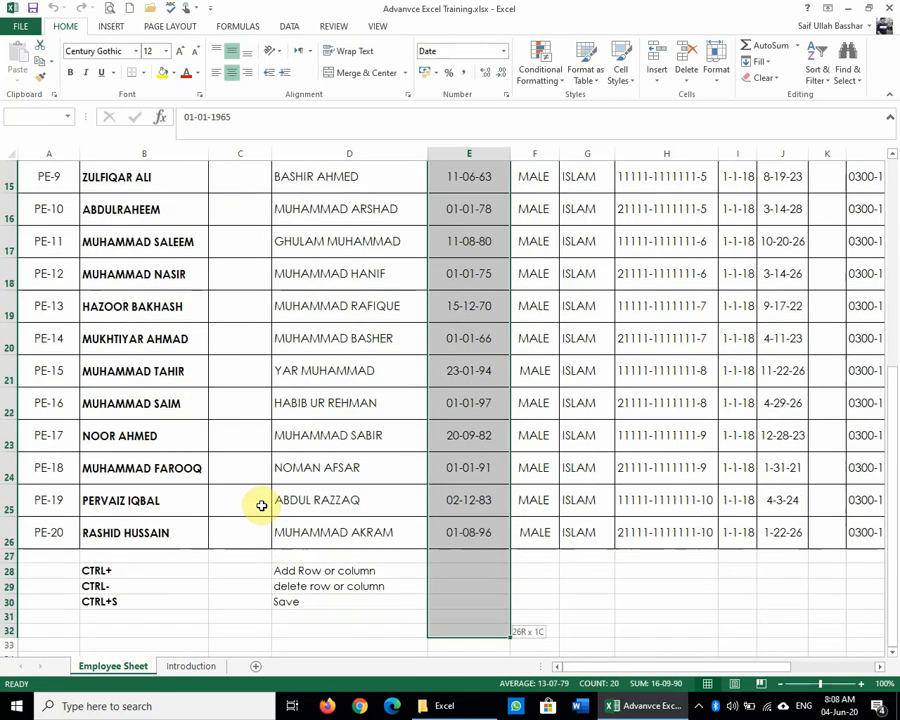
{"action": "key", "text": "shift+Up"}
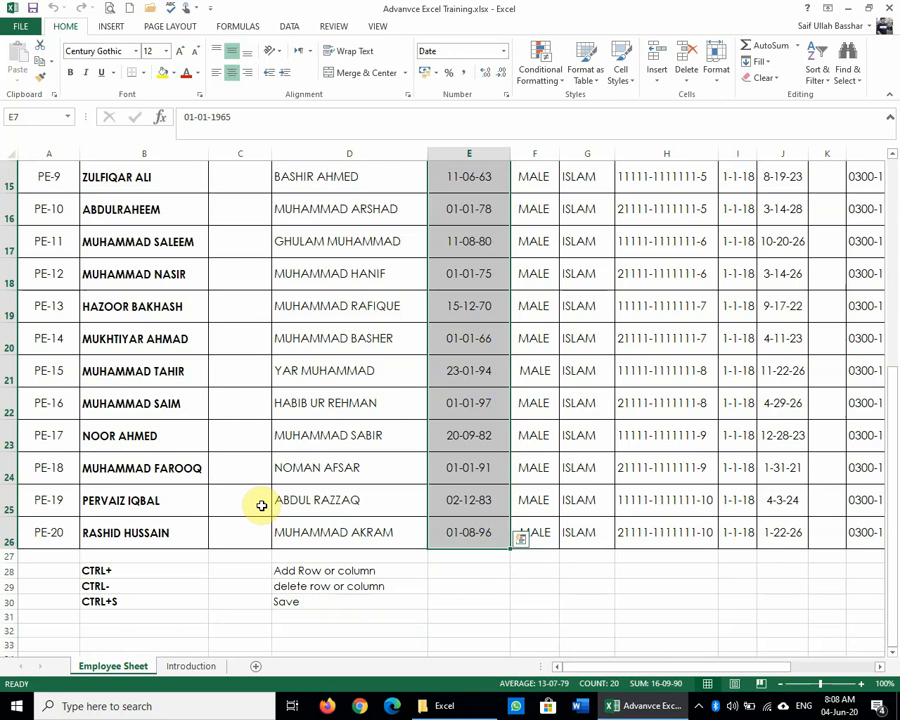
Step: Switch the Date of Birth cells to Long Date, then back to Short Date (01-01-65)
{"action": "left_click", "coordinate": [505, 50]}
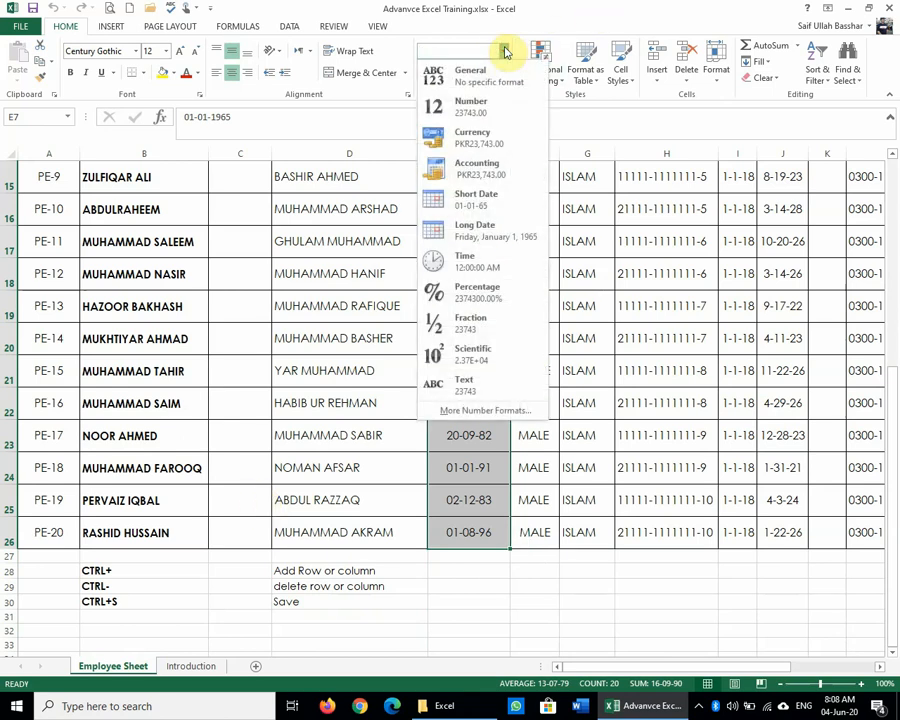
{"action": "left_click", "coordinate": [506, 228]}
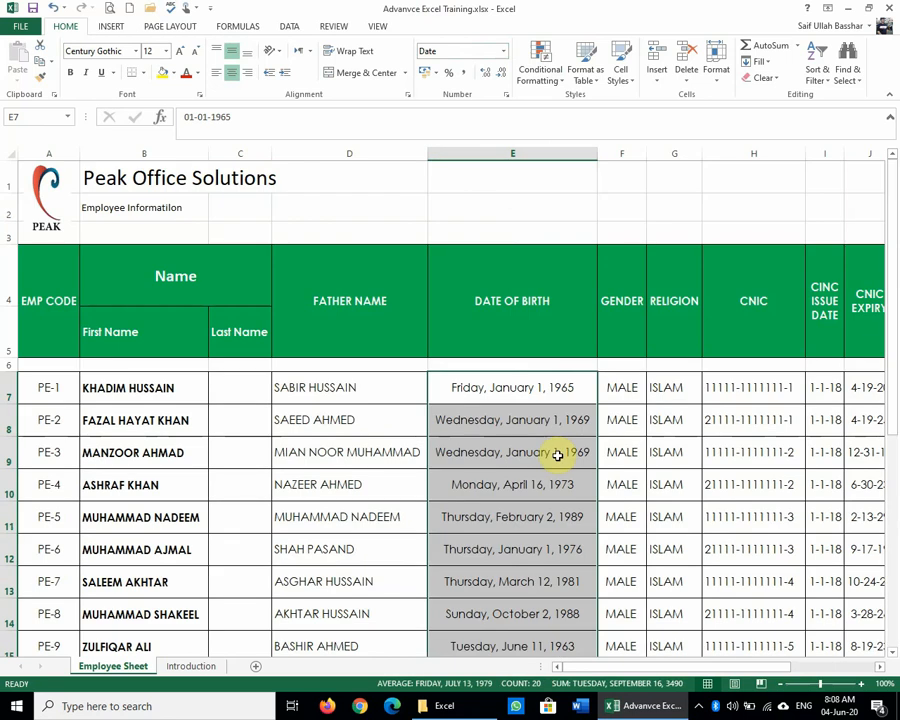
{"action": "scroll", "coordinate": [557, 455], "scroll_direction": "down", "scroll_amount": 4}
{"action": "scroll", "coordinate": [557, 455], "scroll_direction": "up", "scroll_amount": 1}
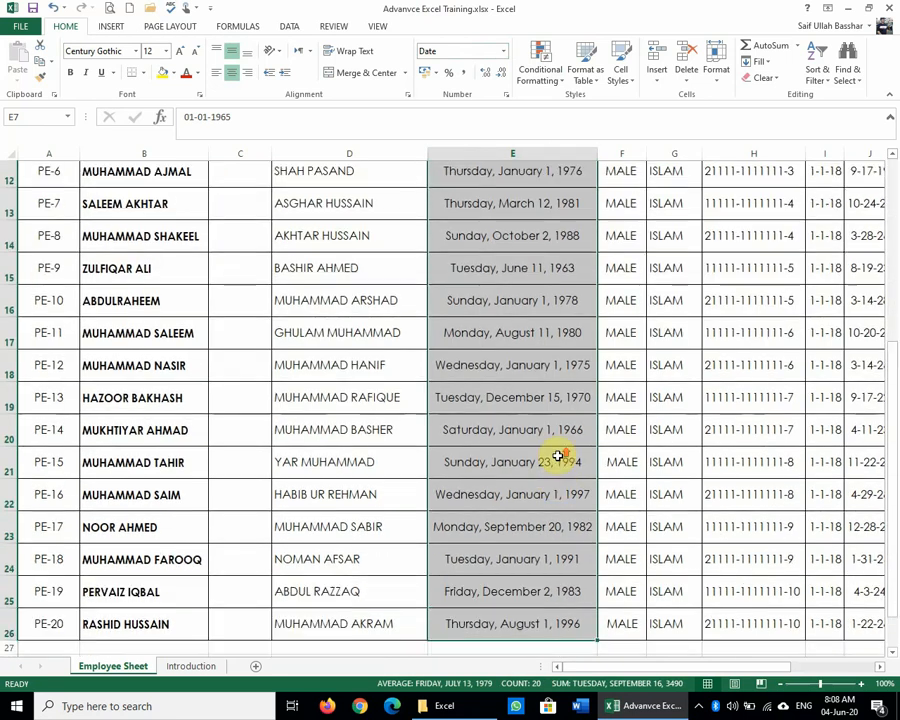
{"action": "scroll", "coordinate": [557, 455], "scroll_direction": "up", "scroll_amount": 4}
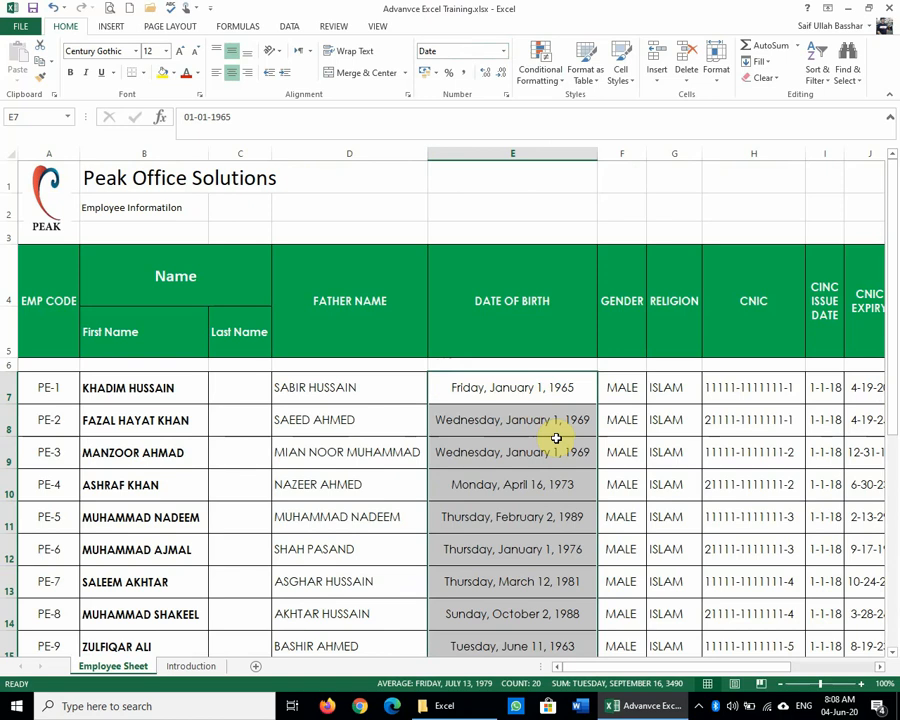
{"action": "left_click", "coordinate": [501, 51]}
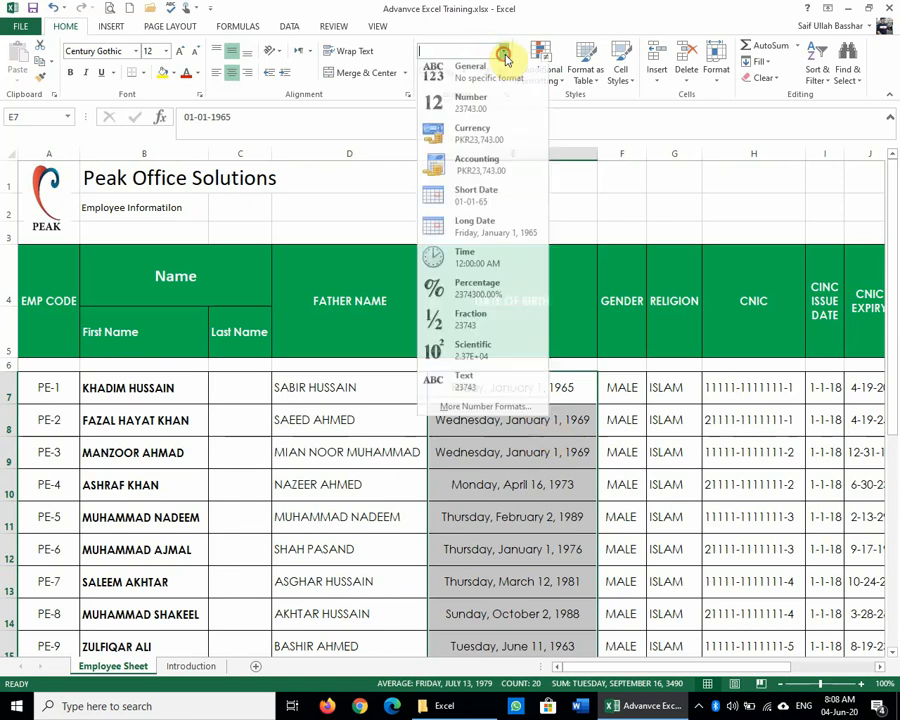
{"action": "left_click", "coordinate": [512, 199]}
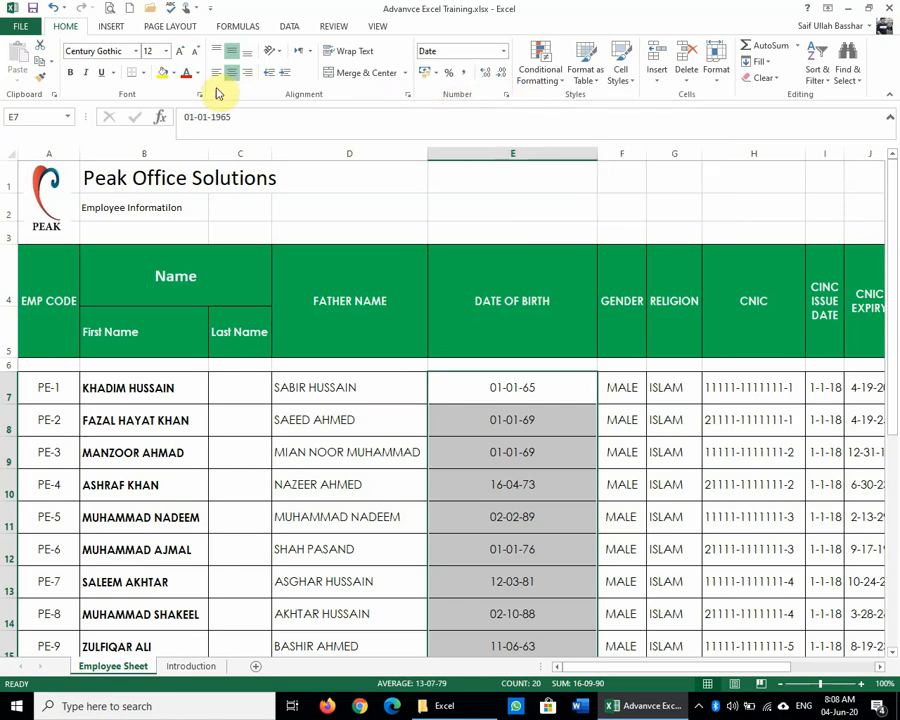
Step: Format the Date of Birth column with the 'March 14, 2012' date type in Format Cells
{"action": "left_click", "coordinate": [507, 94]}
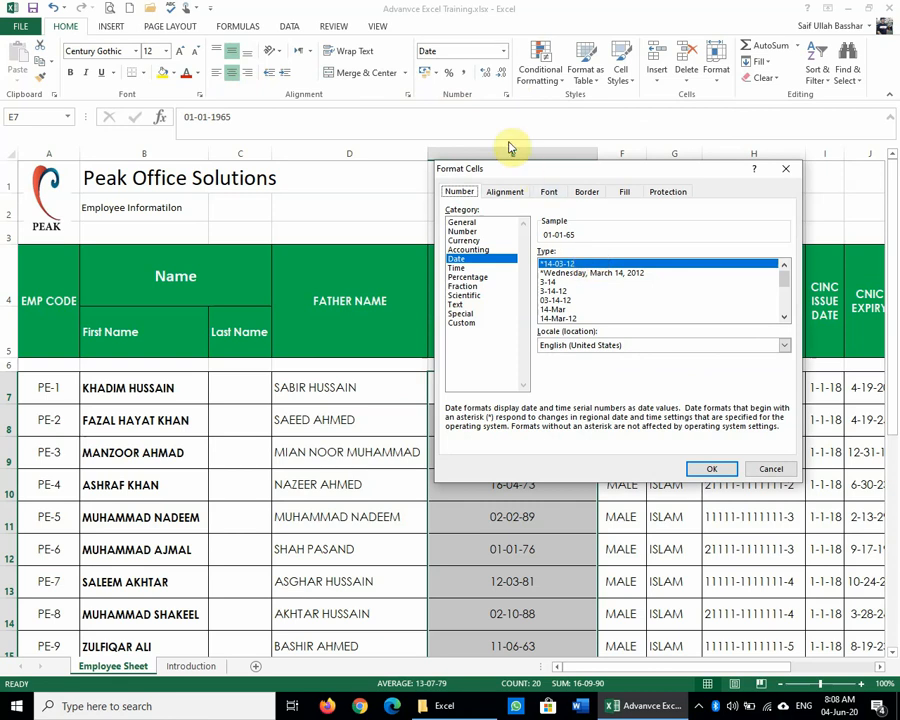
{"action": "left_click", "coordinate": [635, 273]}
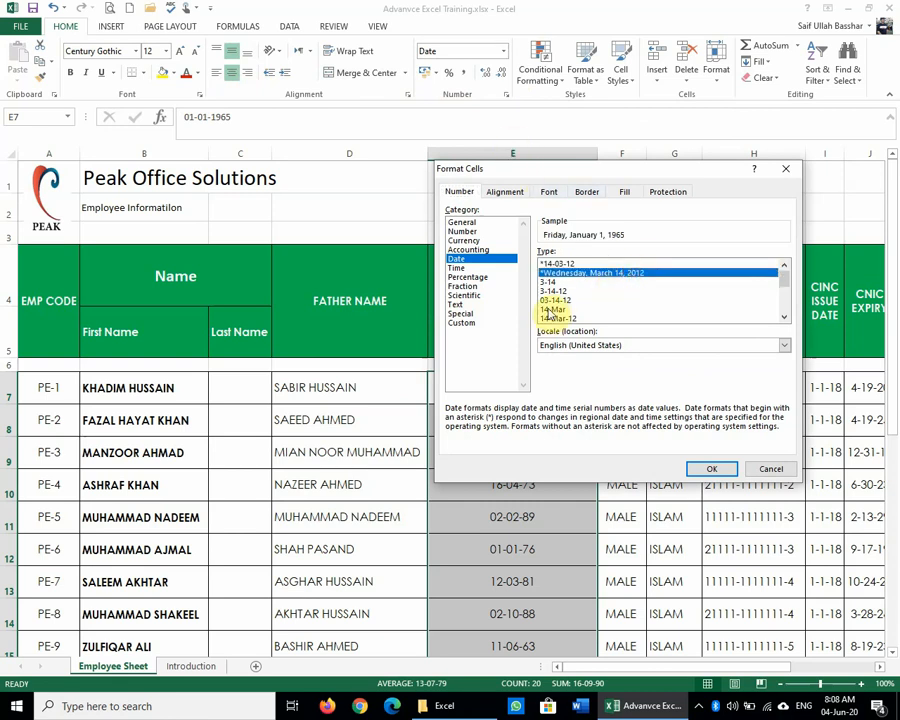
{"action": "left_click", "coordinate": [553, 300]}
{"action": "left_click", "coordinate": [553, 309]}
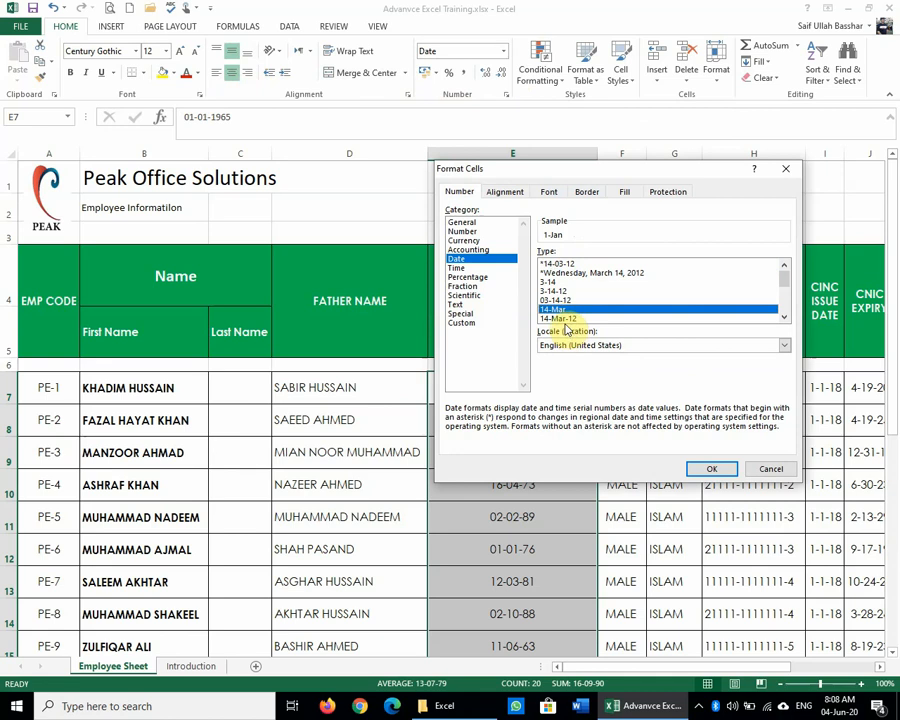
{"action": "left_click", "coordinate": [562, 318]}
{"action": "left_click", "coordinate": [784, 317]}
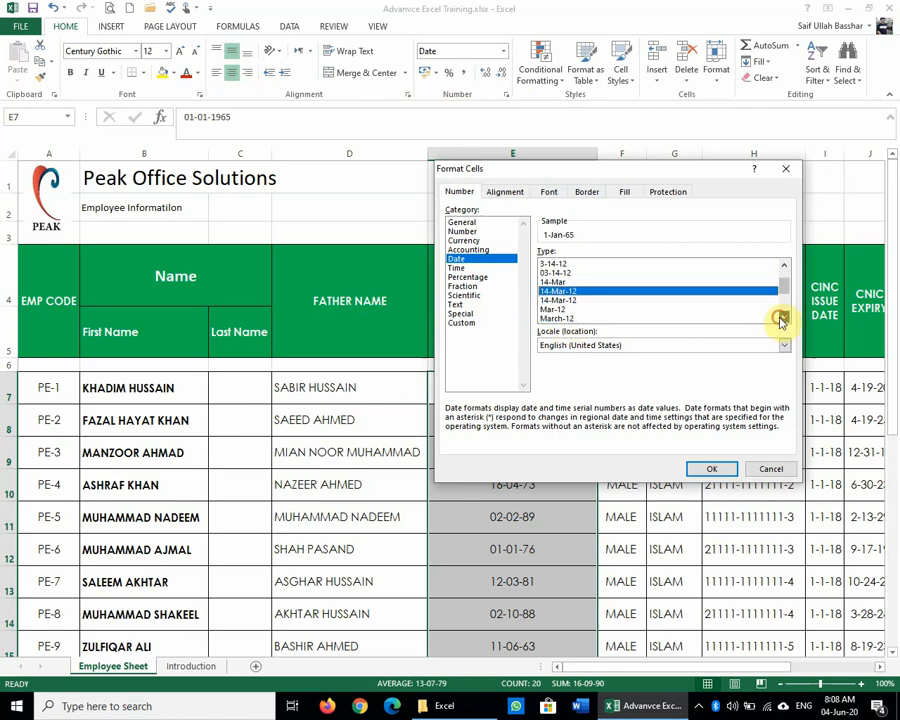
{"action": "left_click", "coordinate": [783, 318]}
{"action": "left_click", "coordinate": [783, 318]}
{"action": "left_click", "coordinate": [783, 318]}
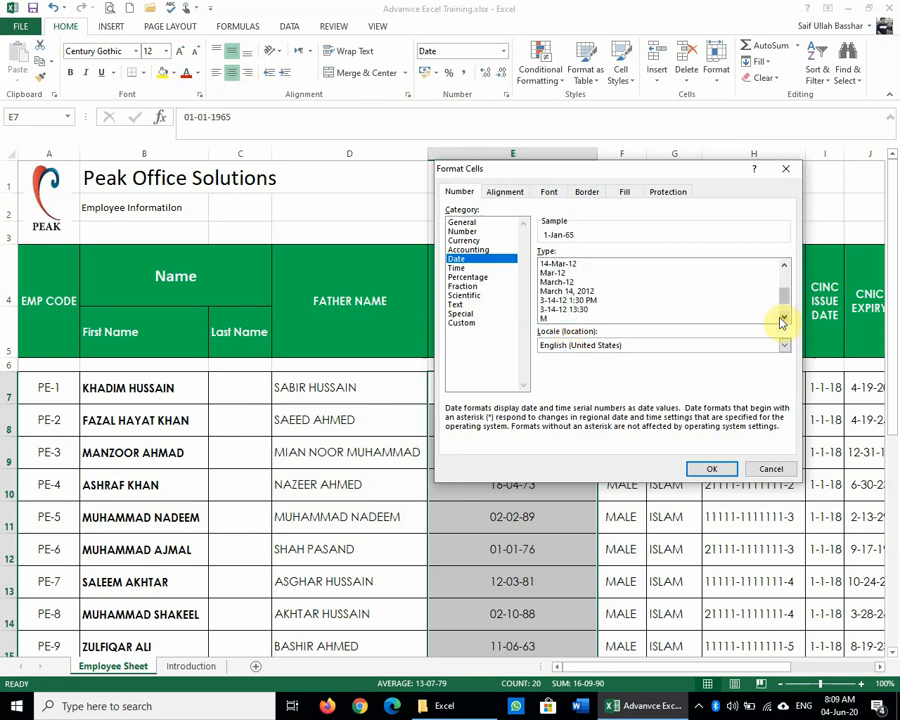
{"action": "left_click", "coordinate": [589, 292]}
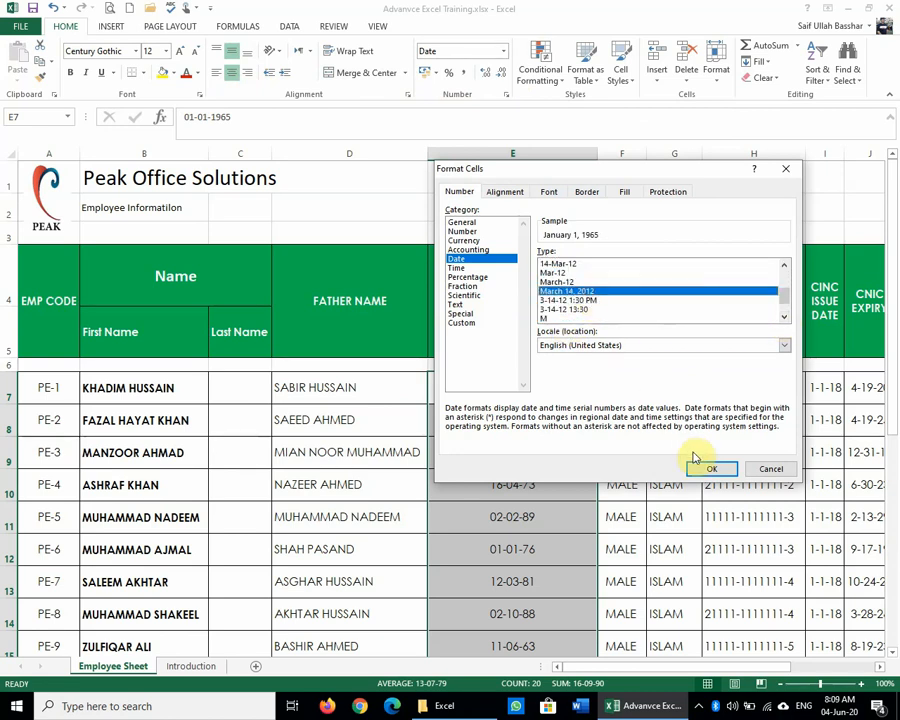
{"action": "left_click", "coordinate": [712, 468]}
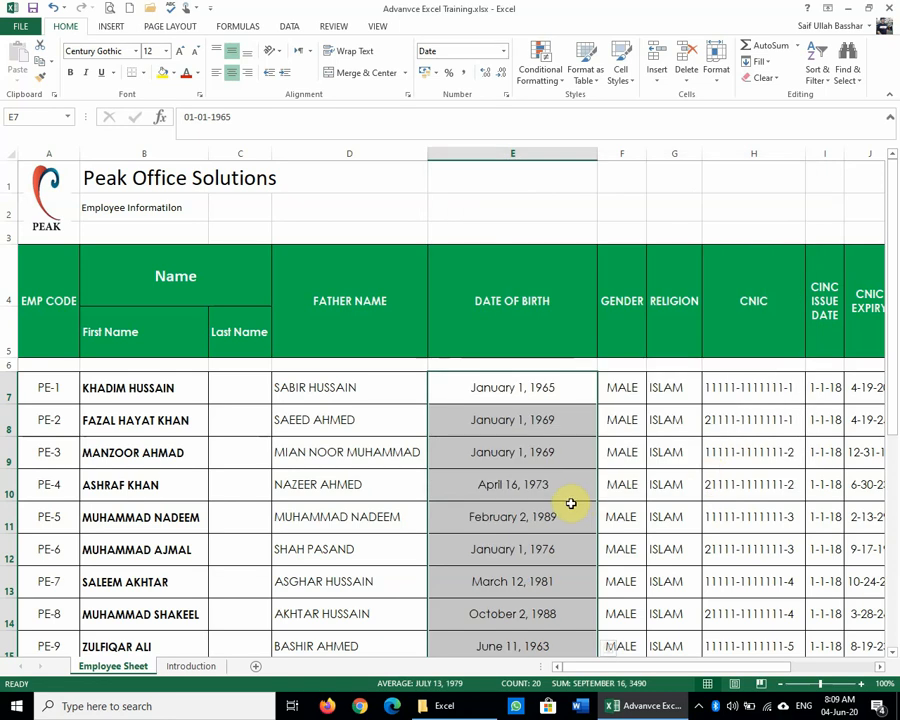
{"action": "scroll", "coordinate": [570, 503], "scroll_direction": "down", "scroll_amount": 4}
{"action": "scroll", "coordinate": [570, 503], "scroll_direction": "up", "scroll_amount": 4}
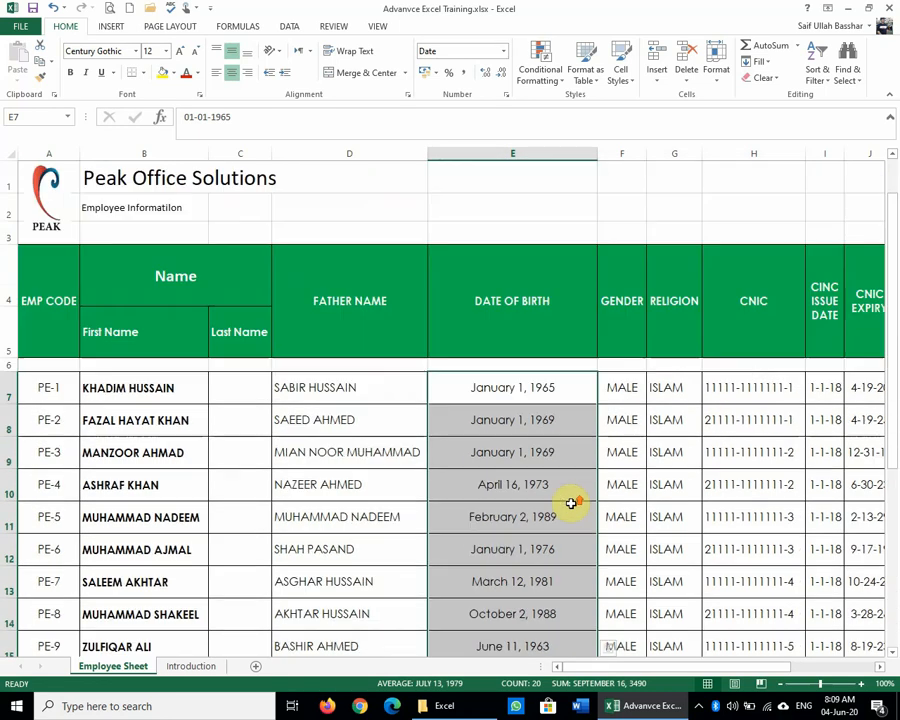
Step: Apply the 14-Mar-12 date type to the Date of Birth column
{"action": "left_click", "coordinate": [505, 95]}
{"action": "scroll", "coordinate": [604, 314], "scroll_direction": "down", "scroll_amount": 2}
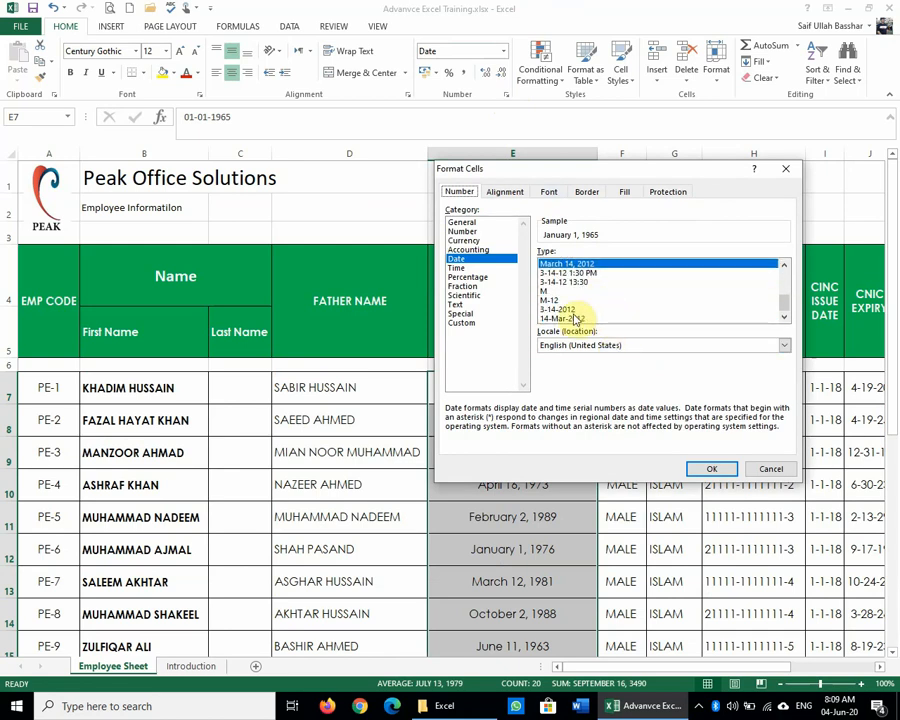
{"action": "left_click", "coordinate": [575, 318]}
{"action": "left_click", "coordinate": [694, 469]}
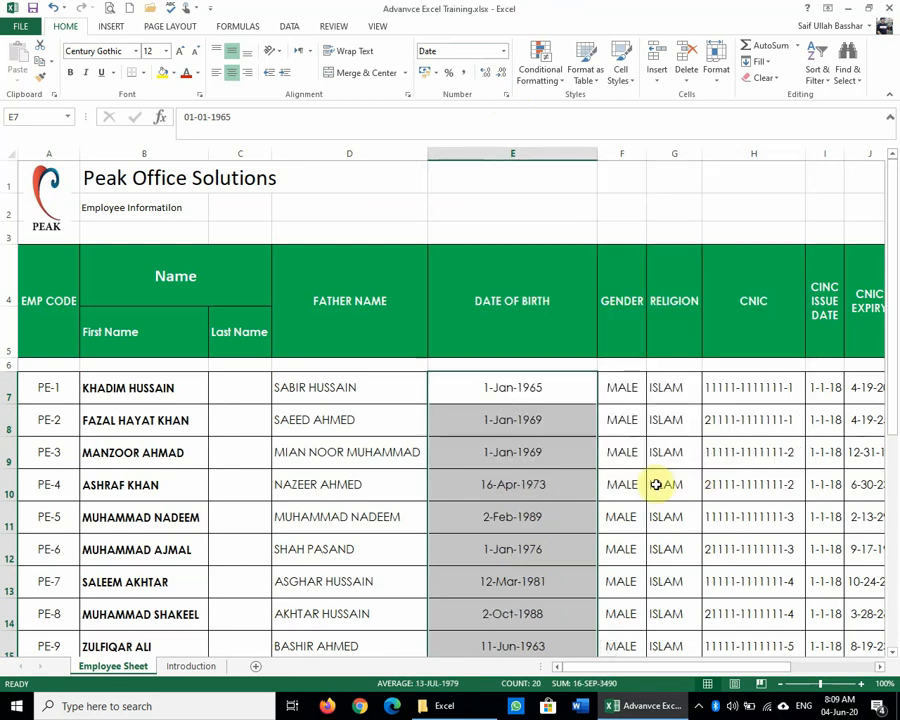
Step: Try the single-letter month M and M-12 date types on the birth dates
{"action": "left_click", "coordinate": [506, 95]}
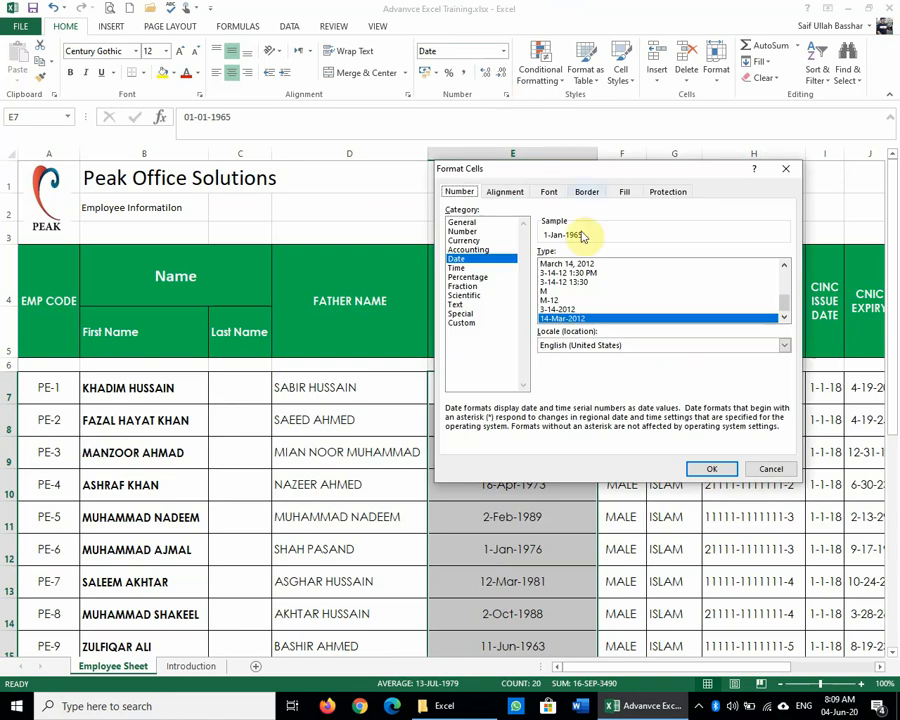
{"action": "left_click", "coordinate": [565, 299]}
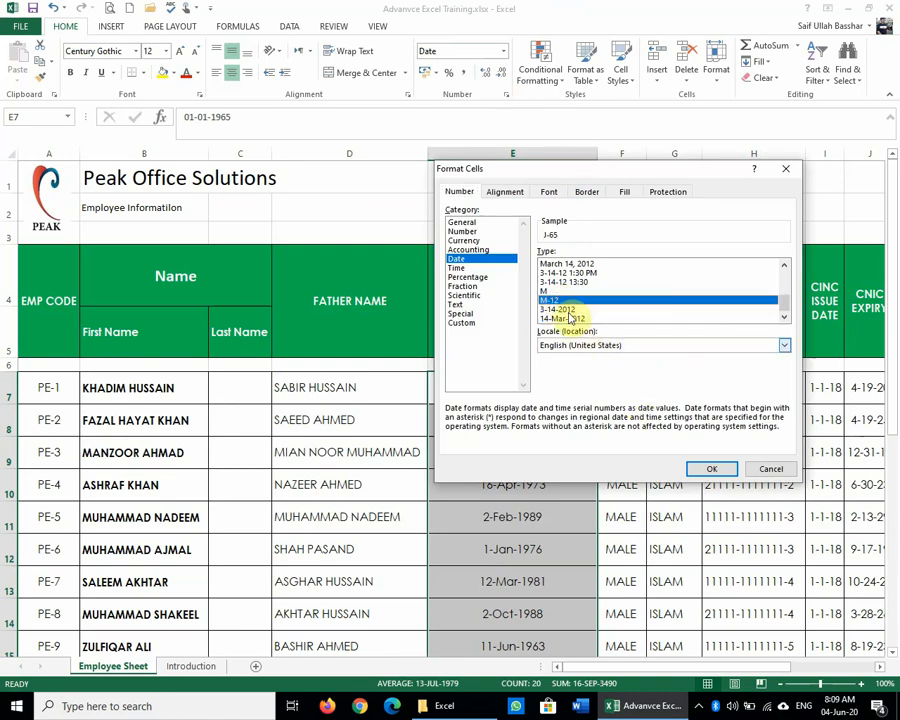
{"action": "left_click", "coordinate": [545, 290]}
{"action": "left_click", "coordinate": [711, 468]}
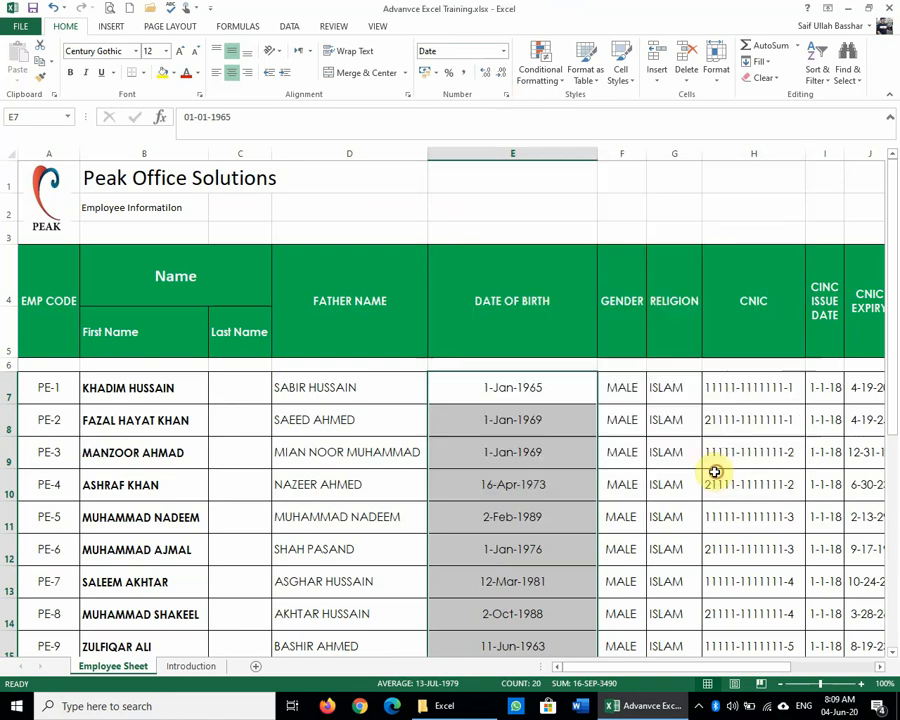
{"action": "left_click", "coordinate": [506, 95]}
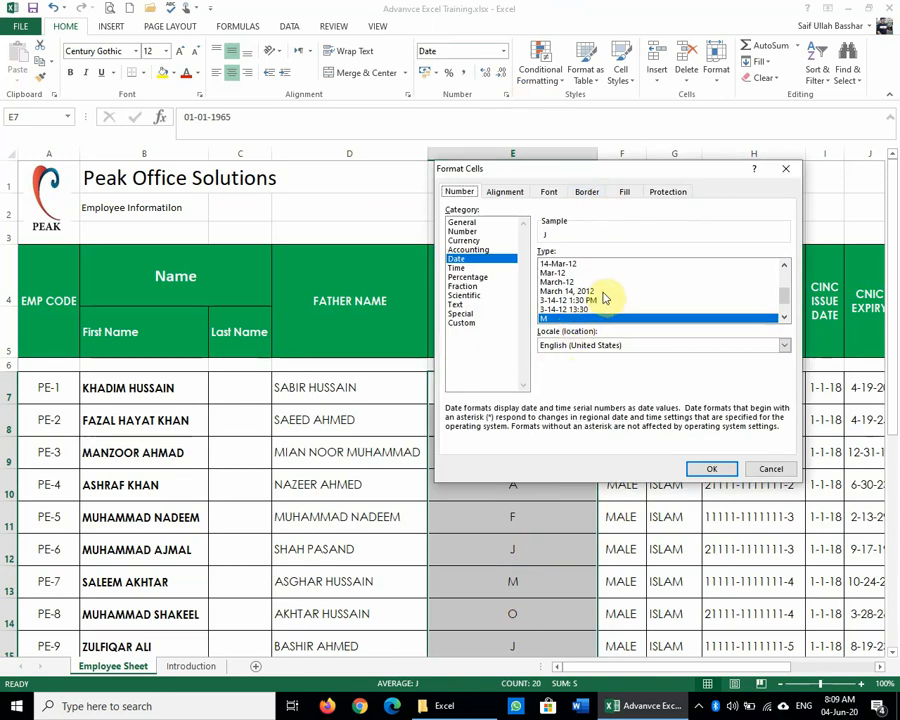
{"action": "scroll", "coordinate": [590, 305], "scroll_direction": "down", "scroll_amount": 1}
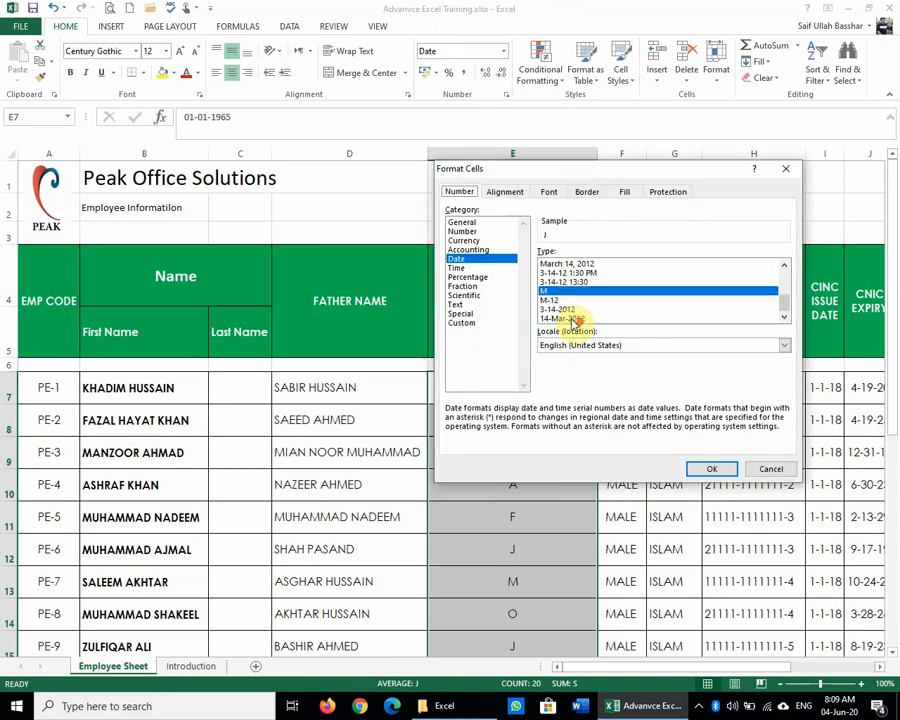
{"action": "left_click", "coordinate": [549, 301]}
{"action": "left_click", "coordinate": [706, 470]}
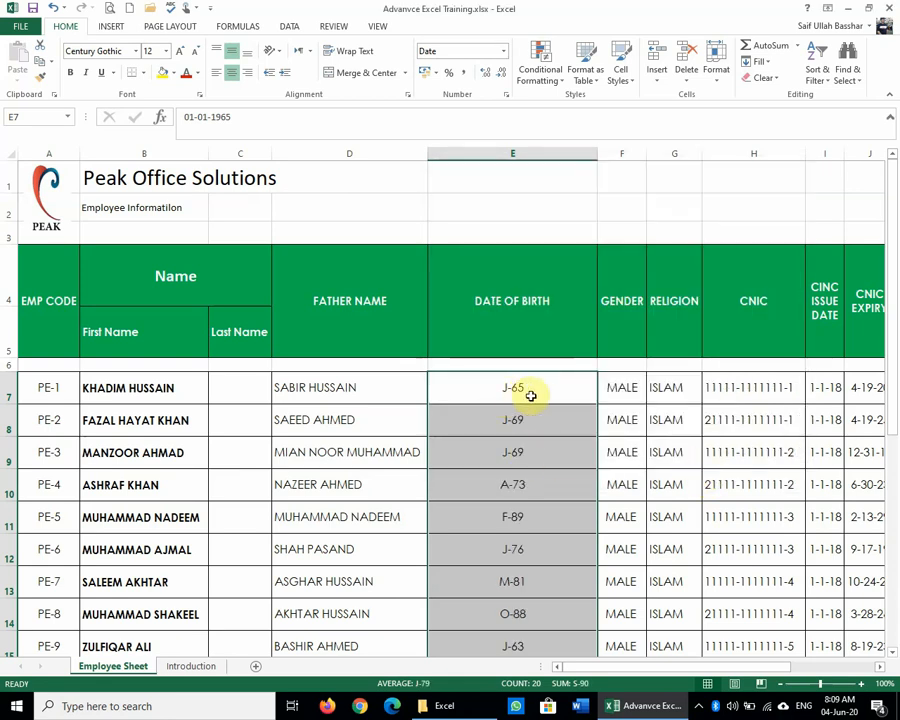
Step: Apply the Mar-12 month-year date type, showing dates like Jan-65 and Apr-73
{"action": "left_click", "coordinate": [507, 94]}
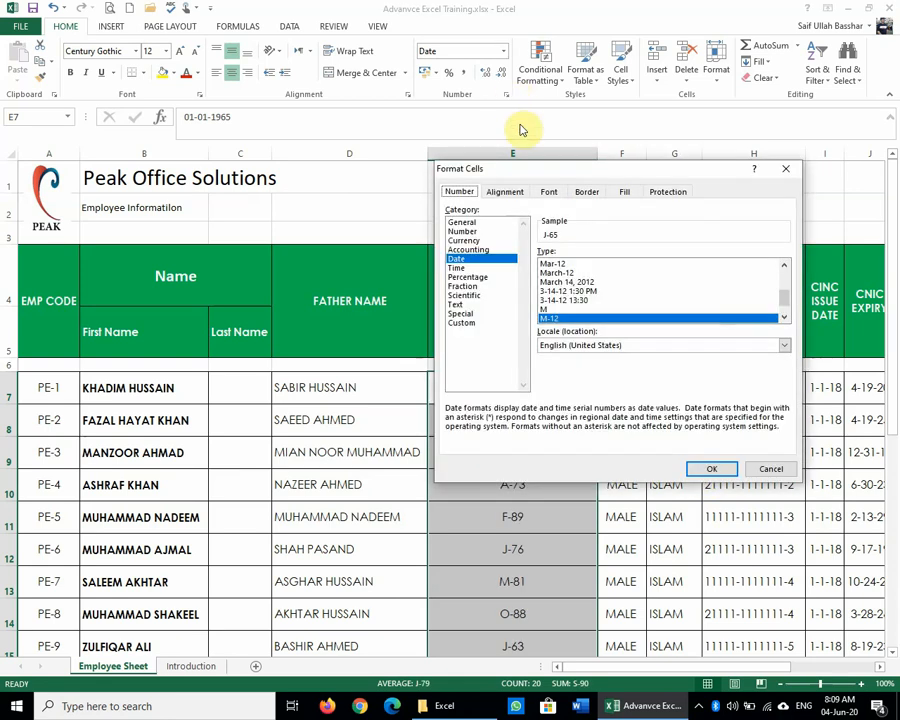
{"action": "scroll", "coordinate": [628, 271], "scroll_direction": "up", "scroll_amount": 2}
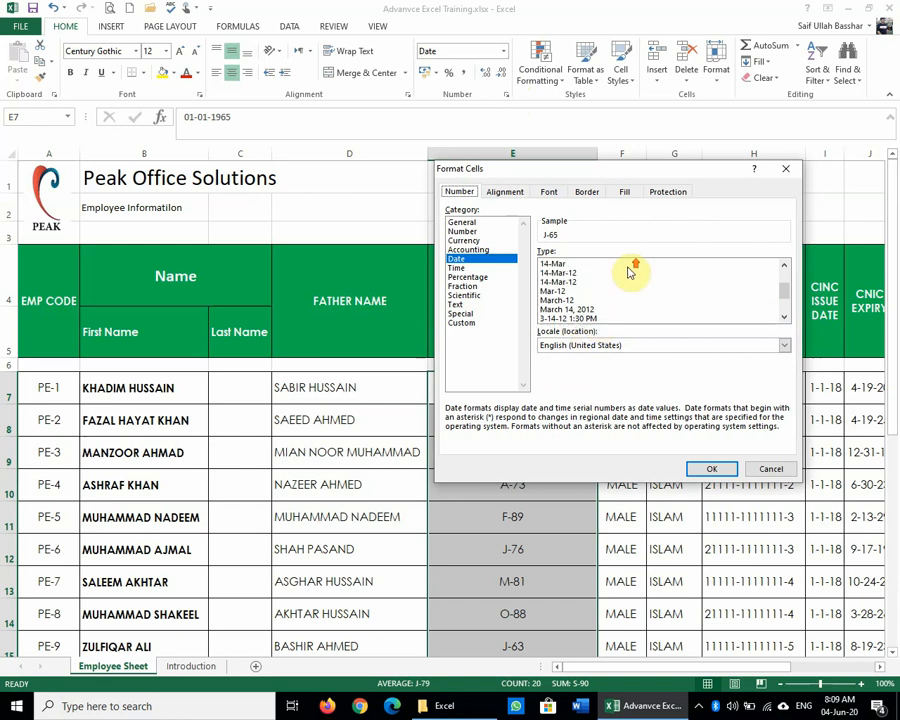
{"action": "left_click", "coordinate": [562, 290]}
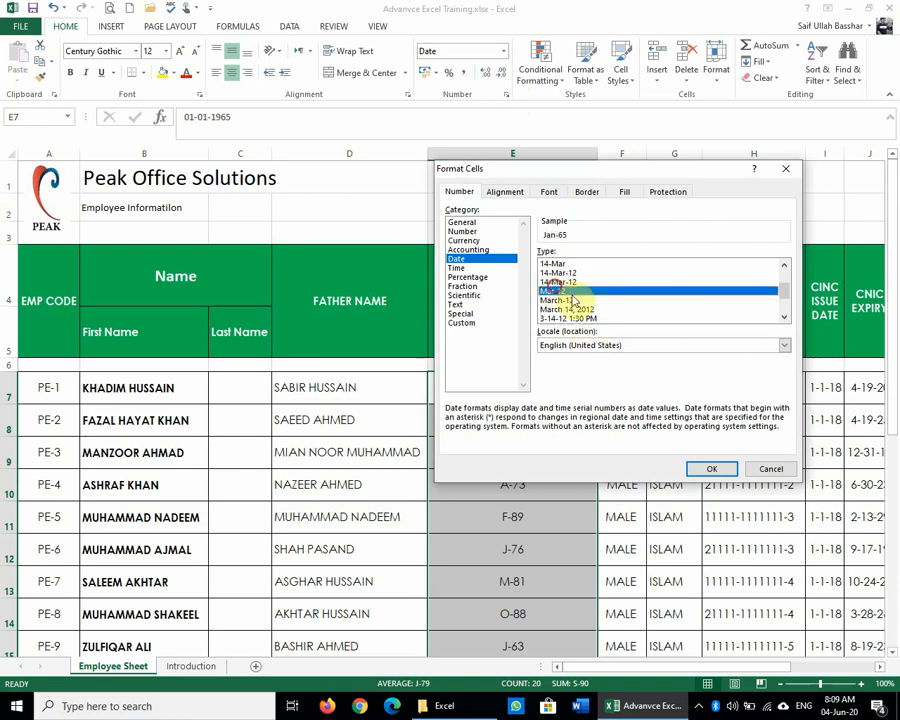
{"action": "left_click", "coordinate": [720, 472]}
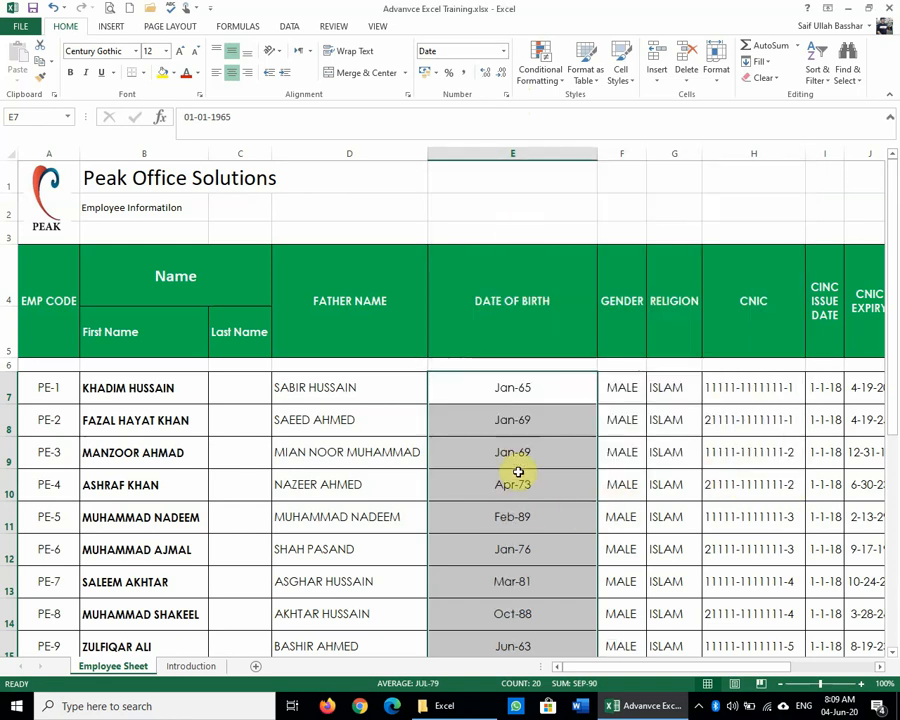
{"action": "scroll", "coordinate": [518, 482], "scroll_direction": "down", "scroll_amount": 2}
{"action": "scroll", "coordinate": [518, 482], "scroll_direction": "down", "scroll_amount": 5}
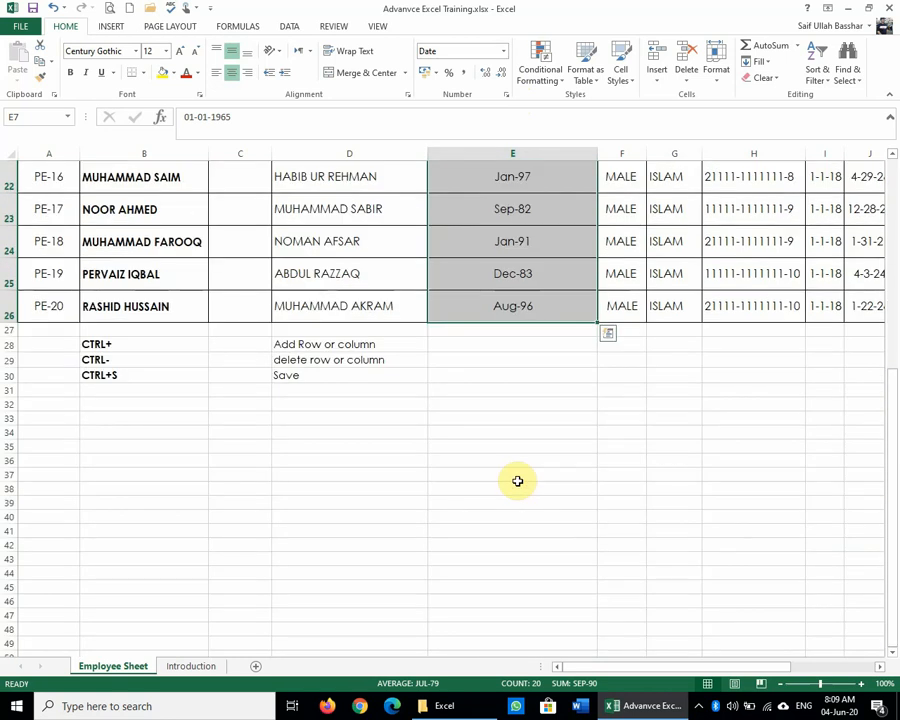
{"action": "scroll", "coordinate": [516, 478], "scroll_direction": "up", "scroll_amount": 6}
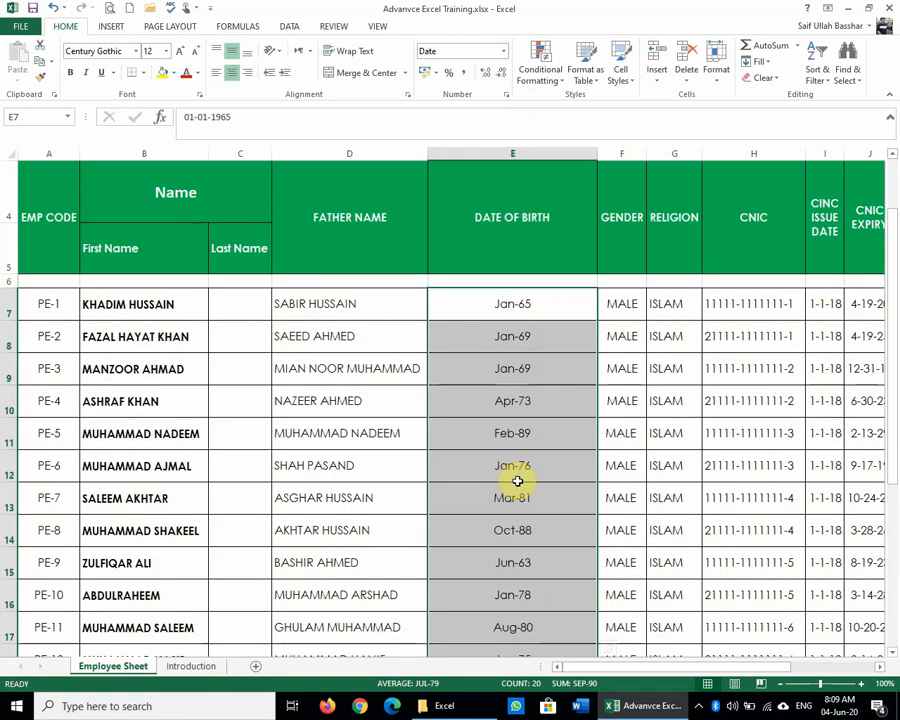
Step: Apply the 14-Mar-12 date type to the birth dates, giving 1-Jan-65 and 16-Apr-73
{"action": "left_click", "coordinate": [507, 95]}
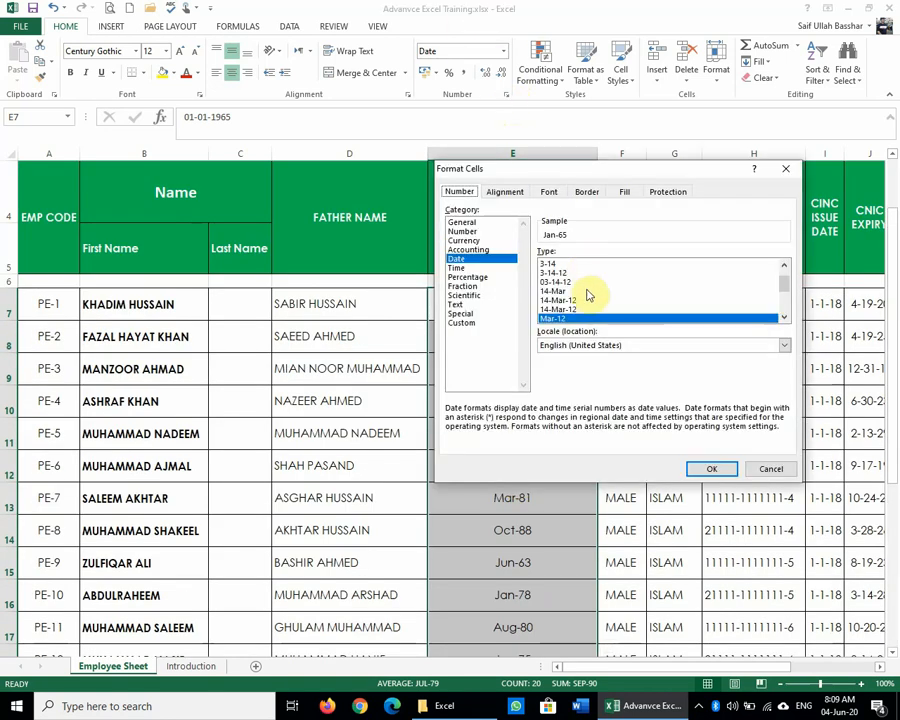
{"action": "scroll", "coordinate": [588, 294], "scroll_direction": "up", "scroll_amount": 1}
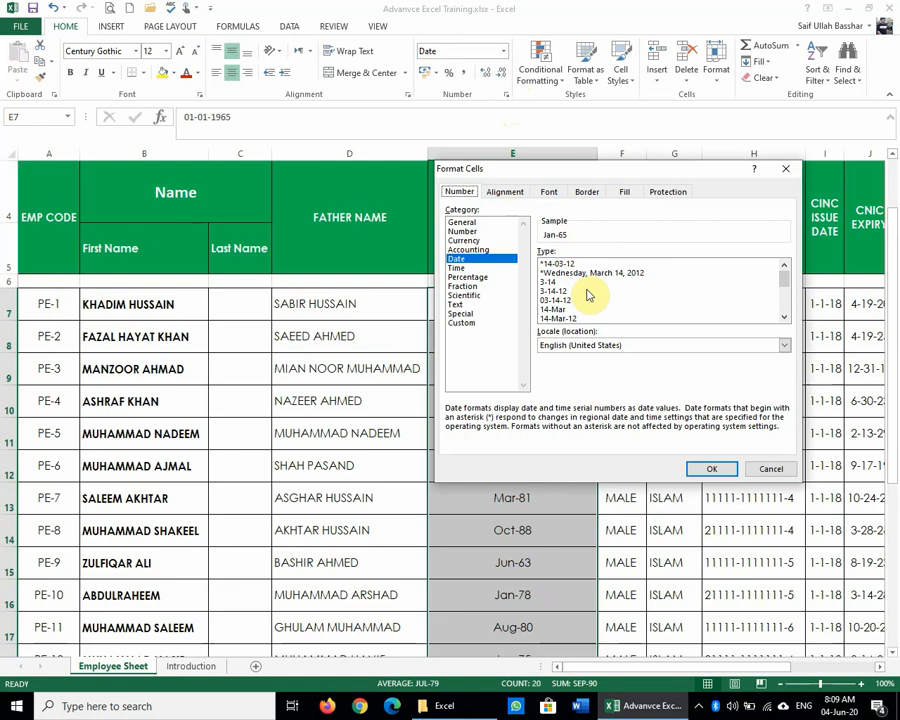
{"action": "scroll", "coordinate": [588, 294], "scroll_direction": "down", "scroll_amount": 1}
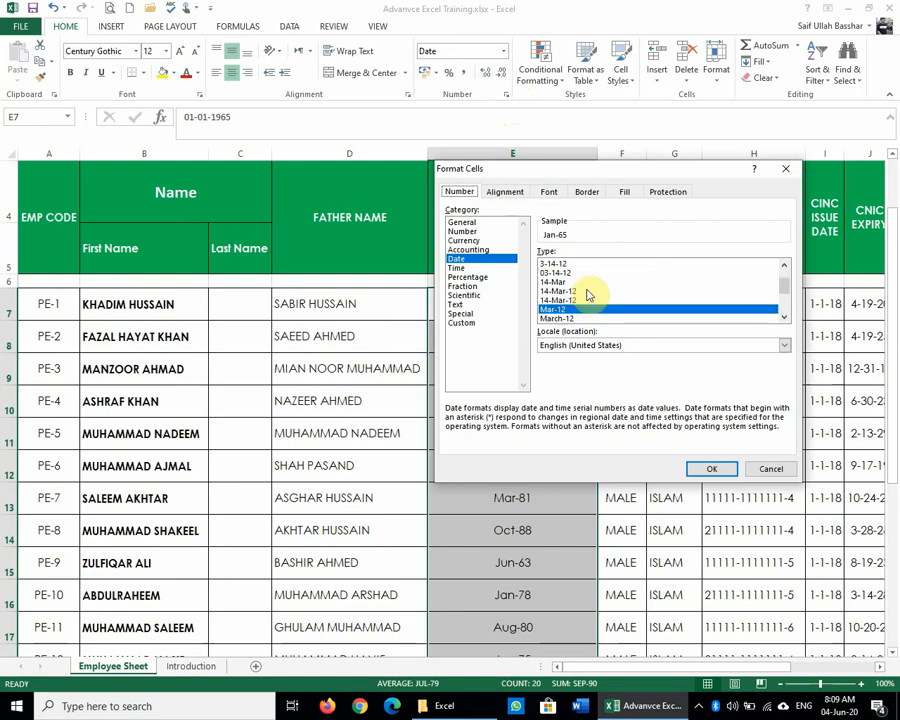
{"action": "left_click", "coordinate": [587, 291]}
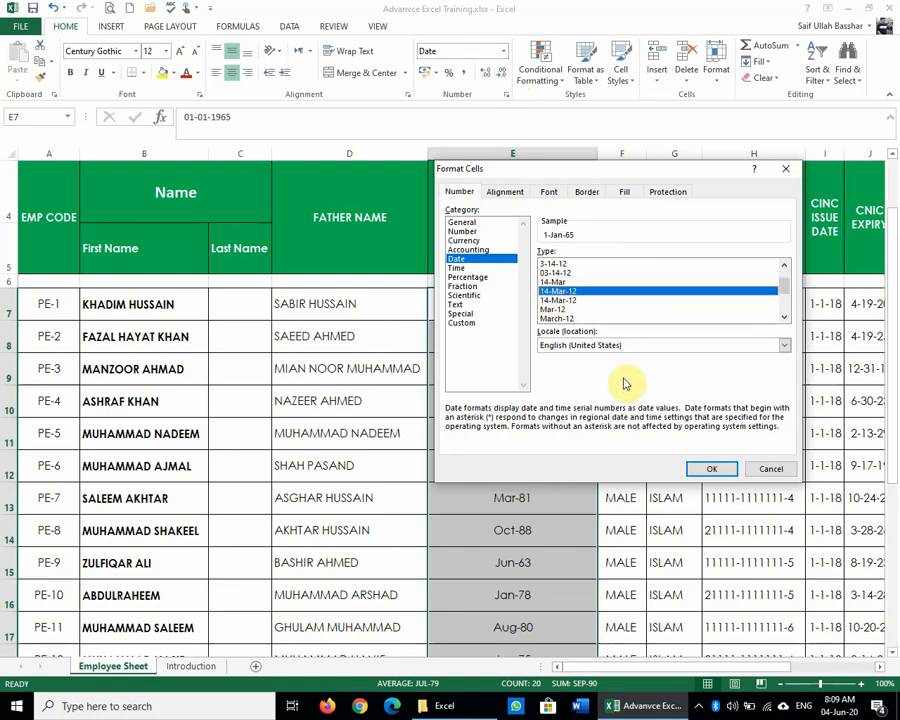
{"action": "left_click", "coordinate": [712, 468]}
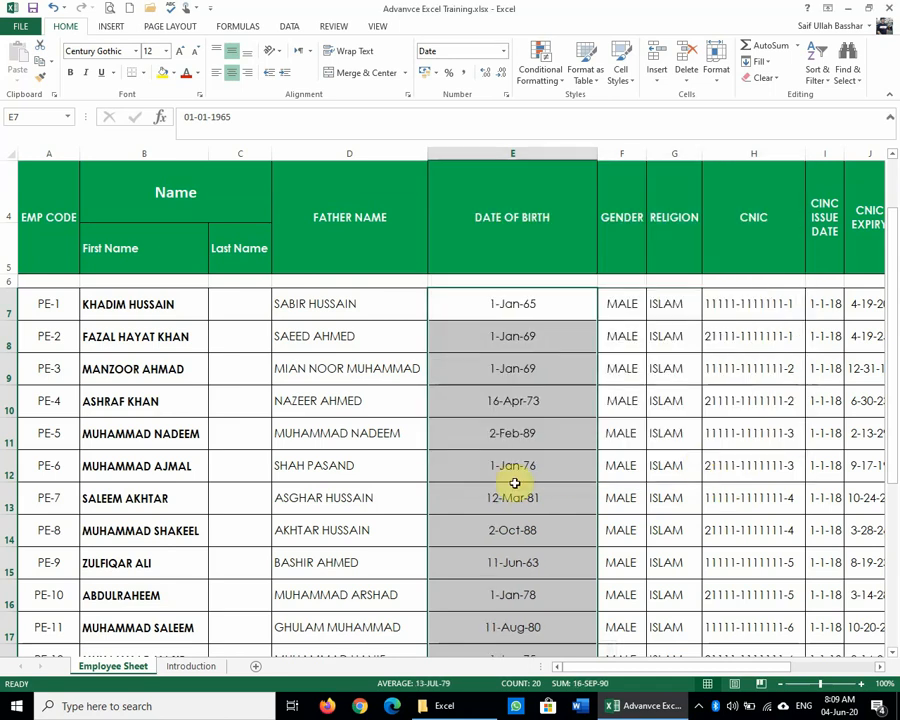
Step: Check the stored birth dates in cells E8, E12, E20, E19, E18 and E15
{"action": "left_click", "coordinate": [502, 340]}
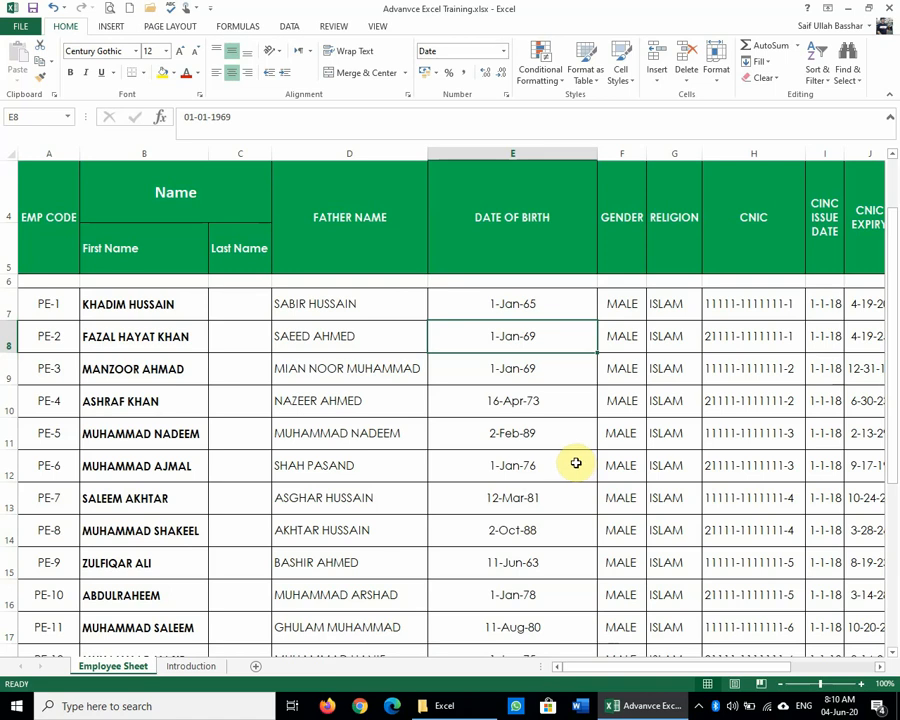
{"action": "left_click", "coordinate": [575, 464]}
{"action": "scroll", "coordinate": [540, 510], "scroll_direction": "down", "scroll_amount": 4}
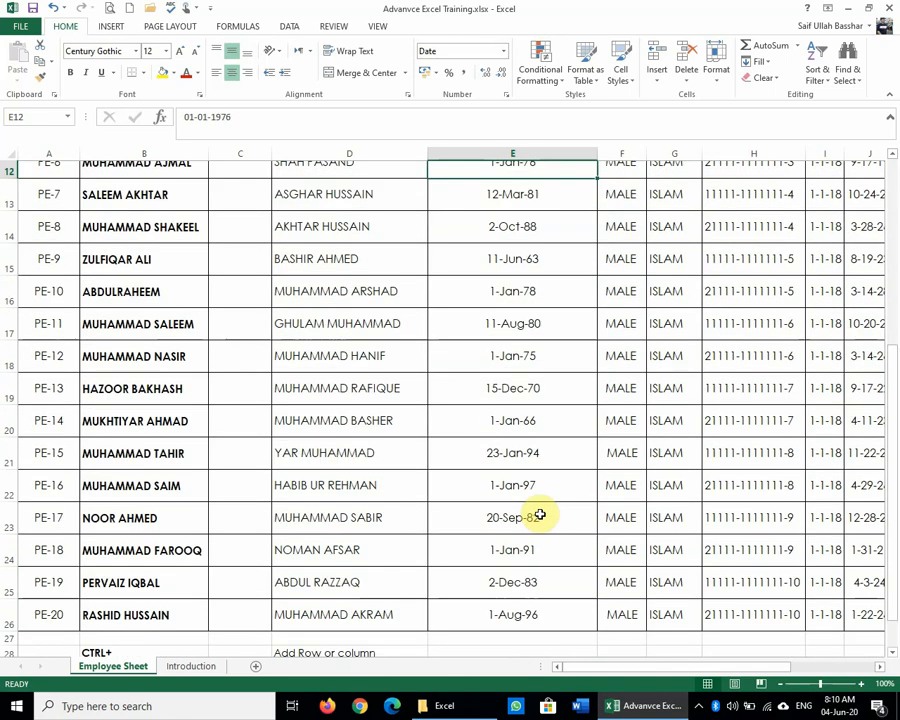
{"action": "scroll", "coordinate": [536, 512], "scroll_direction": "up", "scroll_amount": 1}
{"action": "left_click", "coordinate": [556, 304]}
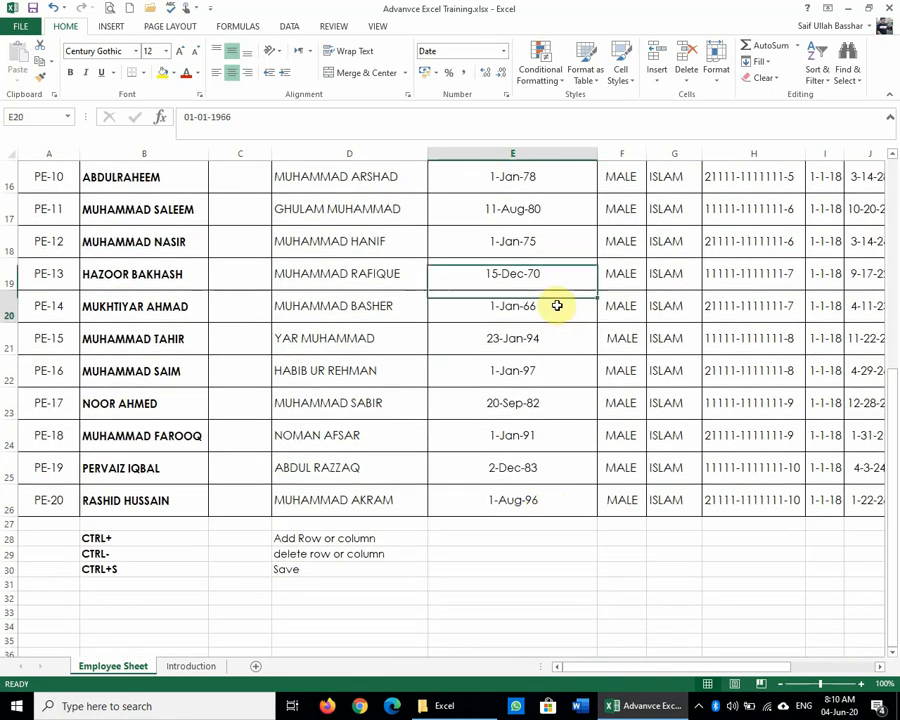
{"action": "left_click", "coordinate": [554, 264]}
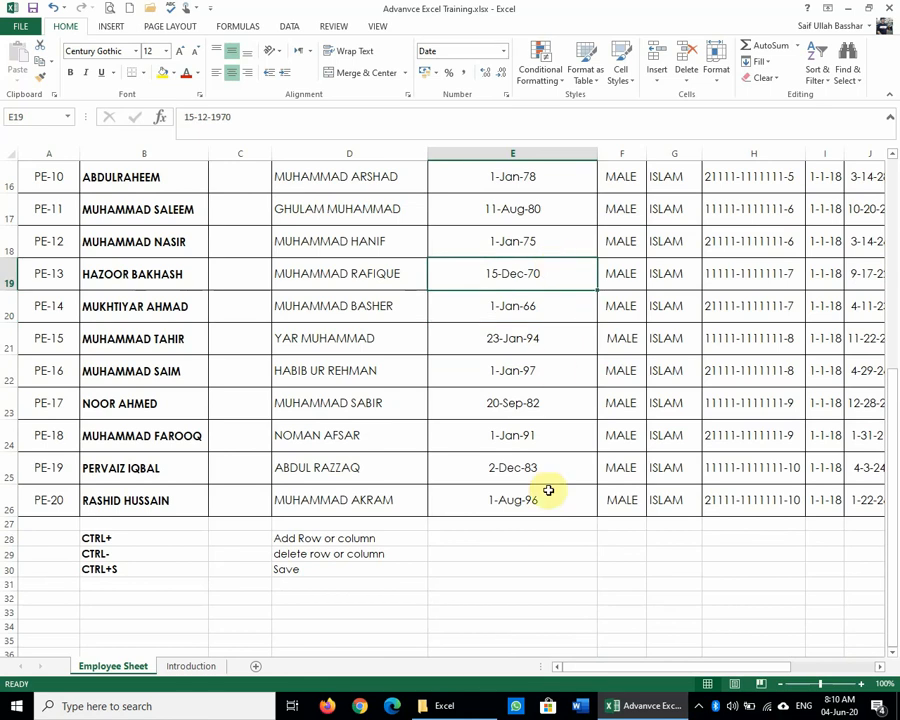
{"action": "left_click", "coordinate": [574, 231]}
{"action": "scroll", "coordinate": [575, 231], "scroll_direction": "up", "scroll_amount": 2}
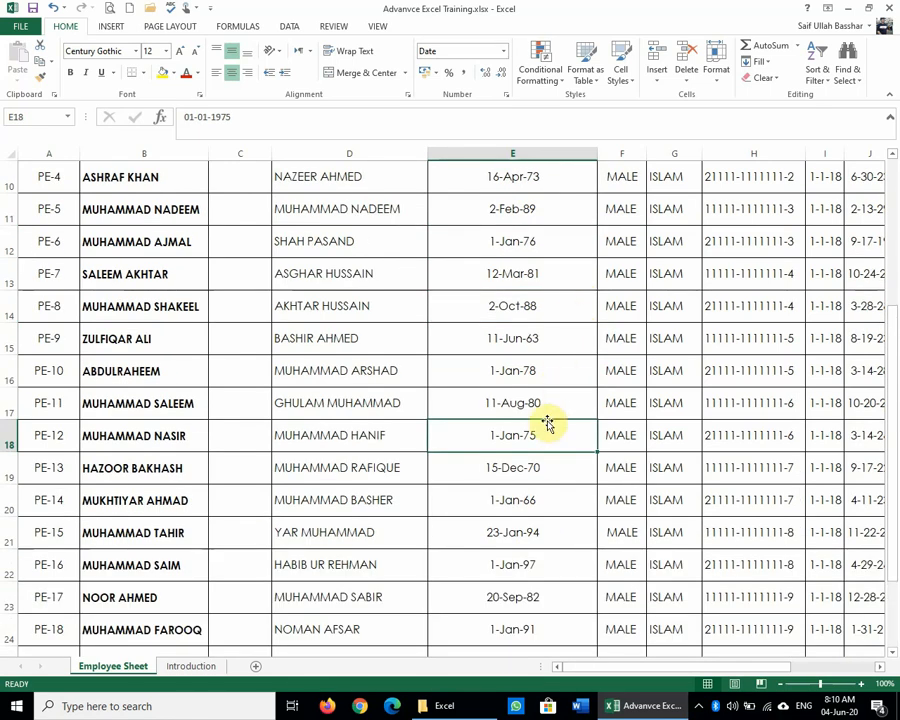
{"action": "left_click", "coordinate": [542, 328]}
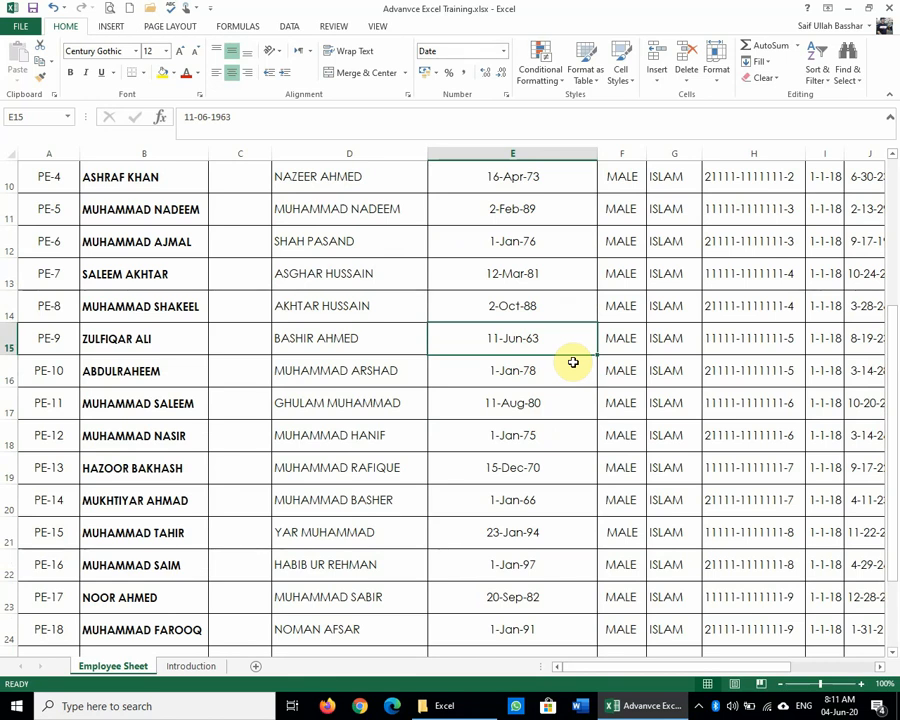
Step: Open Format Cells for E8's date of birth and close it without changes
{"action": "mouse_move", "coordinate": [848, 710]}
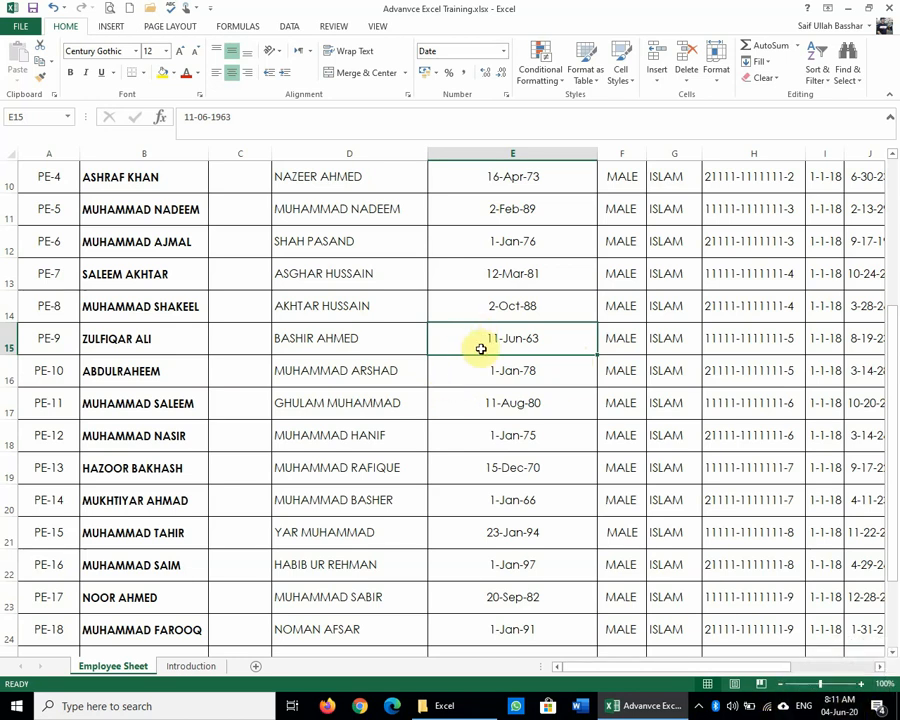
{"action": "scroll", "coordinate": [478, 347], "scroll_direction": "up", "scroll_amount": 3}
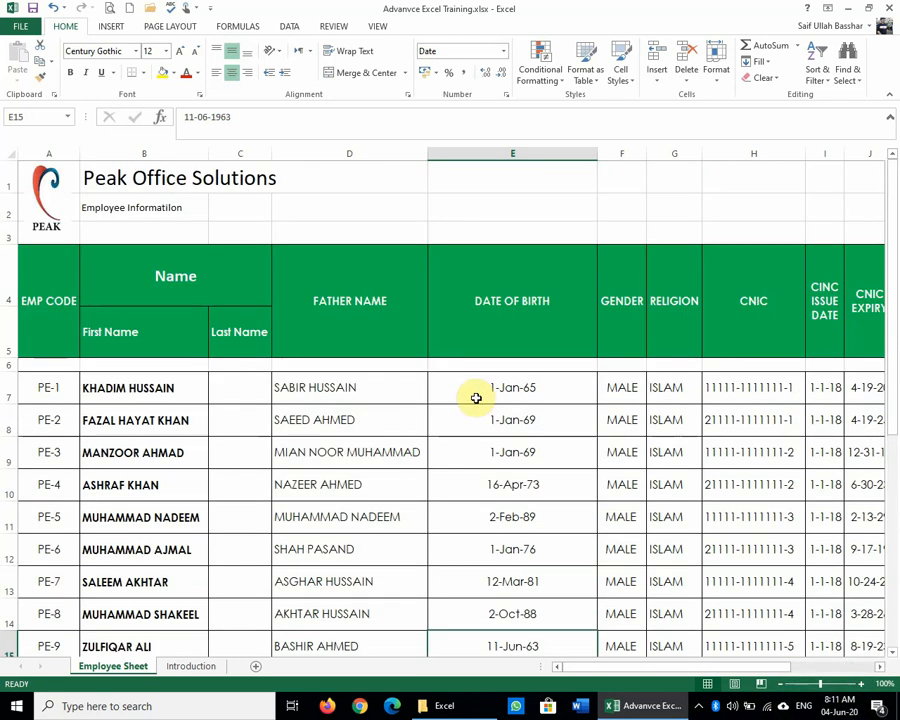
{"action": "scroll", "coordinate": [476, 398], "scroll_direction": "down", "scroll_amount": 2}
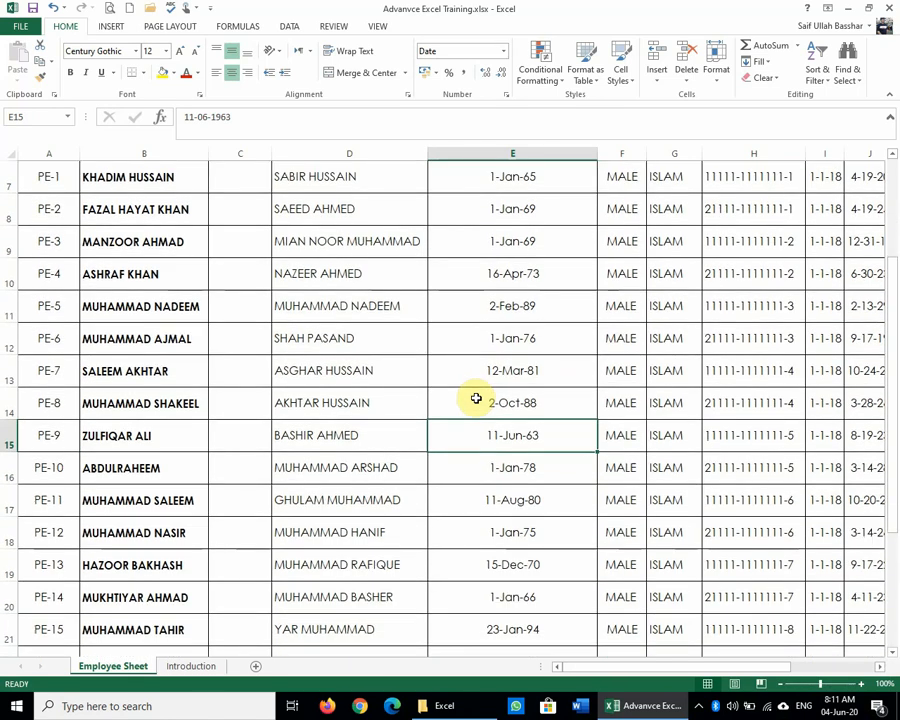
{"action": "scroll", "coordinate": [488, 420], "scroll_direction": "up", "scroll_amount": 2}
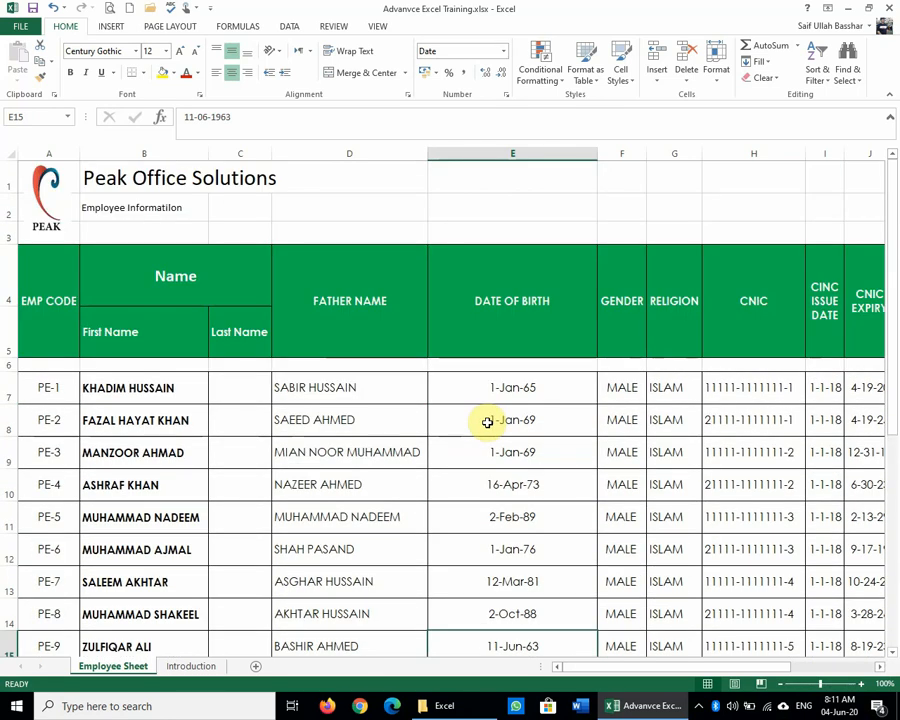
{"action": "left_click", "coordinate": [502, 410]}
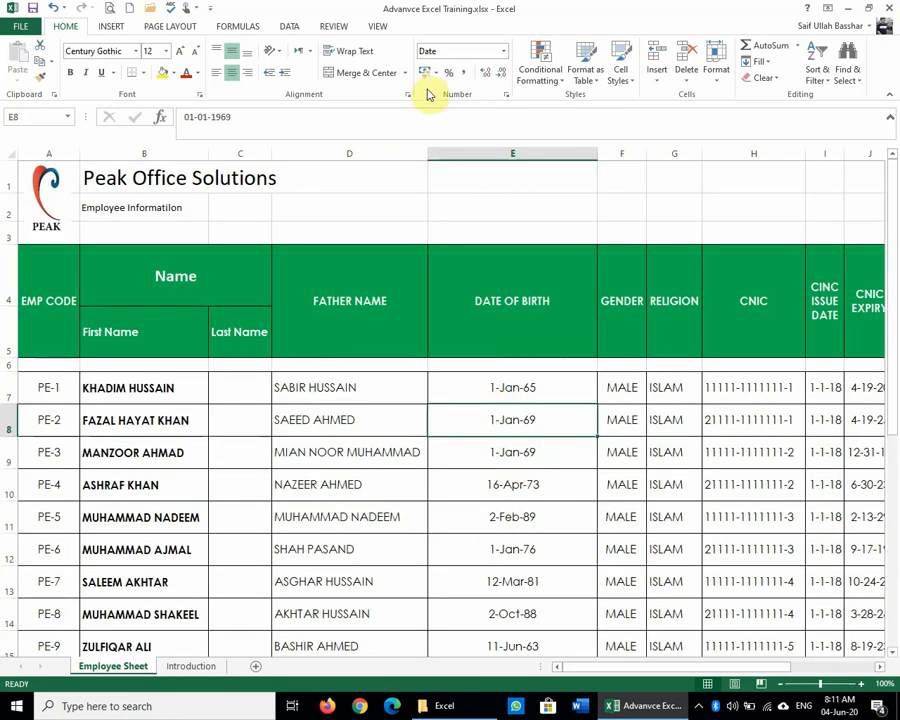
{"action": "left_click", "coordinate": [507, 95]}
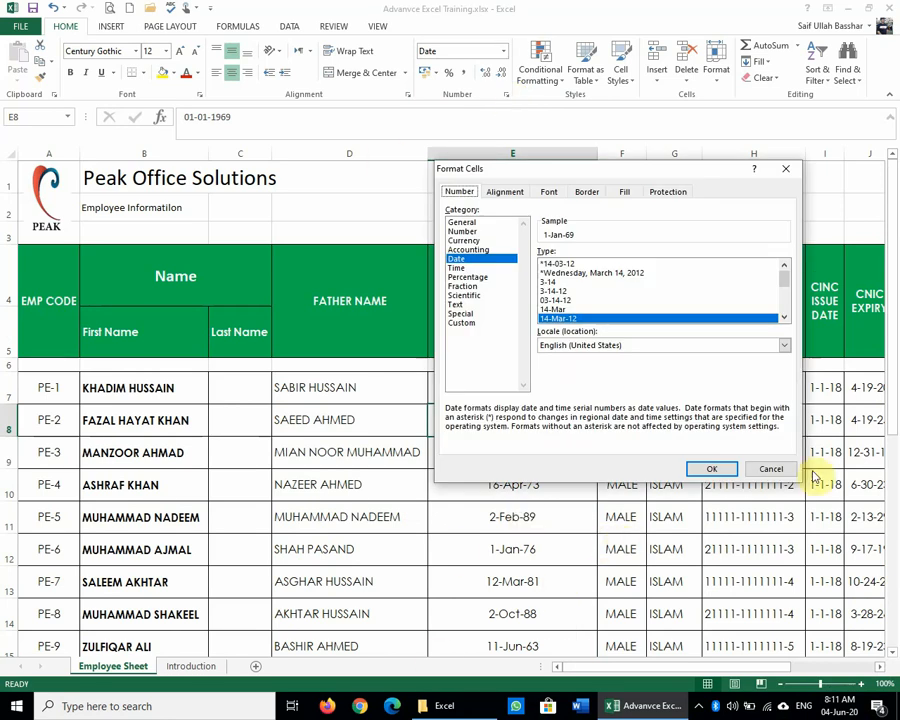
{"action": "left_click", "coordinate": [771, 469]}
Step: Insert a blank column before GENDER and enter 9:00 in F7
{"action": "left_click", "coordinate": [612, 150]}
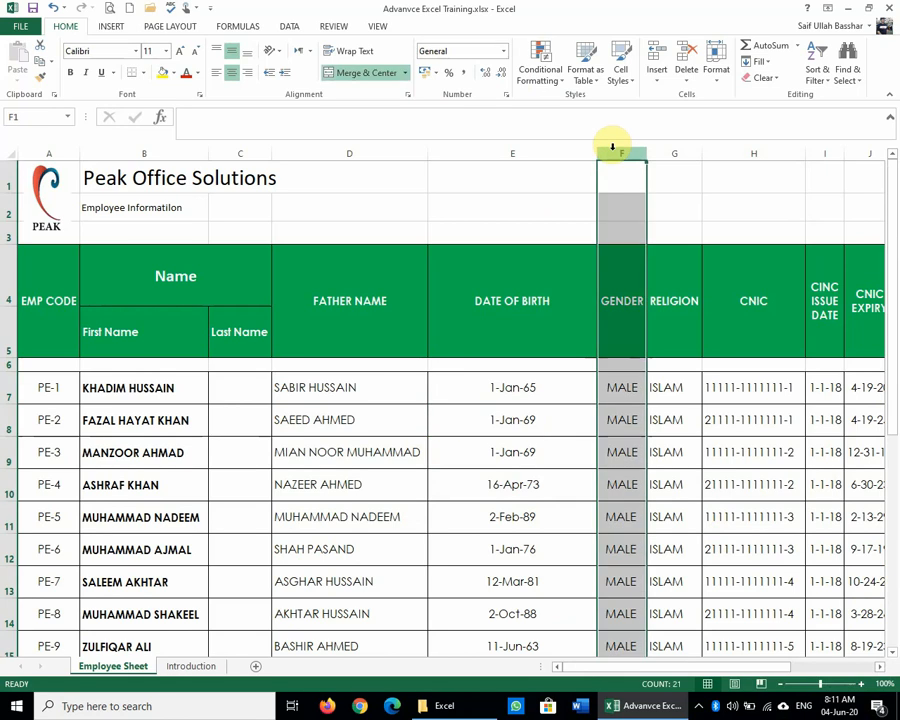
{"action": "key", "text": "ctrl+shift+plus"}
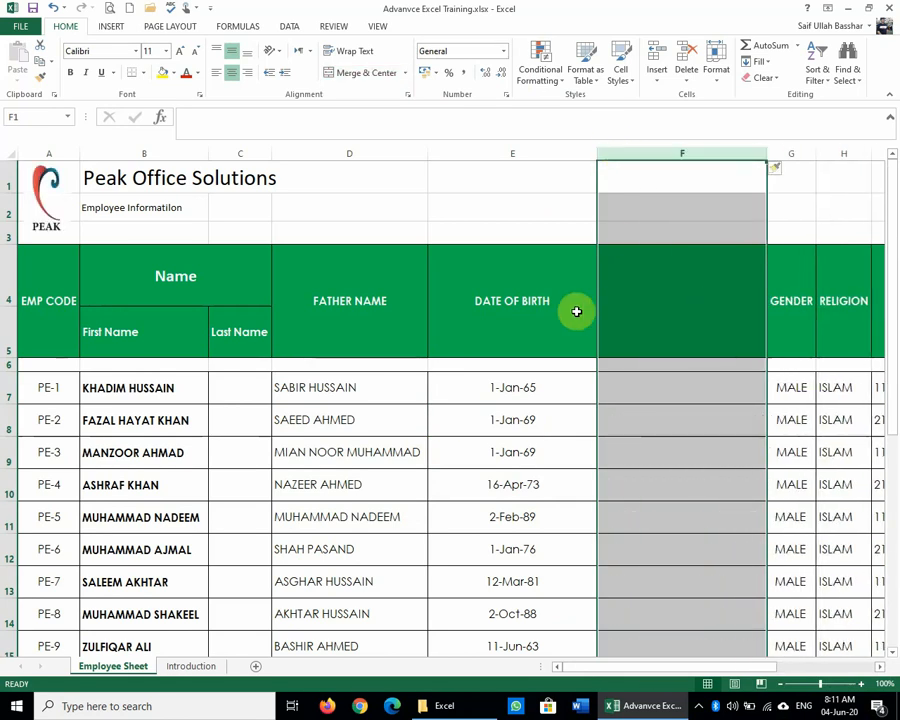
{"action": "left_click", "coordinate": [624, 384]}
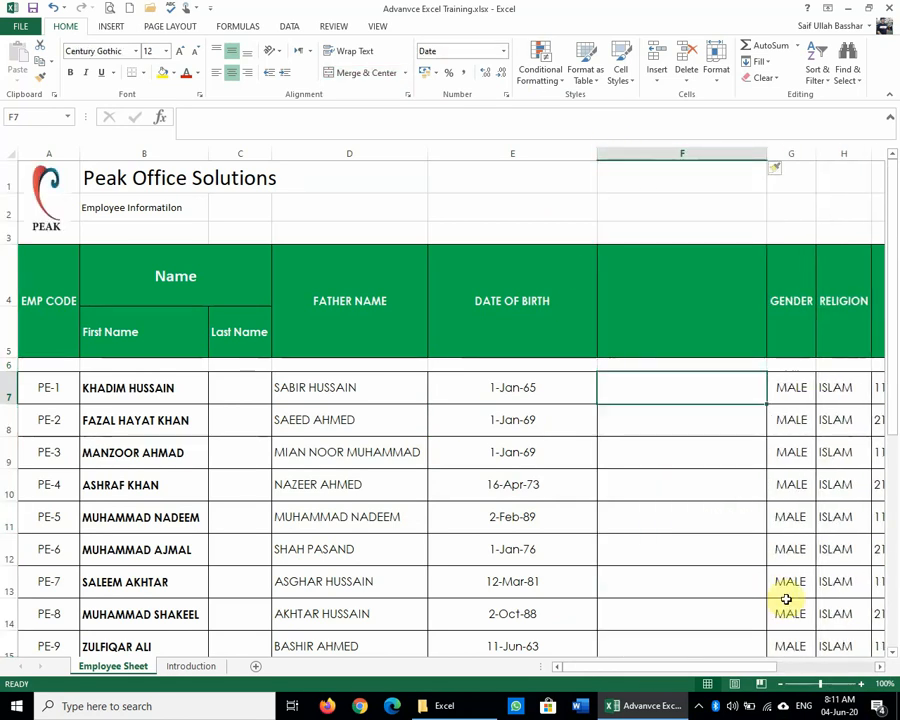
{"action": "type", "text": "9"}
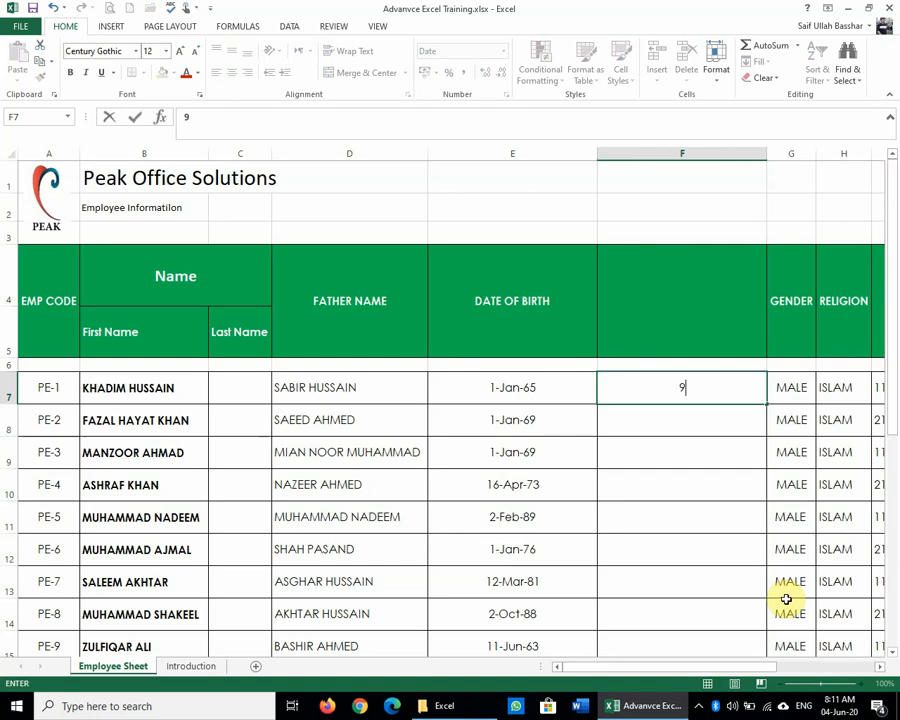
{"action": "type", "text": ":00"}
{"action": "key", "text": "Return"}
Step: Format F7 with the 13:30:55 Time type so it shows 9:00:00
{"action": "left_click", "coordinate": [663, 380]}
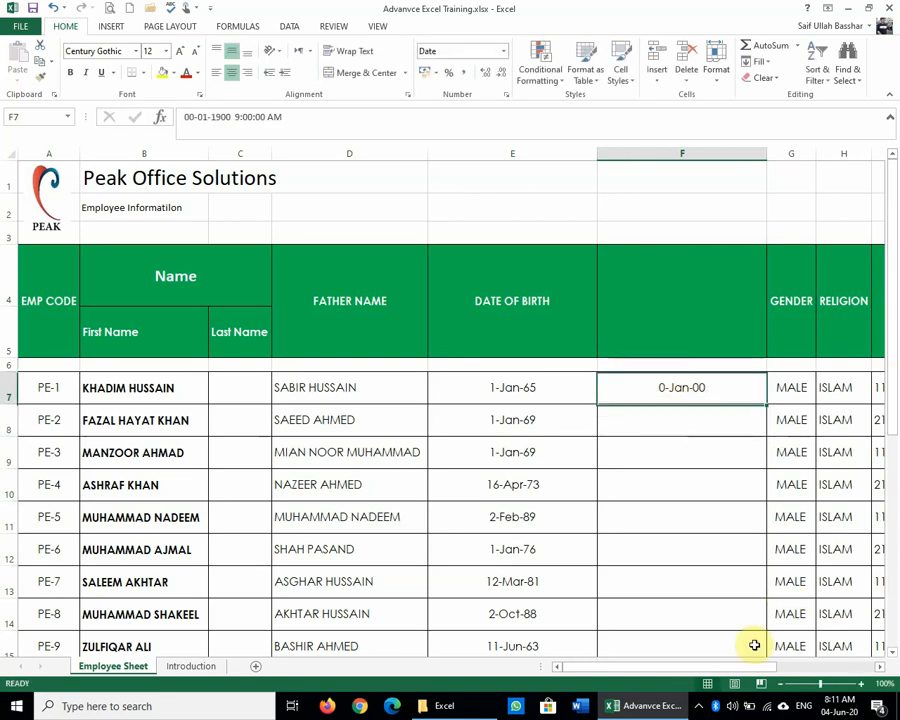
{"action": "left_click", "coordinate": [508, 95]}
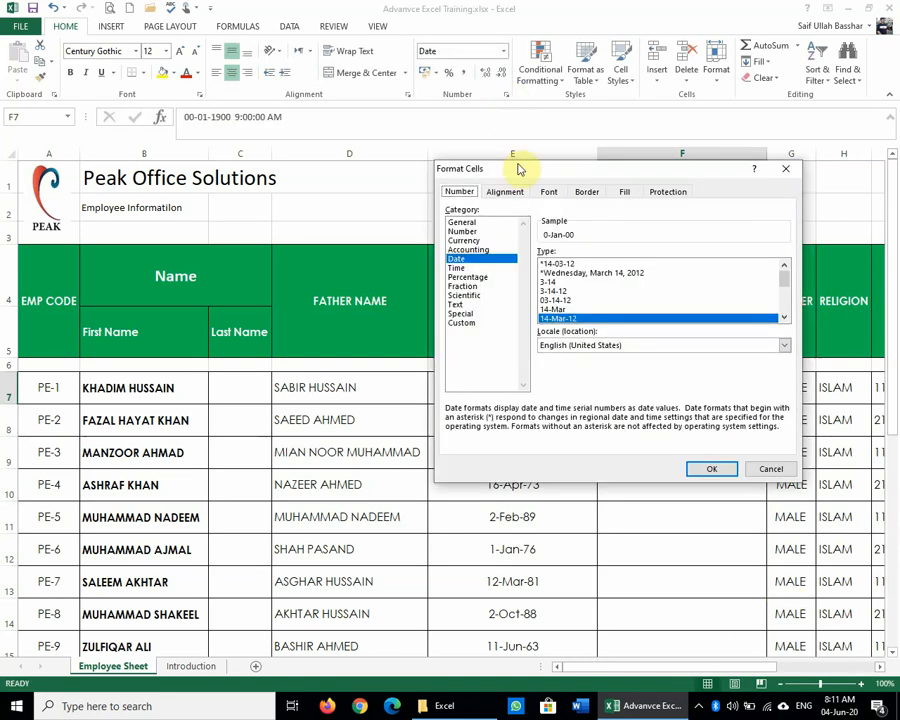
{"action": "left_click", "coordinate": [478, 269]}
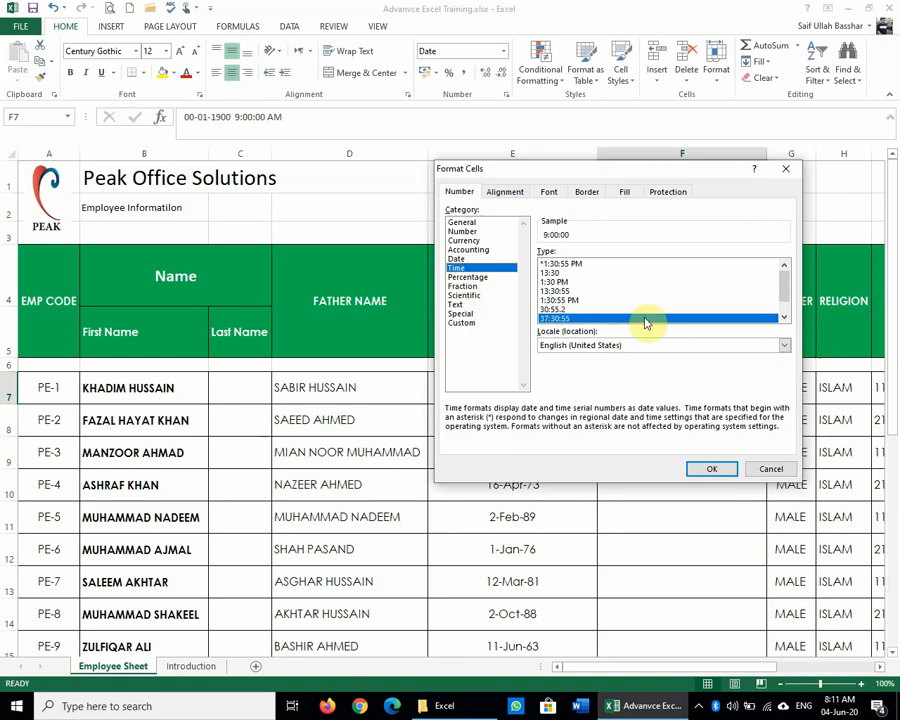
{"action": "left_click", "coordinate": [572, 283]}
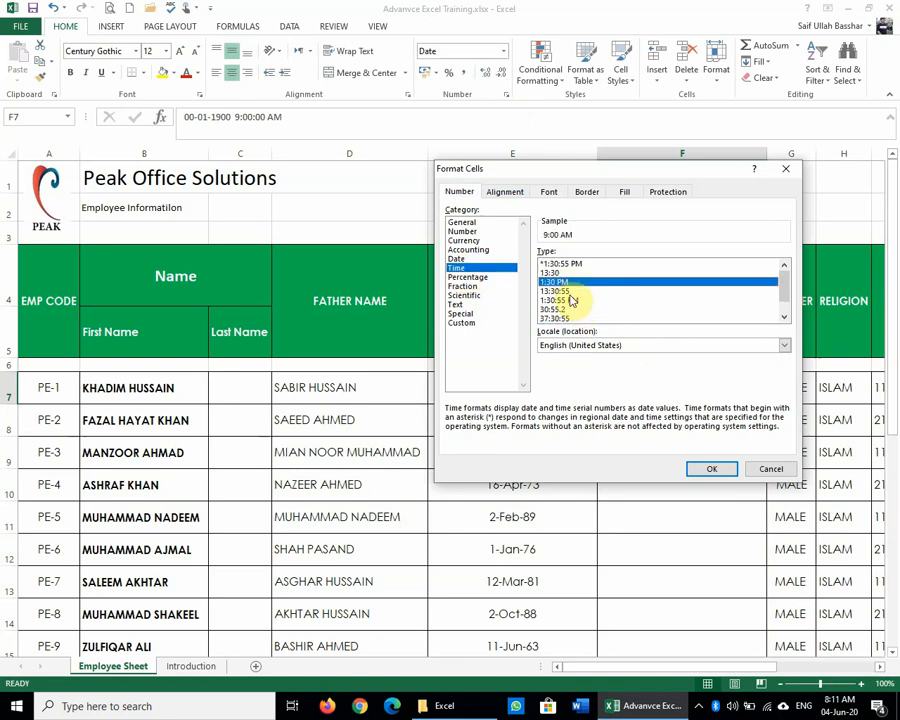
{"action": "left_click", "coordinate": [572, 292]}
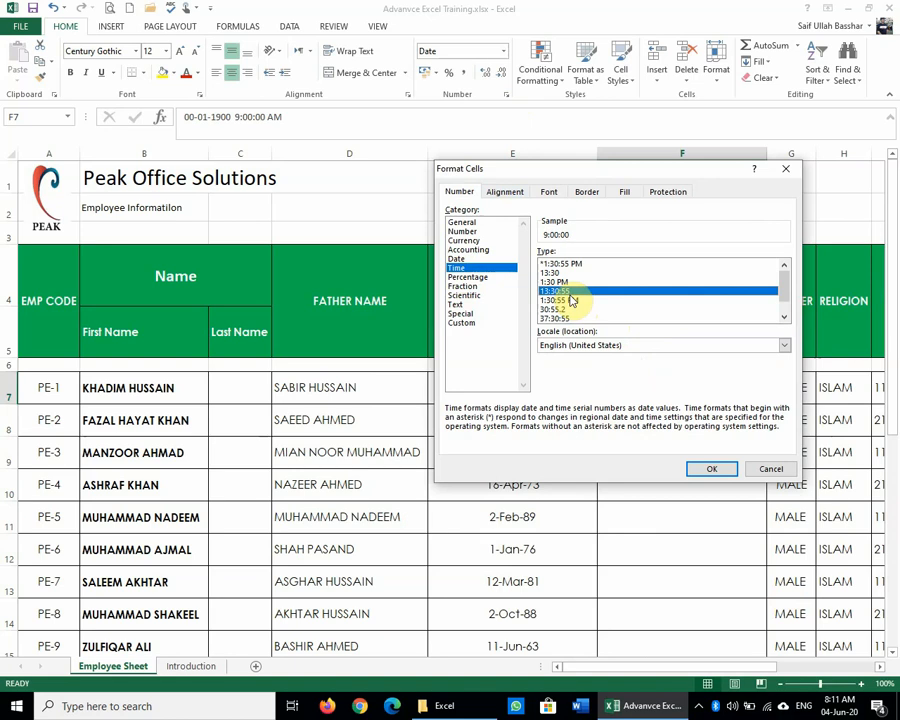
{"action": "left_click", "coordinate": [705, 467]}
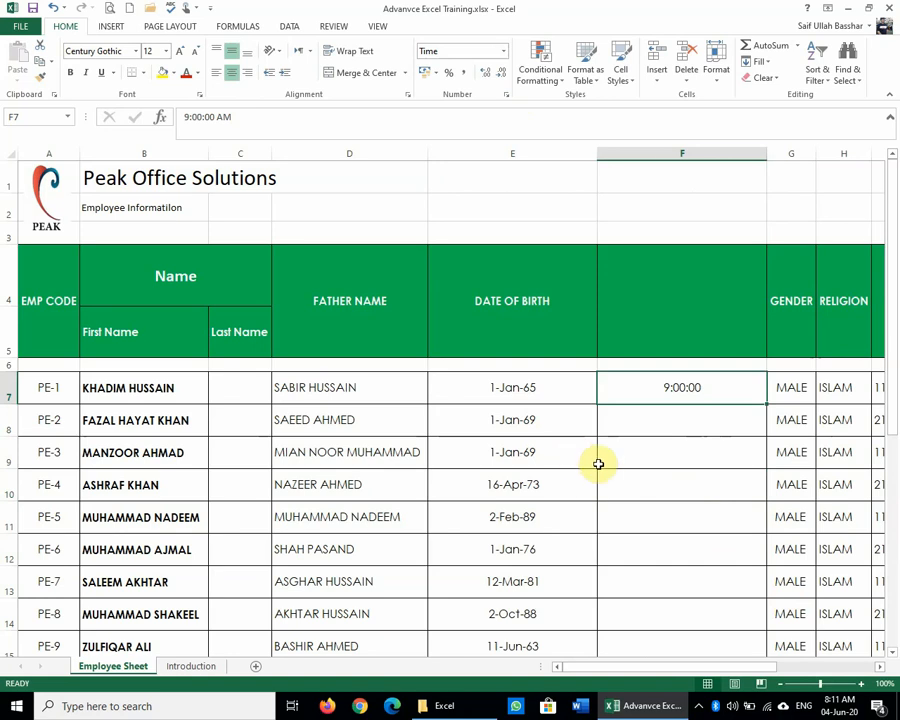
Step: Apply Time from the Number Format list to F7 so it reads 9:00:00 AM
{"action": "left_click", "coordinate": [640, 452]}
{"action": "left_click", "coordinate": [716, 382]}
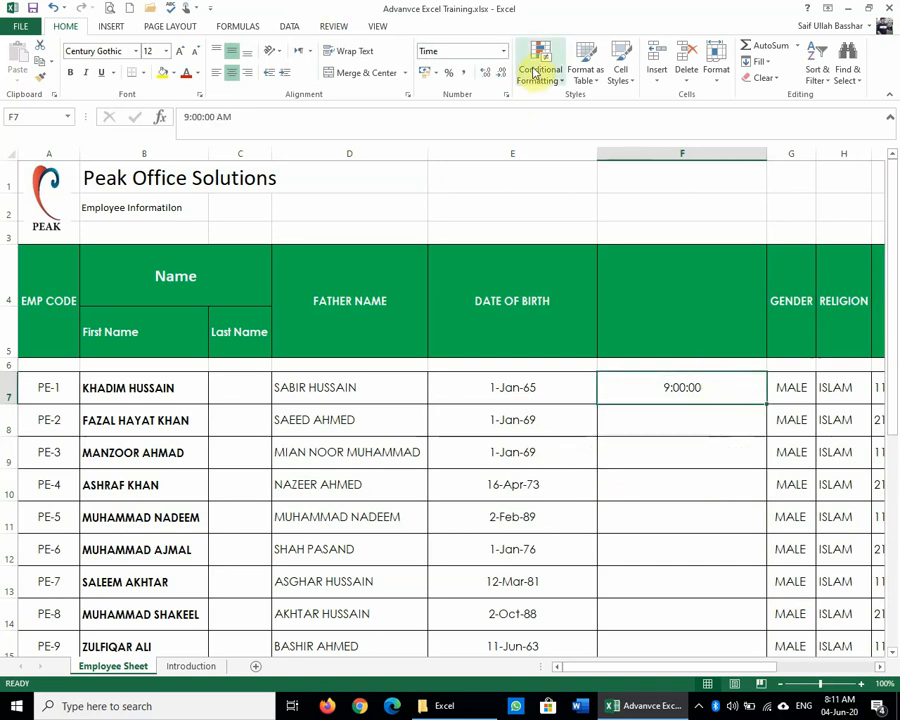
{"action": "left_click", "coordinate": [504, 51]}
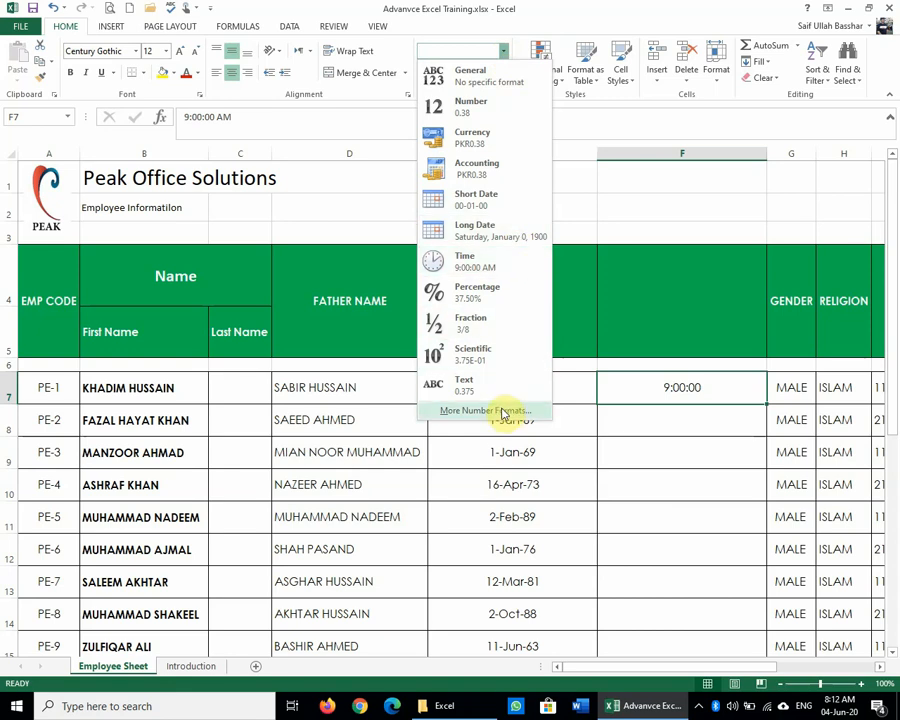
{"action": "left_click", "coordinate": [484, 274]}
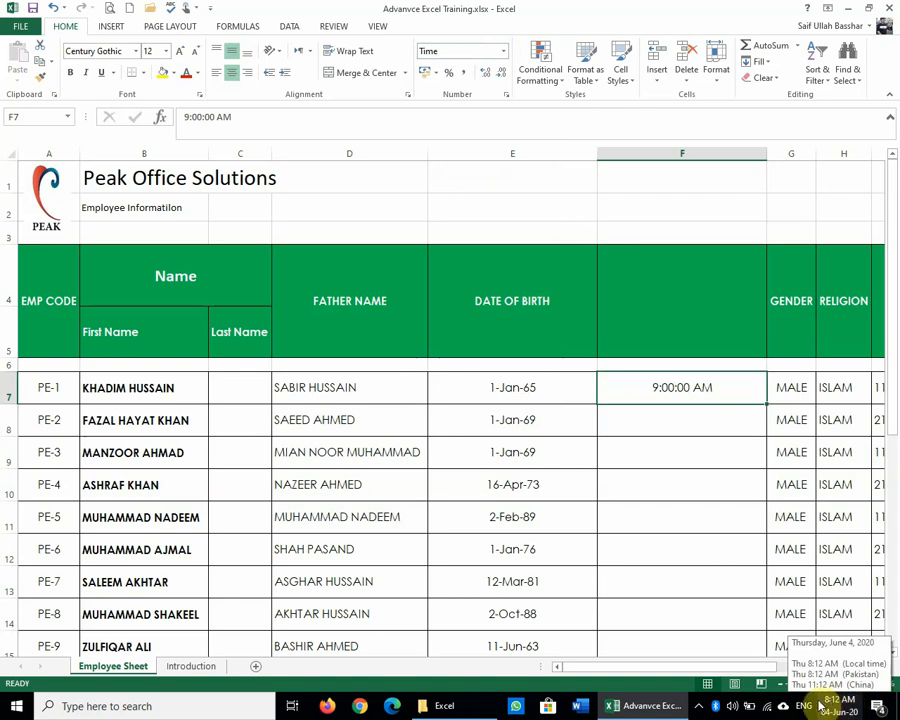
{"action": "left_click", "coordinate": [652, 414]}
{"action": "left_click", "coordinate": [652, 399]}
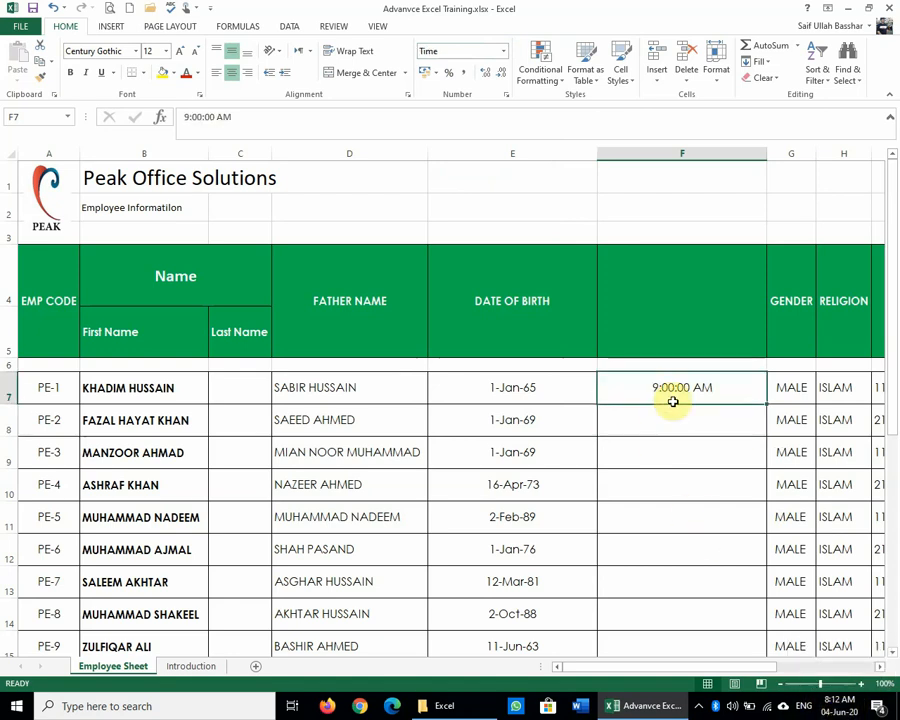
{"action": "left_click", "coordinate": [672, 426]}
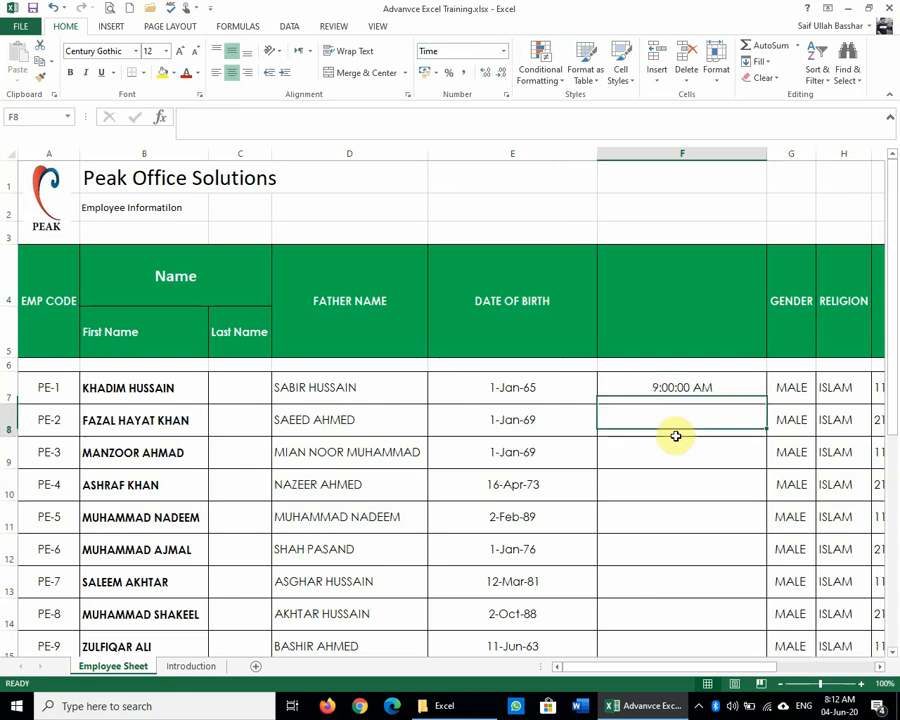
{"action": "left_click", "coordinate": [656, 382]}
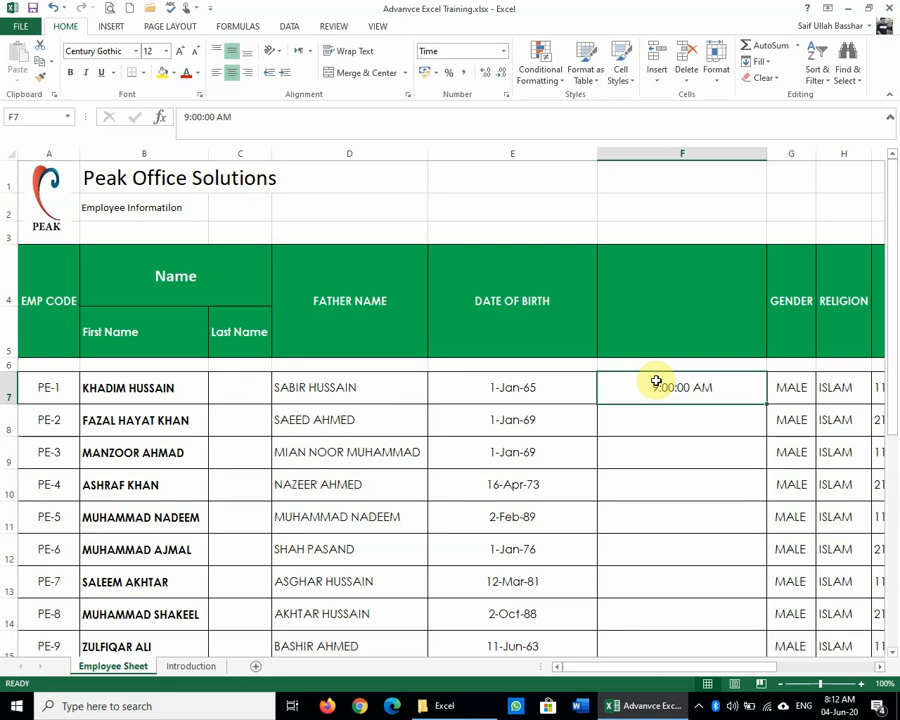
Step: Apply the 24-hour 13:30:55 time format through Format Cells
{"action": "left_click", "coordinate": [508, 96]}
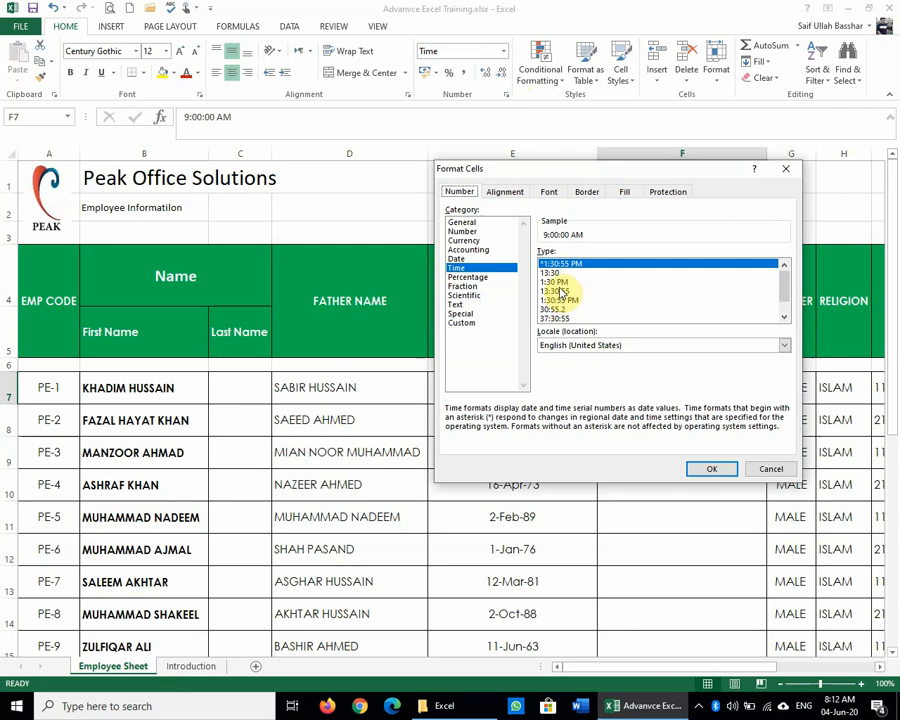
{"action": "scroll", "coordinate": [562, 290], "scroll_direction": "down", "scroll_amount": 1}
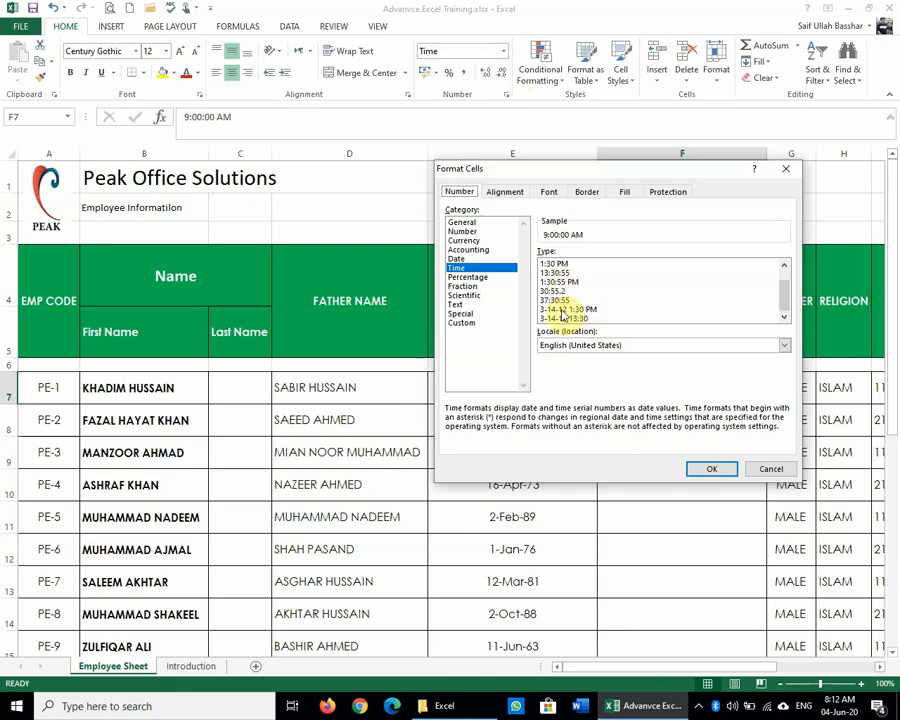
{"action": "left_click", "coordinate": [556, 272]}
{"action": "left_click", "coordinate": [708, 467]}
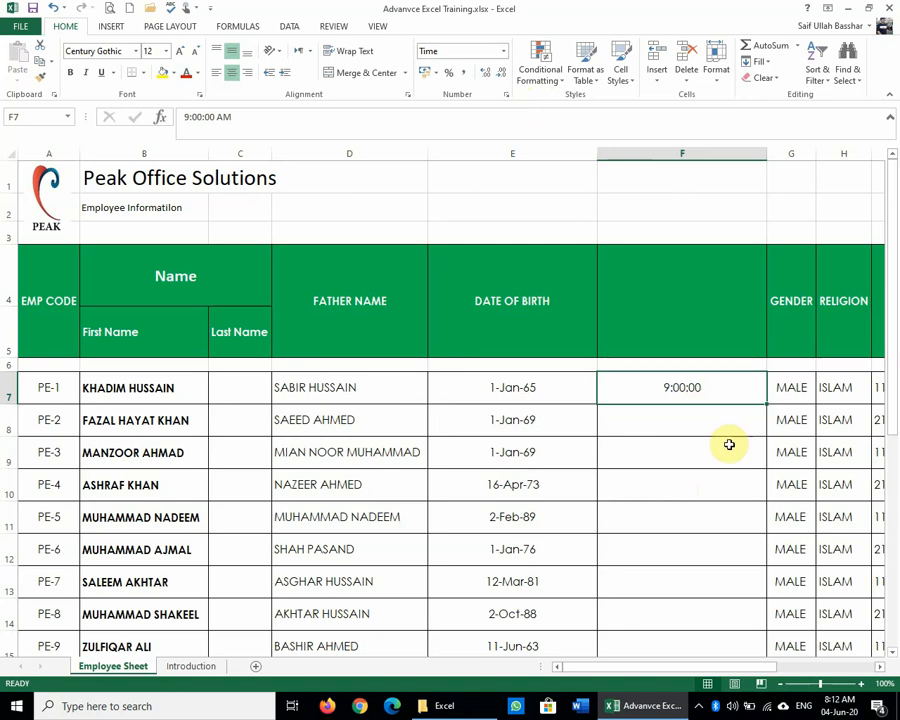
Step: Change F7's time from 9:00:00 AM to 7:00:00 PM, showing 19:00:00
{"action": "left_click", "coordinate": [185, 117]}
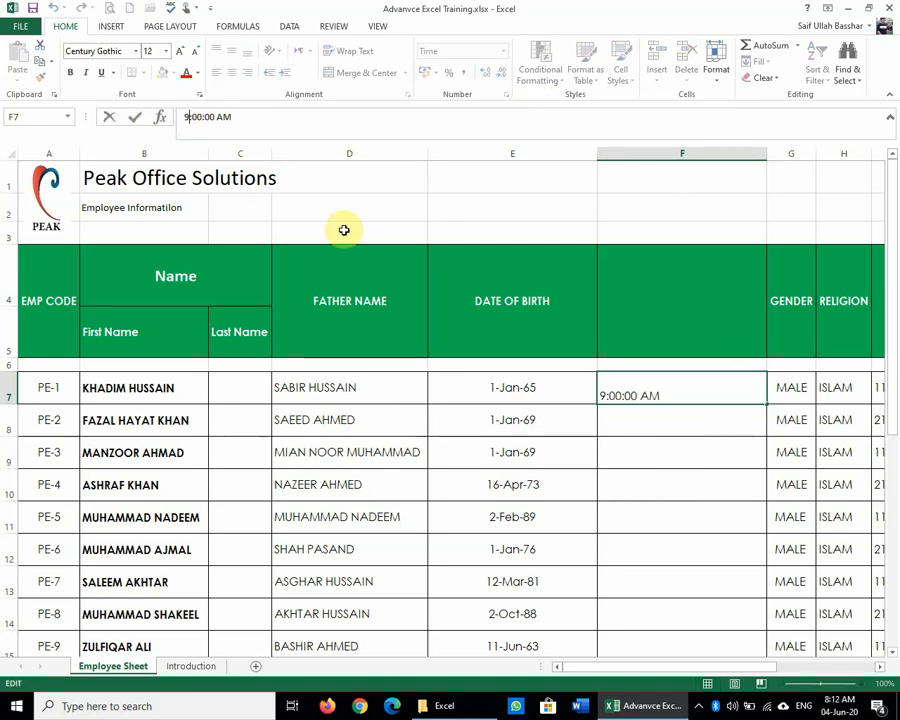
{"action": "key", "text": "BackSpace"}
{"action": "type", "text": "7"}
{"action": "key", "text": "Right"}
{"action": "key", "text": "Right"}
{"action": "key", "text": "Right"}
{"action": "key", "text": "Right"}
{"action": "key", "text": "Right"}
{"action": "key", "text": "Right"}
{"action": "key", "text": "Right"}
{"action": "key", "text": "Right"}
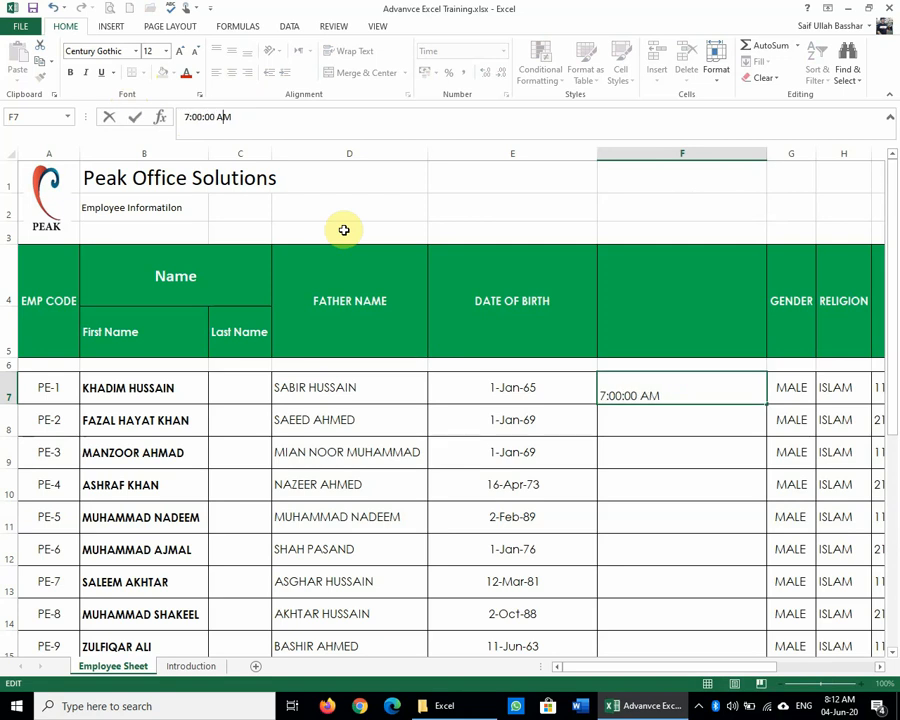
{"action": "key", "text": "BackSpace"}
{"action": "type", "text": "P"}
{"action": "key", "text": "Return"}
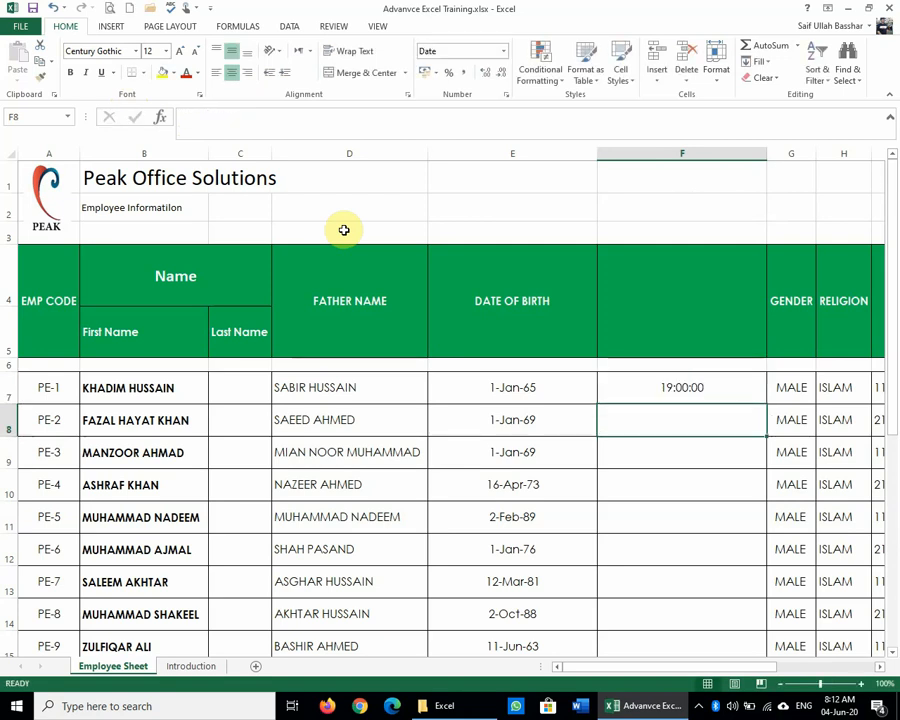
{"action": "key", "text": "Up"}
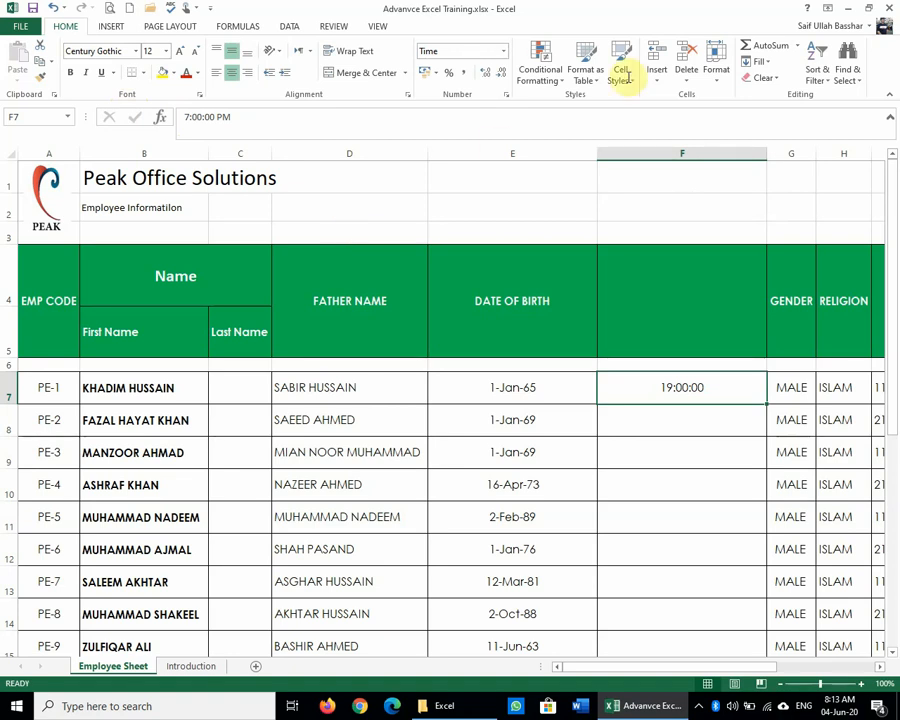
Step: Delete the inserted time column F and the Last Name column C
{"action": "left_click", "coordinate": [708, 150]}
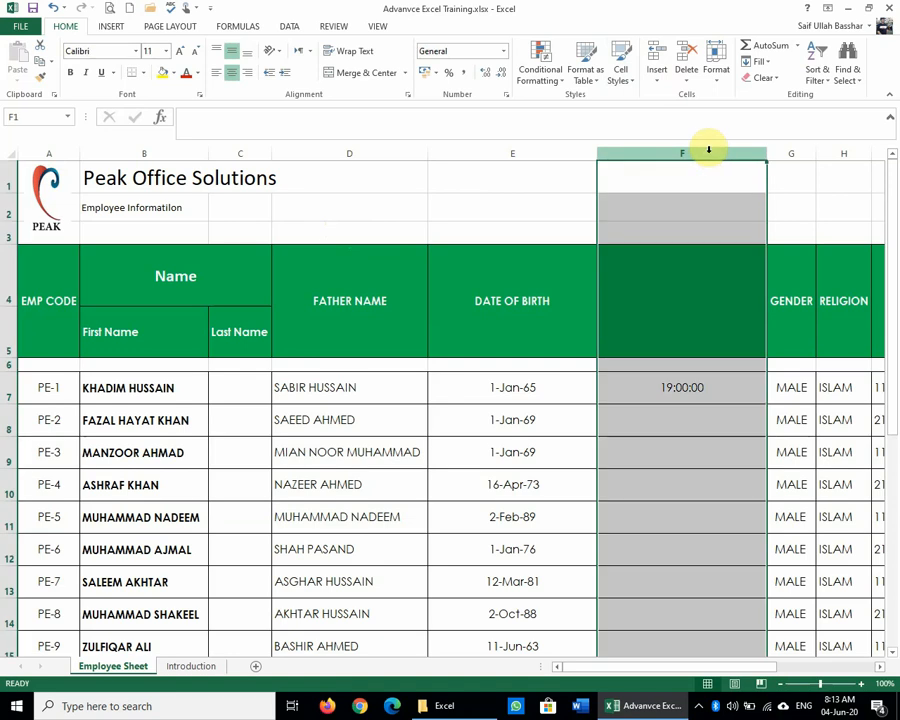
{"action": "key", "text": "ctrl+minus"}
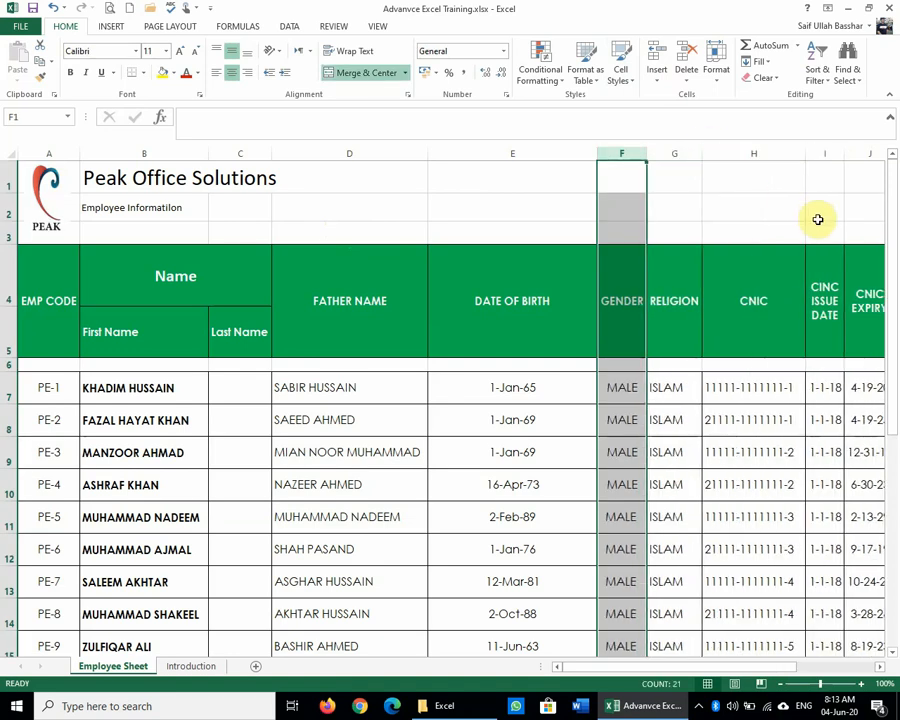
{"action": "left_click", "coordinate": [242, 153]}
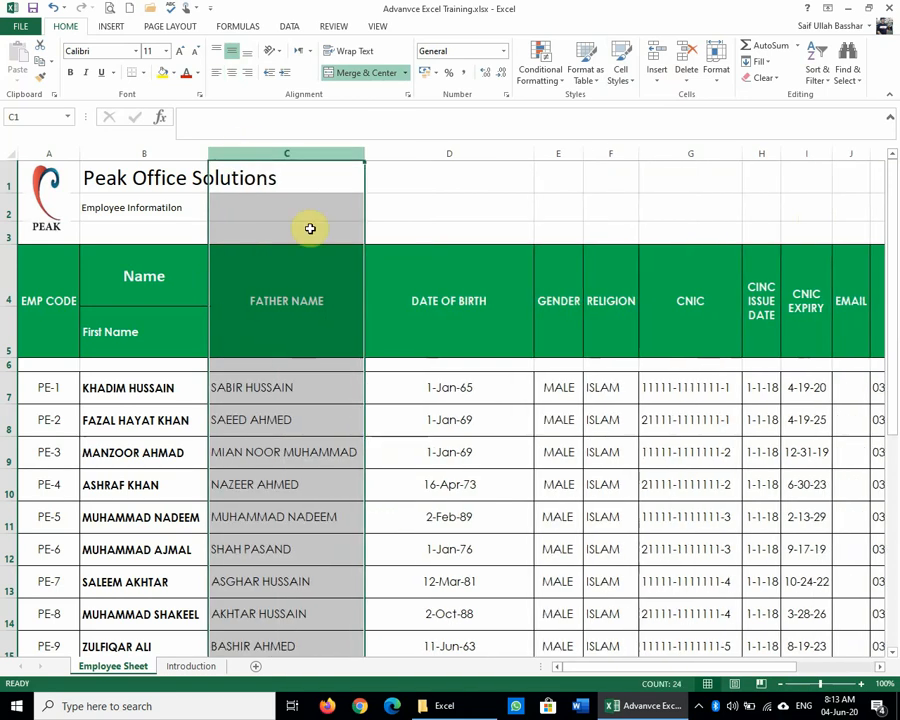
{"action": "left_click", "coordinate": [445, 449]}
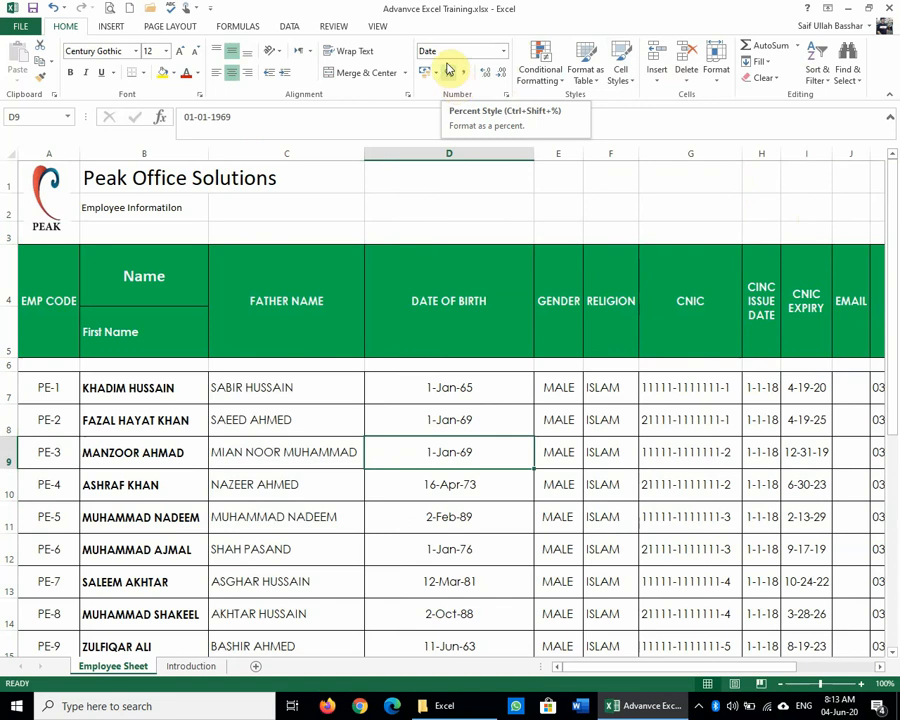
{"action": "left_click", "coordinate": [505, 56]}
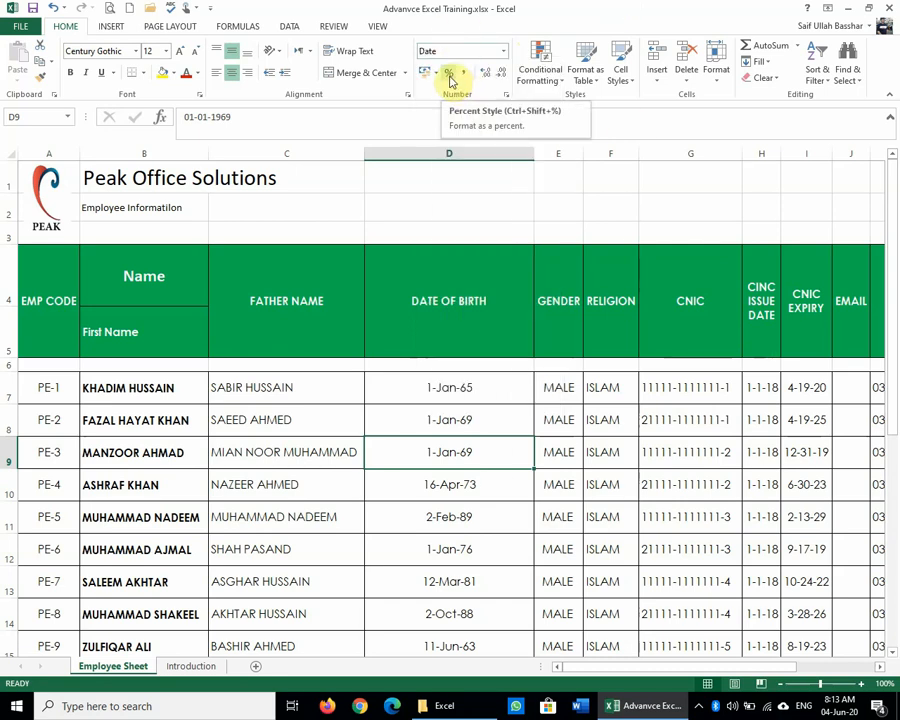
{"action": "left_click", "coordinate": [605, 450]}
Step: Select the Gross Salary values from N7 down to the empty cell N29
{"action": "left_click", "coordinate": [881, 667]}
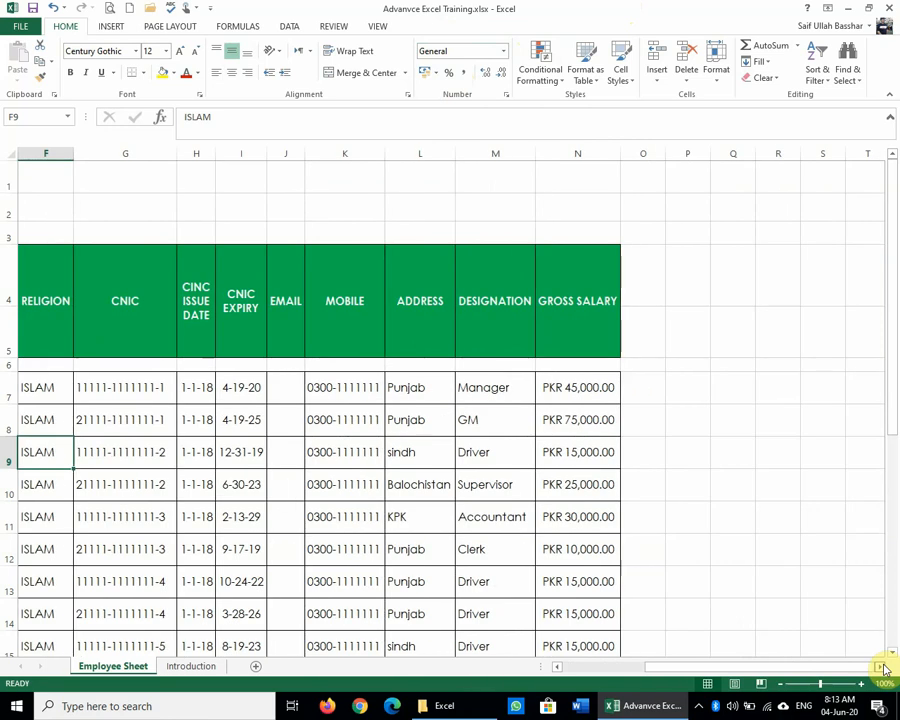
{"action": "left_click", "coordinate": [884, 669]}
{"action": "scroll", "coordinate": [590, 552], "scroll_direction": "down", "scroll_amount": 5}
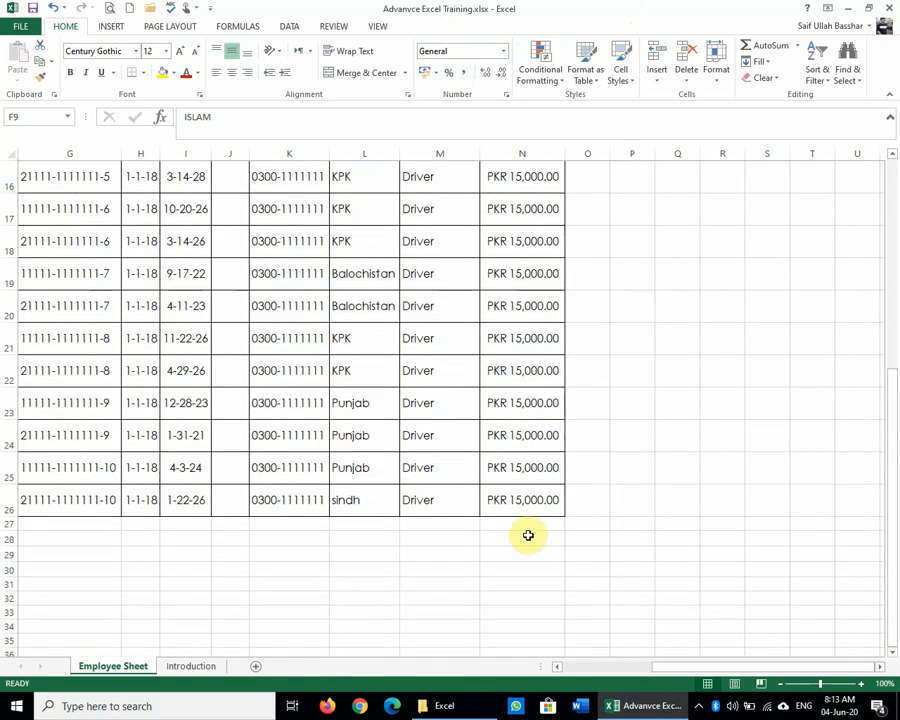
{"action": "left_click", "coordinate": [528, 536]}
{"action": "scroll", "coordinate": [552, 560], "scroll_direction": "up", "scroll_amount": 5}
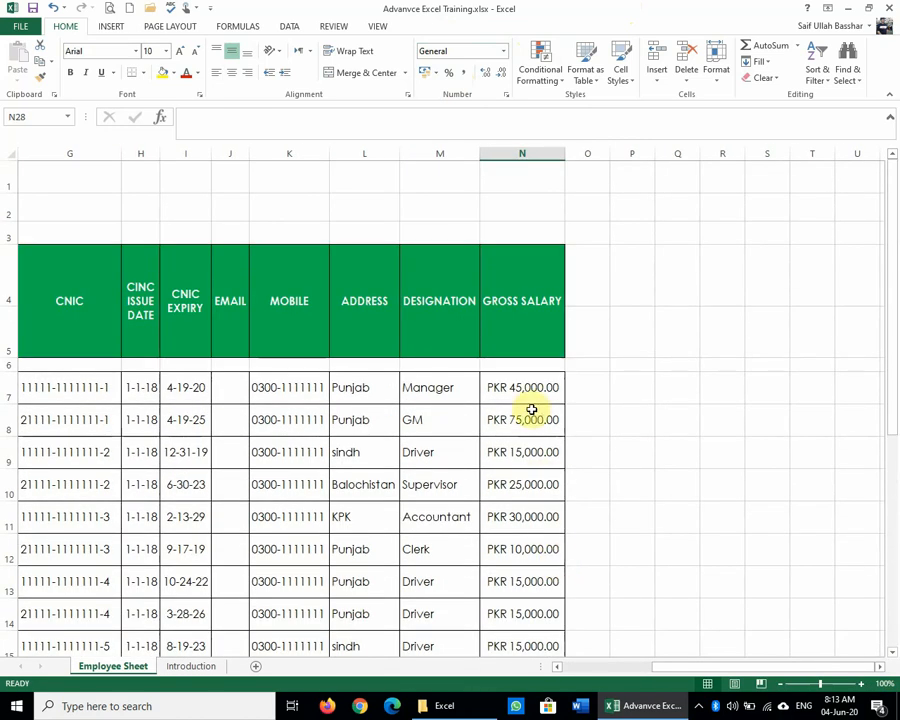
{"action": "left_click", "coordinate": [525, 392]}
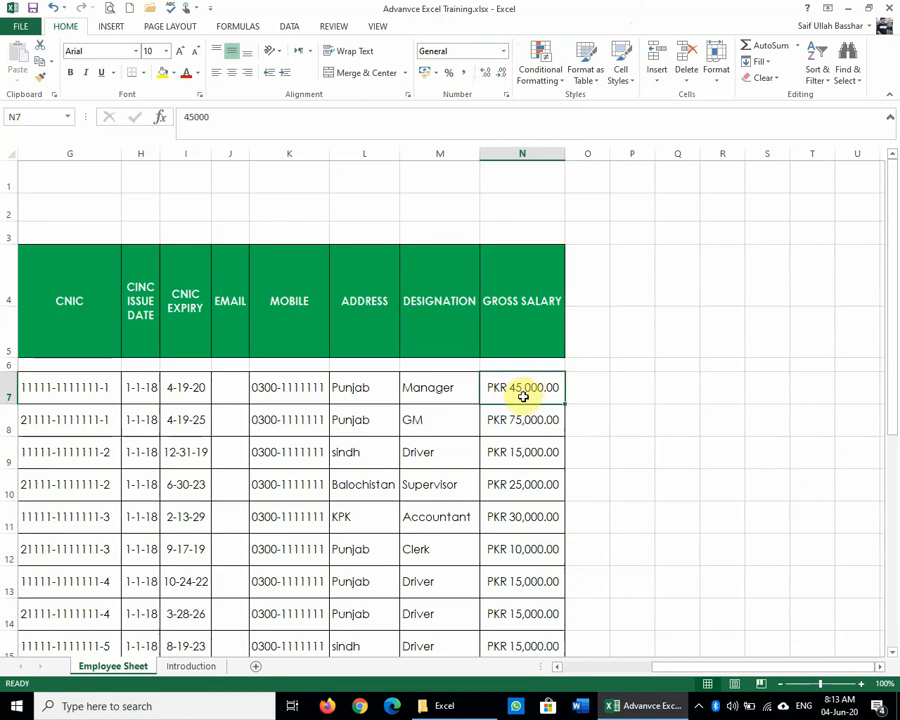
{"action": "left_click", "coordinate": [648, 430]}
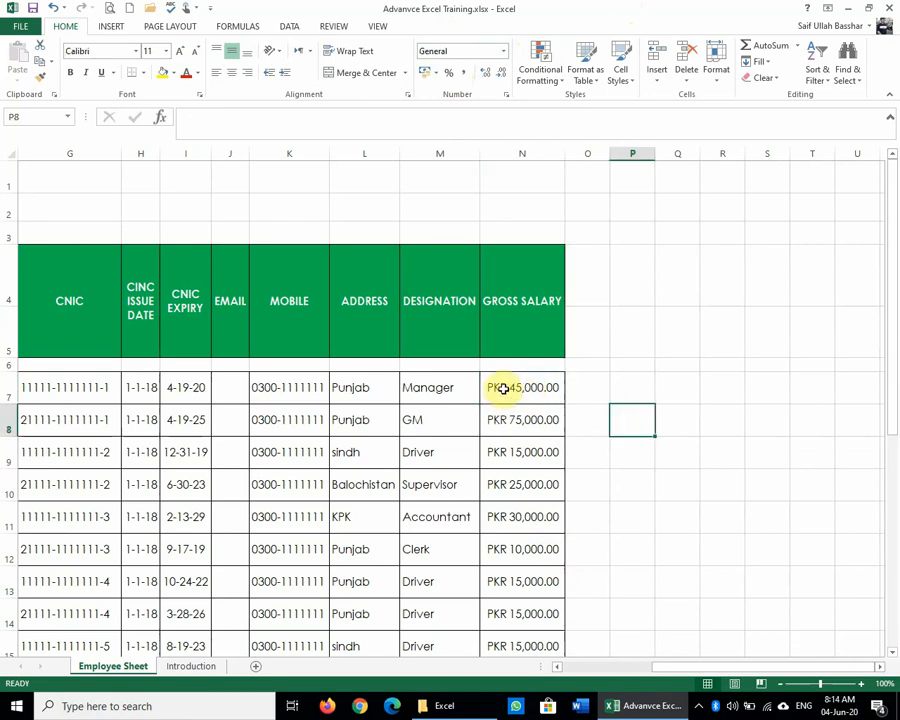
{"action": "key", "text": "shift+Down"}
{"action": "key", "text": "shift+Down"}
{"action": "left_click", "coordinate": [503, 389]}
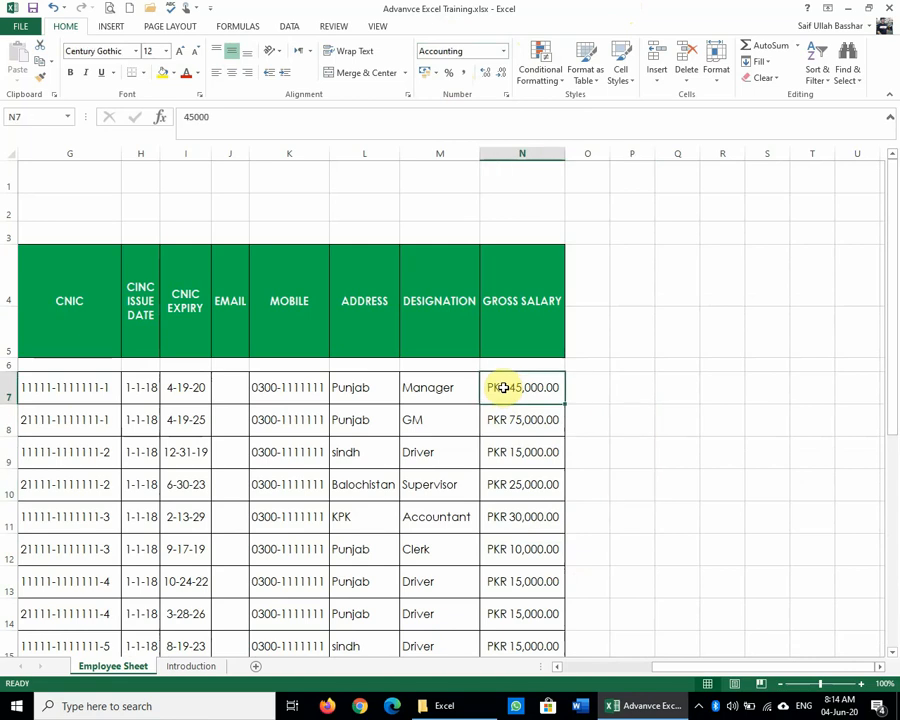
{"action": "key", "text": "shift+Down"}
{"action": "key", "text": "shift+Down"}
{"action": "key", "text": "shift+Down"}
{"action": "key", "text": "shift+Down"}
{"action": "key", "text": "shift+Down"}
{"action": "key", "text": "shift+Down"}
{"action": "key", "text": "shift+Down"}
{"action": "key", "text": "shift+Down"}
{"action": "key", "text": "shift+Down"}
{"action": "key", "text": "shift+Down"}
{"action": "key", "text": "shift+Down"}
{"action": "key", "text": "shift+Down"}
{"action": "key", "text": "shift+Down"}
{"action": "key", "text": "shift+Down"}
{"action": "key", "text": "shift+Down"}
{"action": "key", "text": "shift+Down"}
{"action": "key", "text": "shift+Down"}
{"action": "key", "text": "shift+Down"}
{"action": "key", "text": "shift+Down"}
{"action": "key", "text": "shift+Down"}
{"action": "key", "text": "shift+Down"}
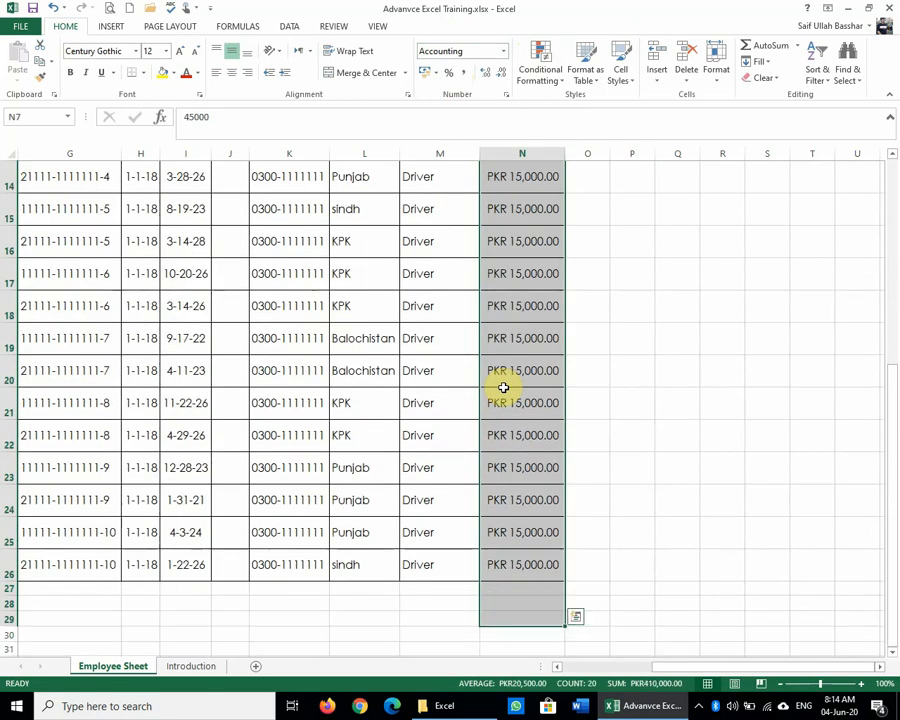
Step: AutoSum the salaries into N29 as =SUM(N7:N28), totalling PKR 410,000.00
{"action": "left_click", "coordinate": [770, 46]}
{"action": "scroll", "coordinate": [602, 362], "scroll_direction": "up", "scroll_amount": 1}
{"action": "scroll", "coordinate": [606, 382], "scroll_direction": "down", "scroll_amount": 5}
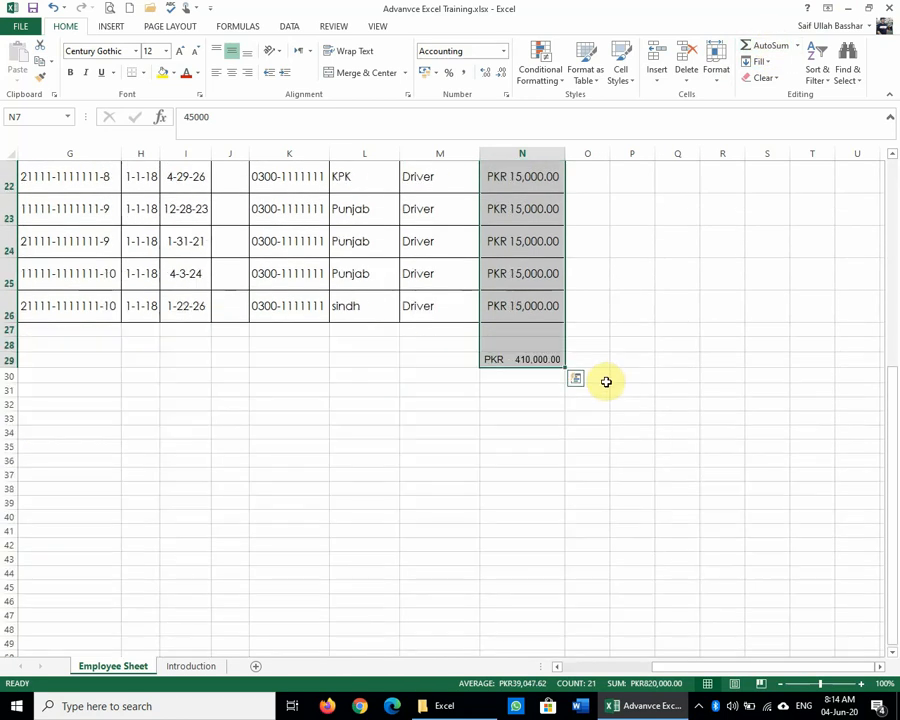
{"action": "left_click", "coordinate": [608, 382]}
{"action": "left_click", "coordinate": [526, 360]}
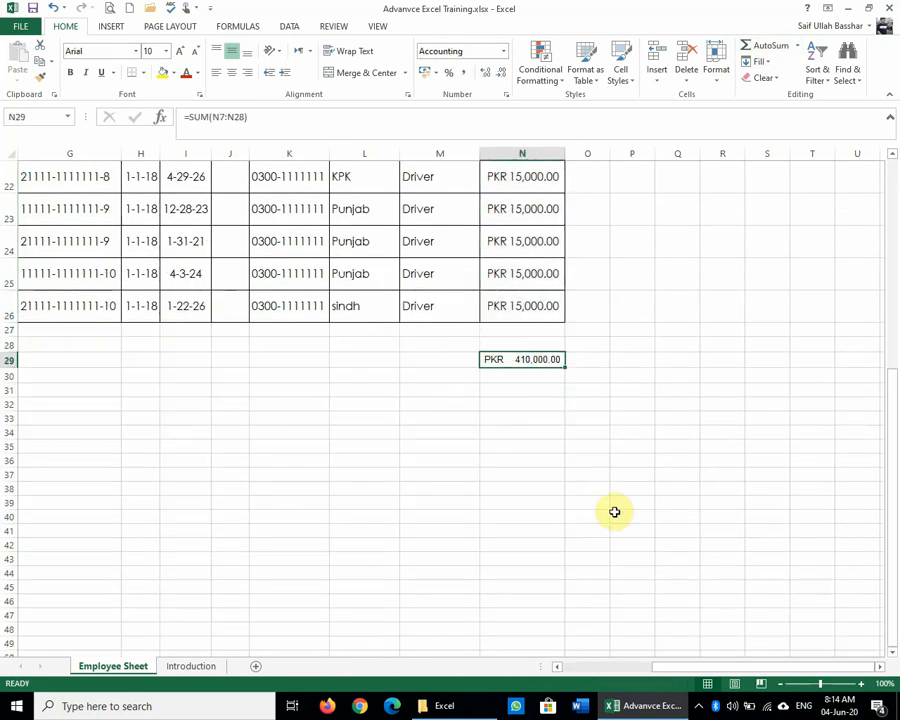
{"action": "scroll", "coordinate": [614, 512], "scroll_direction": "up", "scroll_amount": 2}
{"action": "scroll", "coordinate": [613, 510], "scroll_direction": "up", "scroll_amount": 2}
{"action": "scroll", "coordinate": [612, 508], "scroll_direction": "down", "scroll_amount": 3}
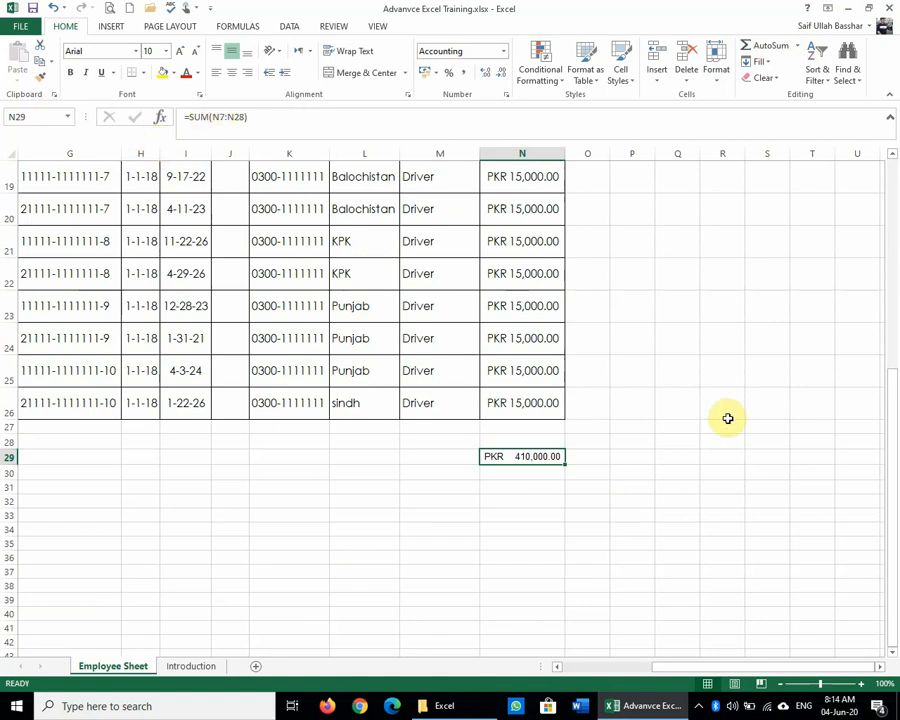
{"action": "scroll", "coordinate": [700, 395], "scroll_direction": "up", "scroll_amount": 6}
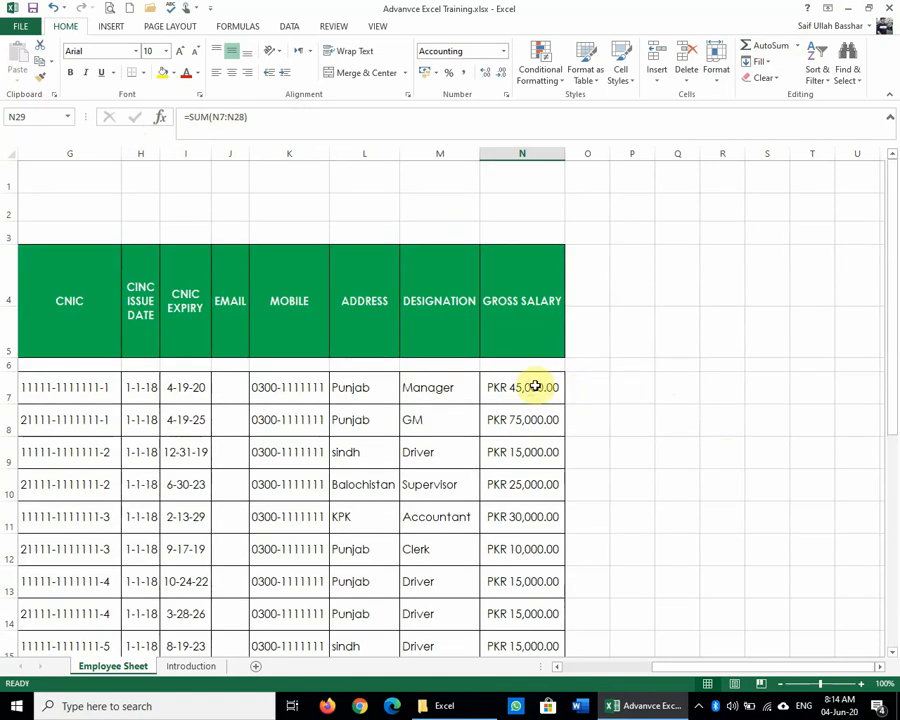
{"action": "scroll", "coordinate": [534, 383], "scroll_direction": "down", "scroll_amount": 5}
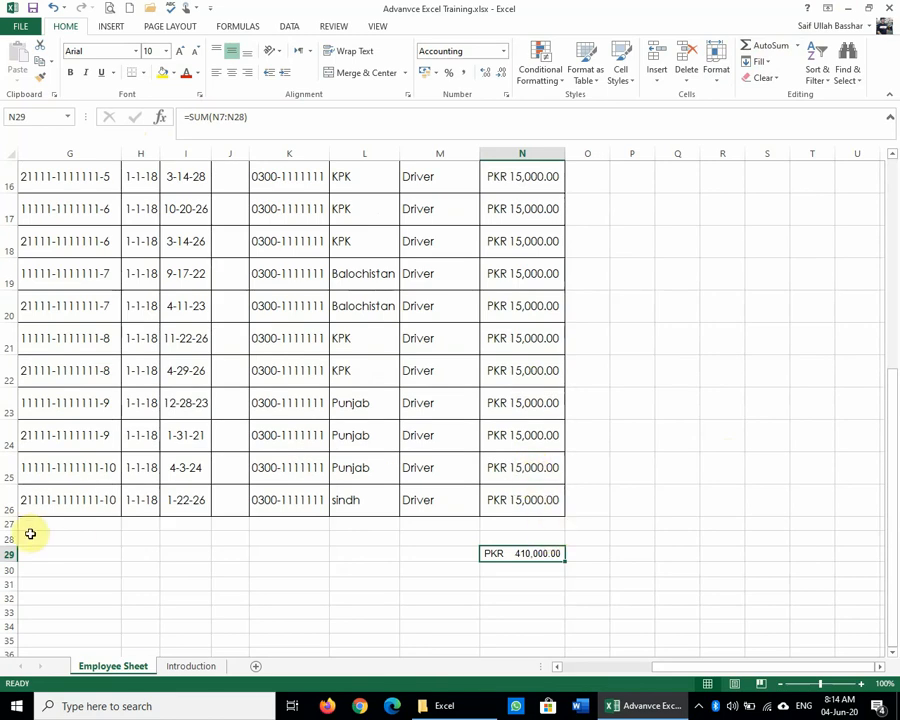
{"action": "left_click", "coordinate": [500, 535]}
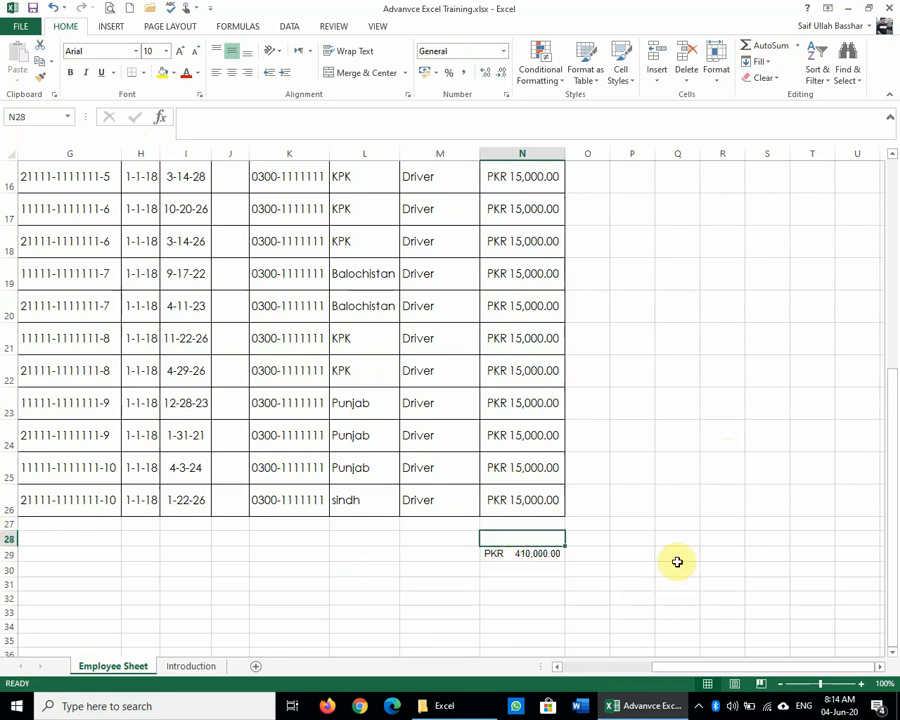
Step: Change the N29 total to =SUM(N7:N26) and make row 30 taller
{"action": "left_click", "coordinate": [533, 556]}
{"action": "double_click", "coordinate": [533, 556]}
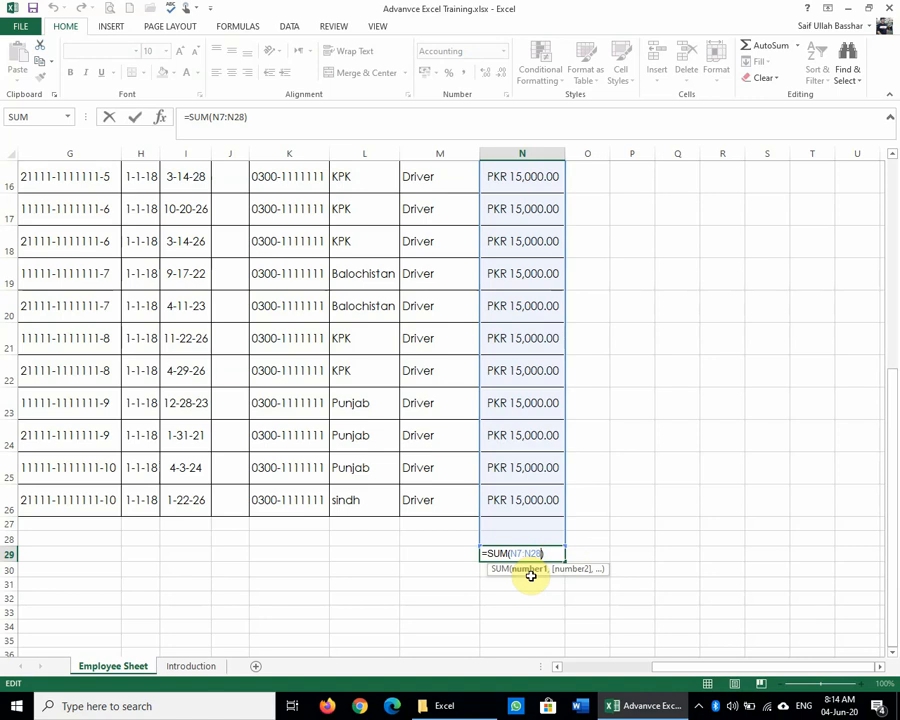
{"action": "left_click", "coordinate": [244, 127]}
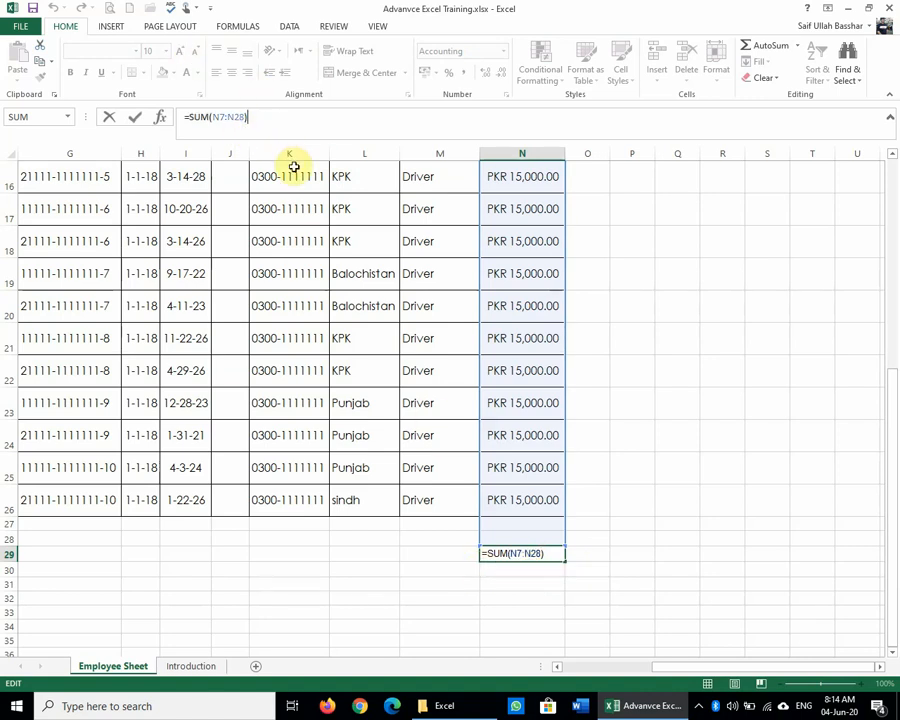
{"action": "key", "text": "Left"}
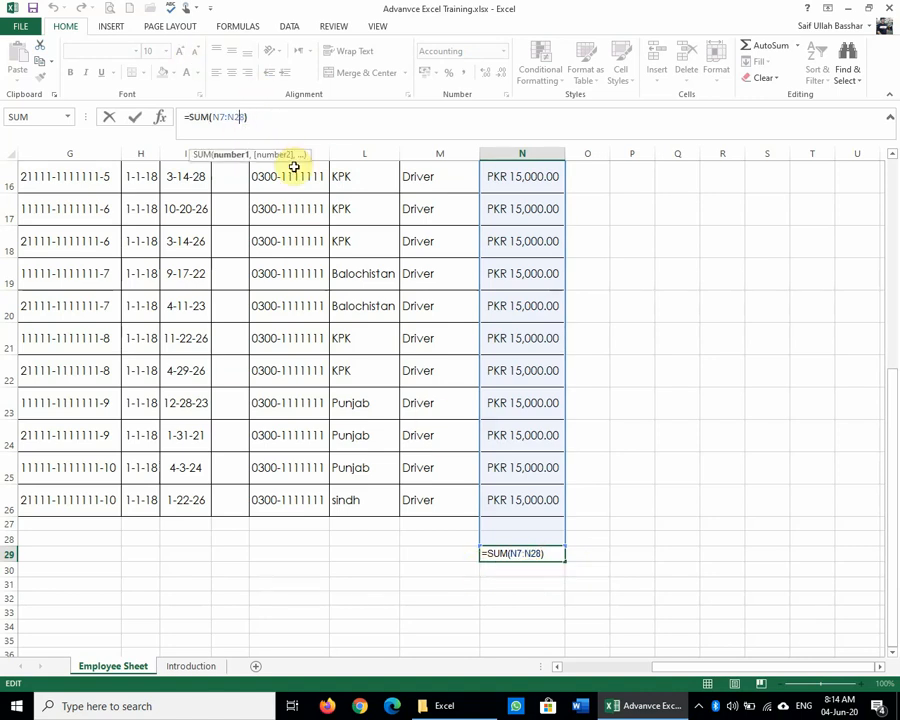
{"action": "key", "text": "Delete"}
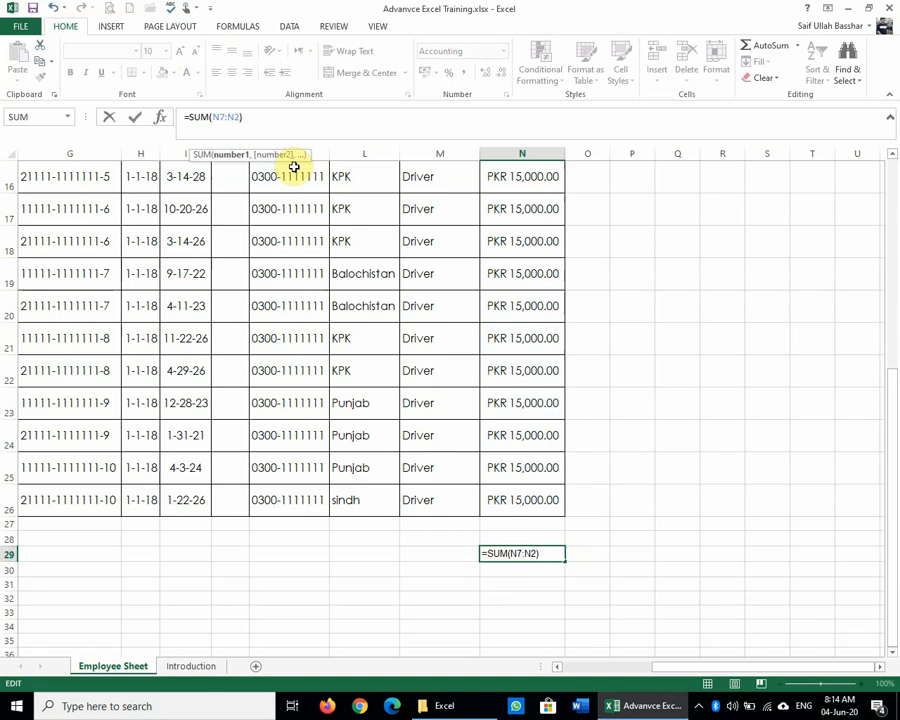
{"action": "type", "text": "6"}
{"action": "key", "text": "Return"}
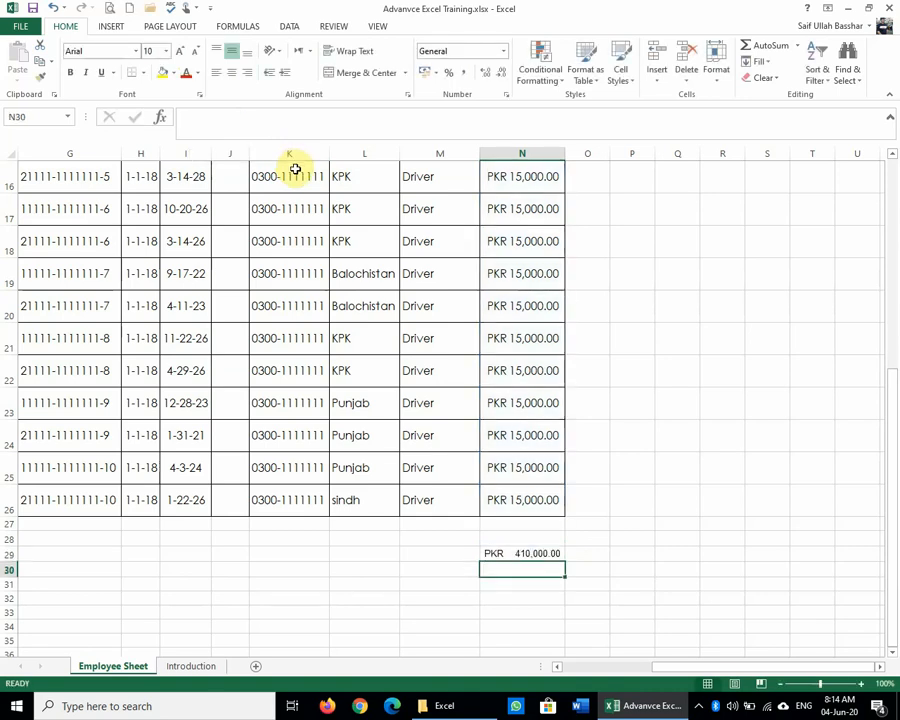
{"action": "double_click", "coordinate": [546, 553]}
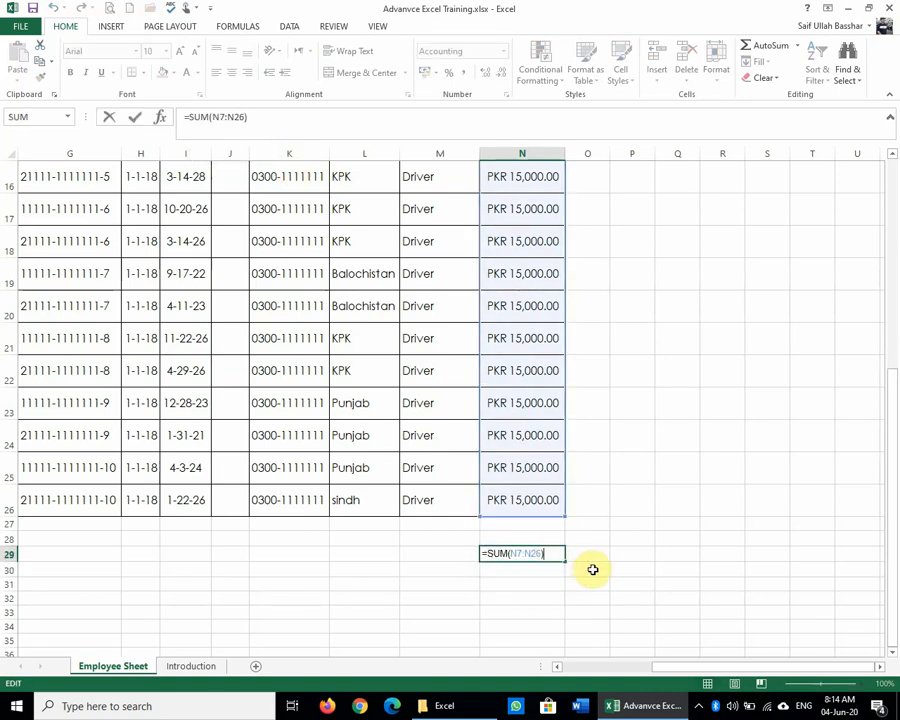
{"action": "key", "text": "Return"}
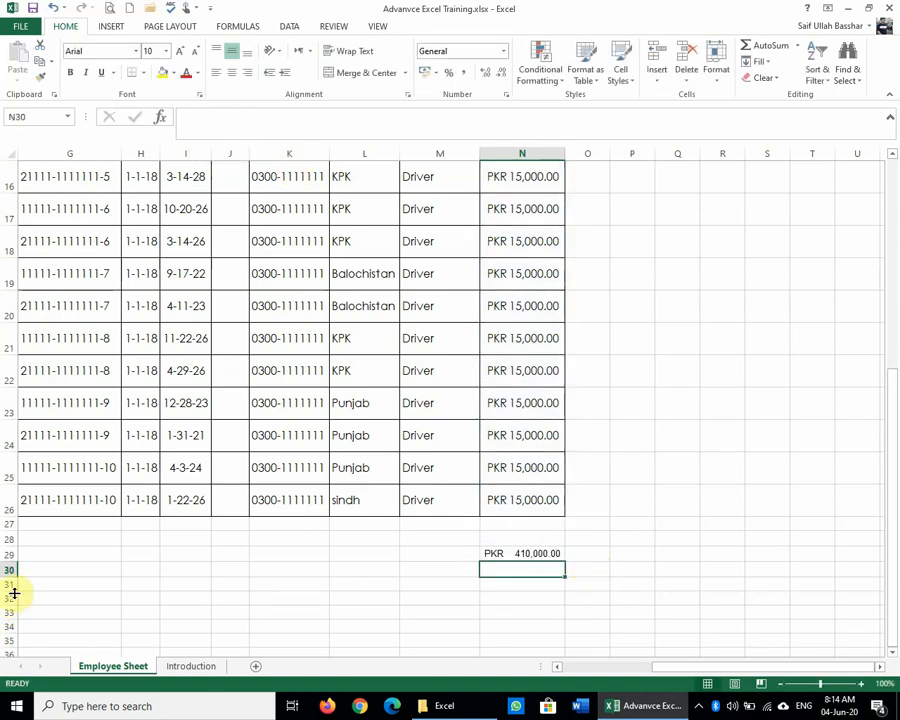
{"action": "left_click_drag", "start_coordinate": [9, 570], "coordinate": [10, 595]}
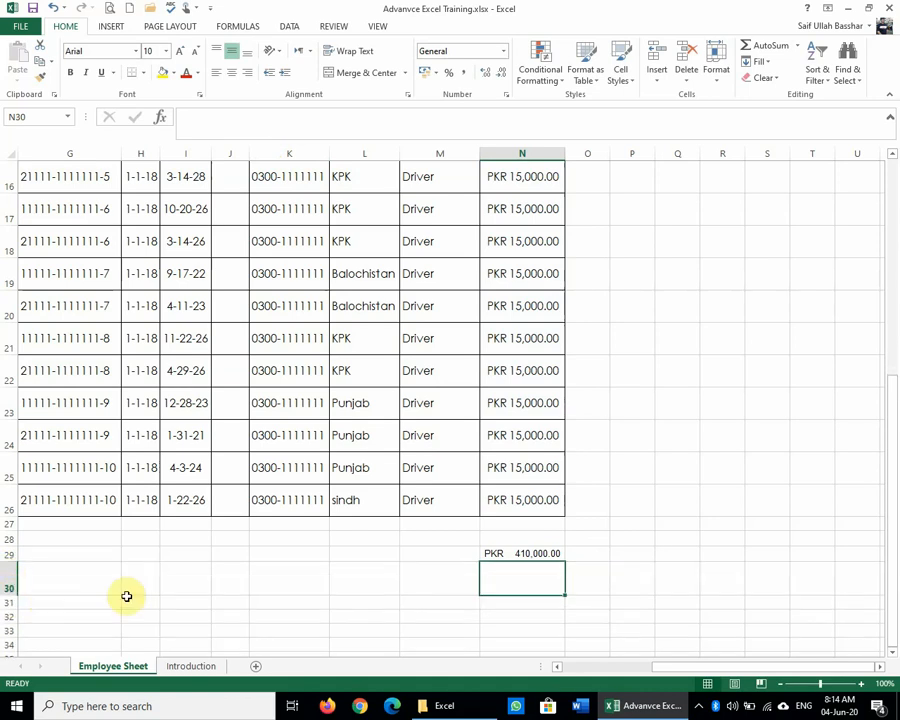
Step: Change the whole sheet's font from Century Gothic to Arial
{"action": "left_click", "coordinate": [12, 155]}
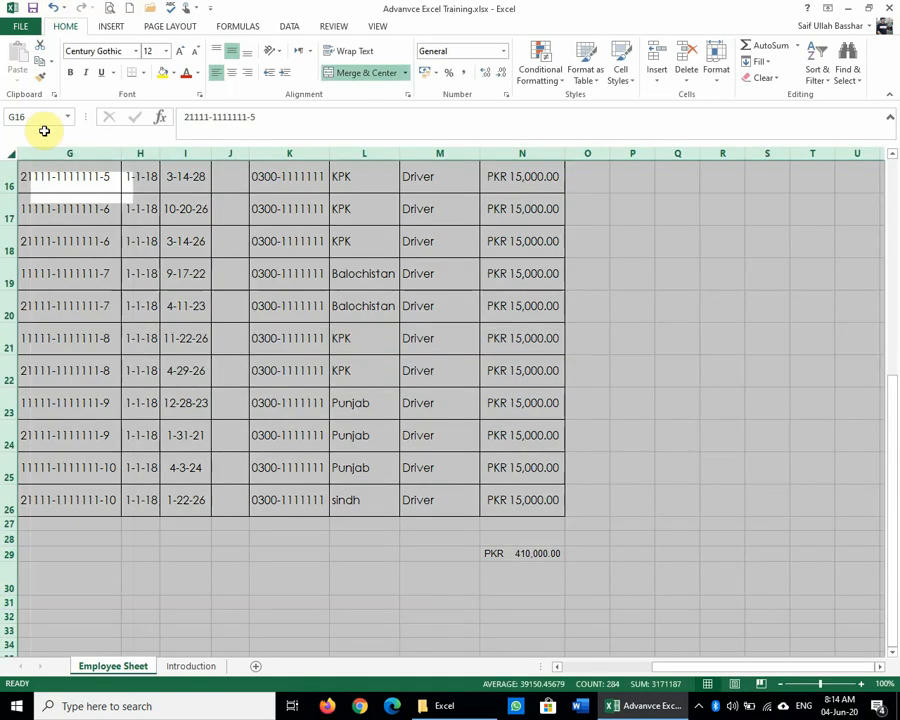
{"action": "left_click", "coordinate": [166, 51]}
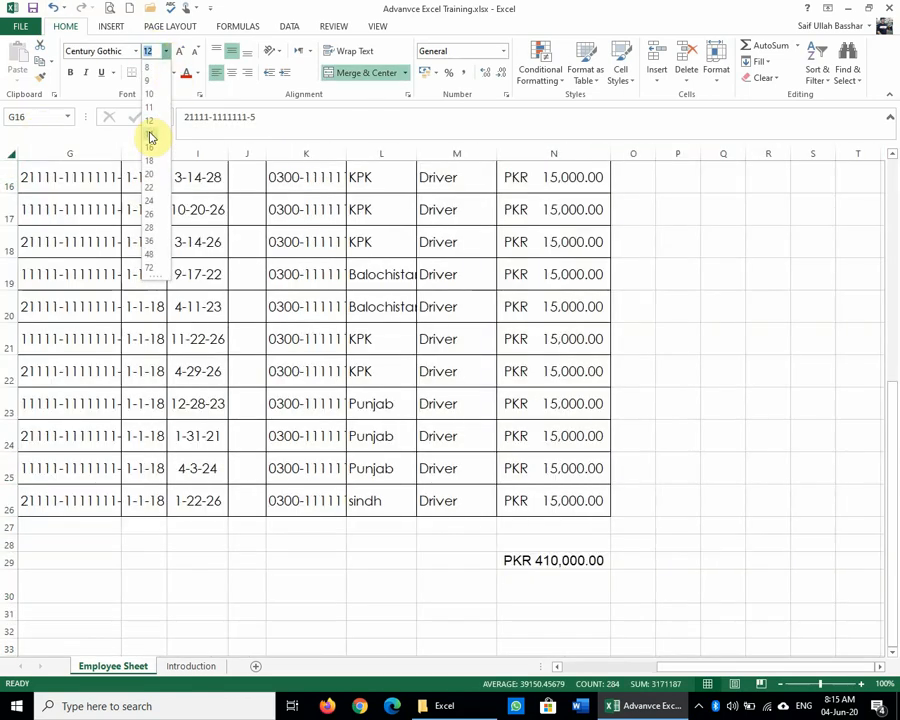
{"action": "left_click", "coordinate": [152, 120]}
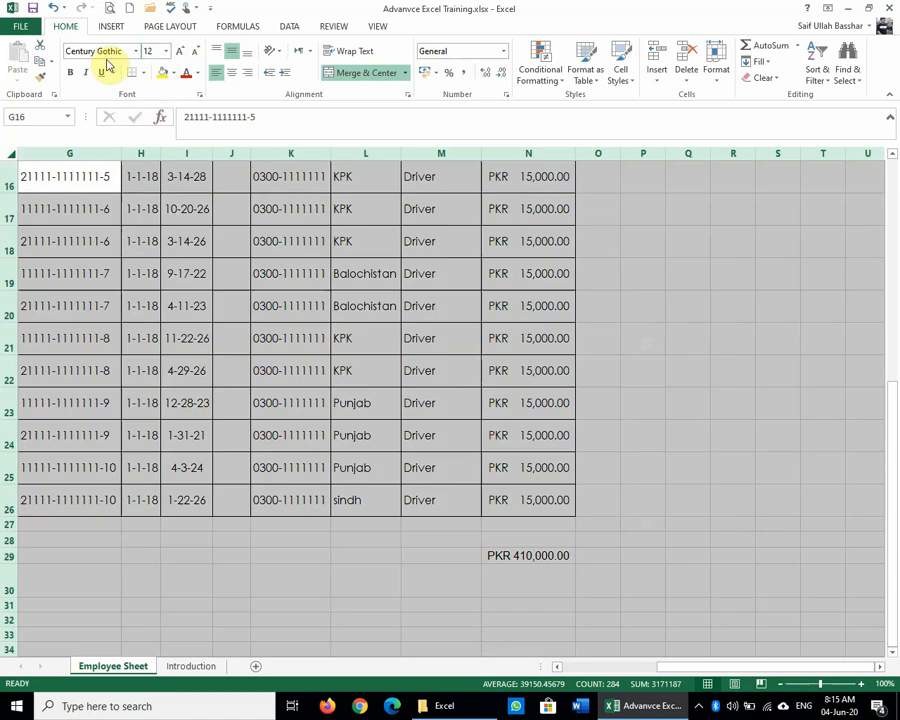
{"action": "left_click", "coordinate": [137, 53]}
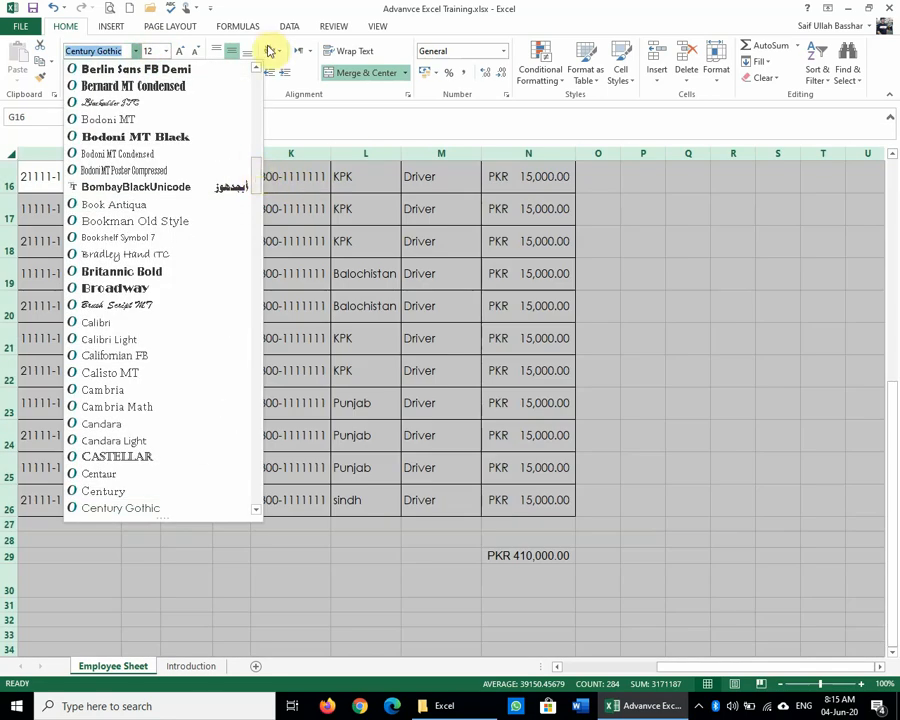
{"action": "scroll", "coordinate": [254, 179], "scroll_direction": "up", "scroll_amount": 10}
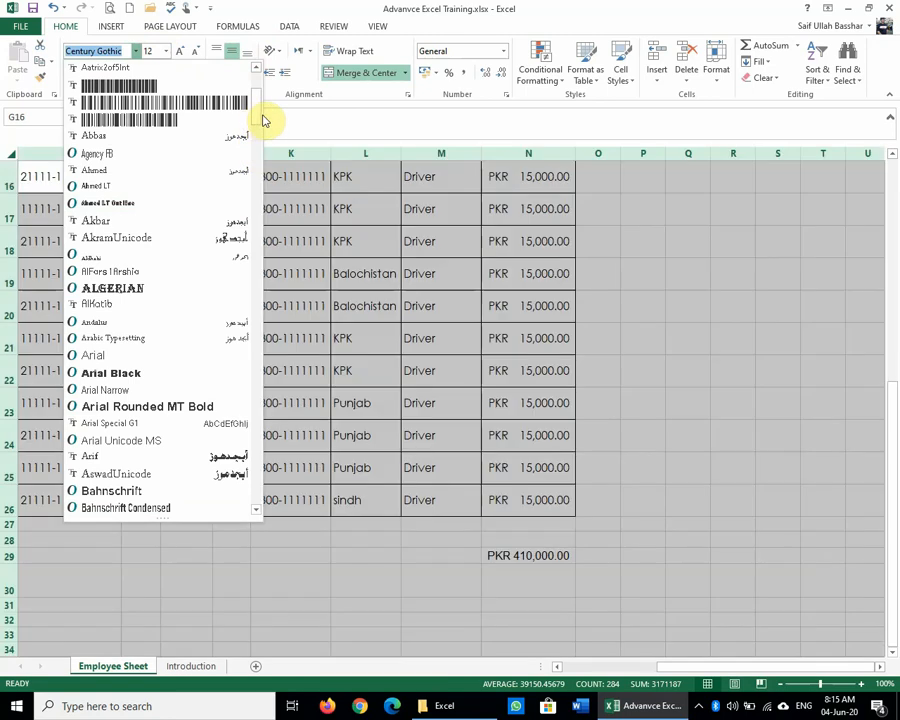
{"action": "scroll", "coordinate": [256, 108], "scroll_direction": "up", "scroll_amount": 3}
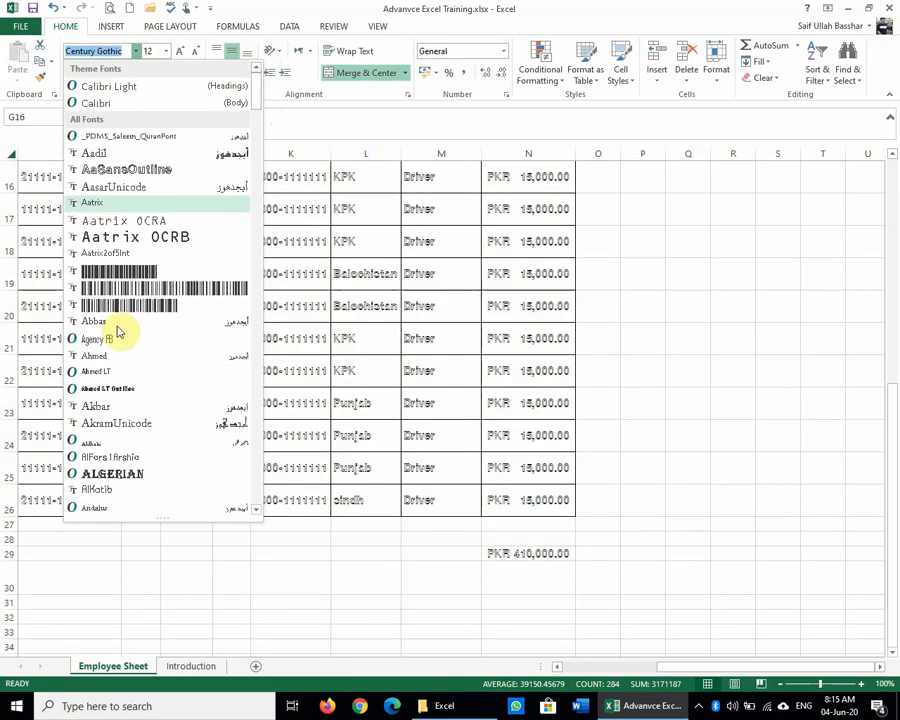
{"action": "scroll", "coordinate": [120, 420], "scroll_direction": "down", "scroll_amount": 2}
{"action": "scroll", "coordinate": [118, 425], "scroll_direction": "down", "scroll_amount": 4}
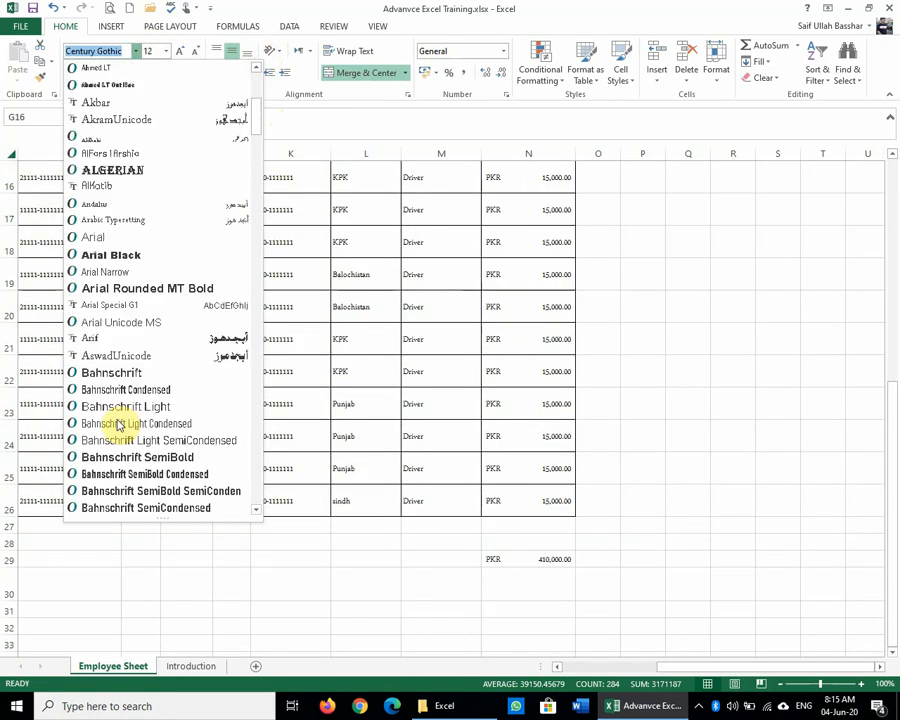
{"action": "left_click", "coordinate": [108, 237]}
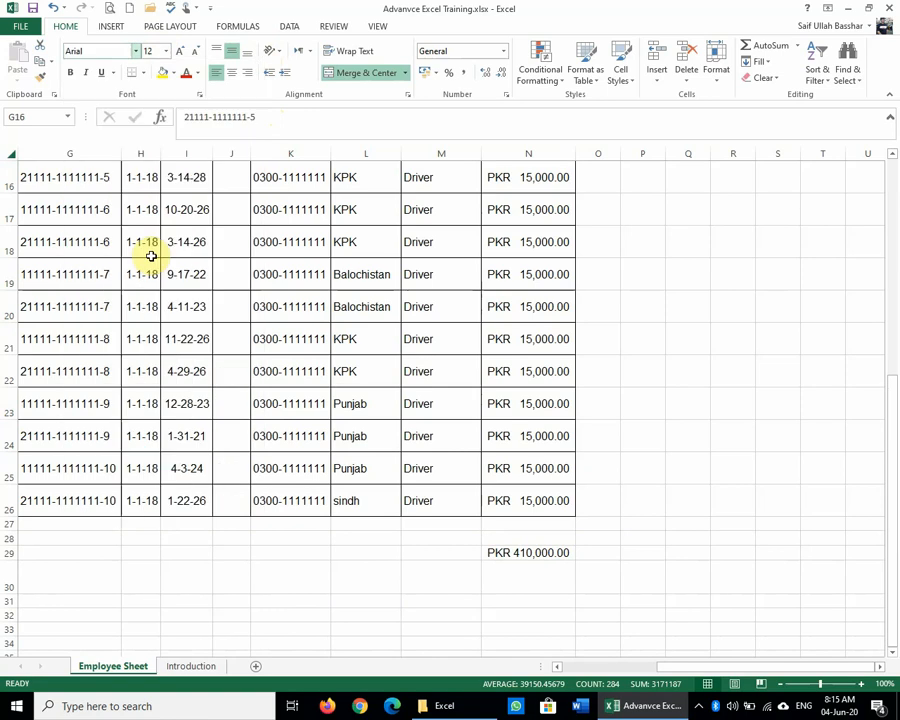
{"action": "left_click", "coordinate": [740, 306]}
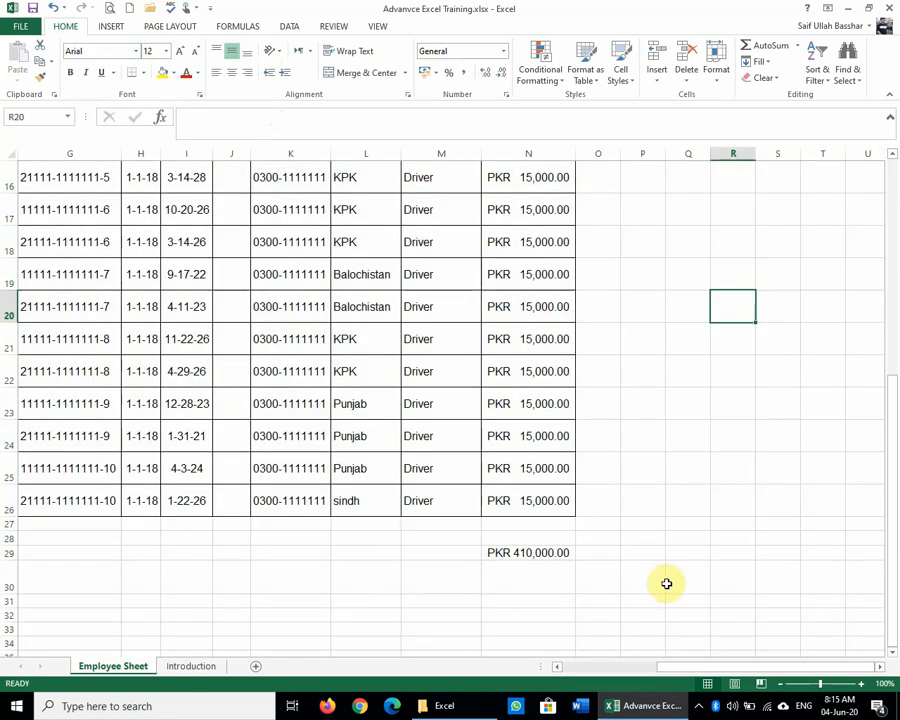
{"action": "left_click_drag", "start_coordinate": [740, 666], "coordinate": [707, 677]}
{"action": "scroll", "coordinate": [595, 484], "scroll_direction": "up", "scroll_amount": 5}
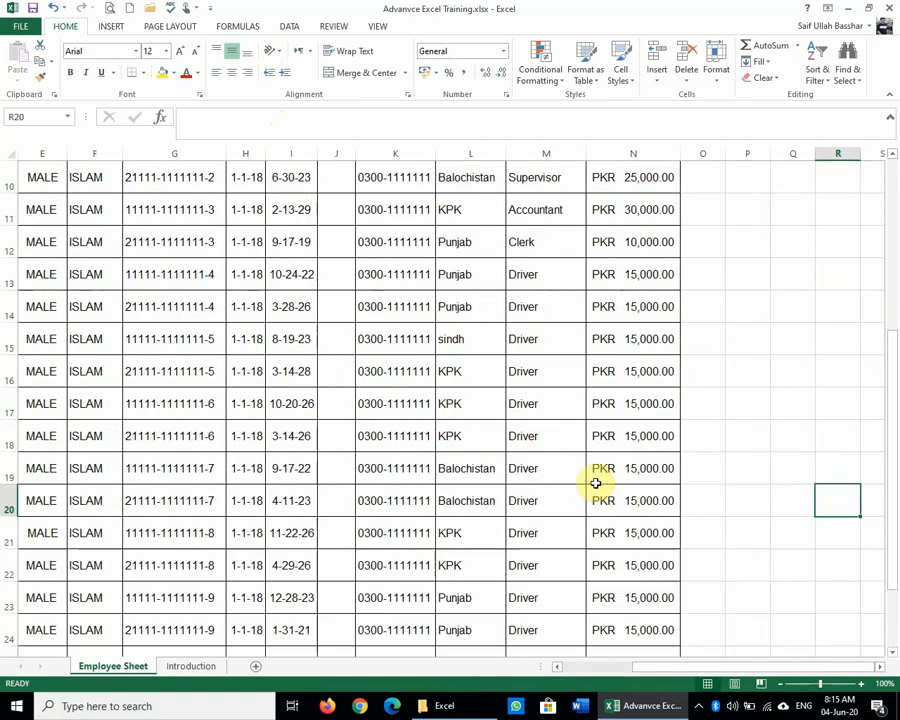
{"action": "scroll", "coordinate": [595, 484], "scroll_direction": "down", "scroll_amount": 2}
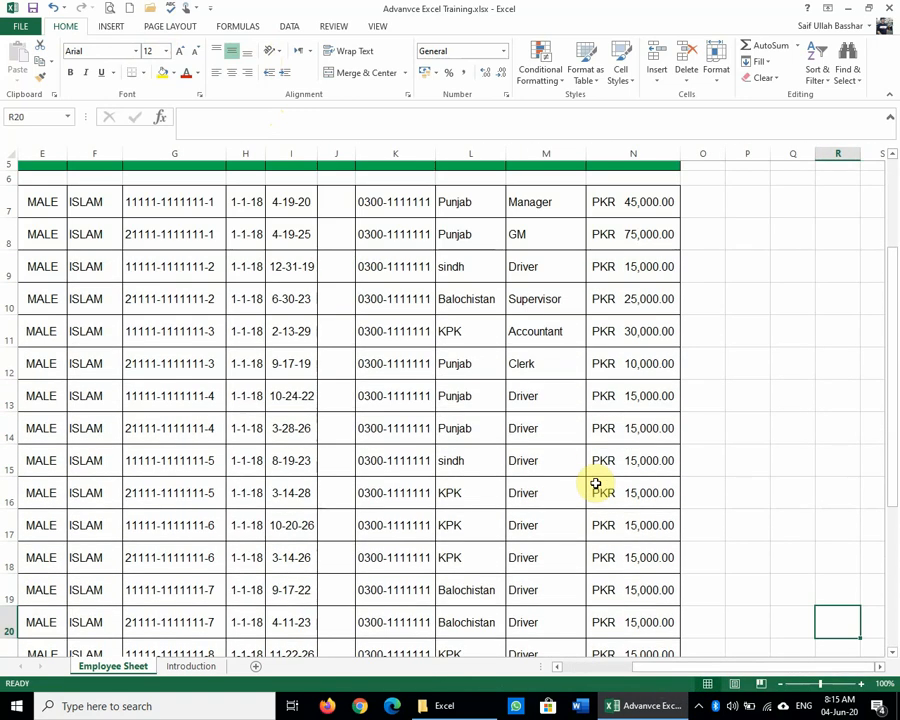
{"action": "scroll", "coordinate": [595, 484], "scroll_direction": "down", "scroll_amount": 4}
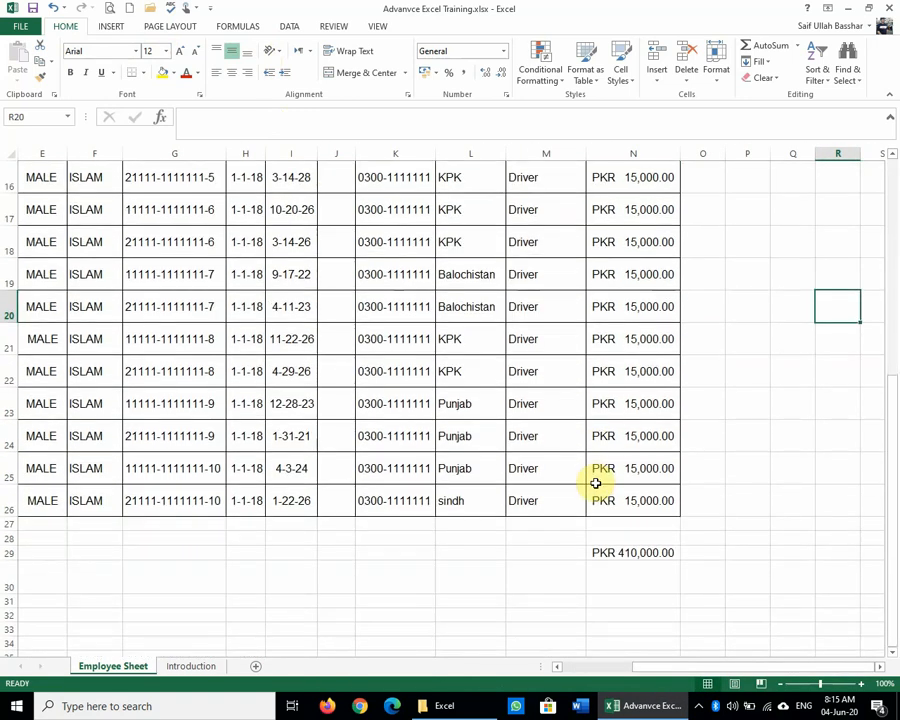
{"action": "scroll", "coordinate": [595, 484], "scroll_direction": "up", "scroll_amount": 5}
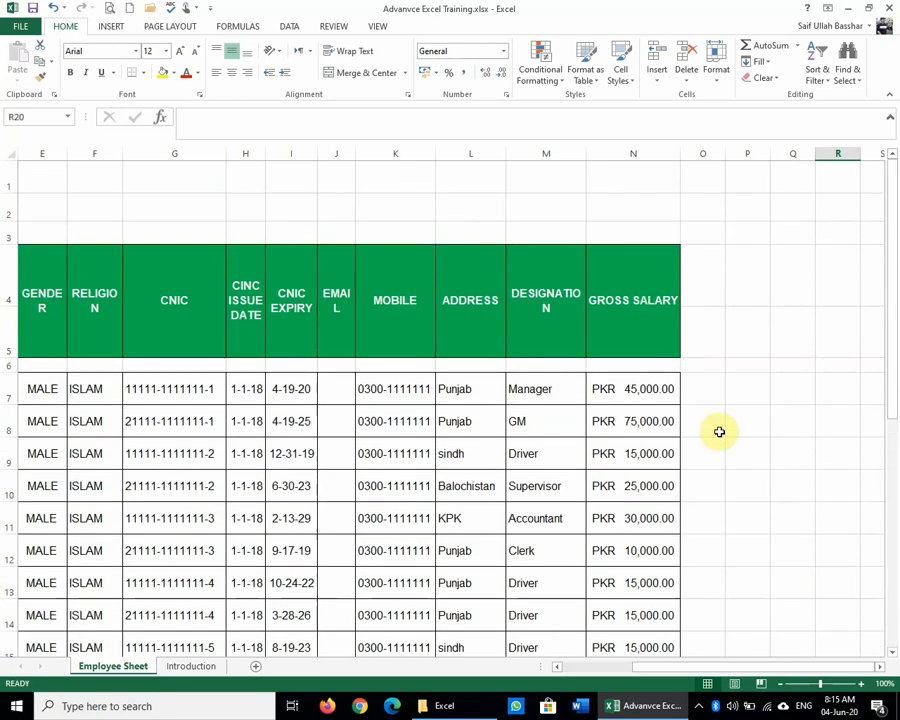
{"action": "left_click", "coordinate": [701, 396]}
{"action": "scroll", "coordinate": [753, 546], "scroll_direction": "down", "scroll_amount": 3}
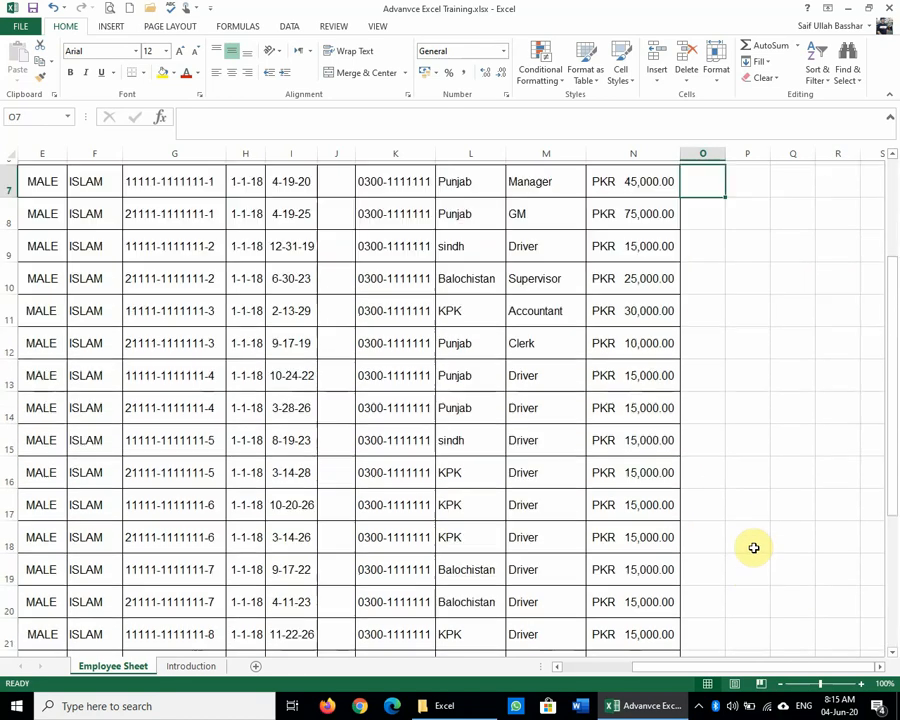
{"action": "scroll", "coordinate": [753, 546], "scroll_direction": "down", "scroll_amount": 3}
{"action": "scroll", "coordinate": [753, 546], "scroll_direction": "up", "scroll_amount": 5}
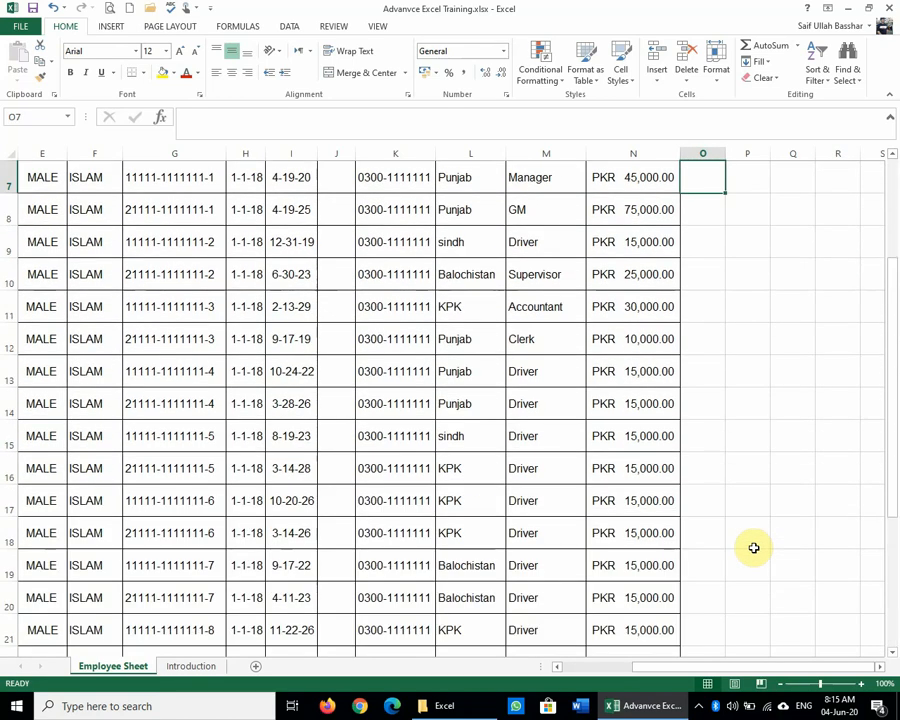
{"action": "scroll", "coordinate": [753, 547], "scroll_direction": "up", "scroll_amount": 1}
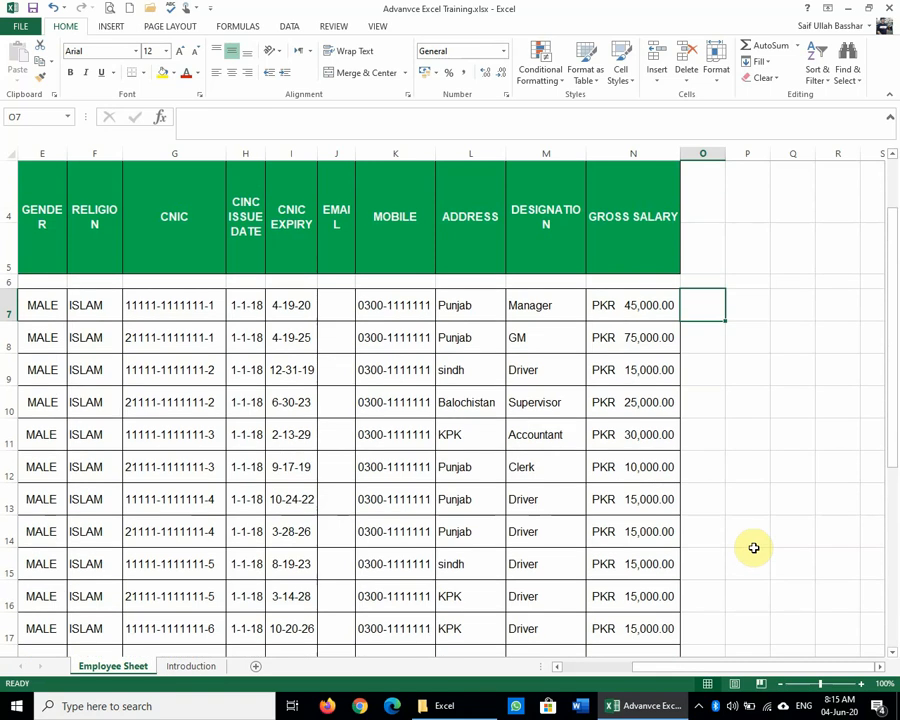
Step: Enter a first =N7/N29 share formula in O7 by pointing at the cells
{"action": "type", "text": "="}
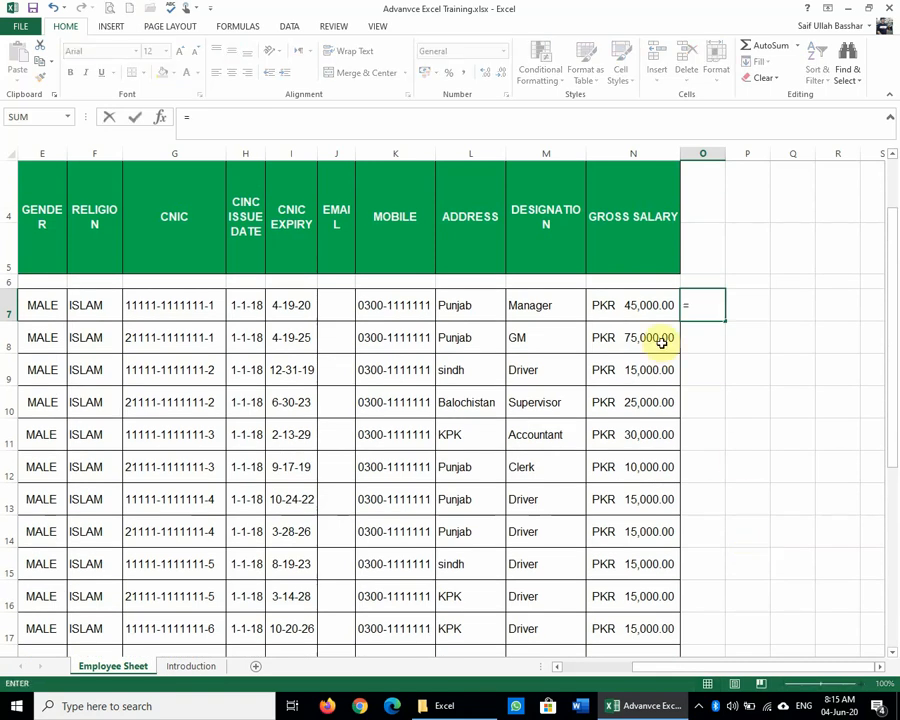
{"action": "left_click", "coordinate": [645, 306]}
{"action": "type", "text": "/"}
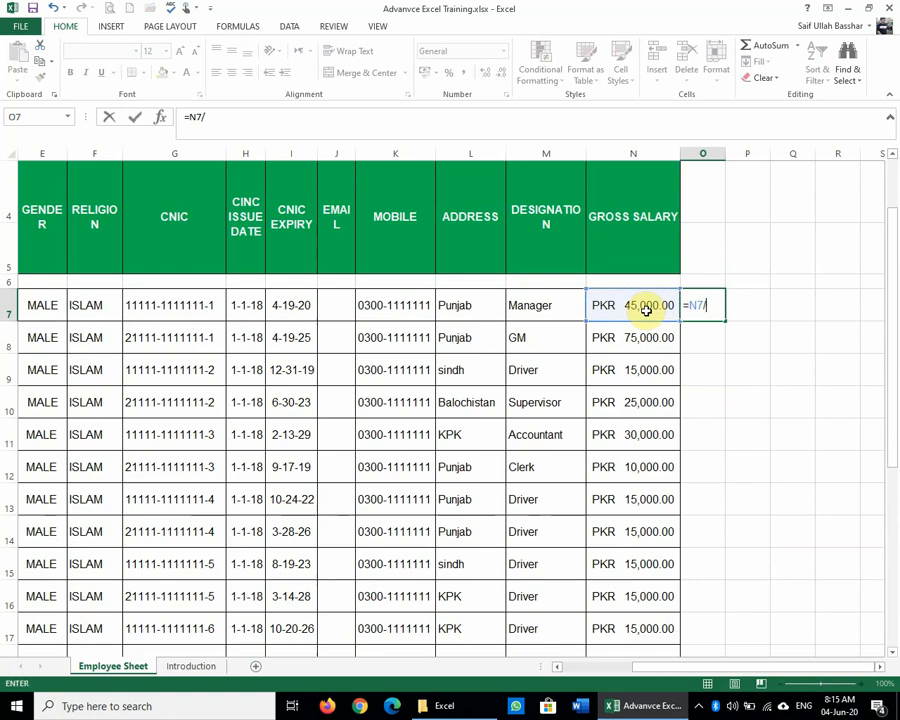
{"action": "scroll", "coordinate": [646, 311], "scroll_direction": "down", "scroll_amount": 5}
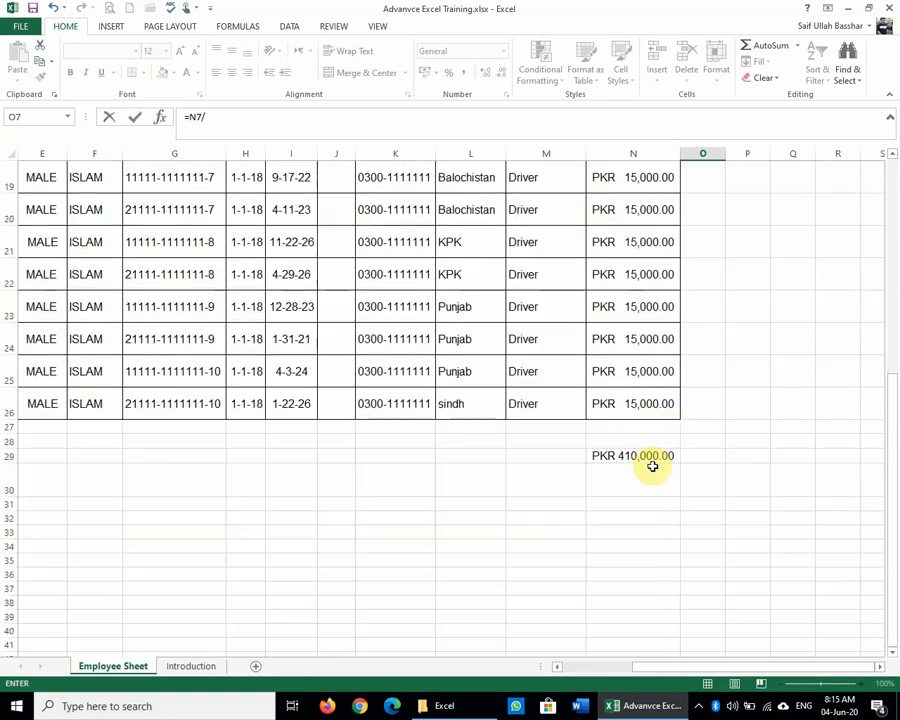
{"action": "left_click", "coordinate": [650, 455]}
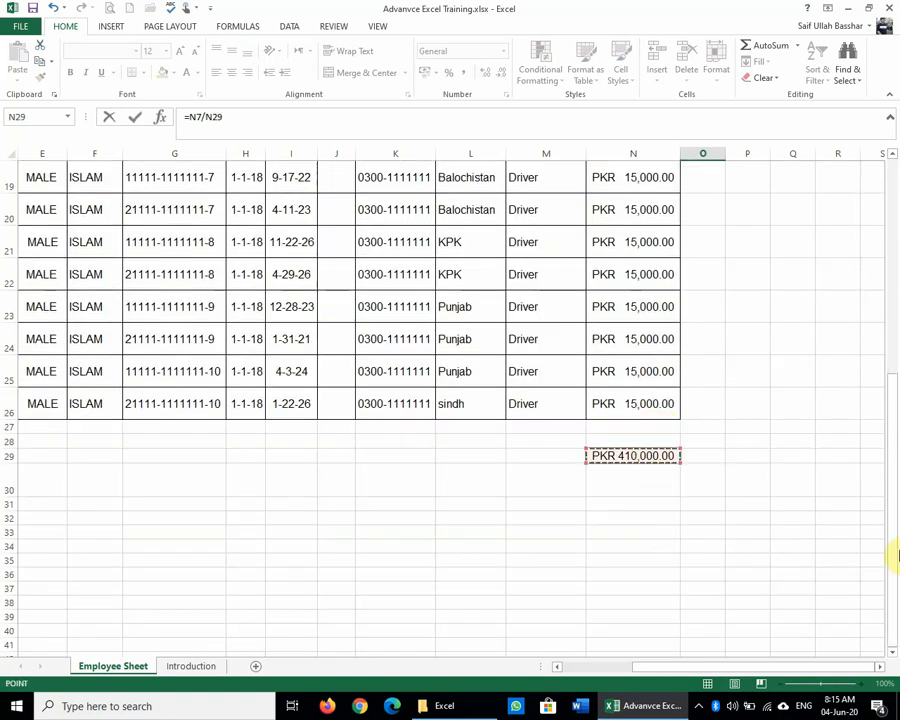
{"action": "key", "text": "Return"}
{"action": "scroll", "coordinate": [897, 557], "scroll_direction": "up", "scroll_amount": 6}
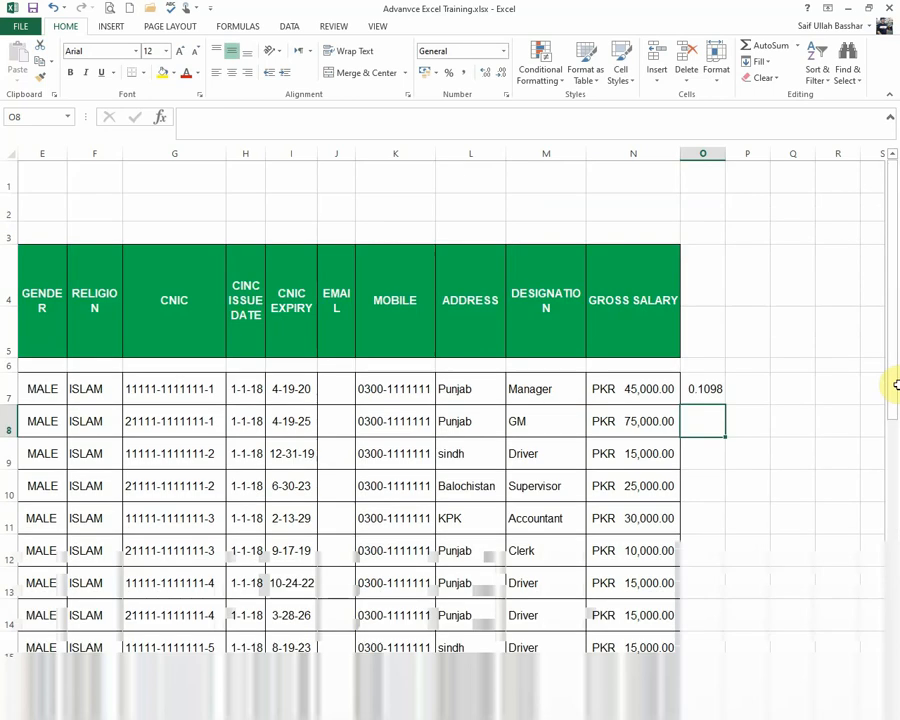
{"action": "left_click", "coordinate": [792, 421]}
{"action": "key", "text": "Up"}
{"action": "key", "text": "Left"}
{"action": "key", "text": "Left"}
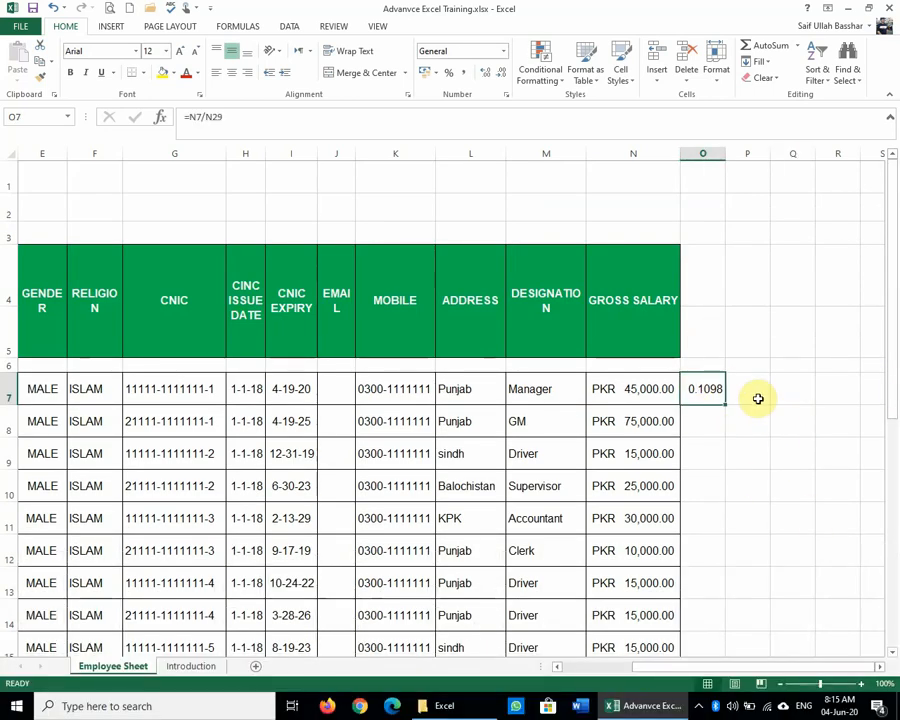
Step: Clear O7 and restart its formula with the N7 reference
{"action": "key", "text": "Delete"}
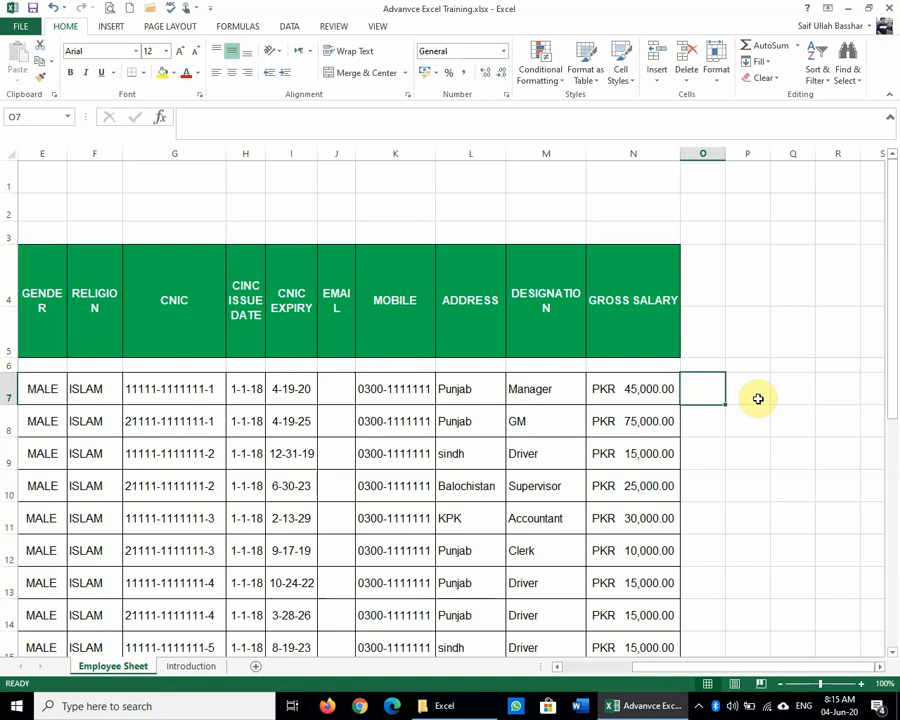
{"action": "type", "text": "="}
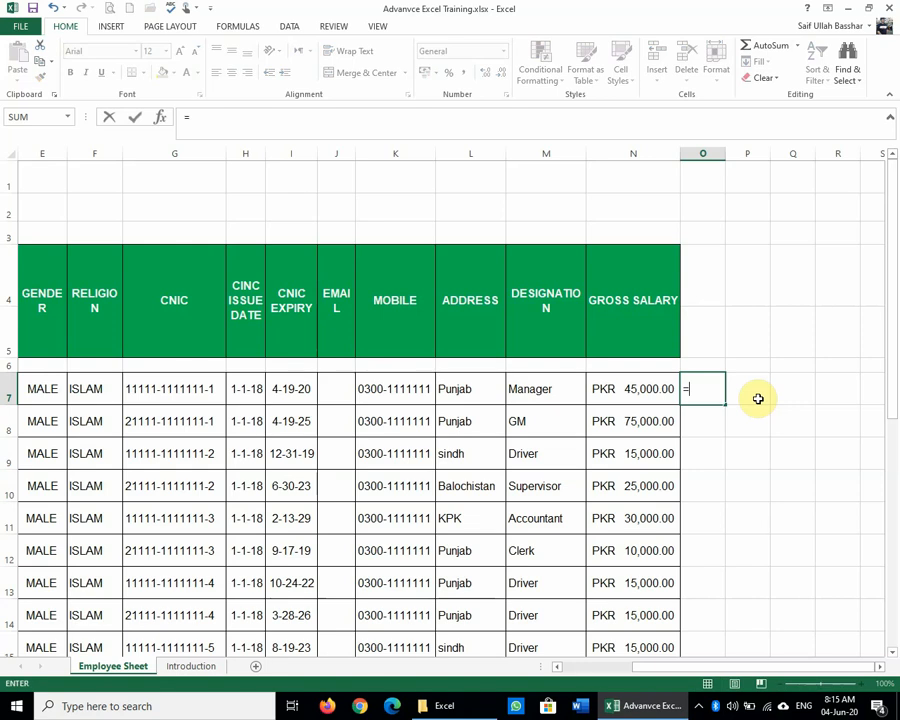
{"action": "left_click", "coordinate": [635, 389]}
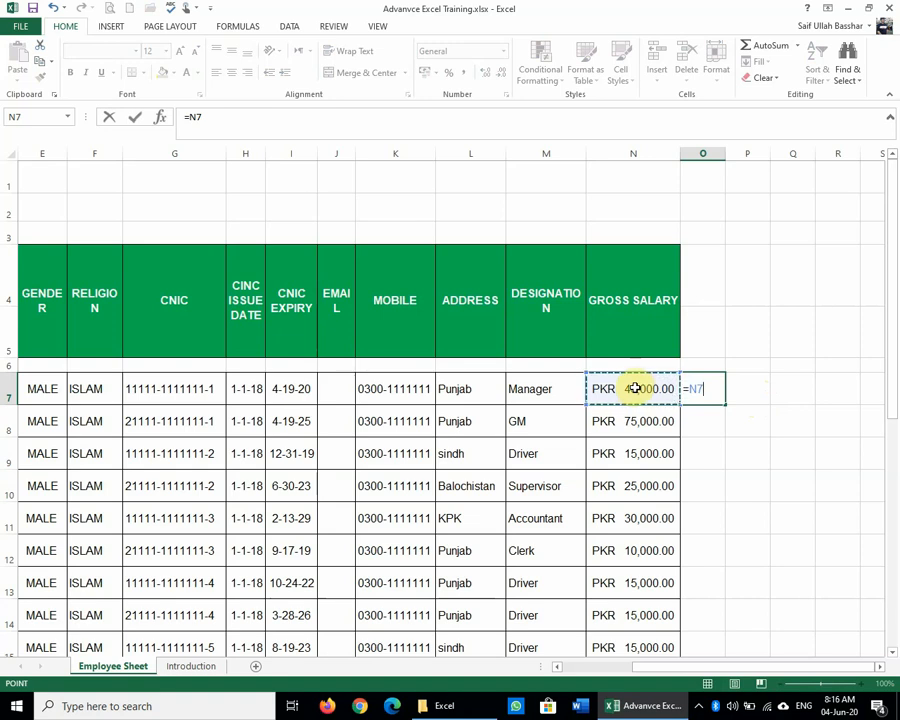
{"action": "key", "text": "BackSpace"}
{"action": "key", "text": "BackSpace"}
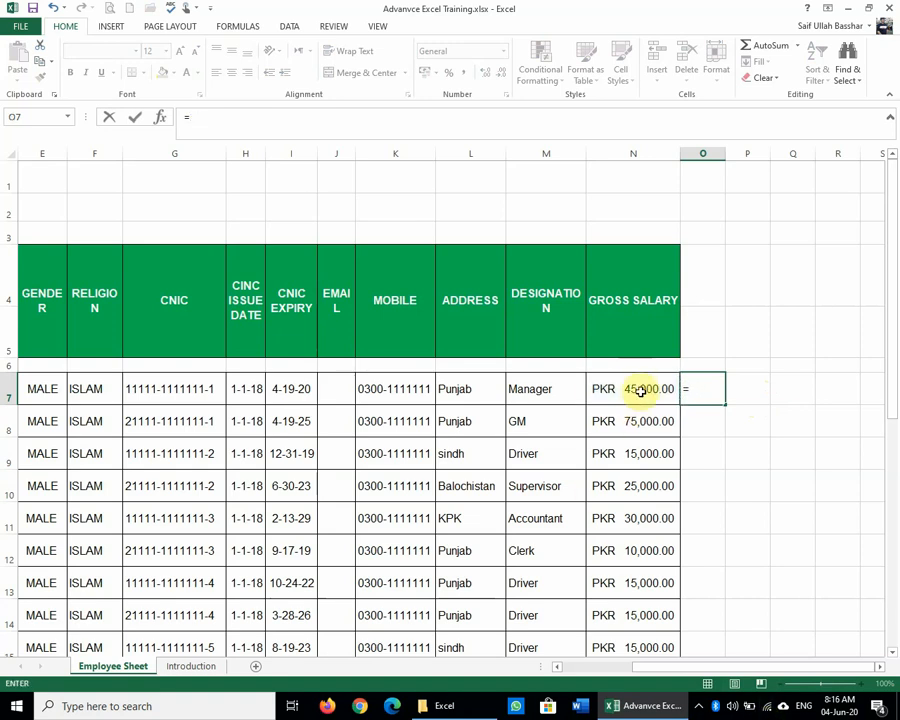
{"action": "left_click", "coordinate": [641, 391]}
{"action": "key", "text": "BackSpace"}
{"action": "key", "text": "BackSpace"}
{"action": "type", "text": "N"}
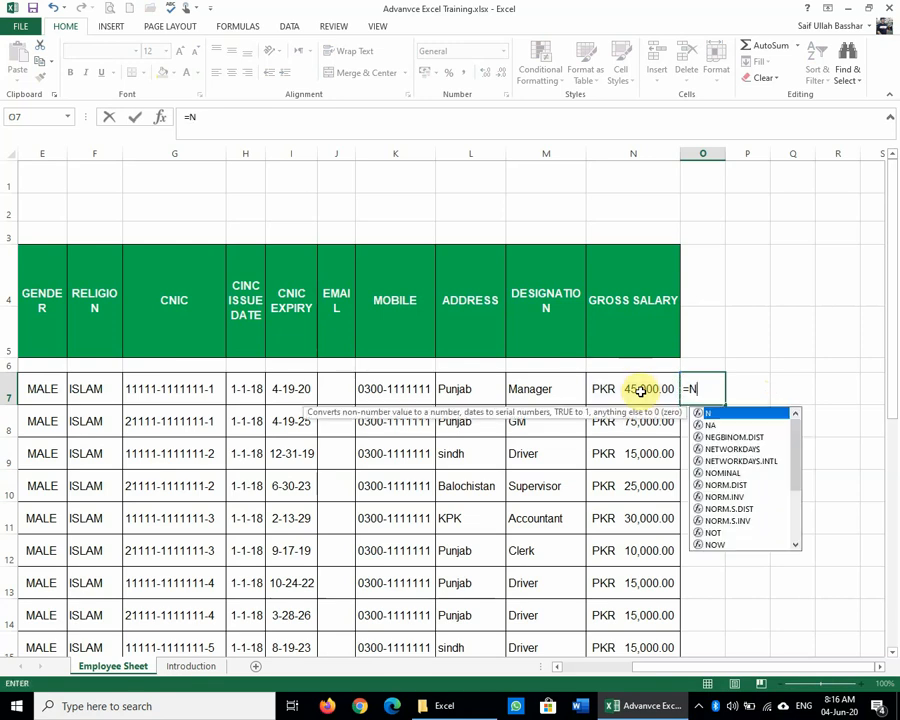
{"action": "type", "text": "7/"}
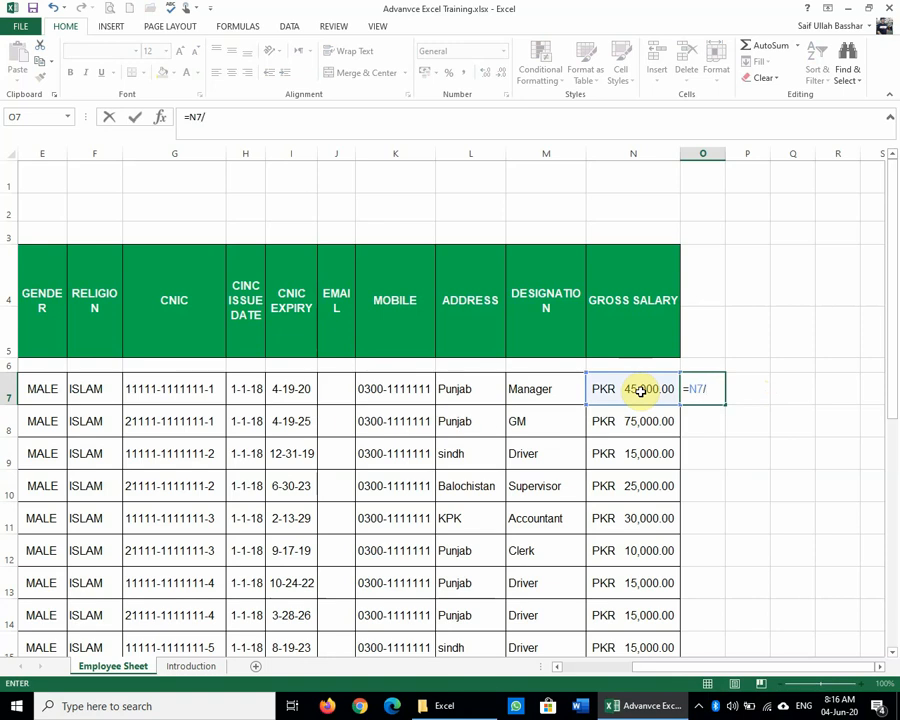
Step: Complete O7's formula as =N7/N29 in the formula bar, showing 0.1098
{"action": "scroll", "coordinate": [623, 499], "scroll_direction": "down", "scroll_amount": 6}
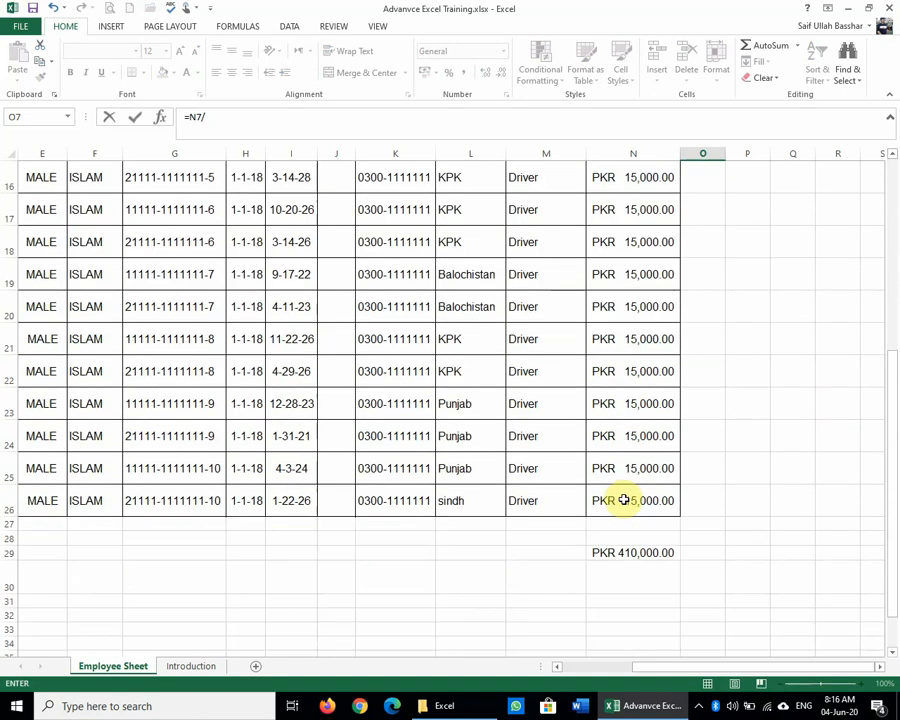
{"action": "scroll", "coordinate": [623, 499], "scroll_direction": "up", "scroll_amount": 5}
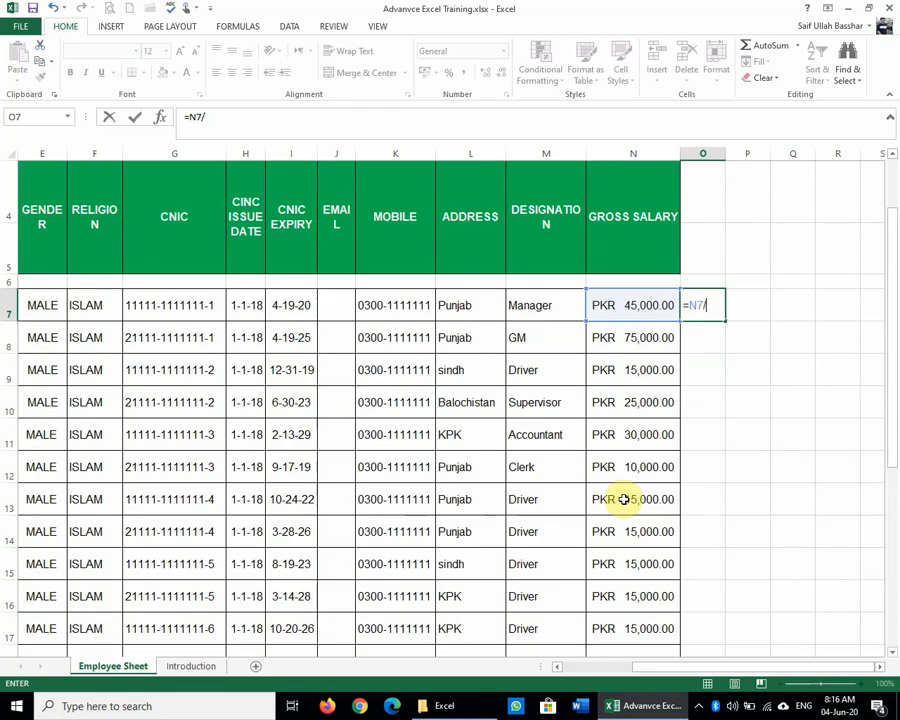
{"action": "scroll", "coordinate": [663, 502], "scroll_direction": "down", "scroll_amount": 4}
{"action": "scroll", "coordinate": [665, 505], "scroll_direction": "up", "scroll_amount": 3}
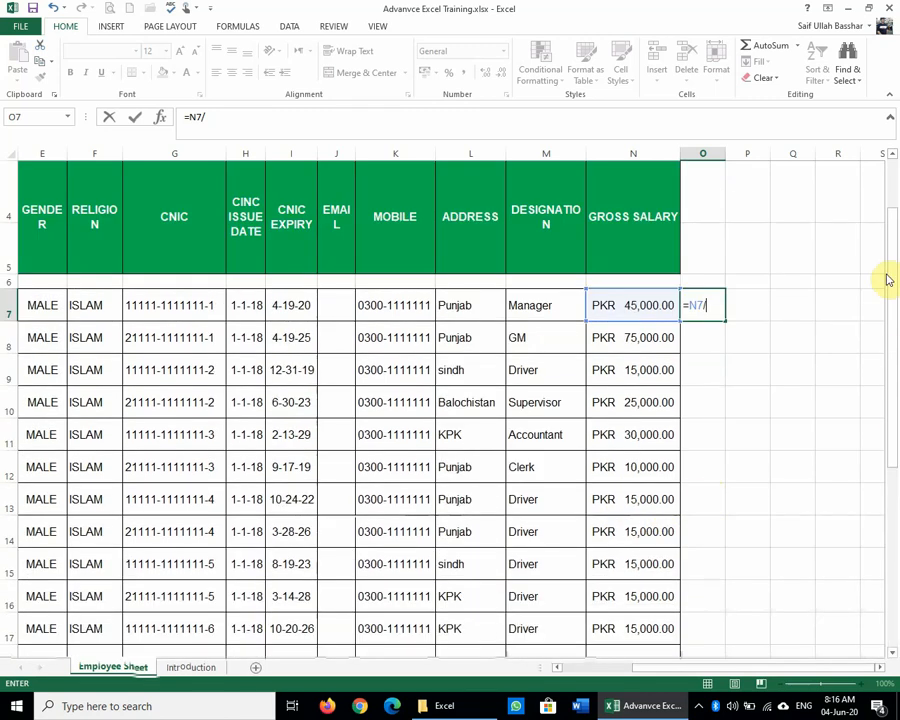
{"action": "left_click_drag", "start_coordinate": [884, 278], "coordinate": [897, 470]}
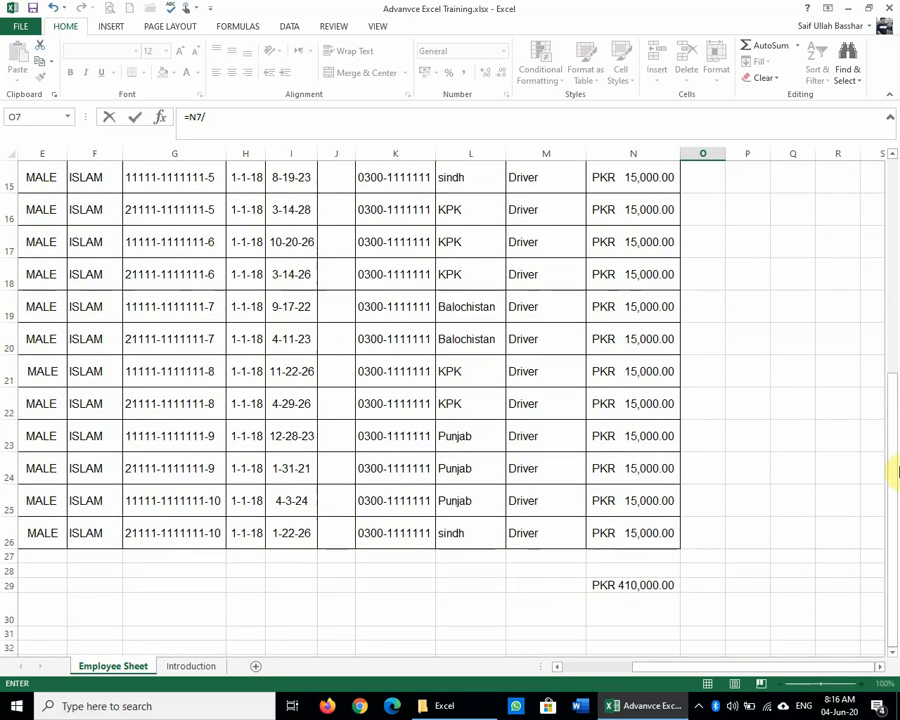
{"action": "left_click", "coordinate": [278, 113]}
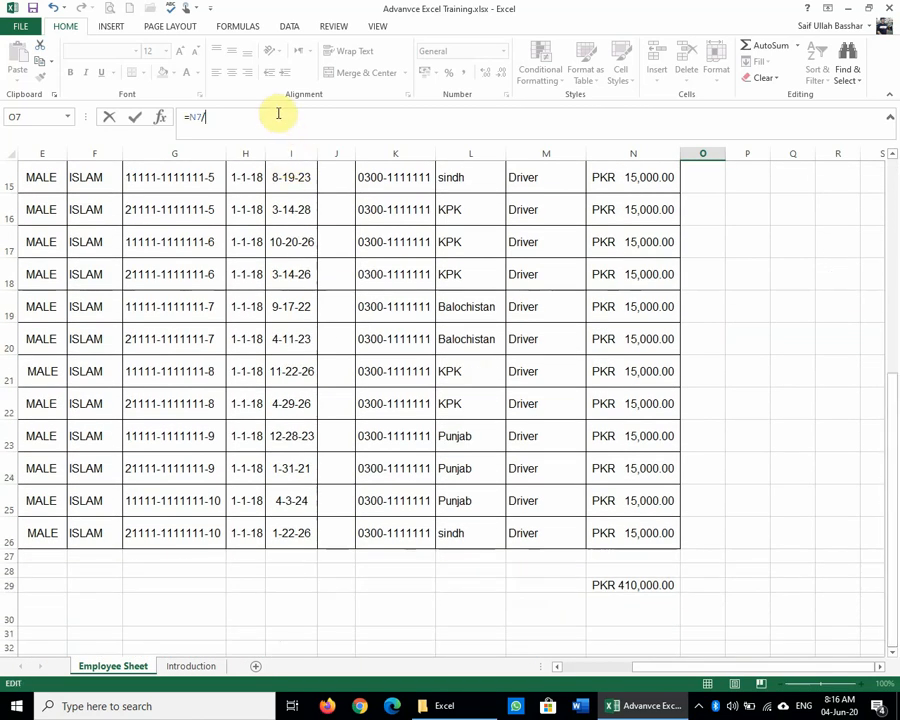
{"action": "type", "text": "n28"}
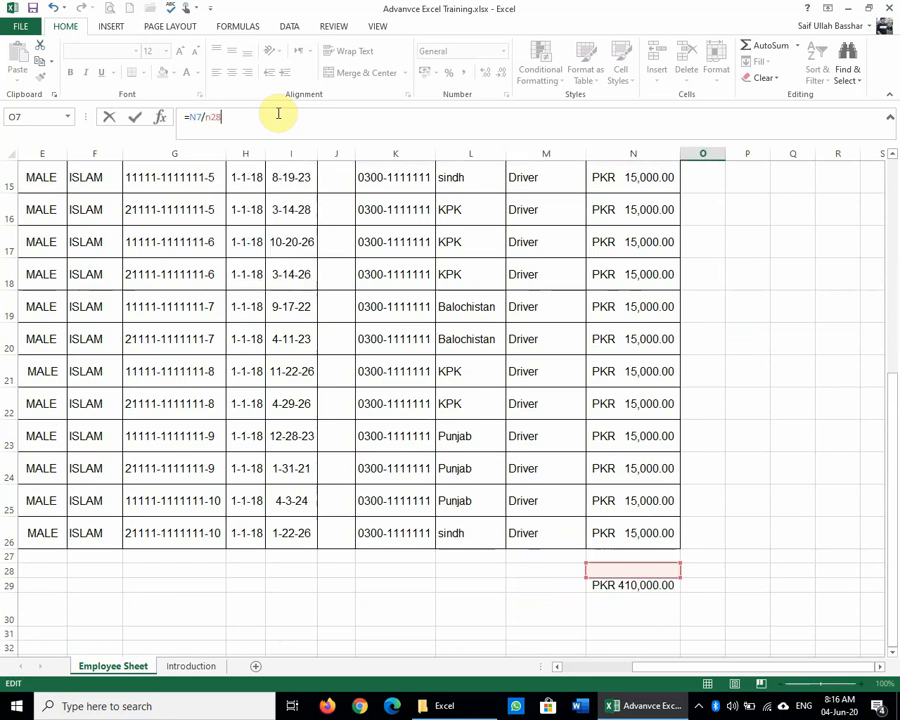
{"action": "key", "text": "BackSpace"}
{"action": "type", "text": "9"}
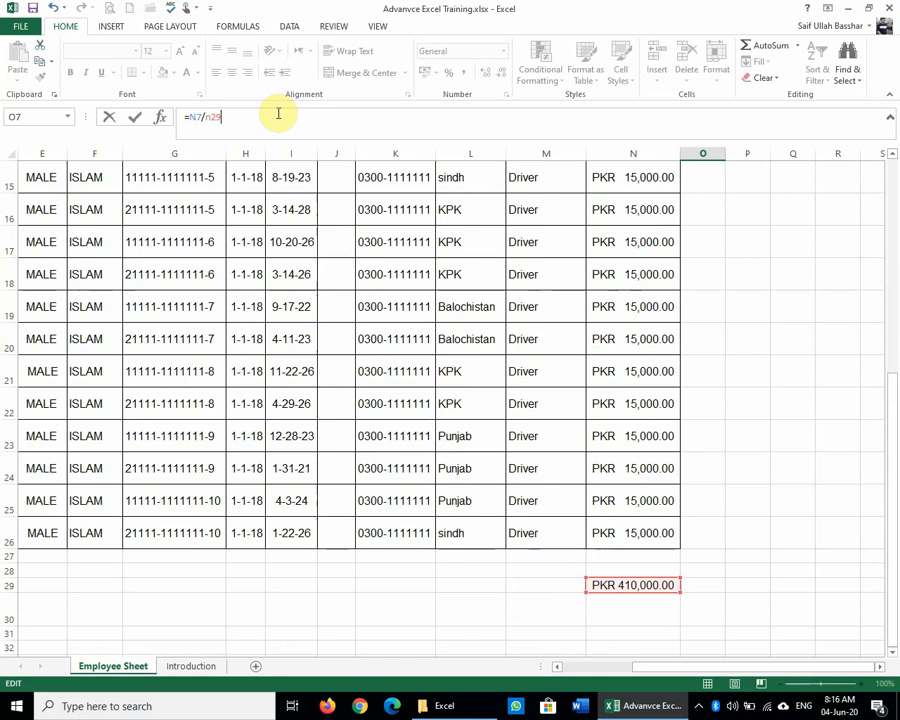
{"action": "key", "text": "Return"}
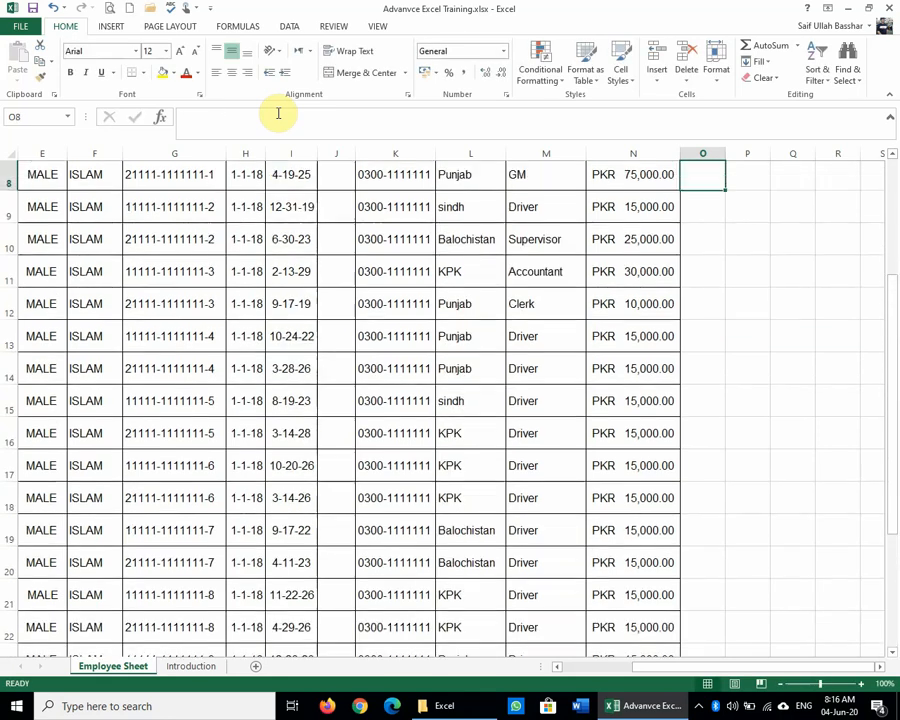
{"action": "scroll", "coordinate": [889, 394], "scroll_direction": "up", "scroll_amount": 3}
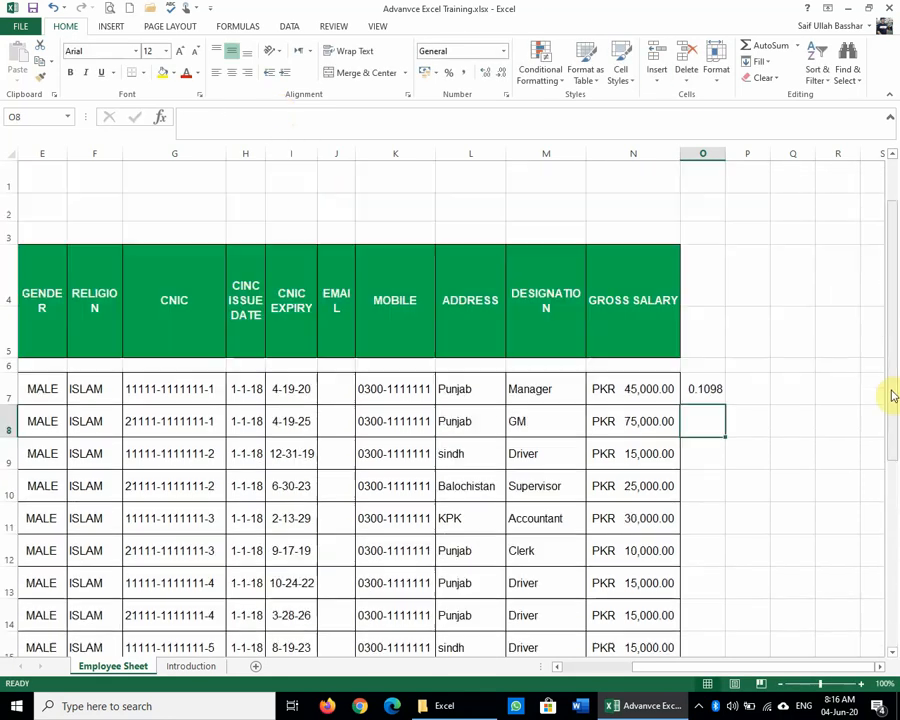
Step: Format O7 as Percentage so the salary share displays 11%
{"action": "left_click", "coordinate": [700, 389]}
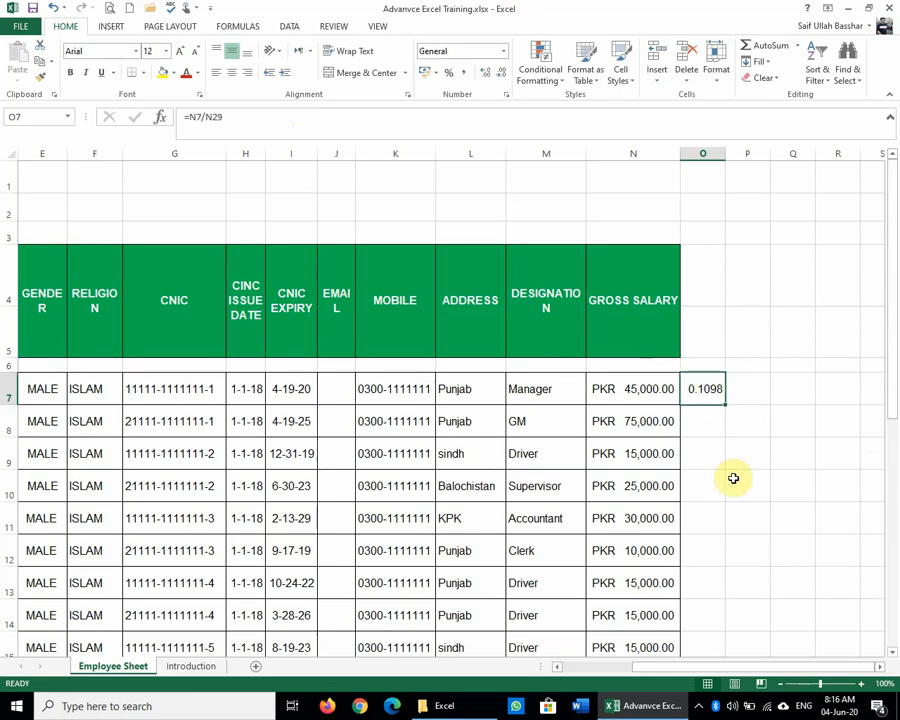
{"action": "left_click", "coordinate": [447, 72]}
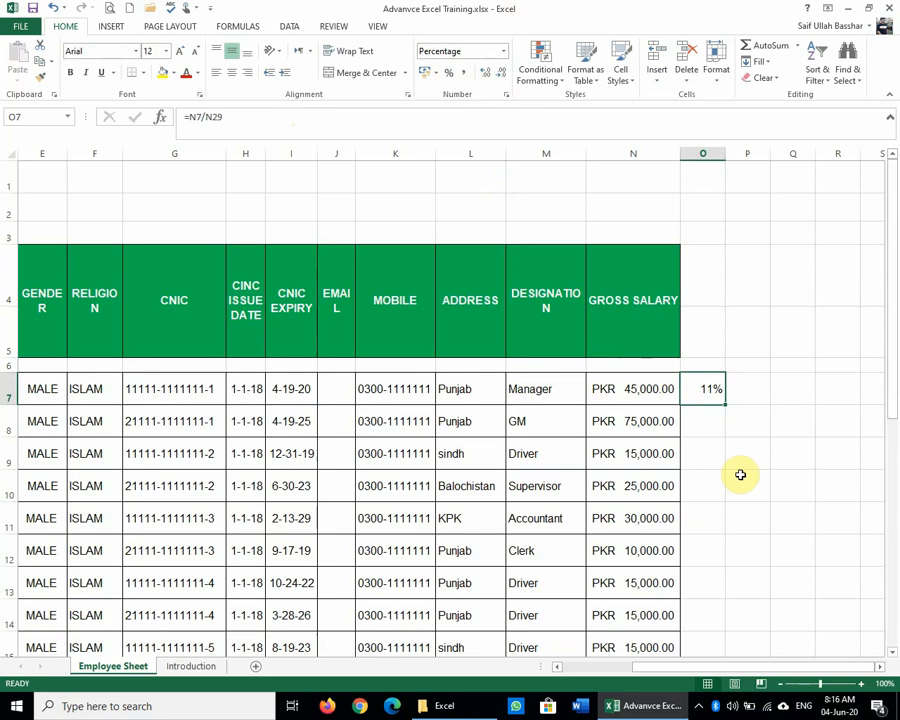
{"action": "left_click", "coordinate": [462, 80]}
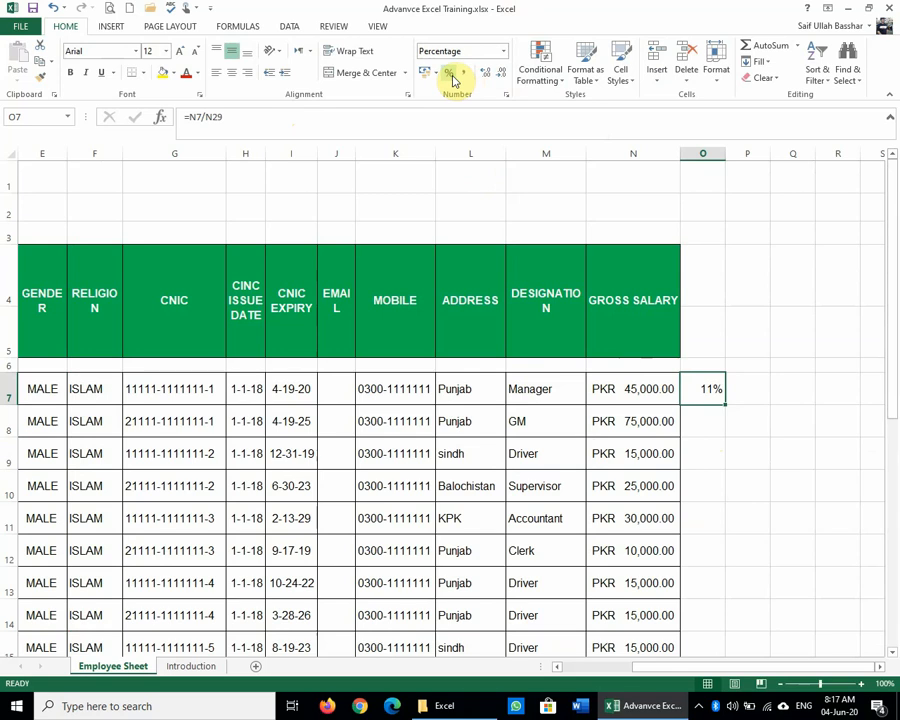
{"action": "left_click", "coordinate": [464, 80]}
{"action": "left_click", "coordinate": [449, 75]}
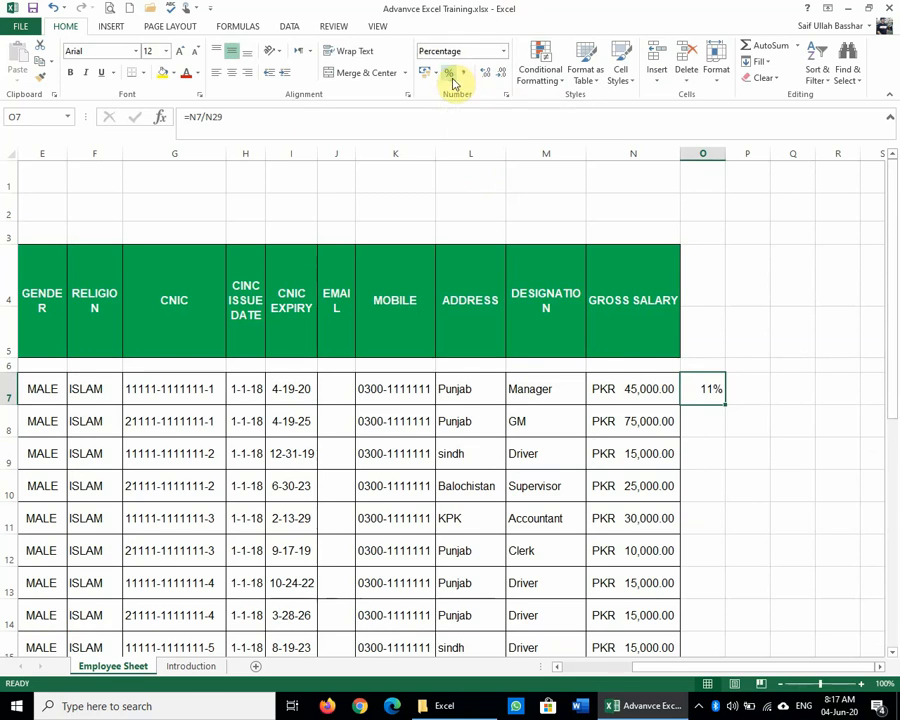
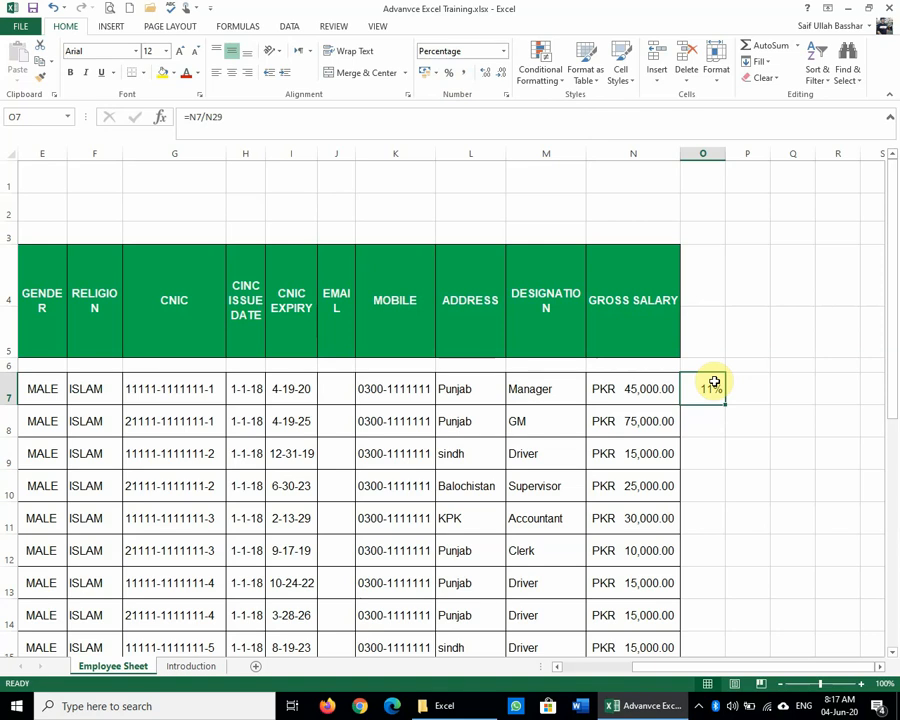
Step: Enter the formula =45000/410000*100 in cell P7
{"action": "left_click", "coordinate": [760, 382]}
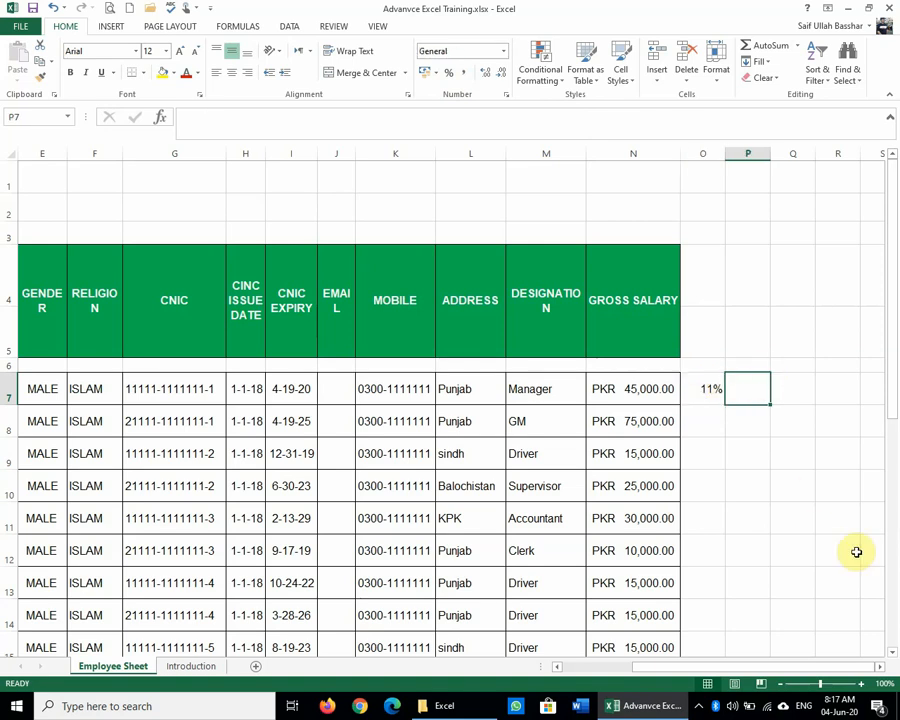
{"action": "type", "text": "=4500"}
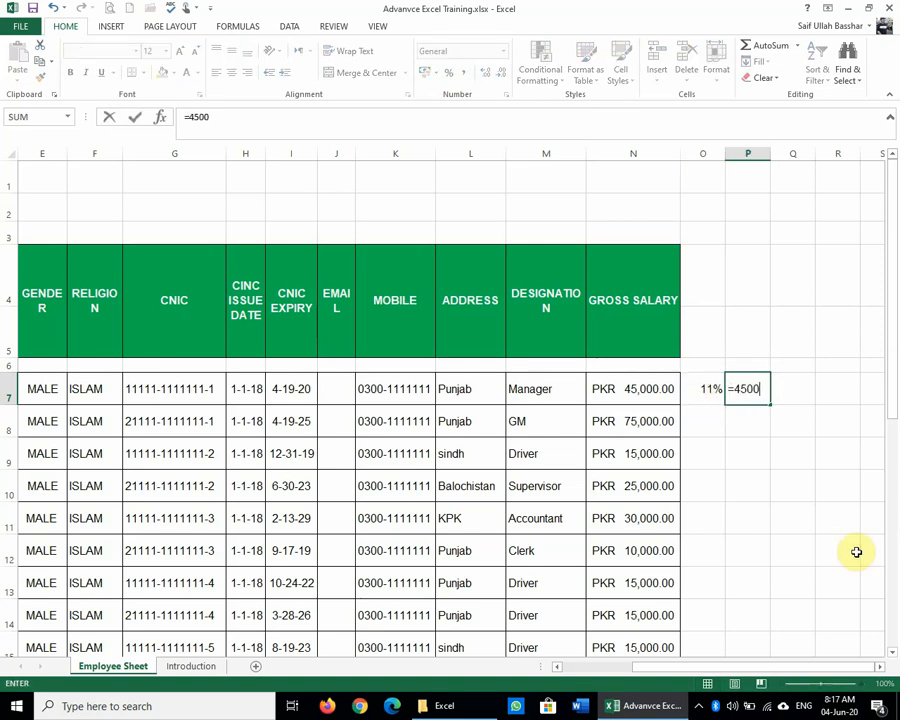
{"action": "type", "text": "0/"}
{"action": "scroll", "coordinate": [857, 552], "scroll_direction": "down", "scroll_amount": 5}
{"action": "type", "text": "4"}
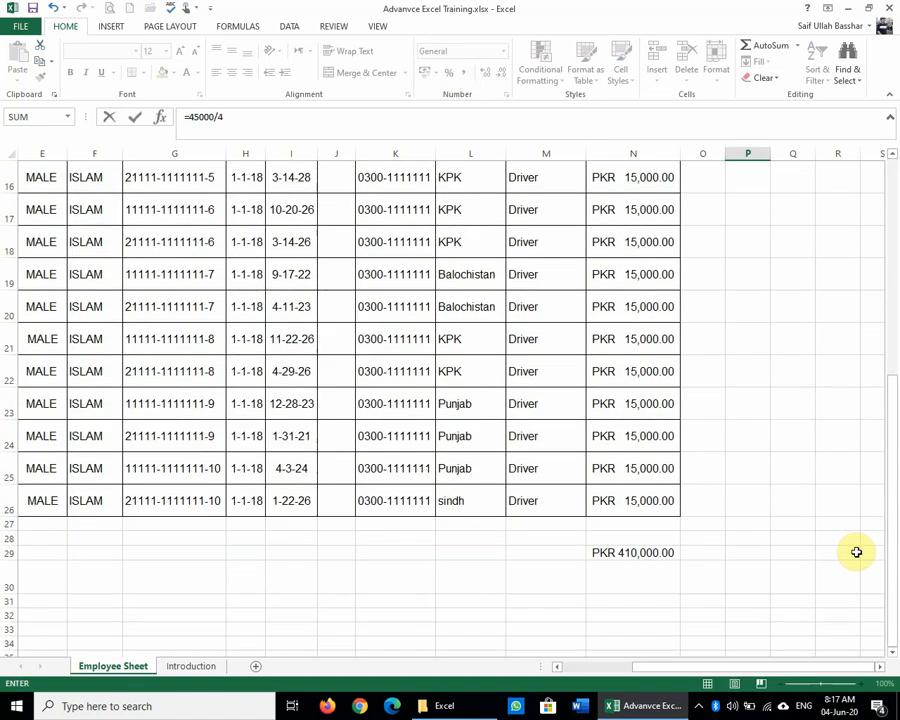
{"action": "type", "text": "10000*100"}
{"action": "key", "text": "Return"}
{"action": "scroll", "coordinate": [829, 487], "scroll_direction": "up", "scroll_amount": 3}
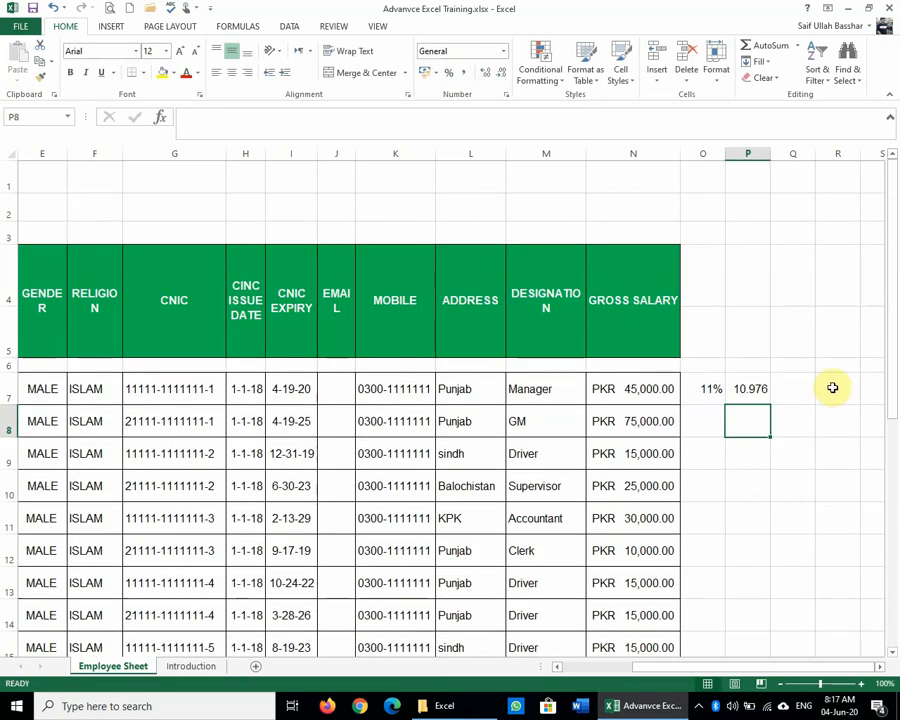
Step: Try Comma and Percent Style on P7, remove *100 so it shows 11%, then minimize Excel
{"action": "left_click", "coordinate": [763, 390]}
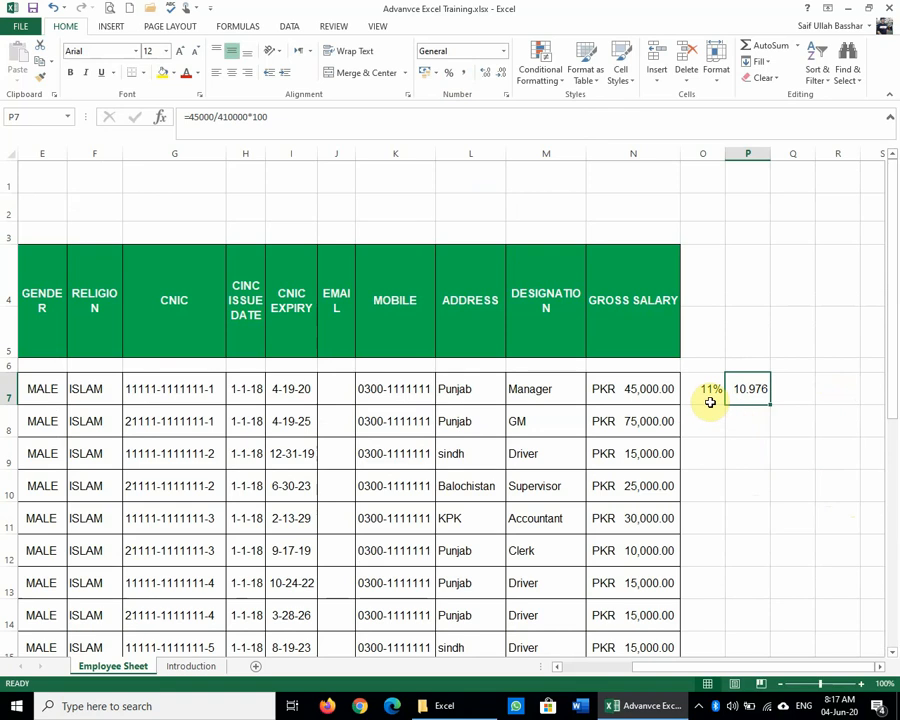
{"action": "left_click", "coordinate": [467, 75]}
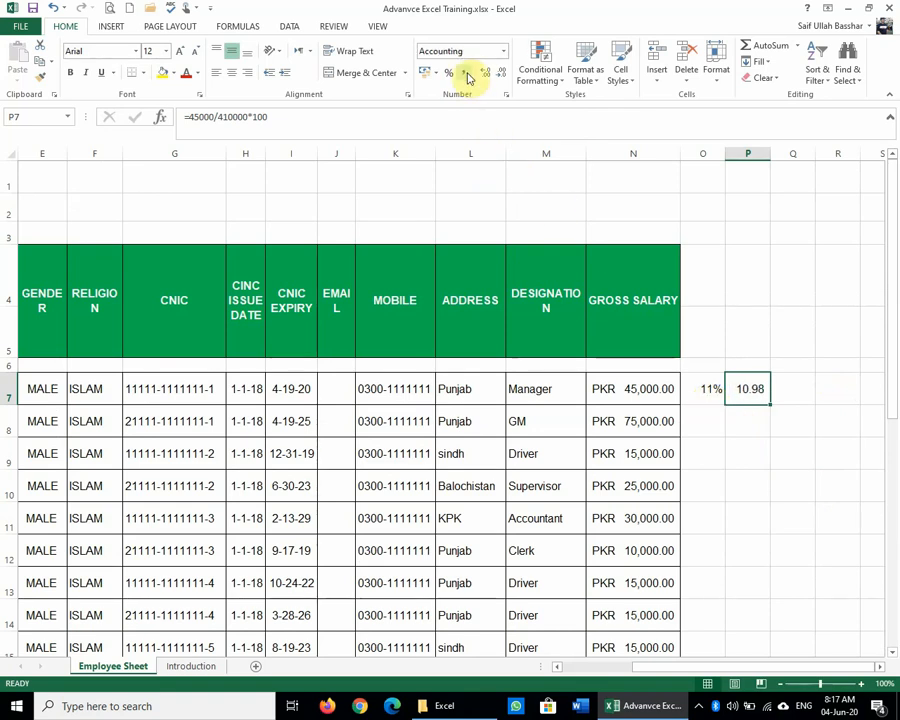
{"action": "left_click", "coordinate": [450, 76]}
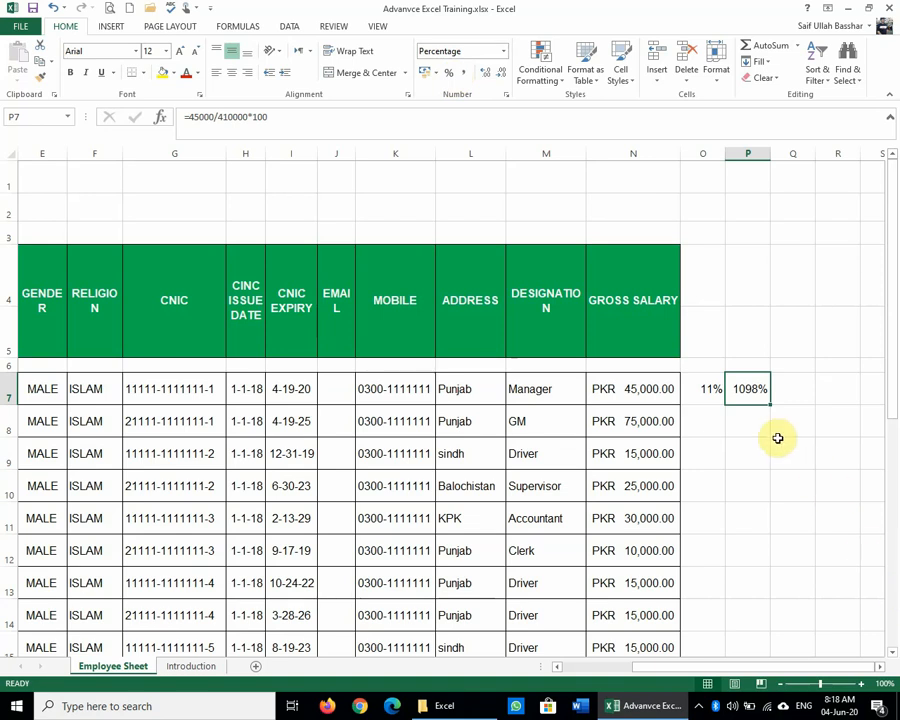
{"action": "left_click", "coordinate": [285, 111]}
{"action": "key", "text": "BackSpace"}
{"action": "key", "text": "BackSpace"}
{"action": "key", "text": "BackSpace"}
{"action": "key", "text": "BackSpace"}
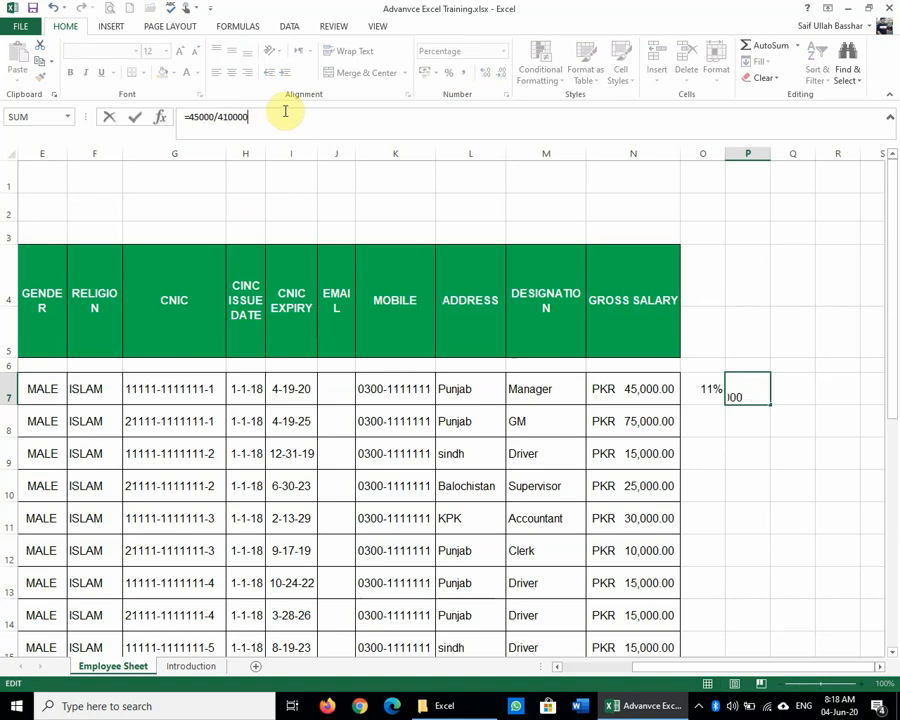
{"action": "key", "text": "Return"}
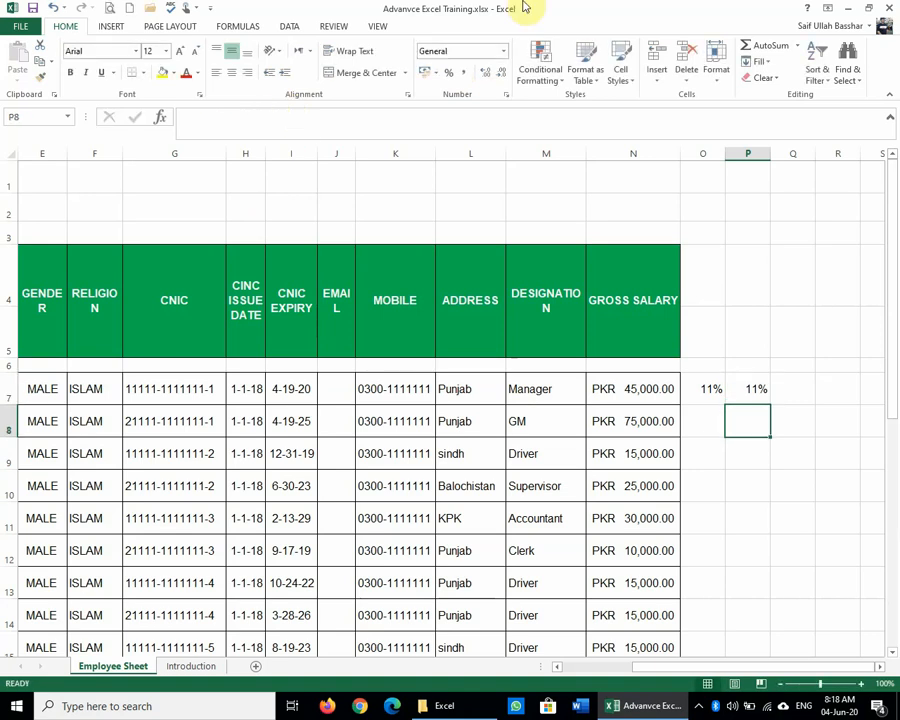
{"action": "left_click", "coordinate": [849, 15]}
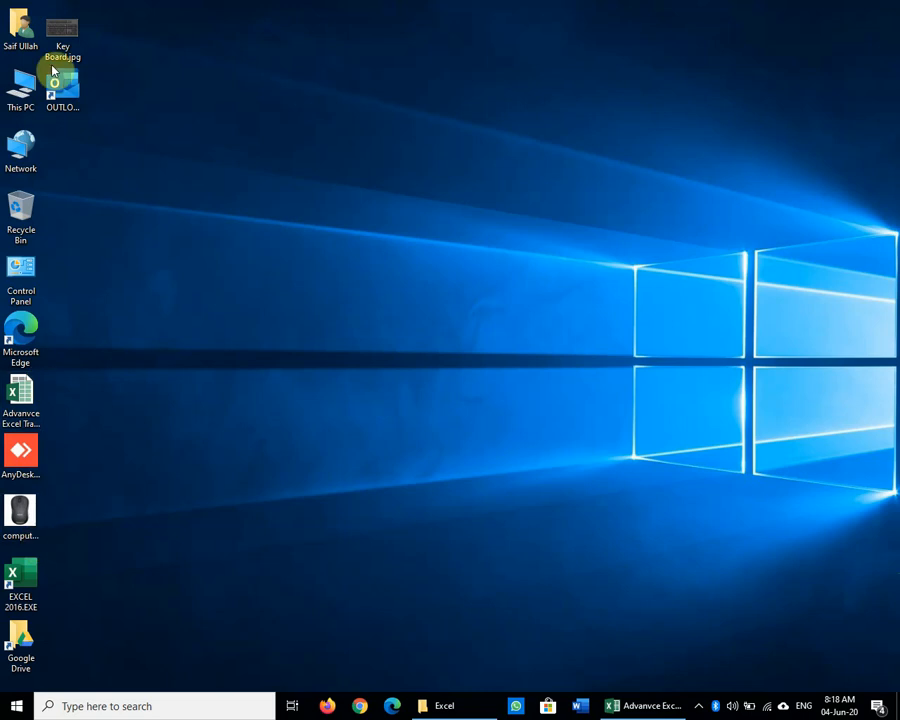
Step: View Key Board.jpg in Photos, minimize it, and return to the Excel workbook
{"action": "left_click", "coordinate": [66, 28]}
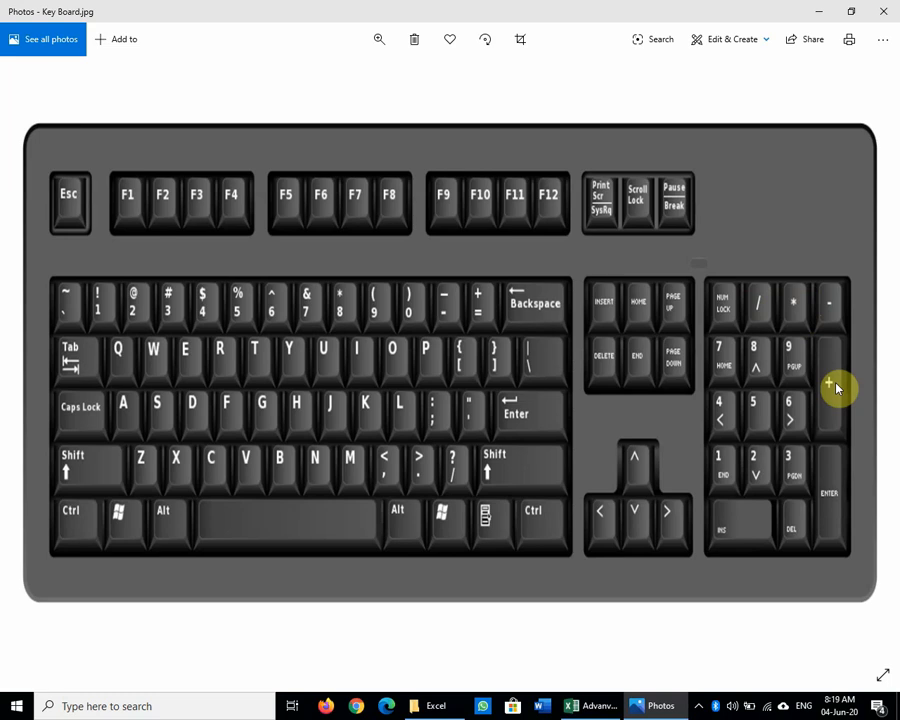
{"action": "left_click", "coordinate": [819, 17]}
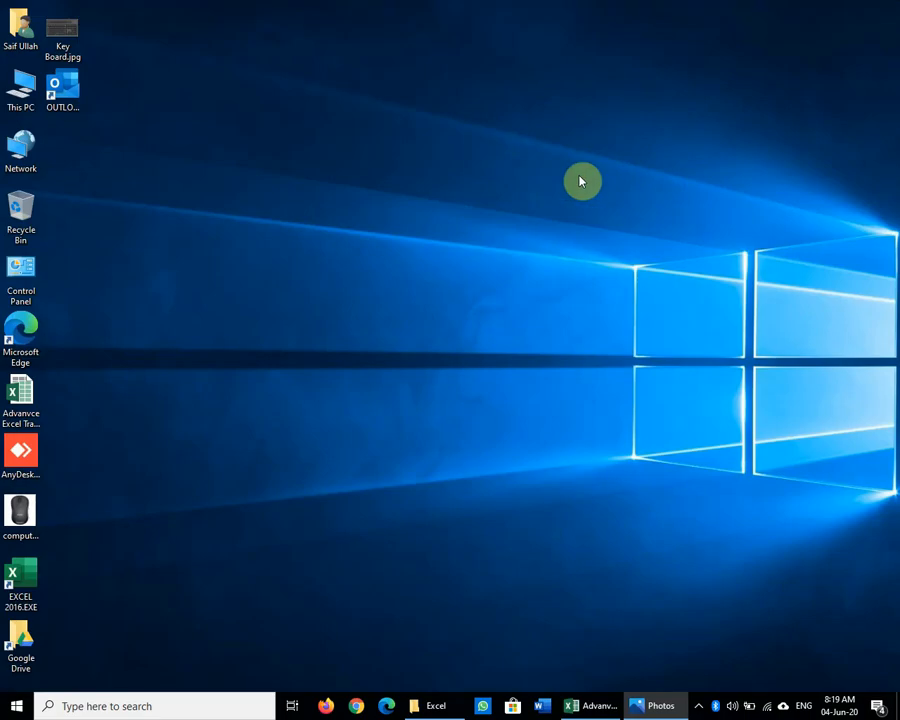
{"action": "left_click", "coordinate": [600, 705]}
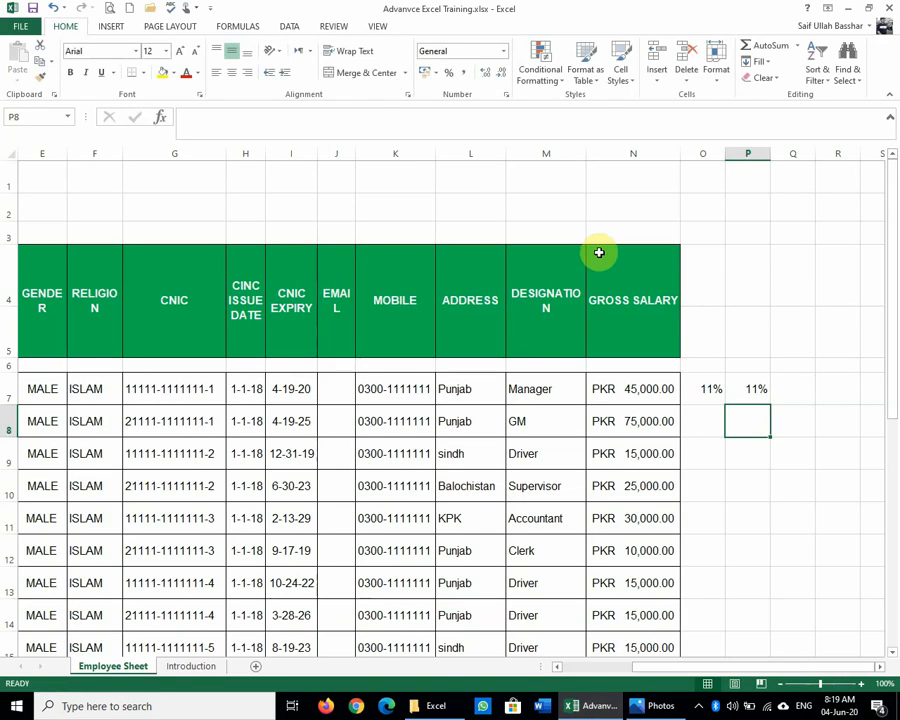
Step: Clear the 11% result from P7 and move back to O7
{"action": "left_click", "coordinate": [758, 389]}
{"action": "key", "text": "Delete"}
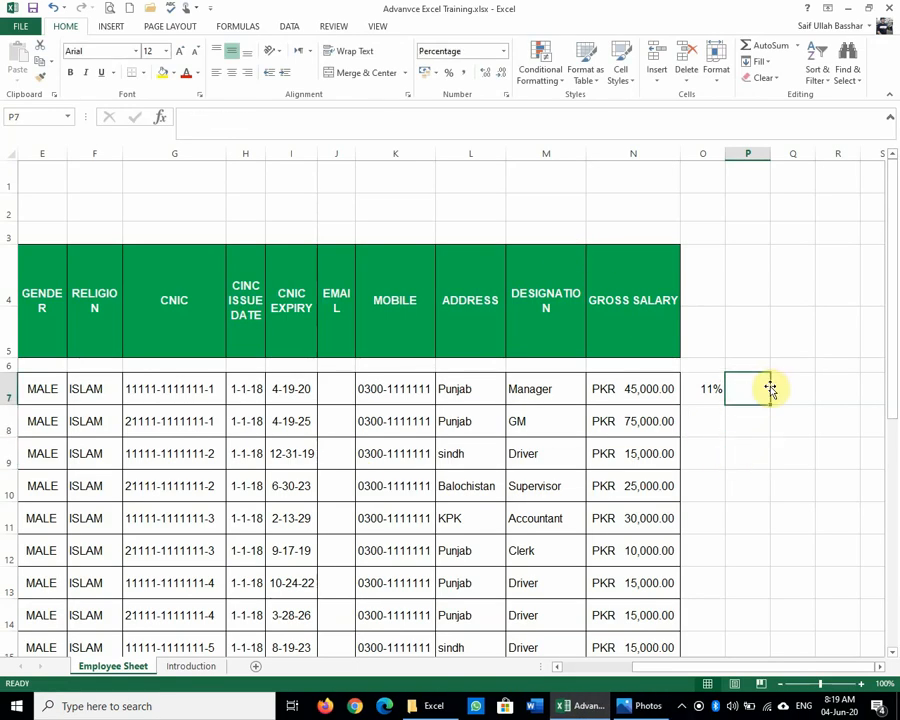
{"action": "key", "text": "Left"}
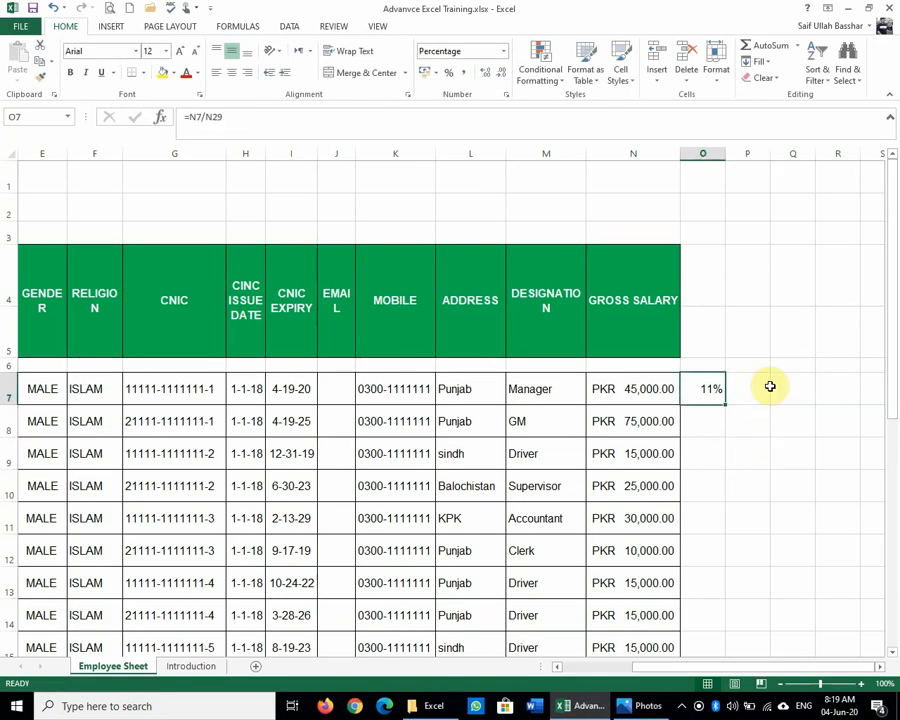
Step: Make row 29, with the PKR 410,000.00 total, taller and reselect O7
{"action": "scroll", "coordinate": [770, 387], "scroll_direction": "down", "scroll_amount": 5}
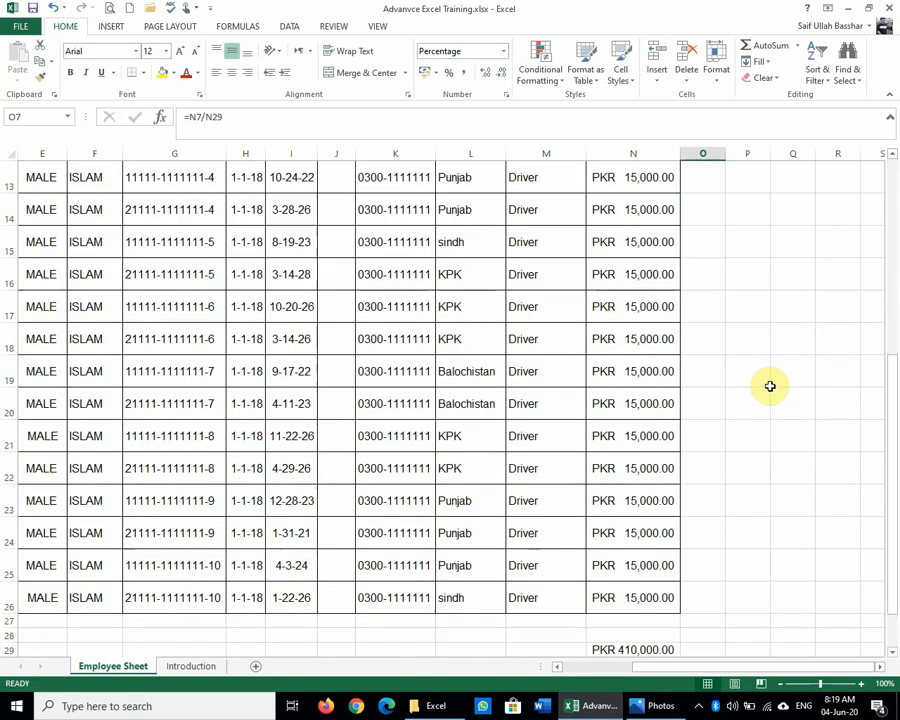
{"action": "left_click", "coordinate": [627, 553]}
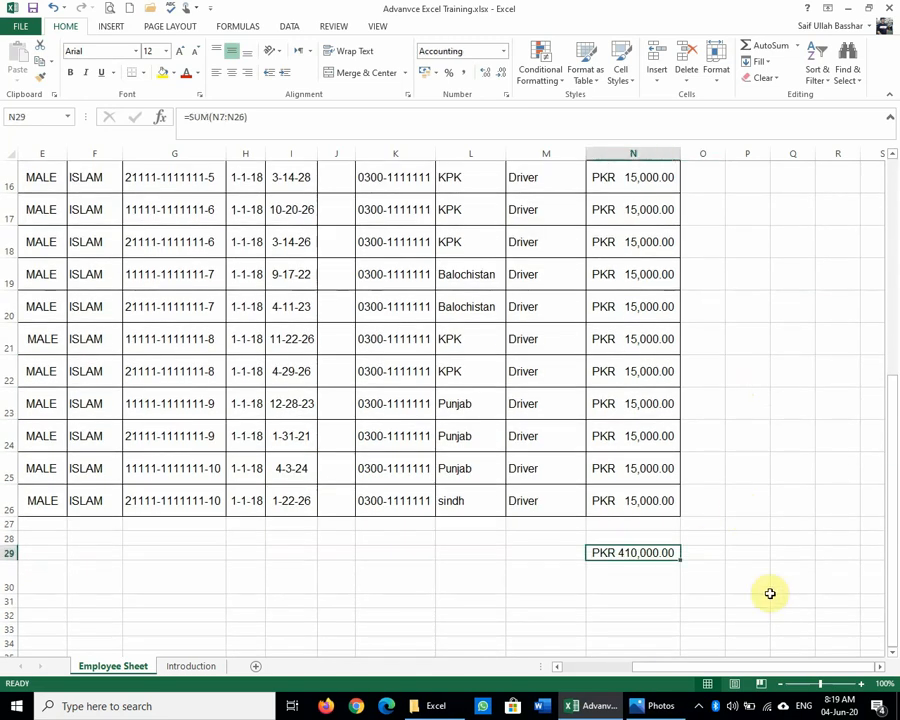
{"action": "left_click_drag", "start_coordinate": [8, 561], "coordinate": [12, 605]}
{"action": "left_click", "coordinate": [818, 376]}
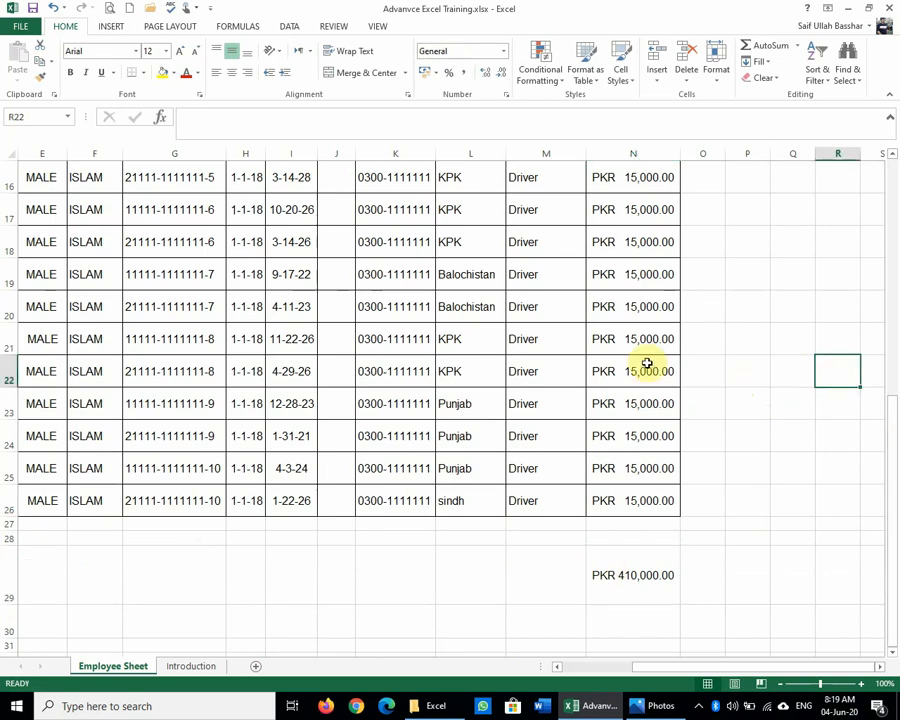
{"action": "scroll", "coordinate": [647, 363], "scroll_direction": "up", "scroll_amount": 5}
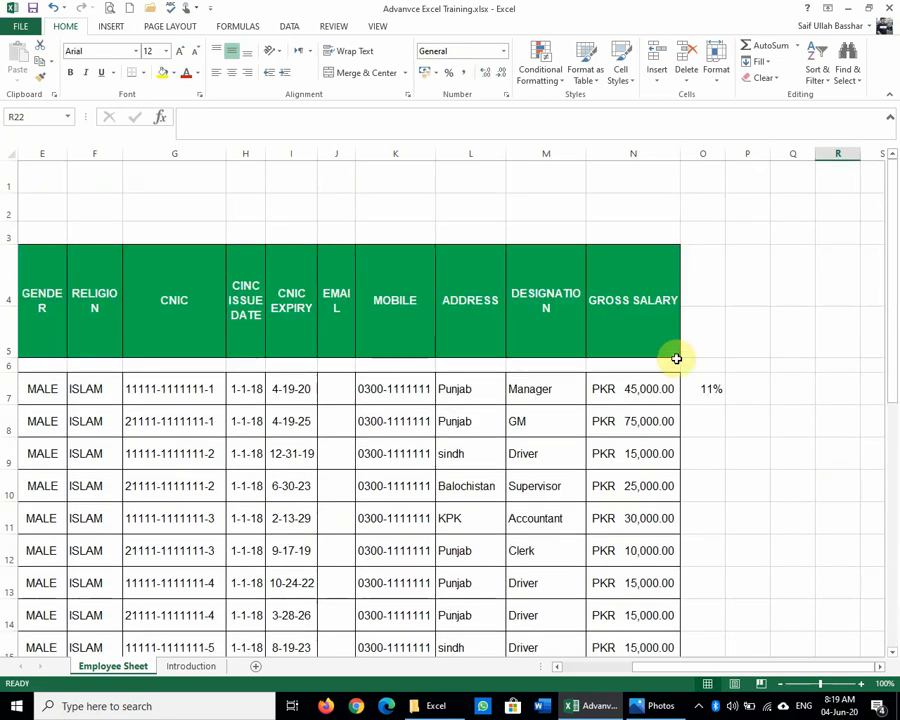
{"action": "left_click", "coordinate": [703, 389]}
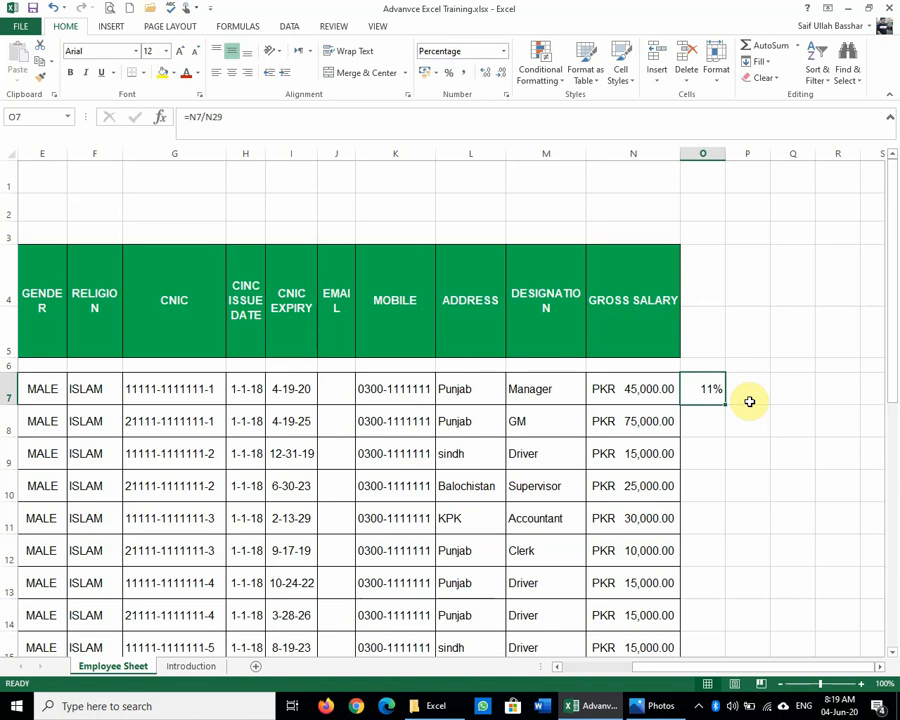
Step: Browse O7's number formats, previewing Custom, Special and Text in Format Cells without applying any
{"action": "left_click", "coordinate": [505, 52]}
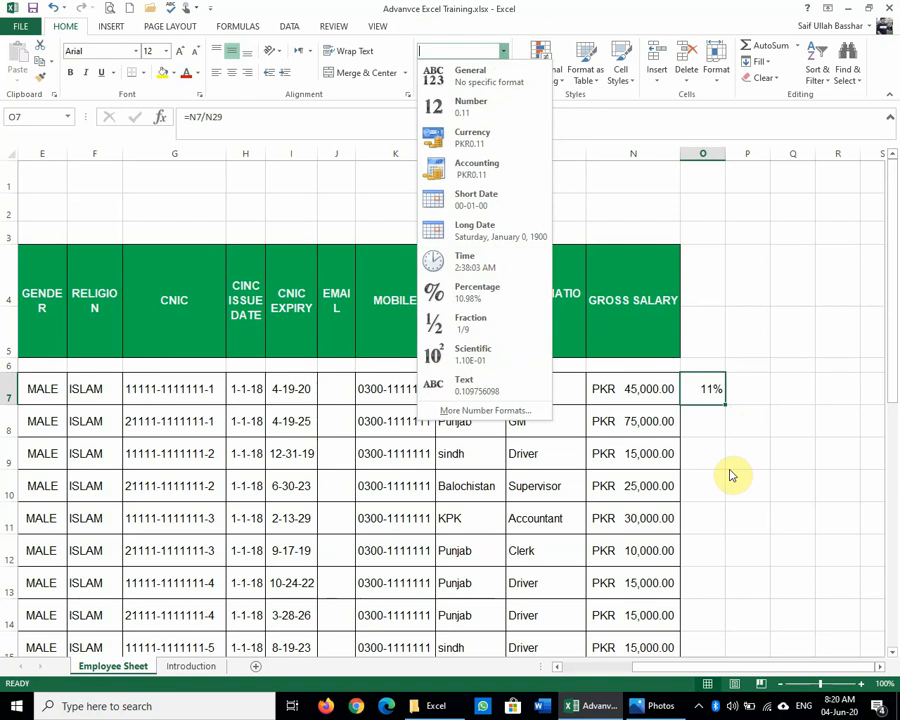
{"action": "left_click", "coordinate": [783, 430]}
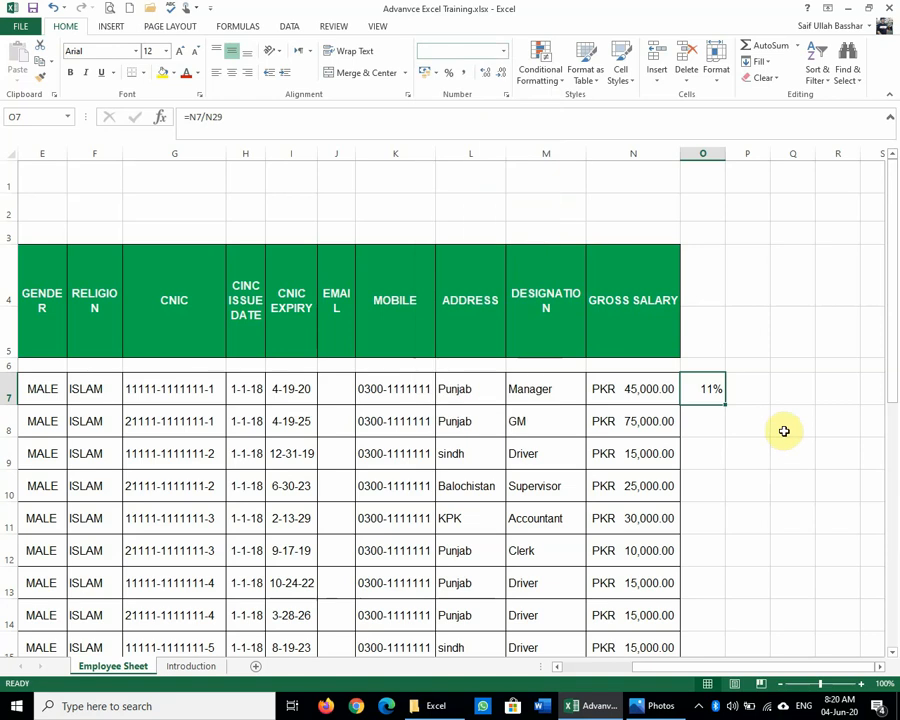
{"action": "left_click", "coordinate": [507, 95]}
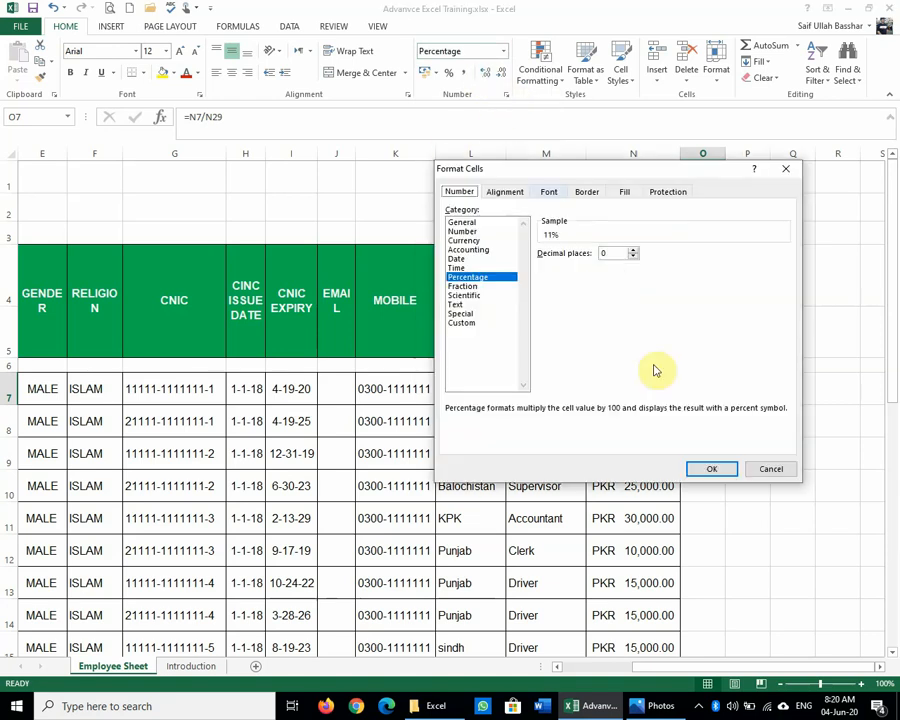
{"action": "left_click", "coordinate": [462, 323]}
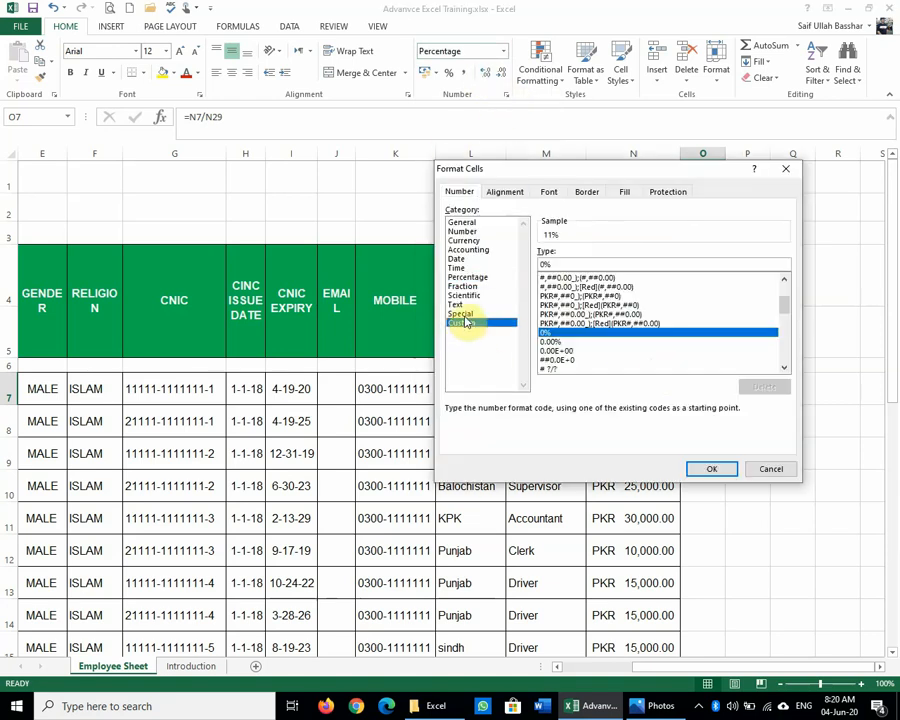
{"action": "left_click", "coordinate": [463, 315]}
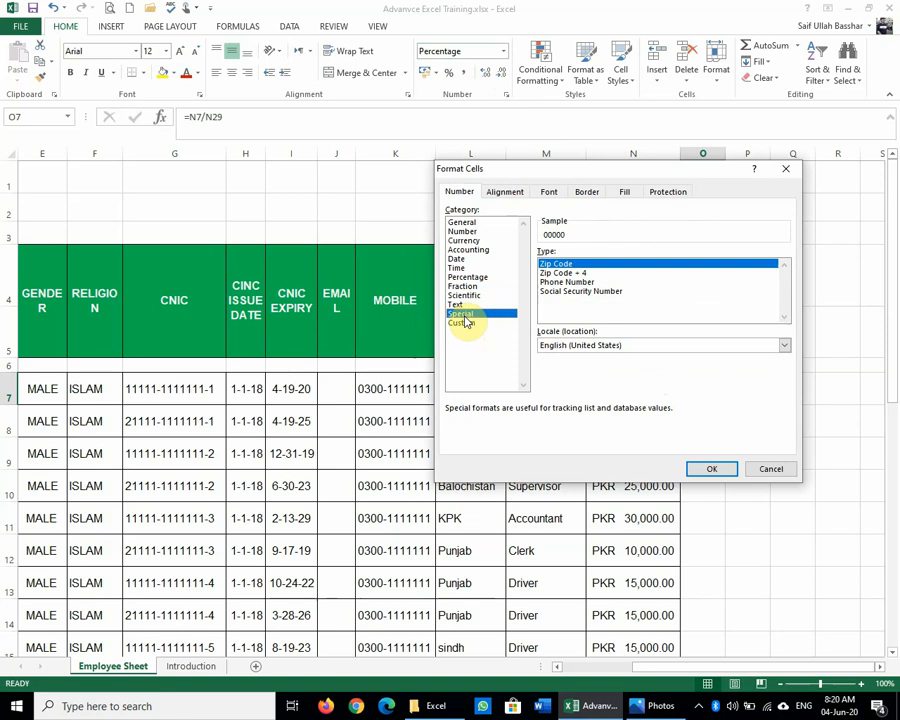
{"action": "left_click", "coordinate": [463, 304]}
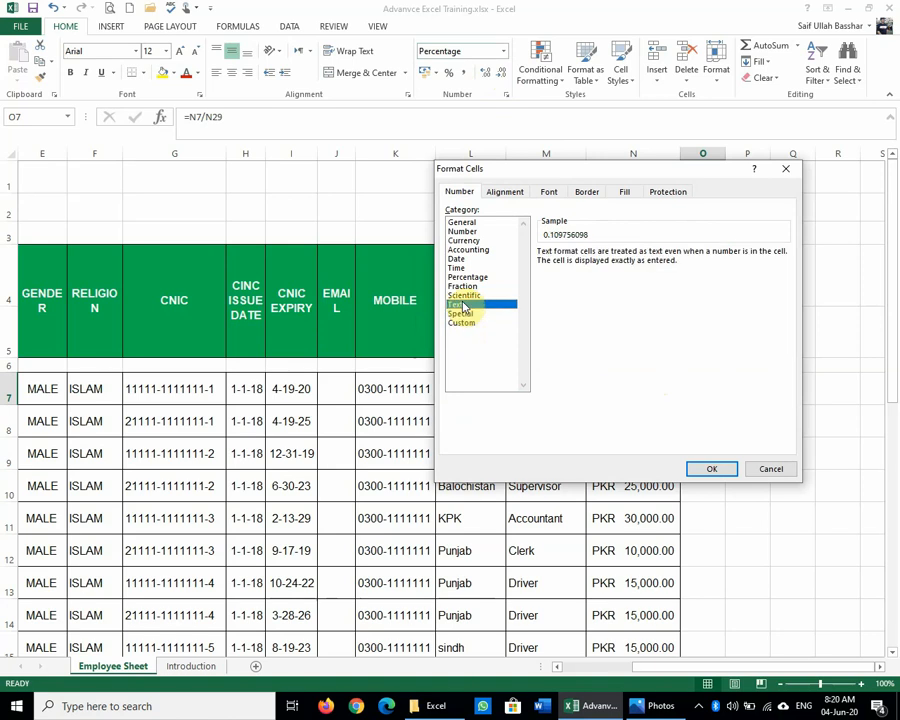
{"action": "left_click", "coordinate": [771, 468]}
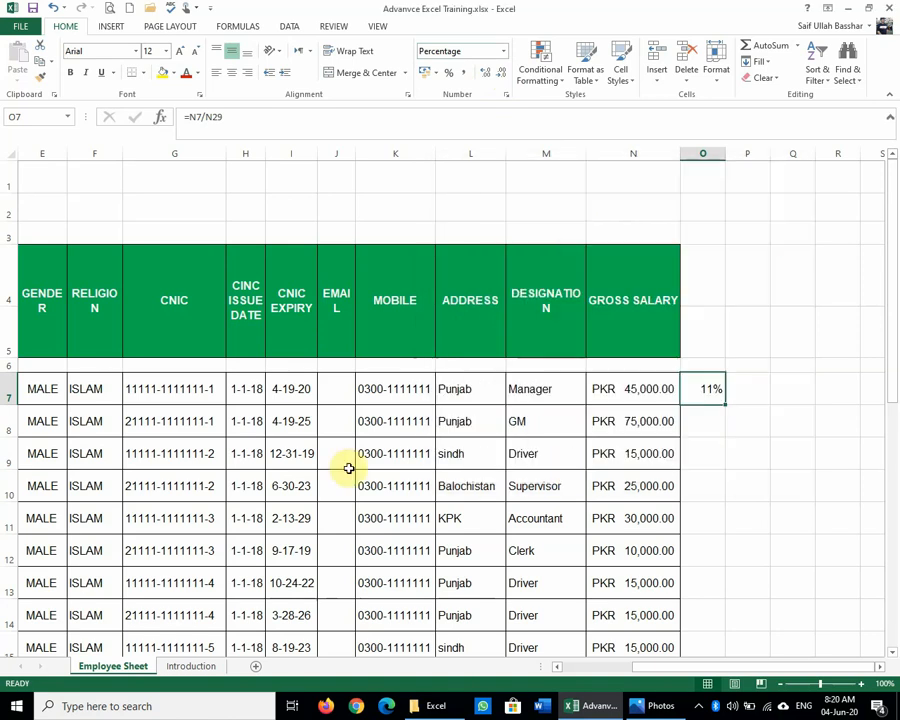
Step: Start a trial entry in P7, then cancel it so P7 stays empty
{"action": "left_click", "coordinate": [308, 455]}
{"action": "left_click", "coordinate": [760, 389]}
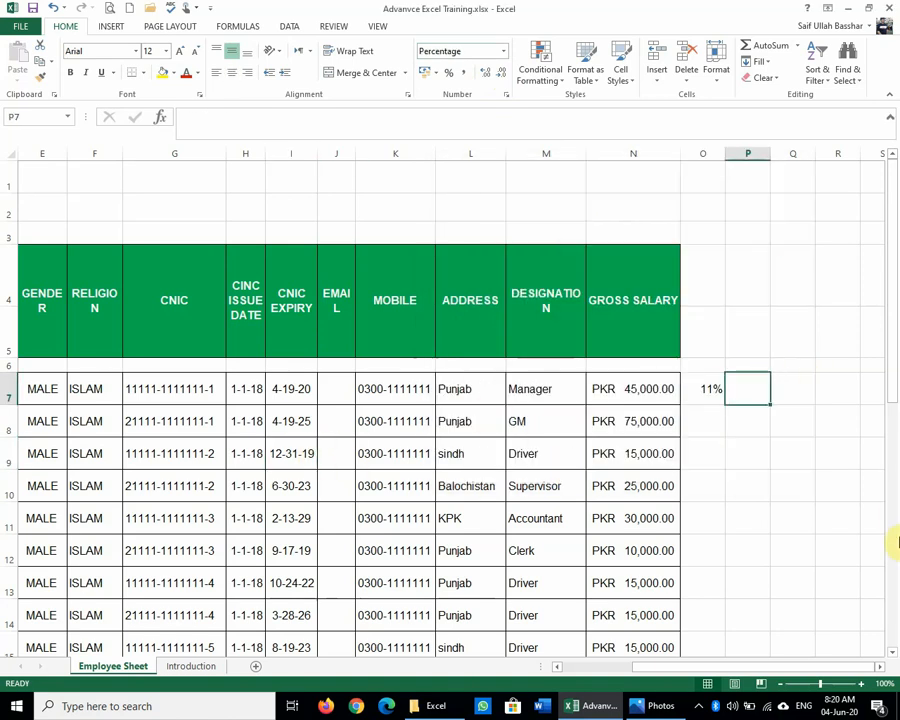
{"action": "type", "text": "0320"}
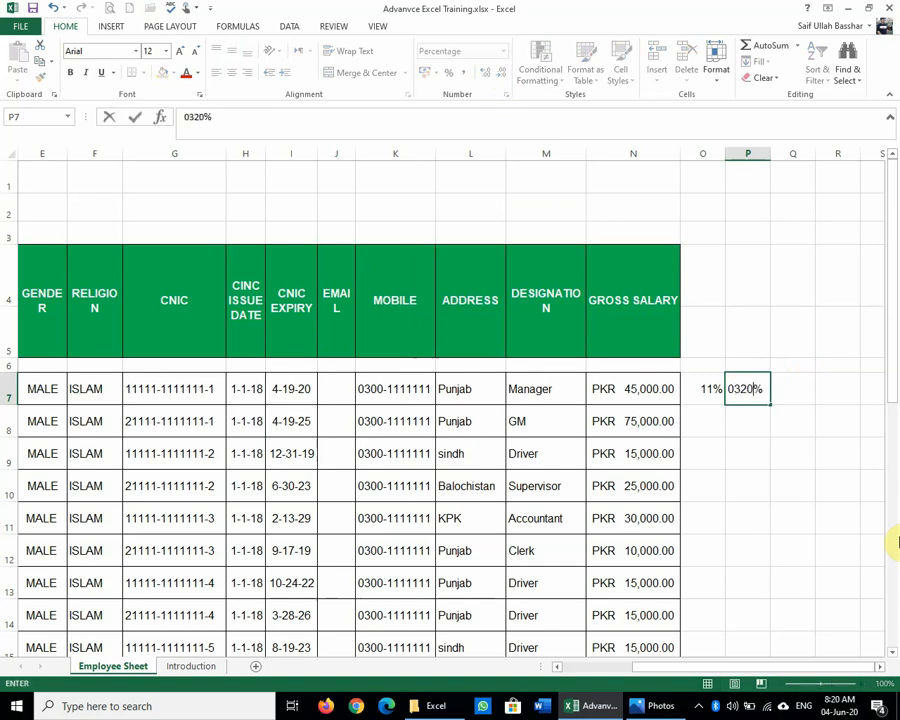
{"action": "key", "text": "BackSpace"}
{"action": "key", "text": "BackSpace"}
{"action": "key", "text": "BackSpace"}
{"action": "key", "text": "BackSpace"}
{"action": "key", "text": "Delete"}
{"action": "key", "text": "Escape"}
{"action": "key", "text": "Right"}
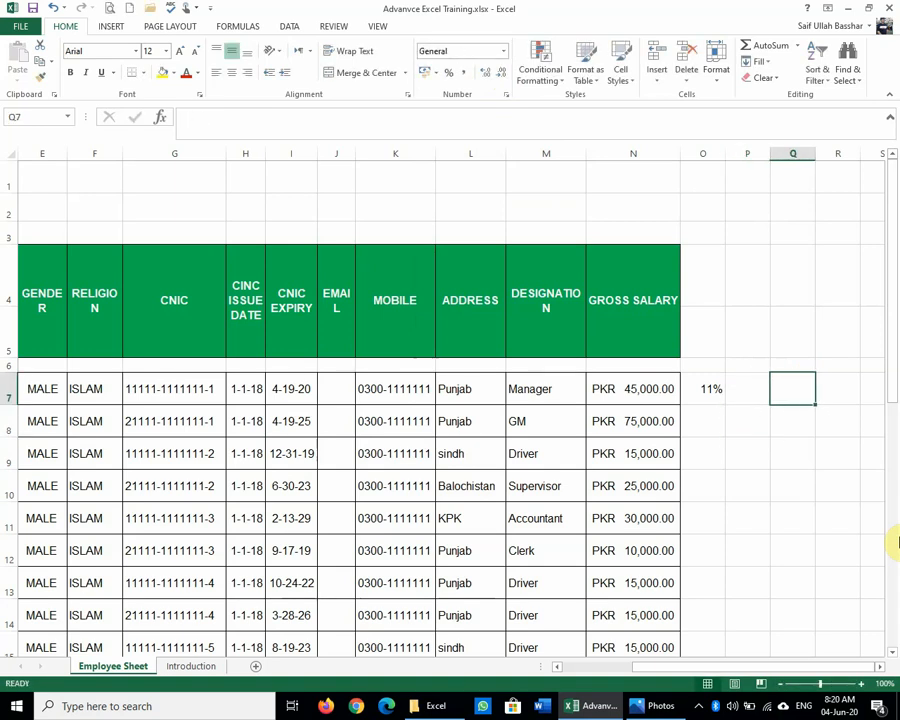
{"action": "type", "text": "300"}
{"action": "key", "text": "BackSpace"}
{"action": "key", "text": "BackSpace"}
{"action": "key", "text": "BackSpace"}
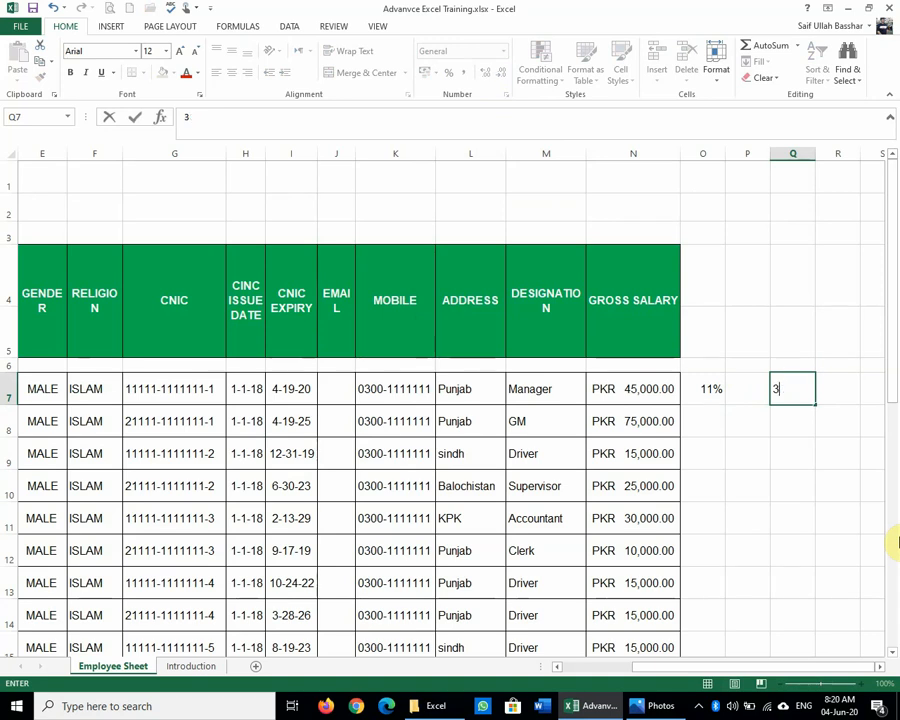
{"action": "type", "text": "300"}
{"action": "key", "text": "Return"}
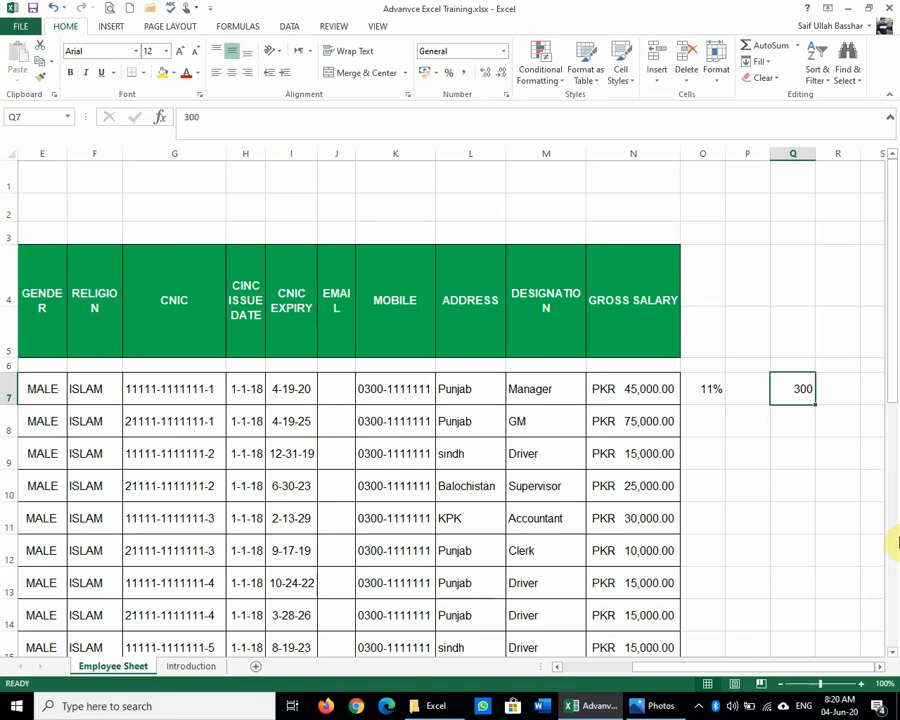
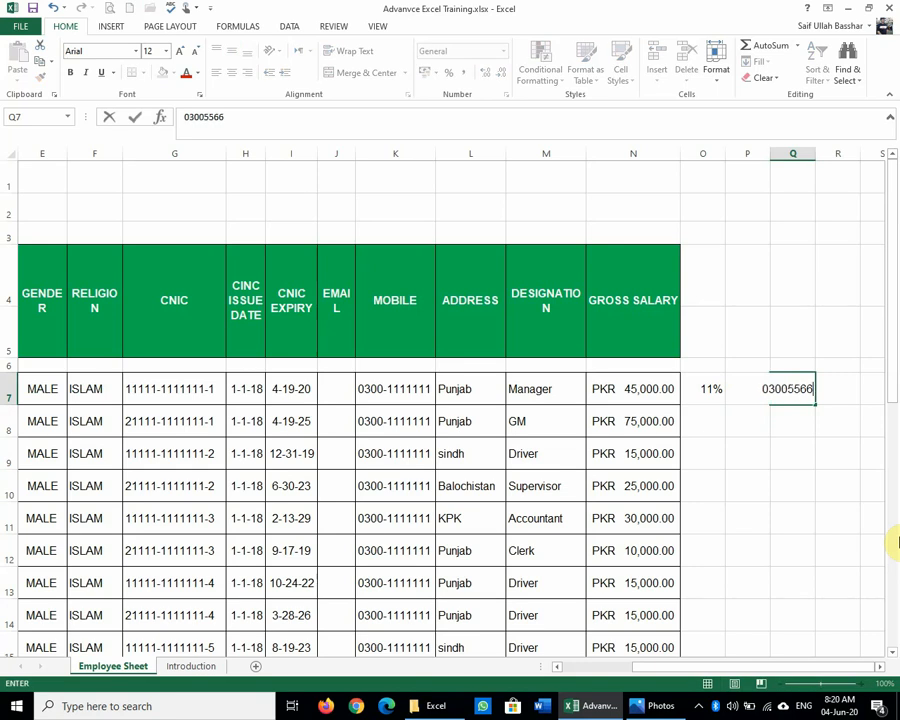
{"action": "key", "text": "Return"}
{"action": "key", "text": "Up"}
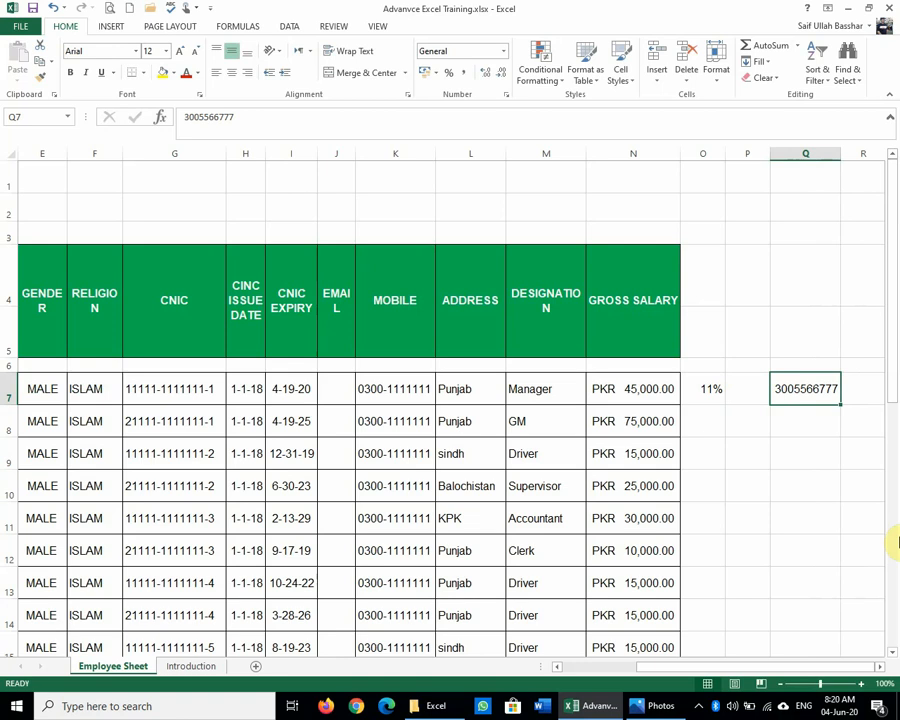
{"action": "left_click", "coordinate": [500, 56]}
{"action": "left_click", "coordinate": [458, 382]}
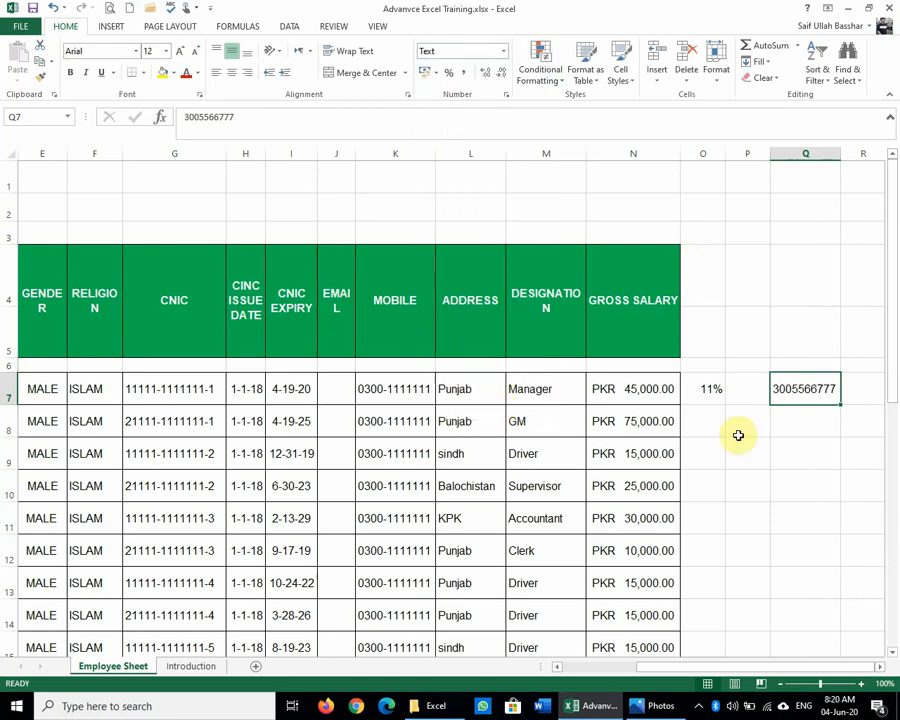
{"action": "left_click", "coordinate": [184, 117]}
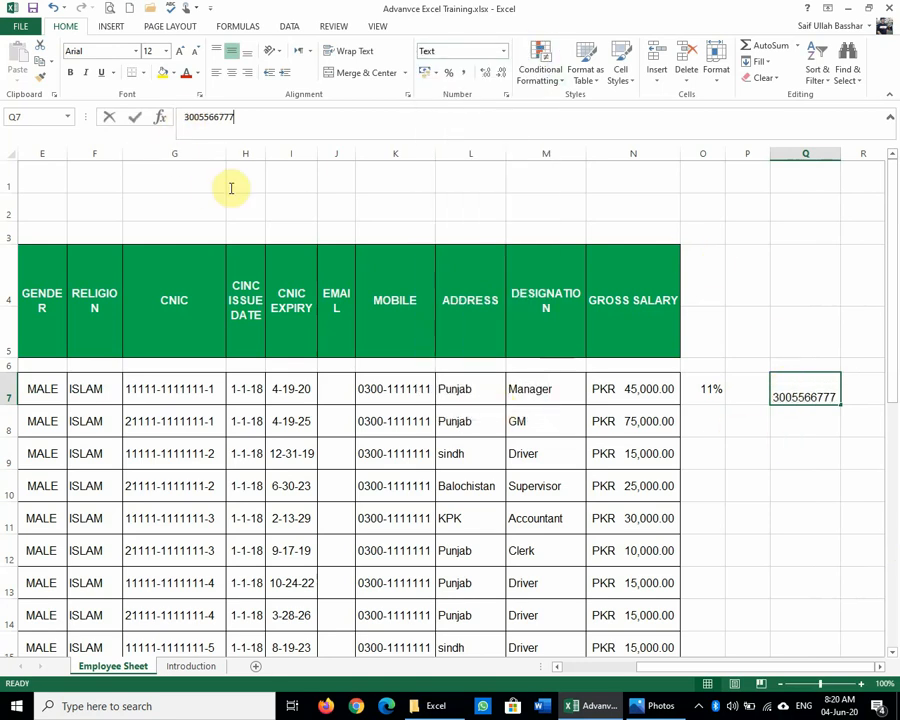
{"action": "type", "text": "0"}
{"action": "key", "text": "Return"}
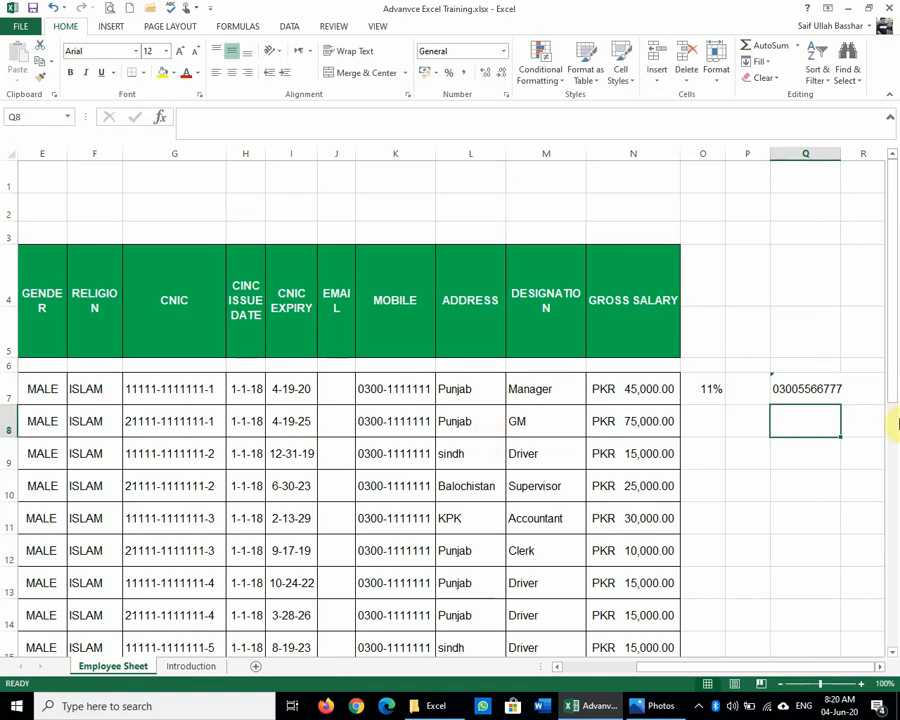
Step: Inspect Q7's number-stored-as-text warning options, then select Q8
{"action": "left_click_drag", "start_coordinate": [838, 176], "coordinate": [884, 153]}
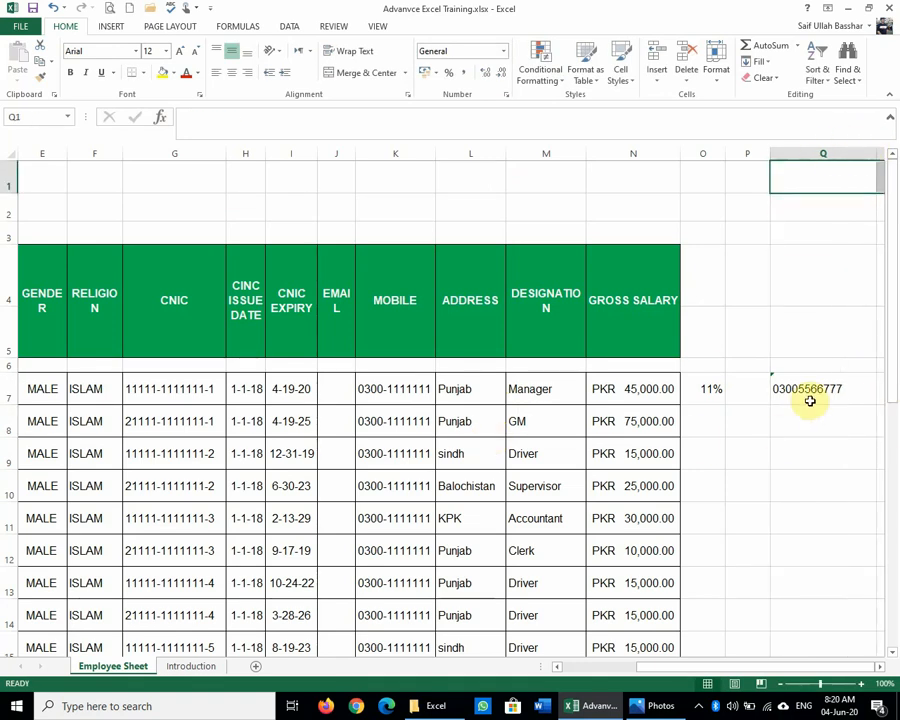
{"action": "left_click", "coordinate": [773, 380]}
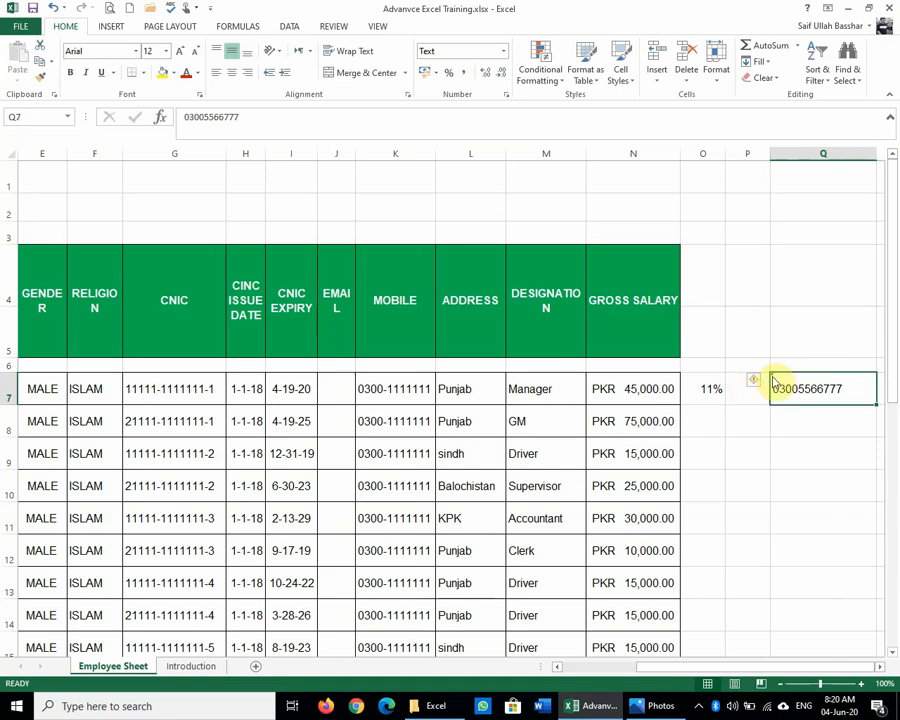
{"action": "left_click", "coordinate": [758, 381]}
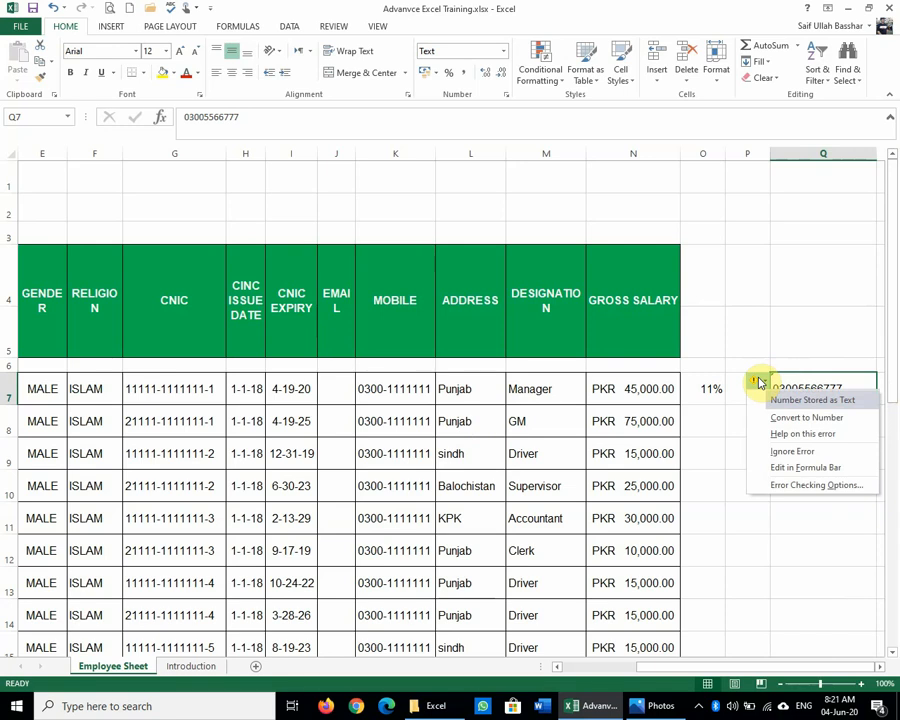
{"action": "left_click", "coordinate": [719, 446]}
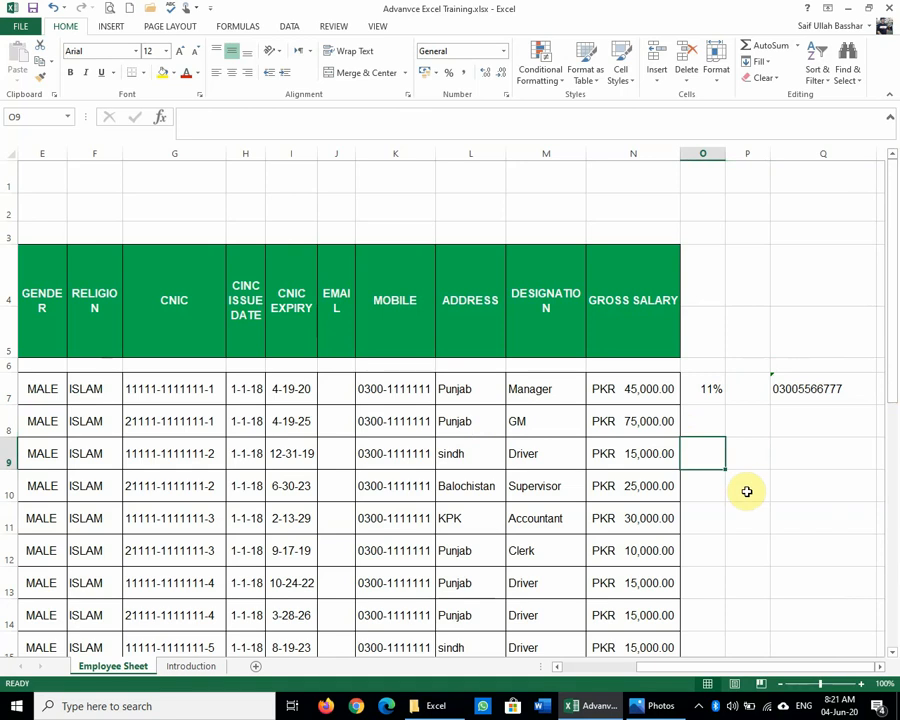
{"action": "left_click", "coordinate": [834, 414]}
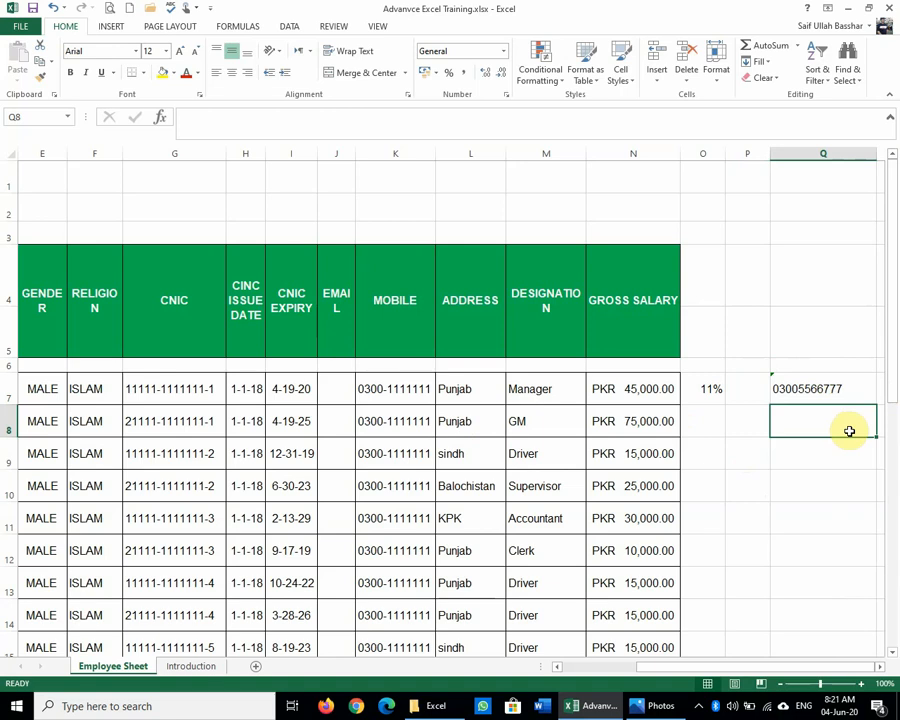
{"action": "left_click", "coordinate": [658, 706]}
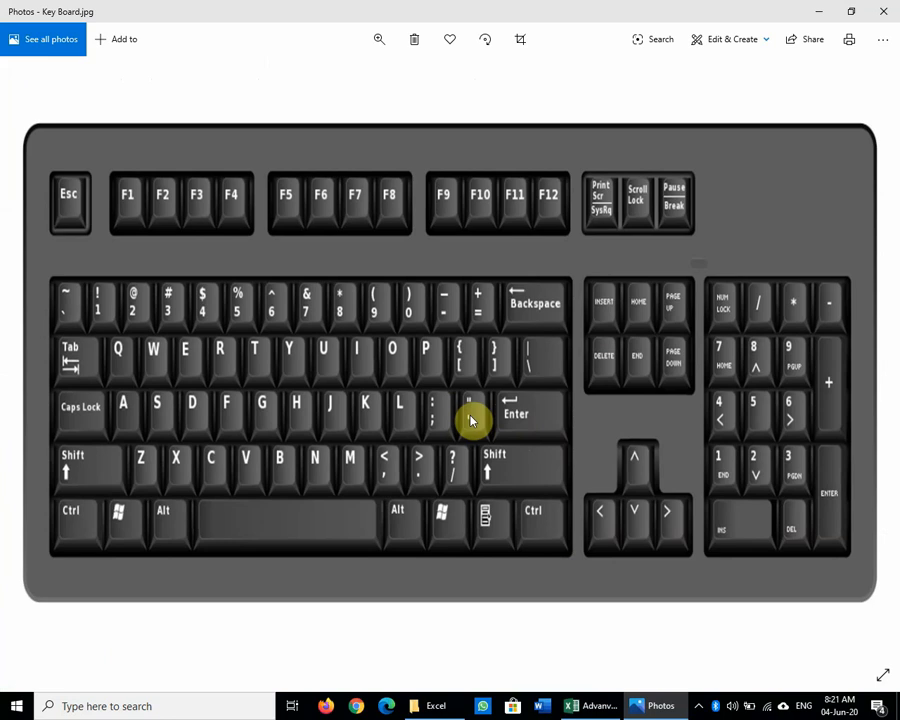
{"action": "left_click", "coordinate": [819, 12]}
{"action": "type", "text": "'"}
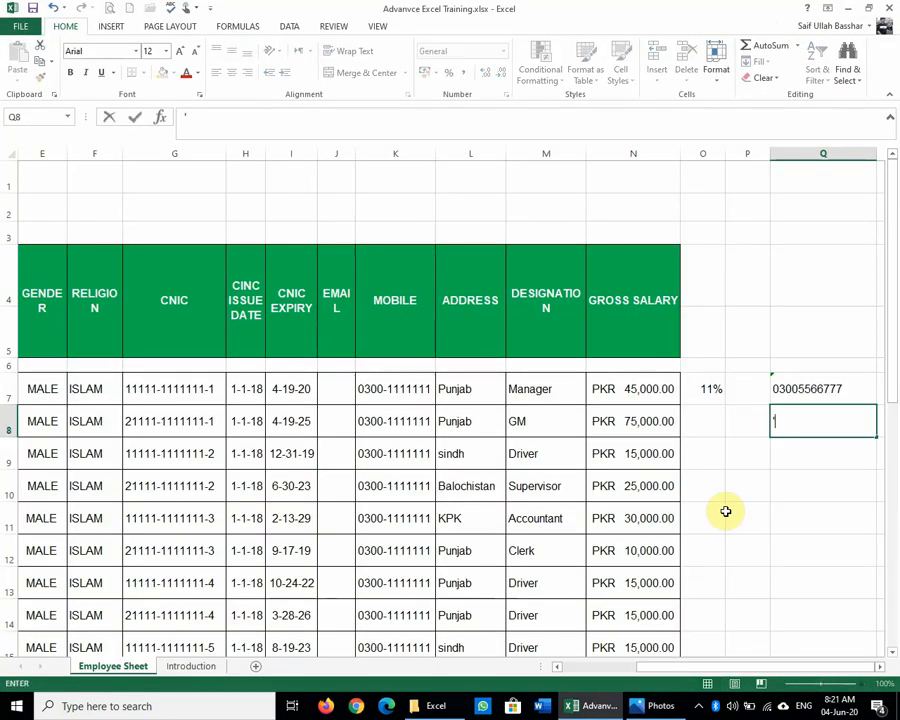
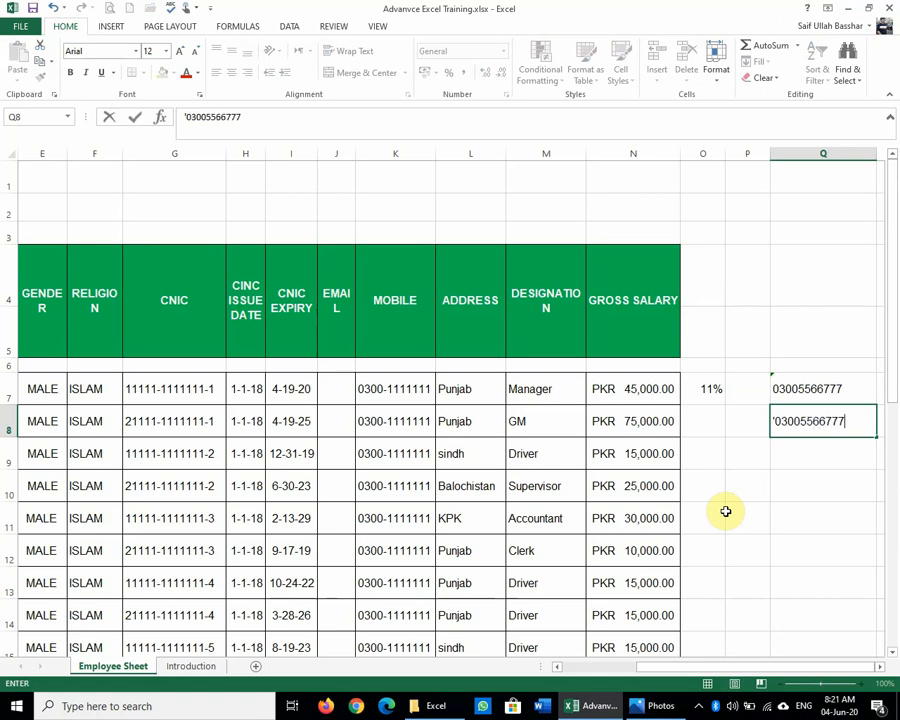
{"action": "key", "text": "Return"}
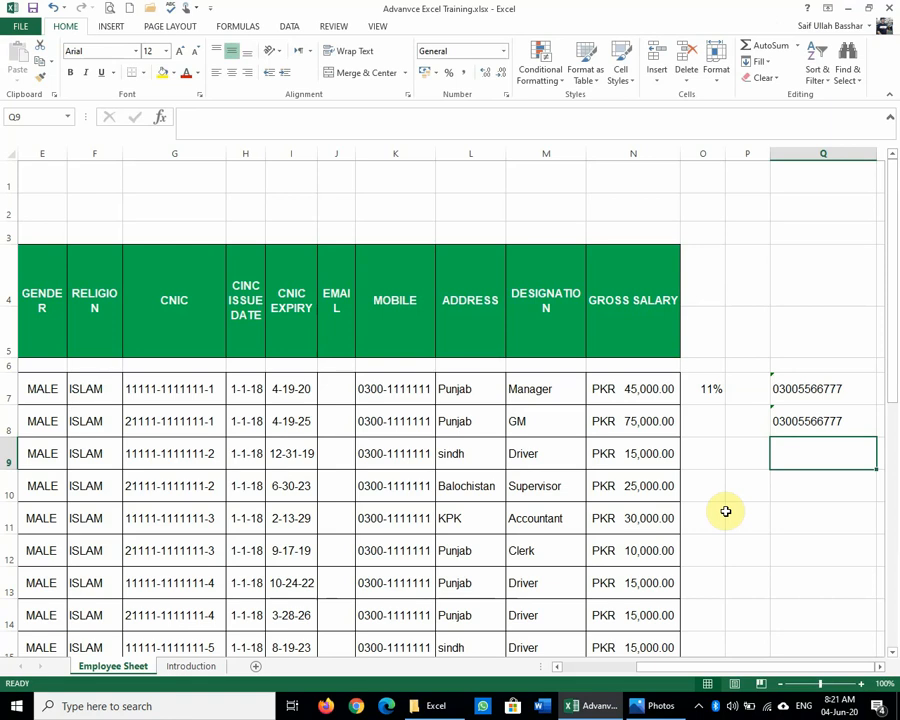
{"action": "left_click", "coordinate": [770, 434]}
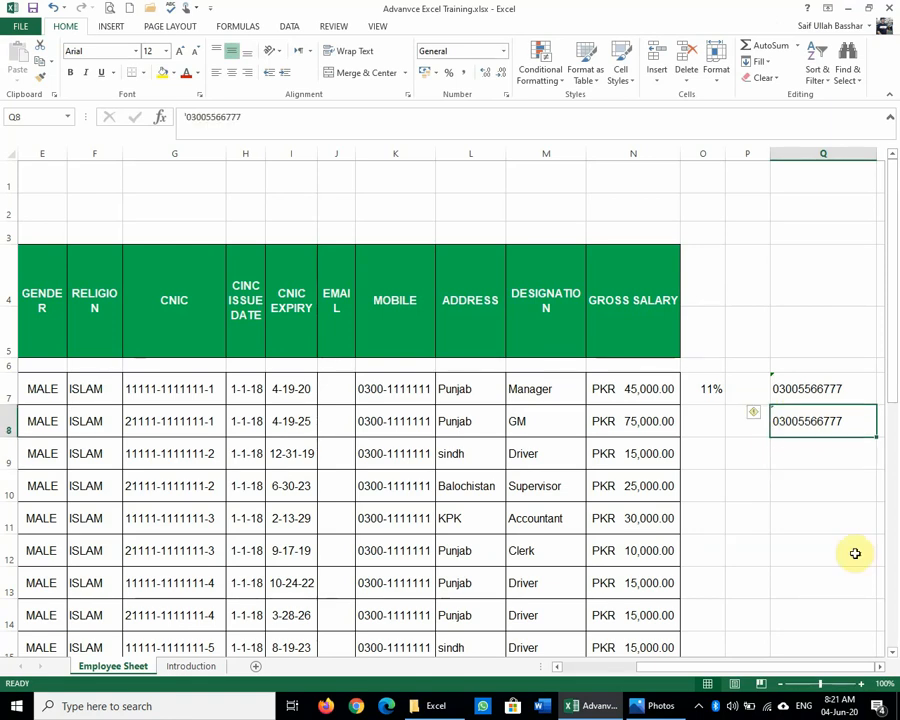
{"action": "left_click", "coordinate": [792, 396]}
{"action": "left_click", "coordinate": [804, 420]}
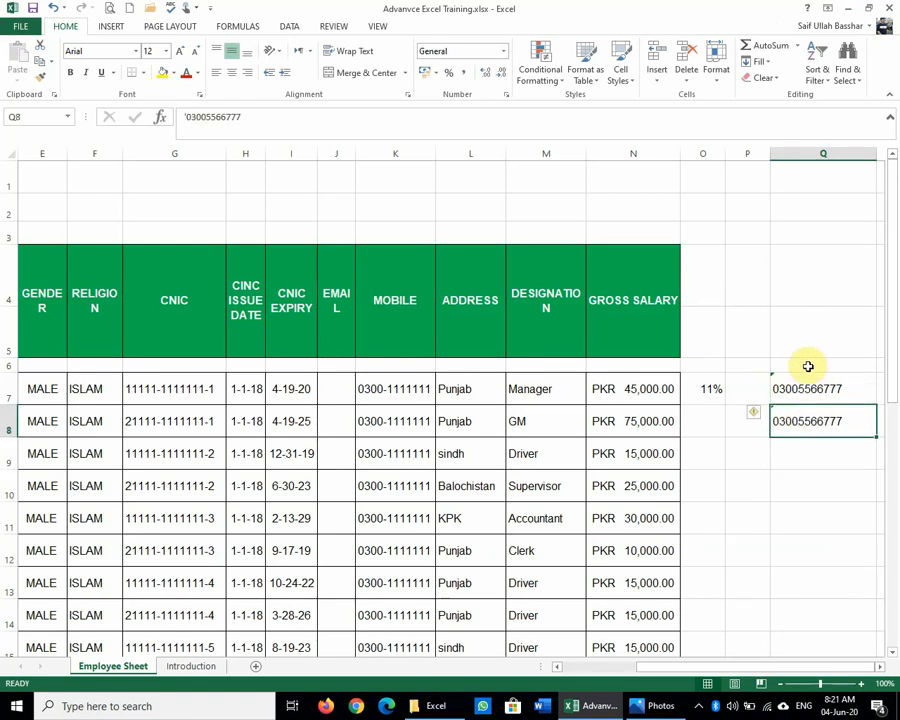
{"action": "left_click", "coordinate": [808, 390]}
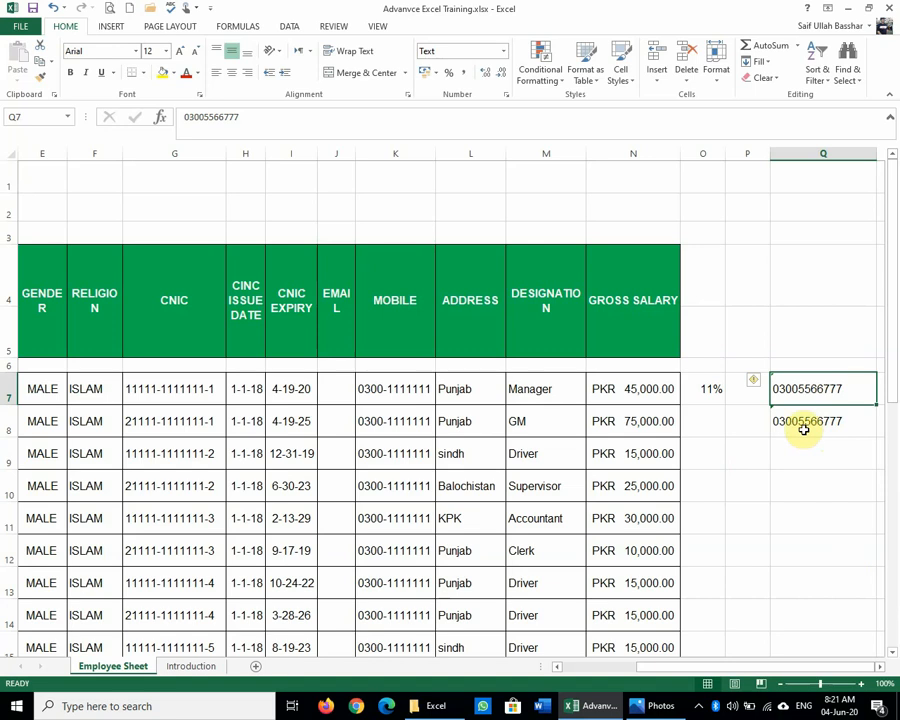
{"action": "left_click", "coordinate": [803, 426]}
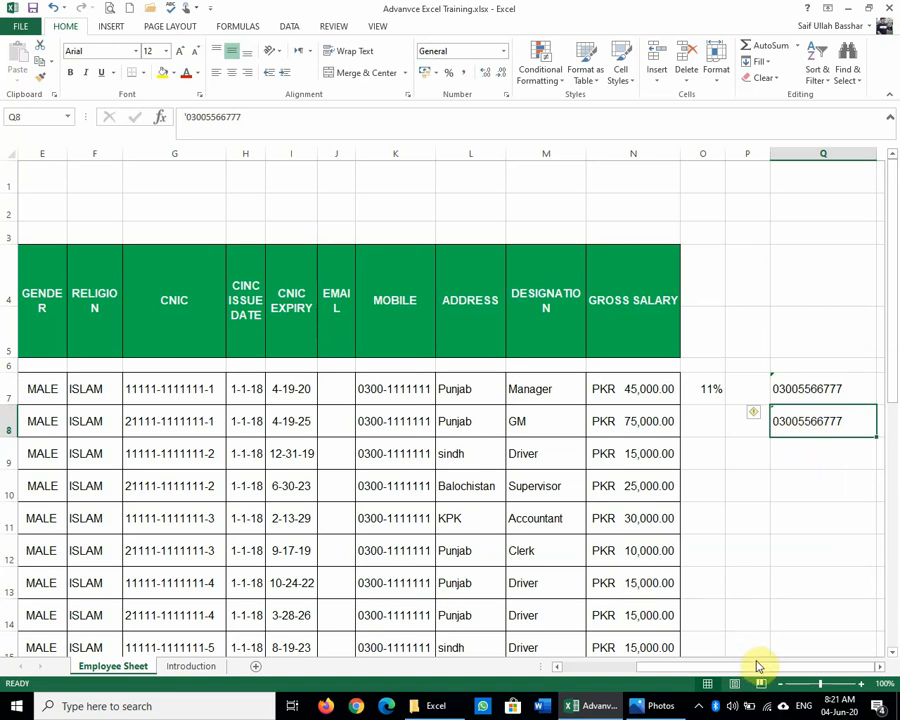
{"action": "left_click_drag", "start_coordinate": [760, 670], "coordinate": [704, 676]}
{"action": "left_click", "coordinate": [191, 418]}
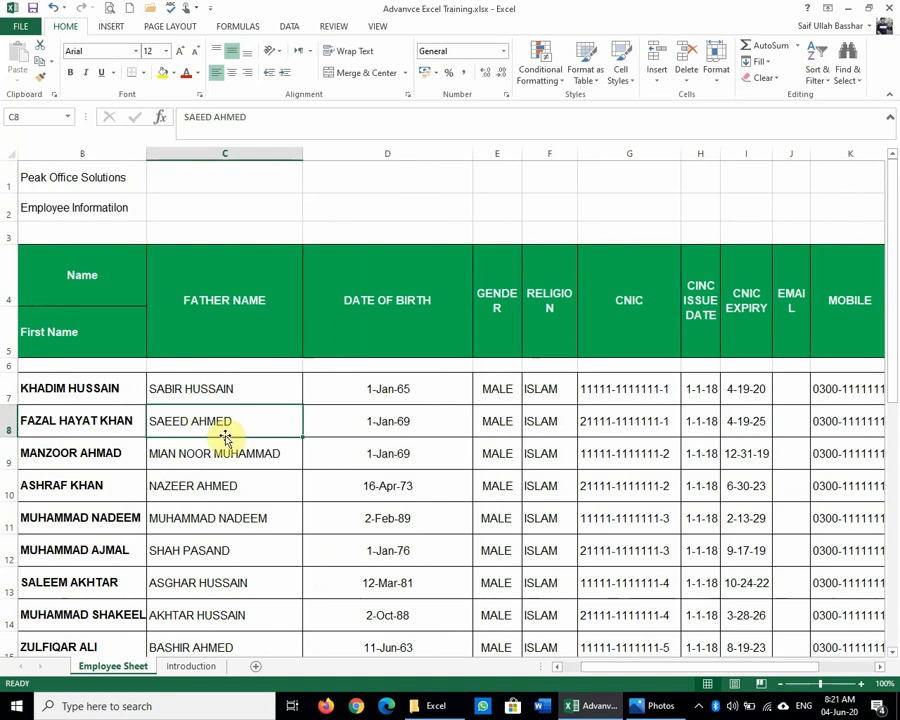
{"action": "left_click", "coordinate": [217, 381]}
{"action": "left_click_drag", "start_coordinate": [88, 386], "coordinate": [221, 486]}
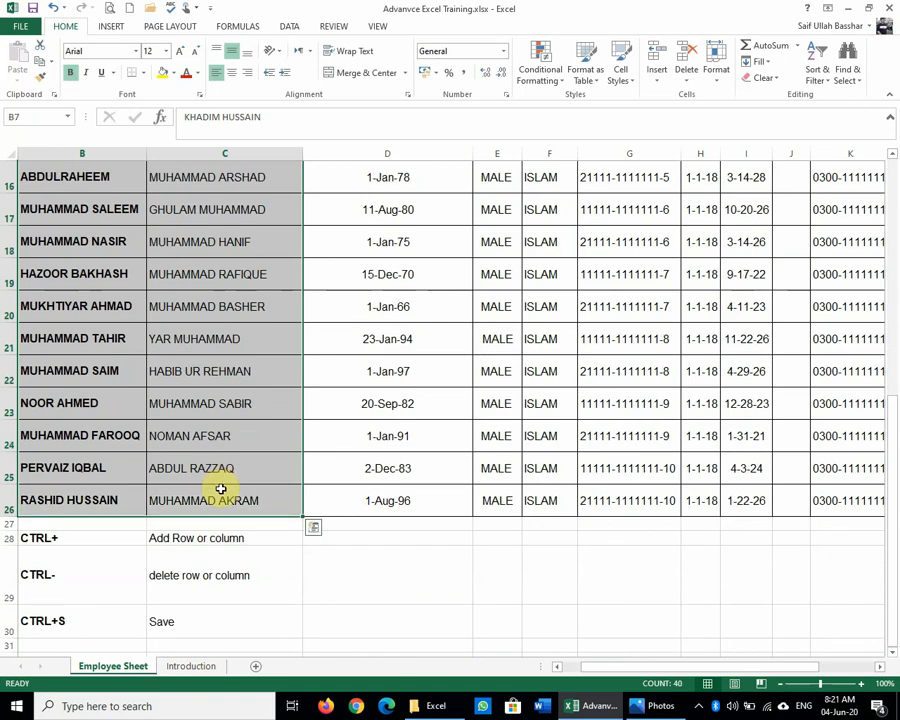
{"action": "scroll", "coordinate": [221, 486], "scroll_direction": "up", "scroll_amount": 5}
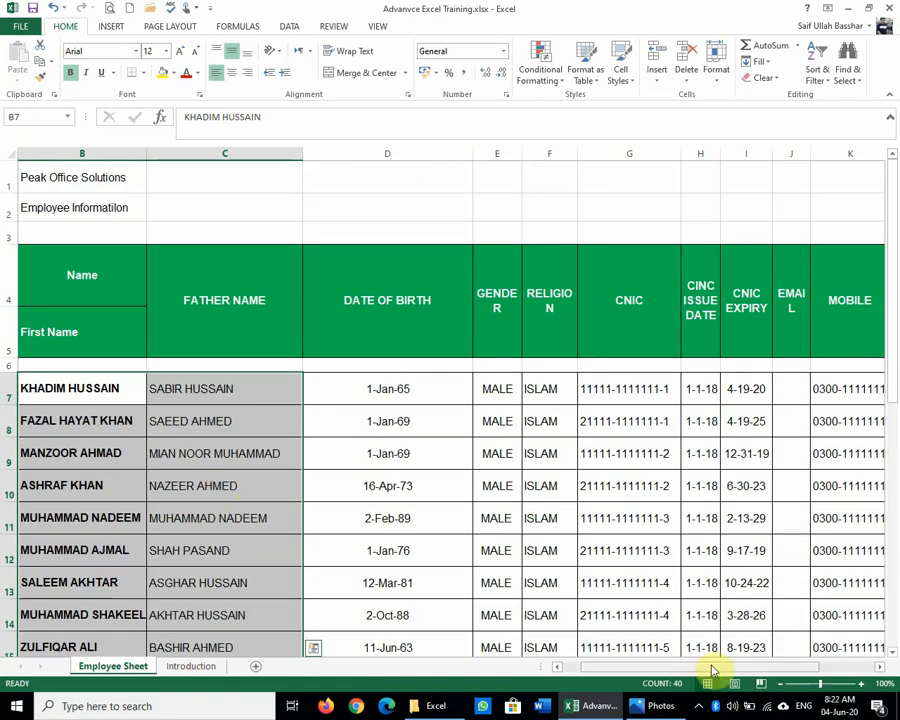
{"action": "left_click_drag", "start_coordinate": [713, 670], "coordinate": [572, 668]}
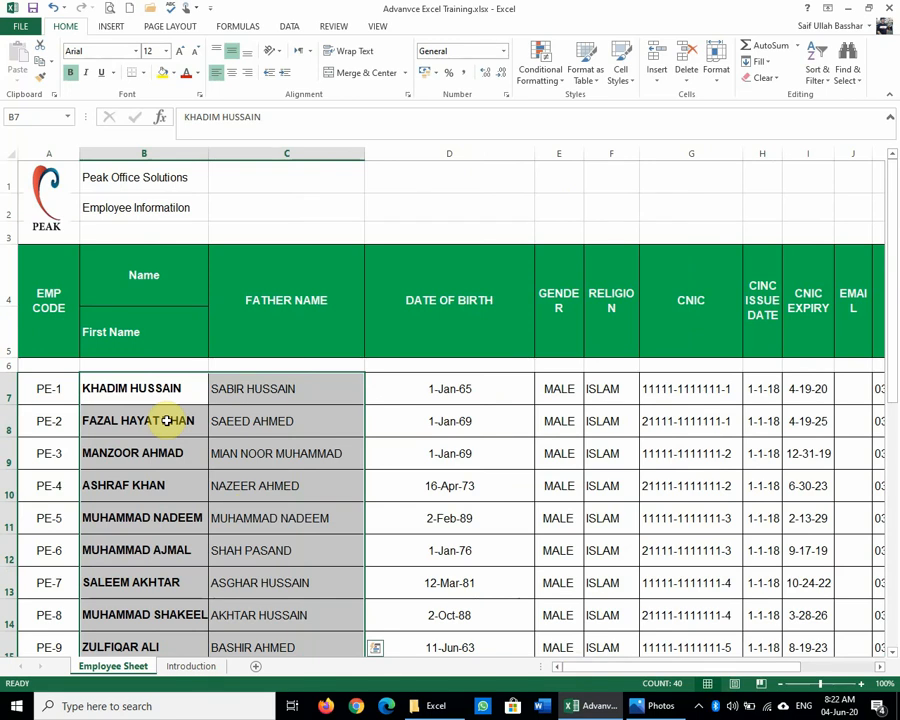
{"action": "left_click", "coordinate": [322, 364]}
{"action": "key", "text": "Right"}
{"action": "key", "text": "Right"}
{"action": "key", "text": "Right"}
{"action": "key", "text": "Right"}
{"action": "key", "text": "Right"}
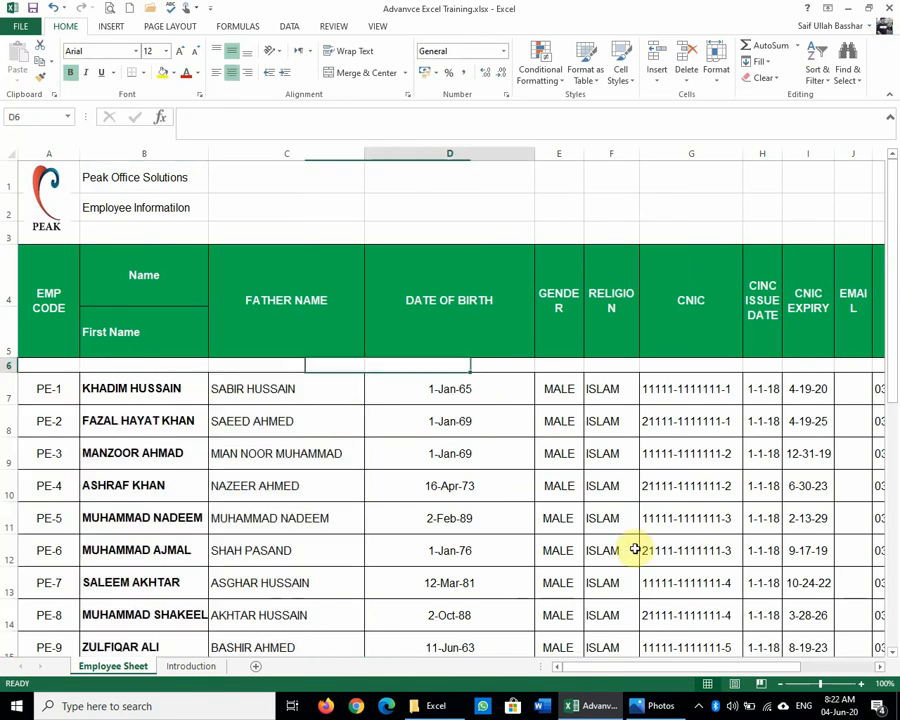
{"action": "key", "text": "Left"}
{"action": "key", "text": "Left"}
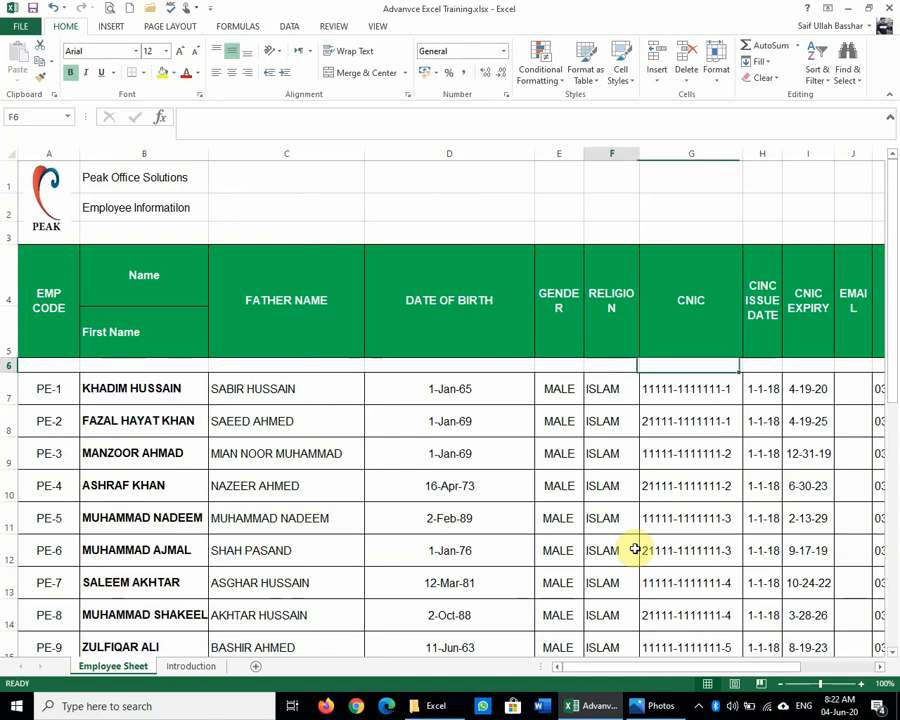
{"action": "key", "text": "Down"}
{"action": "key", "text": "Right"}
{"action": "key", "text": "Right"}
{"action": "key", "text": "Right"}
{"action": "key", "text": "Right"}
{"action": "key", "text": "Right"}
{"action": "key", "text": "Right"}
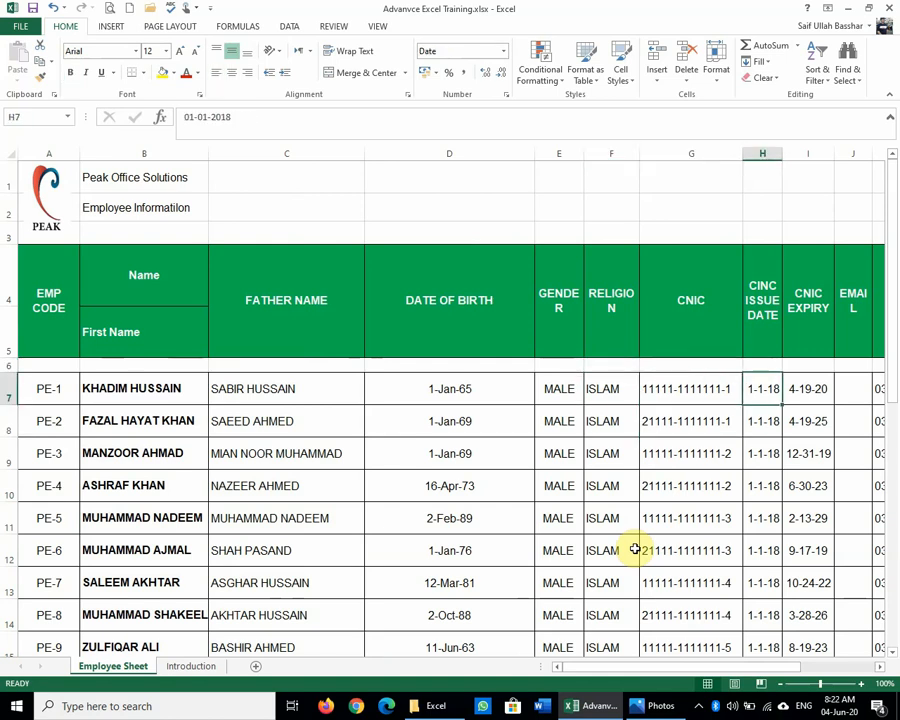
{"action": "key", "text": "Left"}
{"action": "key", "text": "Left"}
{"action": "key", "text": "Left"}
{"action": "key", "text": "Left"}
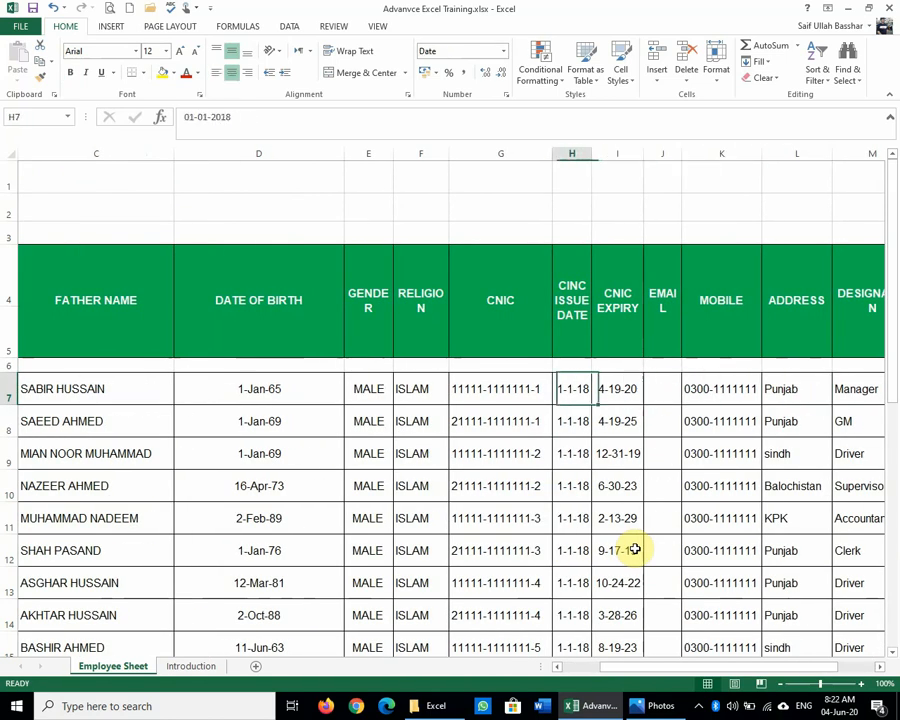
{"action": "key", "text": "Right"}
{"action": "key", "text": "Right"}
{"action": "key", "text": "Right"}
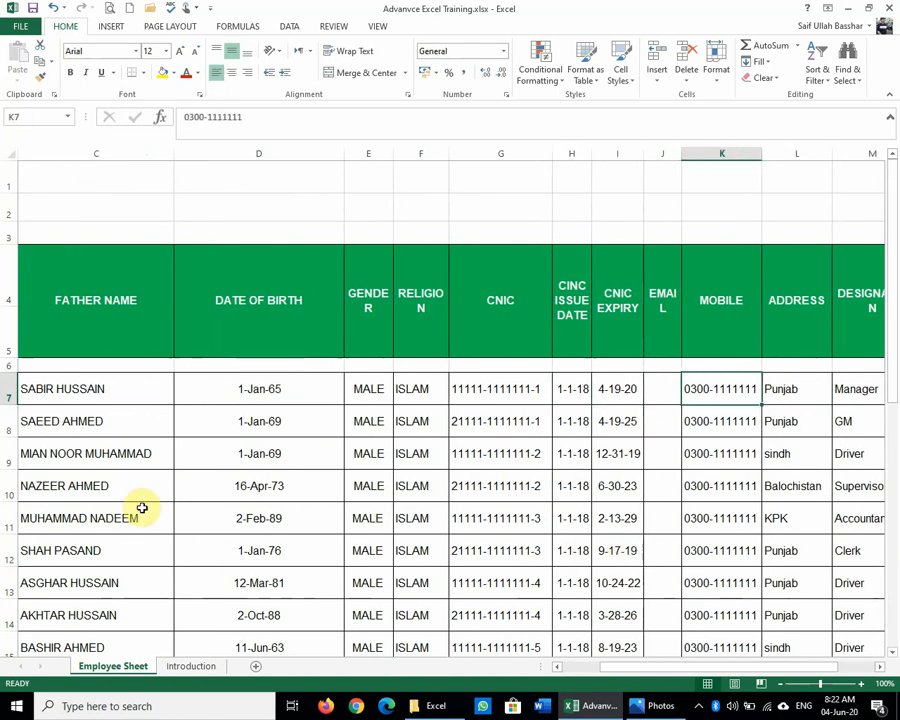
Step: Copy D7's date format with Format Painter onto the CNIC Issue Date and Expiry cells
{"action": "left_click", "coordinate": [253, 384]}
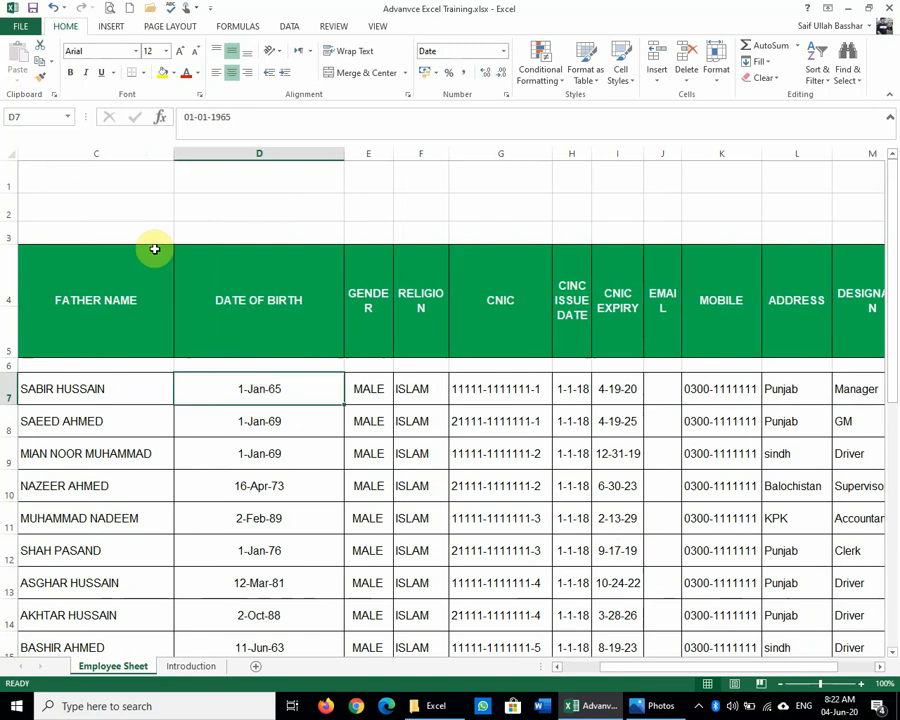
{"action": "left_click", "coordinate": [38, 78]}
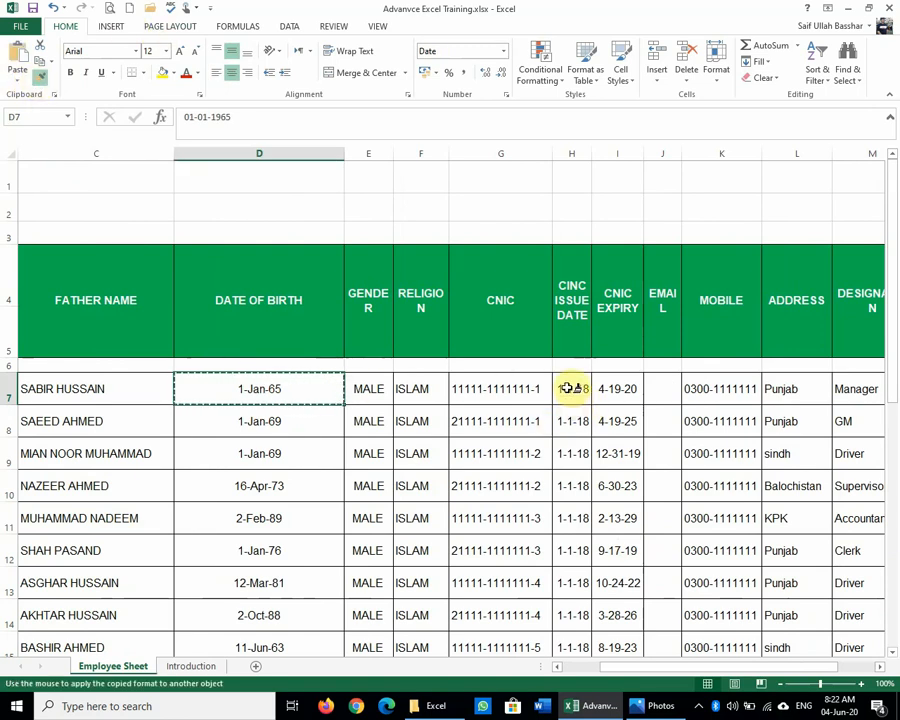
{"action": "mouse_move", "coordinate": [571, 388]}
{"action": "left_mouse_down"}
{"action": "mouse_move", "coordinate": [615, 440]}
{"action": "mouse_move", "coordinate": [653, 665]}
{"action": "mouse_move", "coordinate": [628, 697]}
{"action": "mouse_move", "coordinate": [639, 599]}
{"action": "left_mouse_up"}
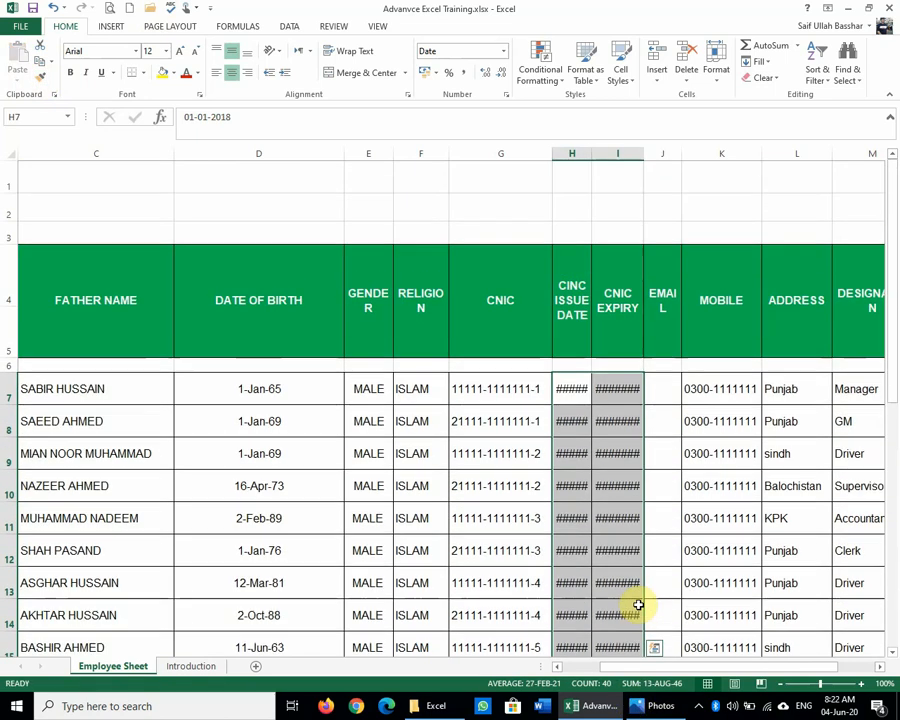
Step: AutoFit the CNIC Expiry and Issue Date columns so dates like 1-Jan-18 and 19-Apr-20 fit
{"action": "double_click", "coordinate": [648, 151]}
{"action": "left_click", "coordinate": [604, 545]}
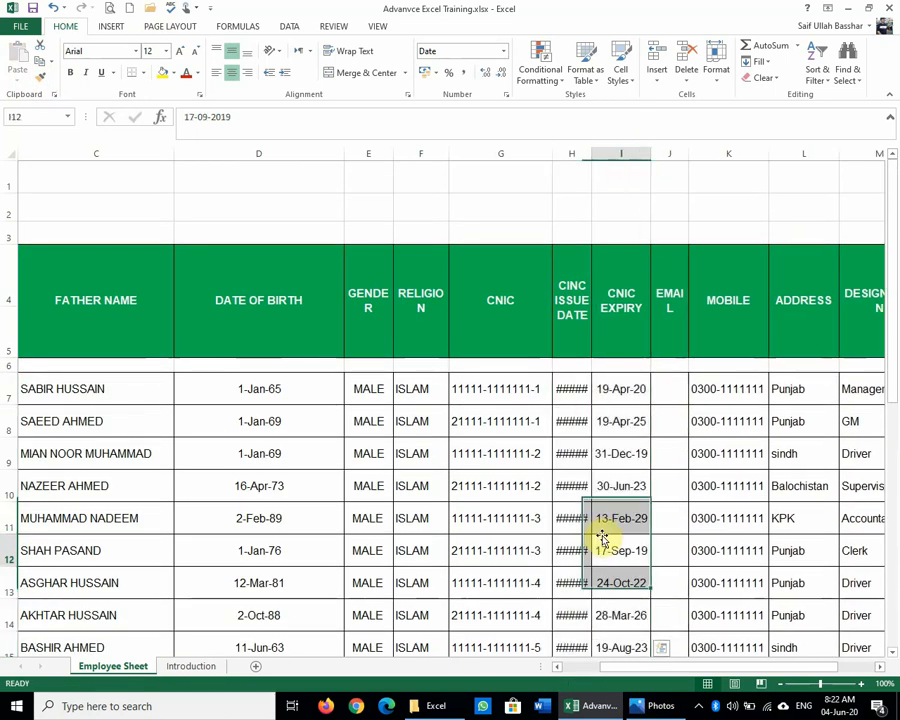
{"action": "left_click", "coordinate": [602, 407]}
{"action": "scroll", "coordinate": [659, 487], "scroll_direction": "down", "scroll_amount": 2}
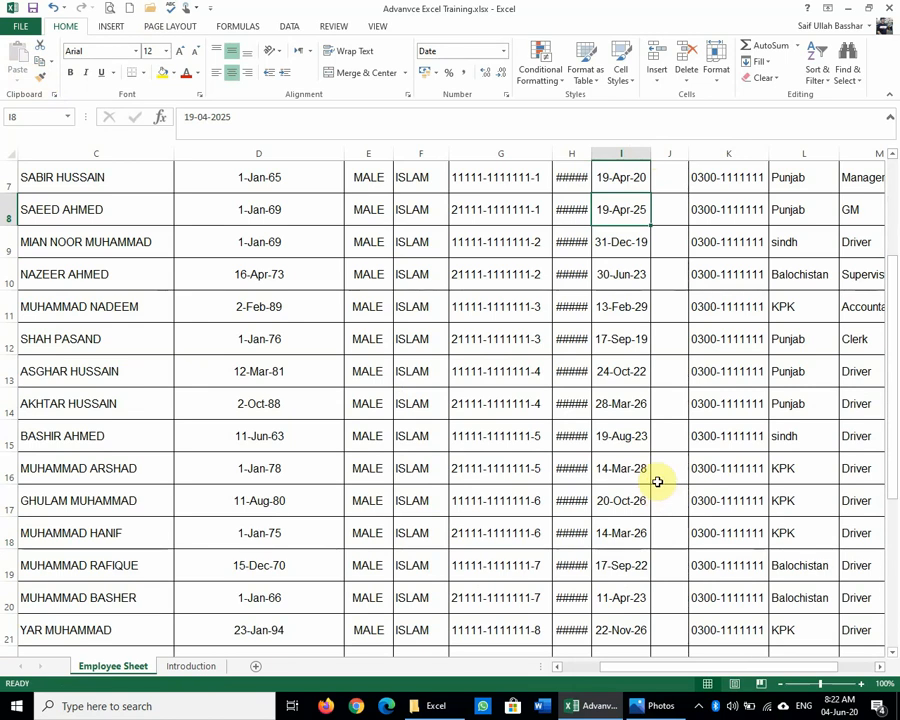
{"action": "double_click", "coordinate": [592, 152]}
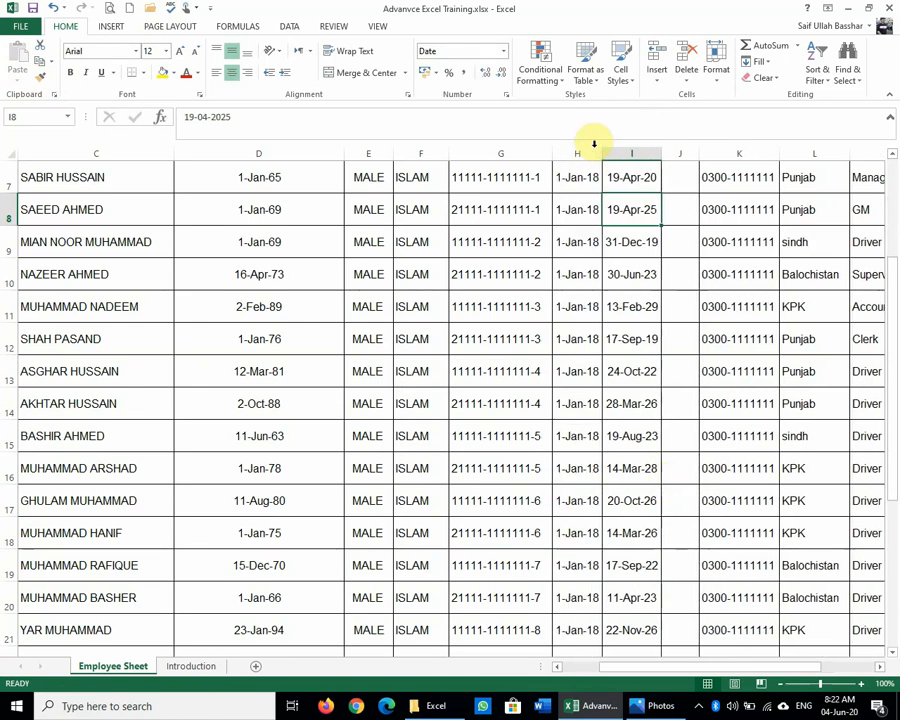
{"action": "left_click", "coordinate": [642, 333]}
{"action": "scroll", "coordinate": [650, 360], "scroll_direction": "up", "scroll_amount": 2}
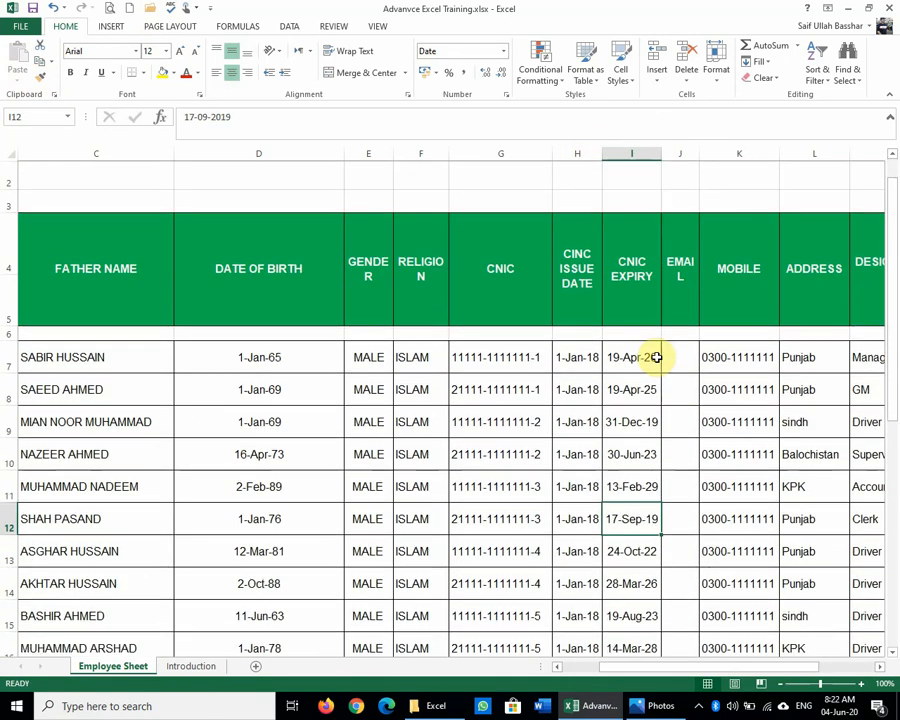
{"action": "scroll", "coordinate": [657, 357], "scroll_direction": "down", "scroll_amount": 4}
{"action": "scroll", "coordinate": [657, 357], "scroll_direction": "up", "scroll_amount": 2}
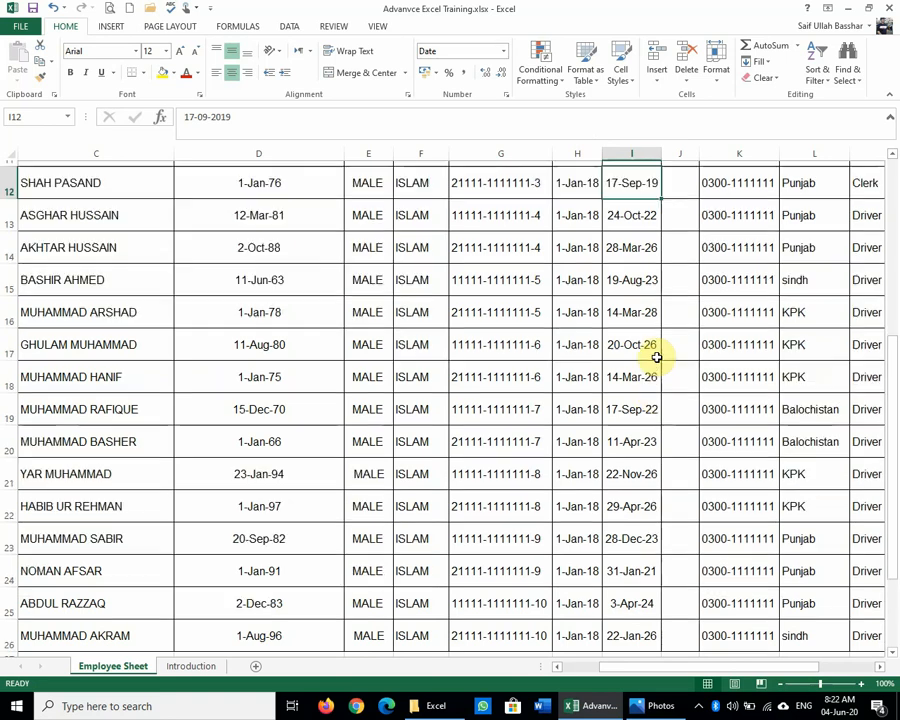
{"action": "scroll", "coordinate": [657, 357], "scroll_direction": "up", "scroll_amount": 2}
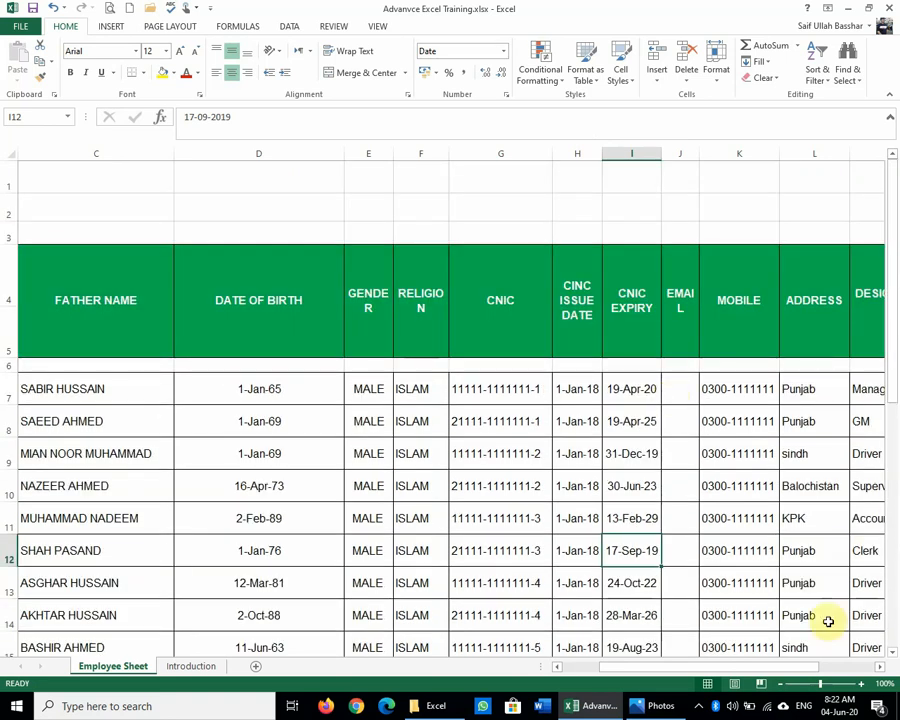
{"action": "left_click", "coordinate": [878, 670]}
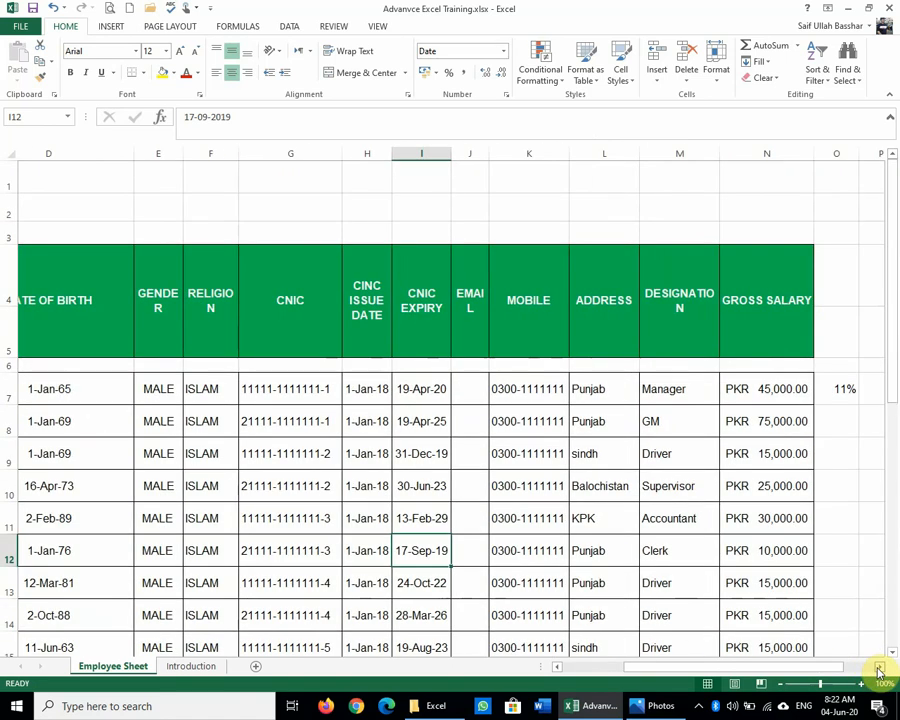
{"action": "left_click", "coordinate": [878, 670]}
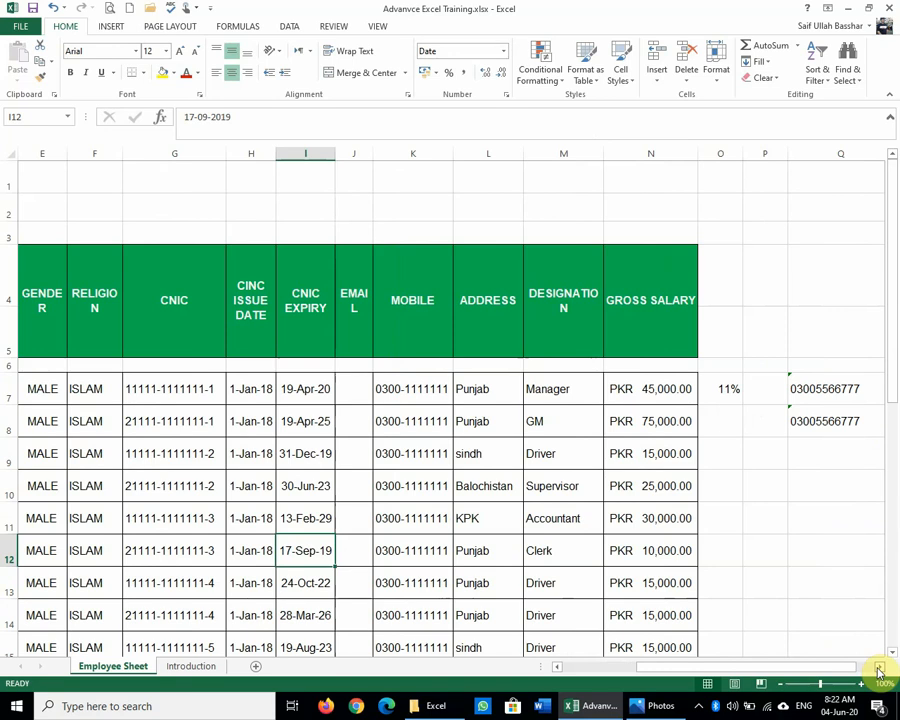
{"action": "left_click", "coordinate": [428, 423]}
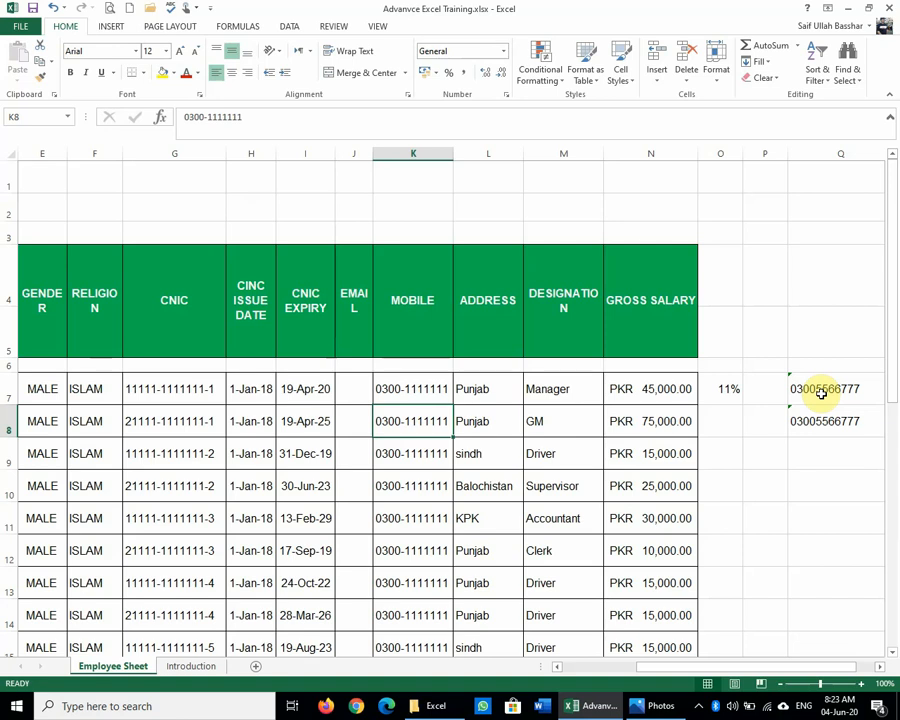
Step: Bring the Key Board.jpg keyboard picture back up in Photos
{"action": "left_click", "coordinate": [650, 706]}
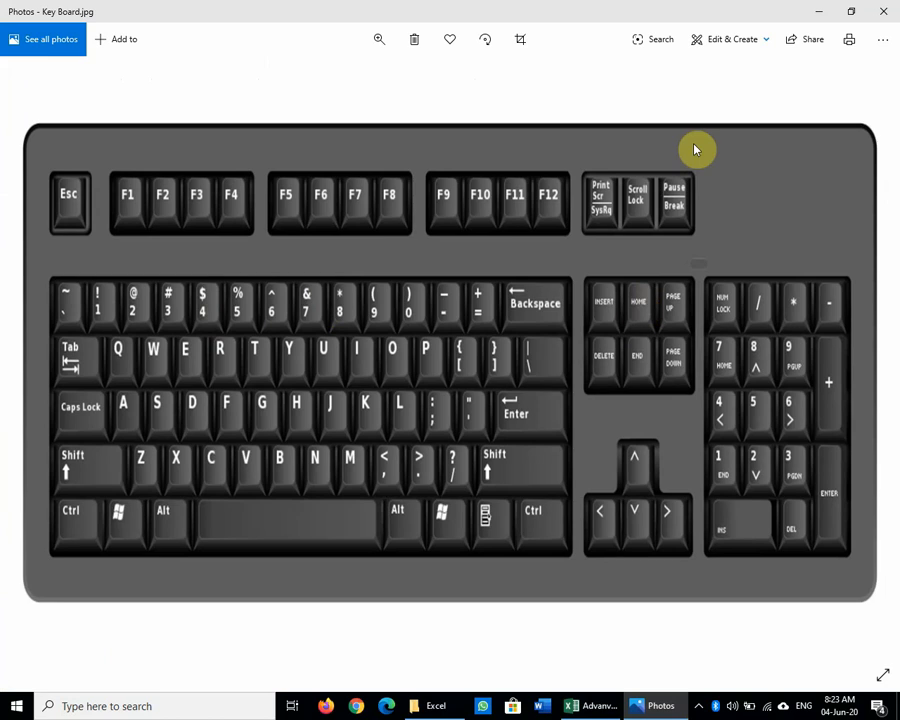
{"action": "left_click", "coordinate": [826, 8]}
{"action": "left_click", "coordinate": [661, 382]}
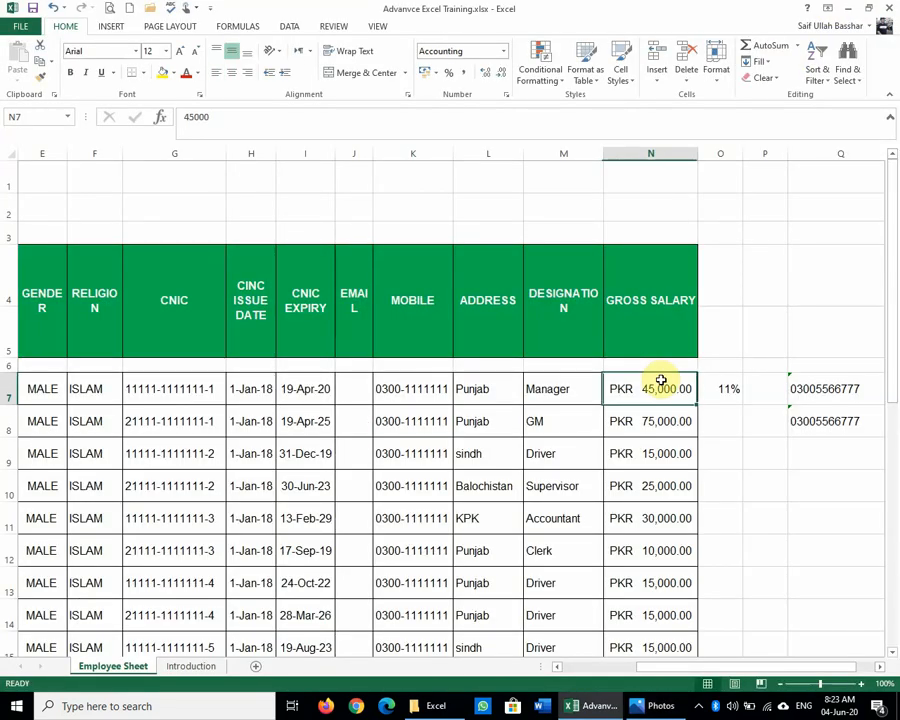
{"action": "key", "text": "Home"}
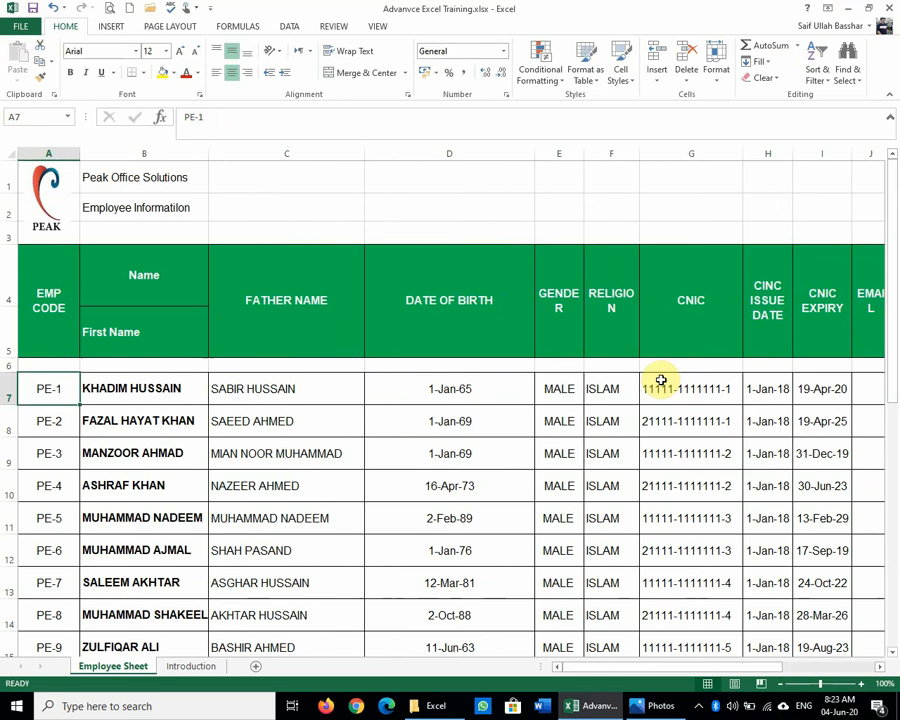
{"action": "left_click", "coordinate": [661, 381]}
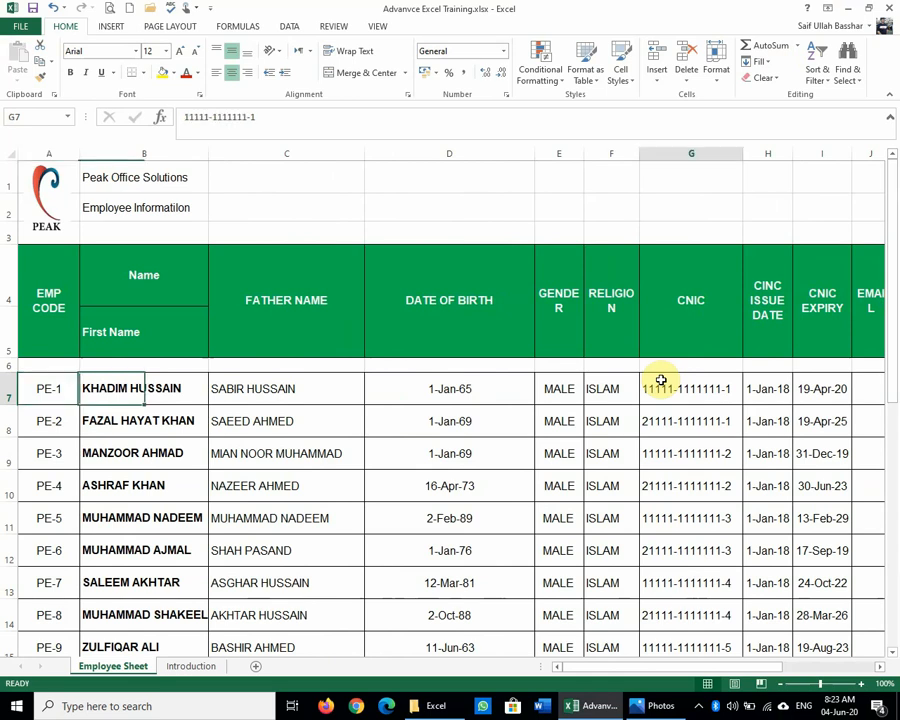
{"action": "scroll", "coordinate": [886, 496], "scroll_direction": "down", "scroll_amount": 3}
{"action": "left_click", "coordinate": [836, 475]}
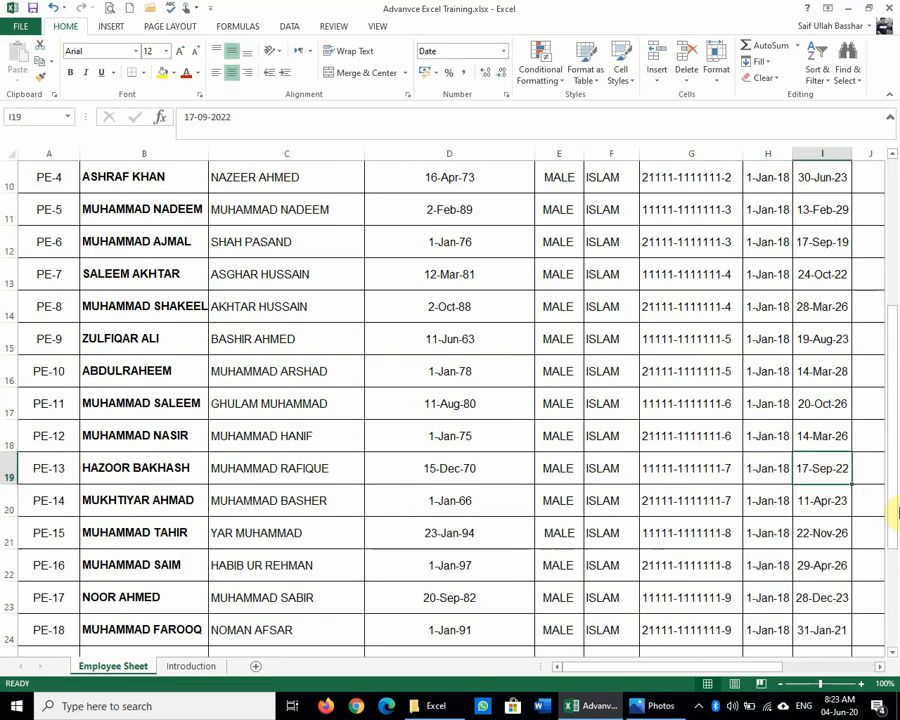
{"action": "key", "text": "Home"}
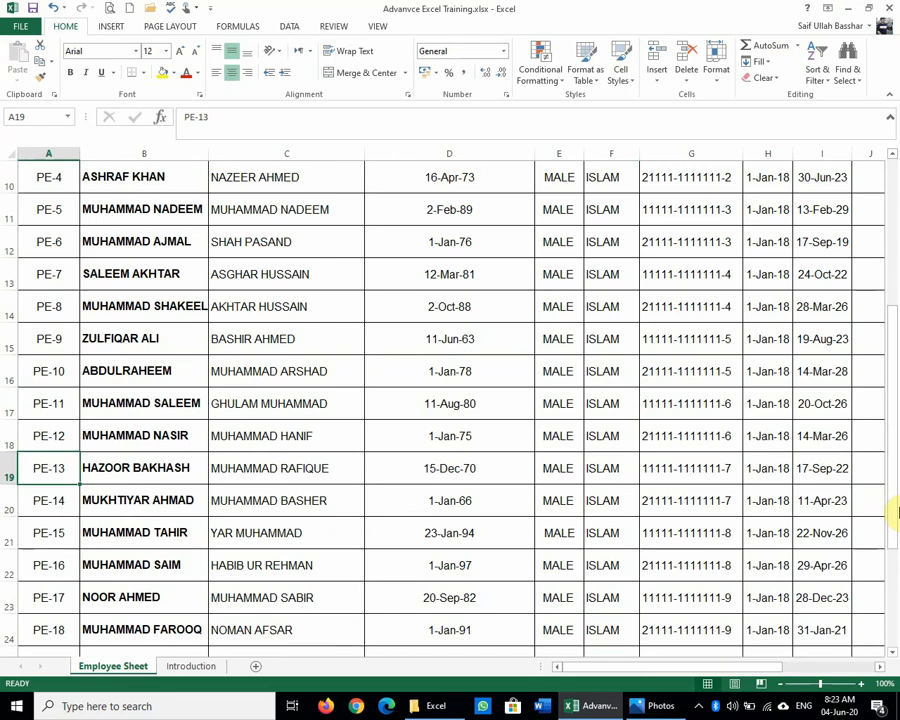
{"action": "scroll", "coordinate": [897, 512], "scroll_direction": "up", "scroll_amount": 3}
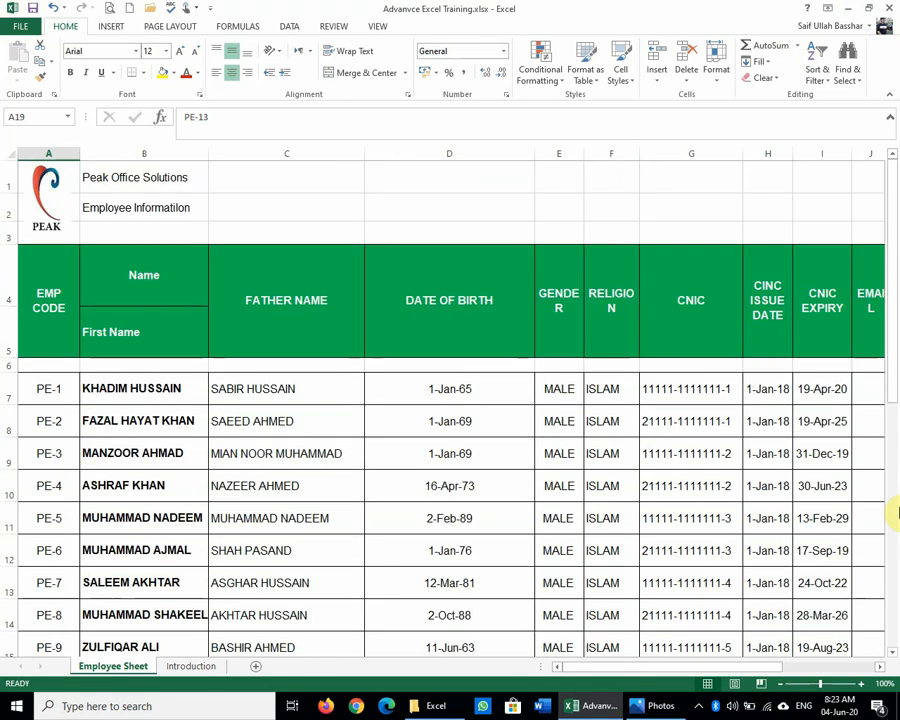
{"action": "left_click", "coordinate": [22, 382]}
{"action": "left_click", "coordinate": [662, 704]}
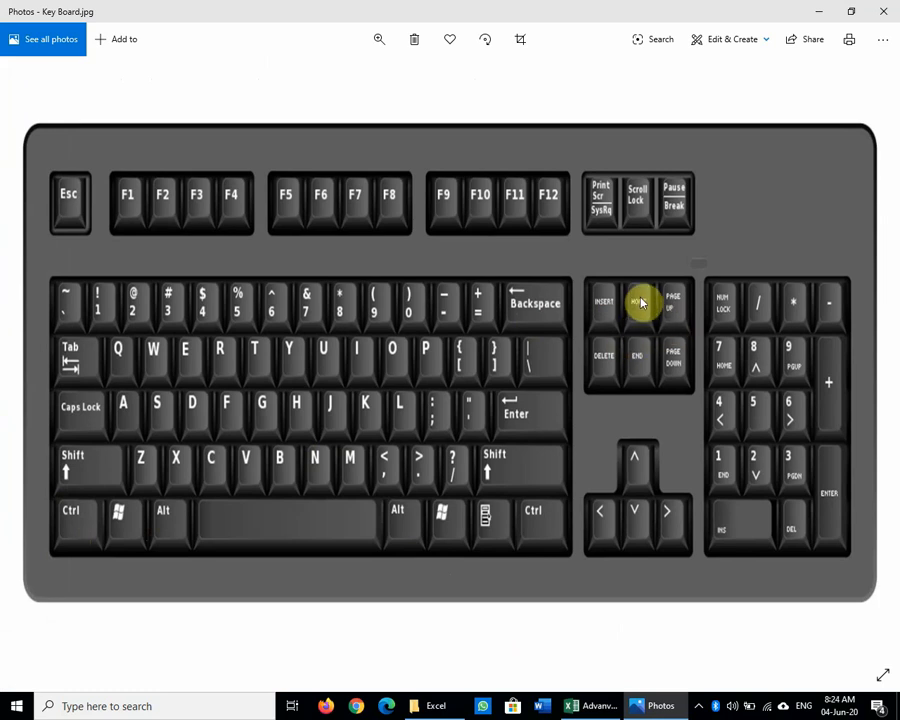
{"action": "left_click", "coordinate": [818, 12]}
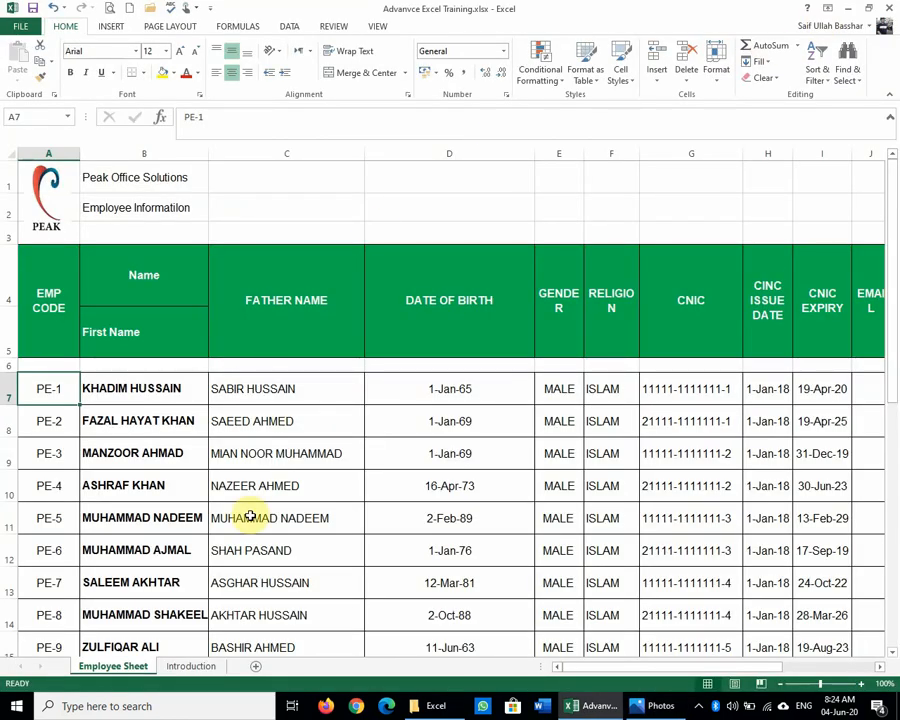
{"action": "scroll", "coordinate": [250, 516], "scroll_direction": "down", "scroll_amount": 5}
{"action": "left_click", "coordinate": [359, 496]}
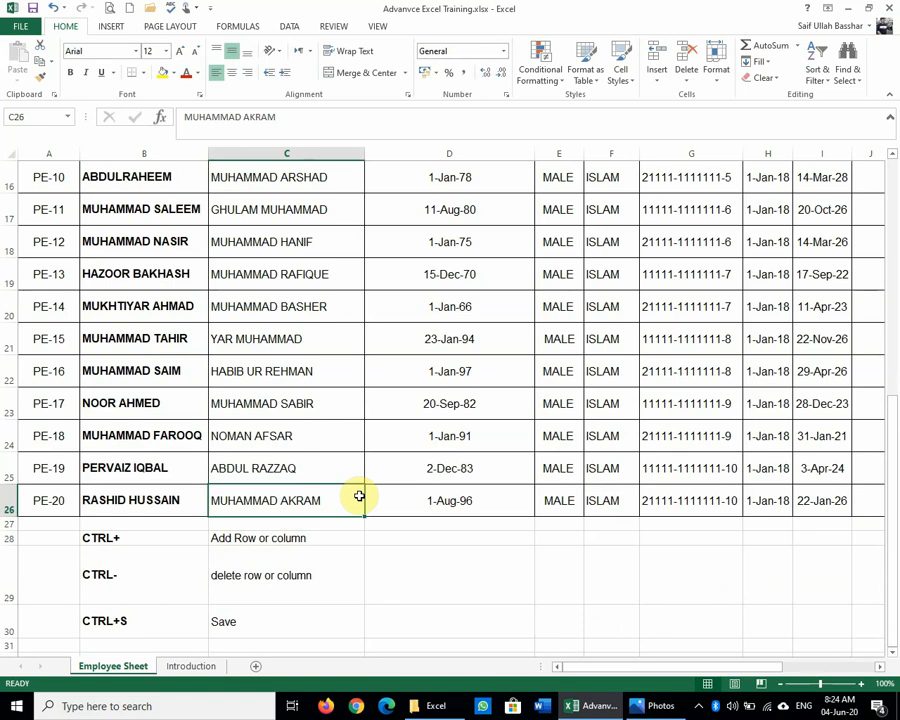
{"action": "key", "text": "ctrl+Home"}
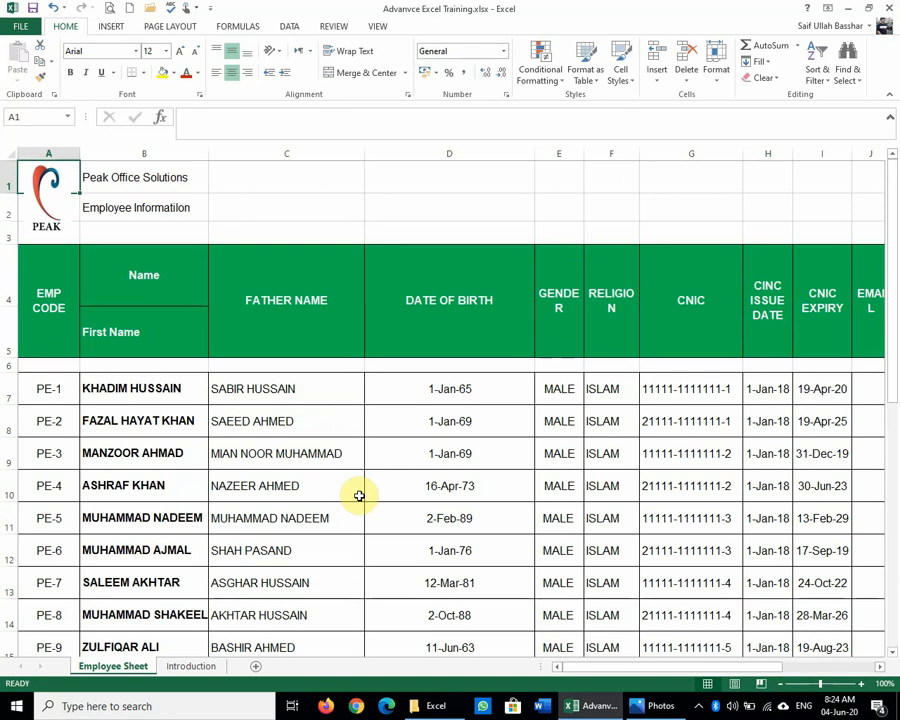
{"action": "left_click", "coordinate": [655, 706]}
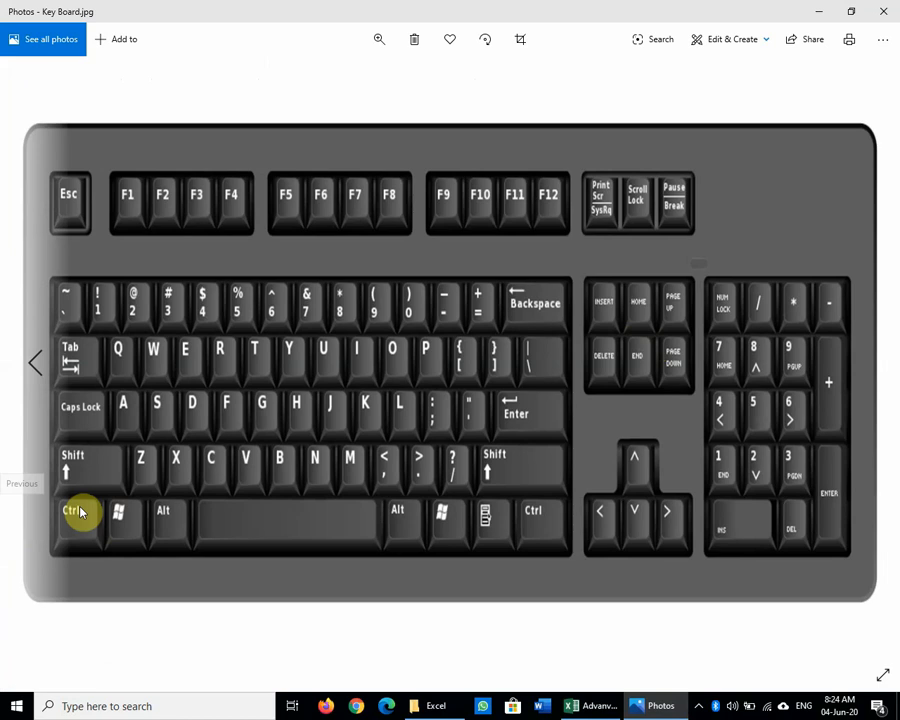
{"action": "left_click", "coordinate": [820, 11]}
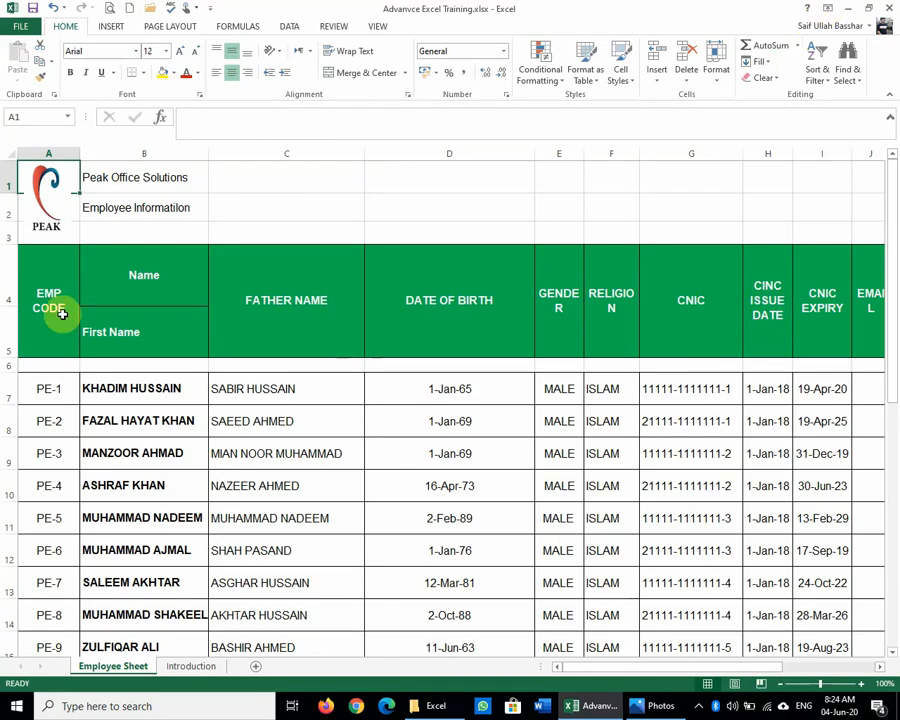
{"action": "left_click", "coordinate": [212, 350]}
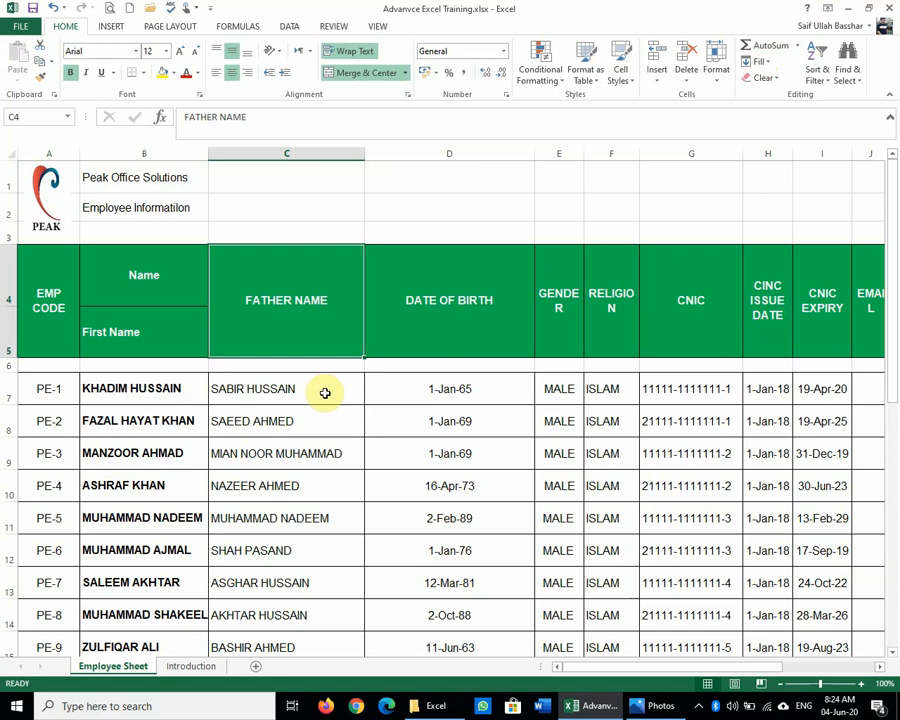
{"action": "left_click", "coordinate": [104, 182]}
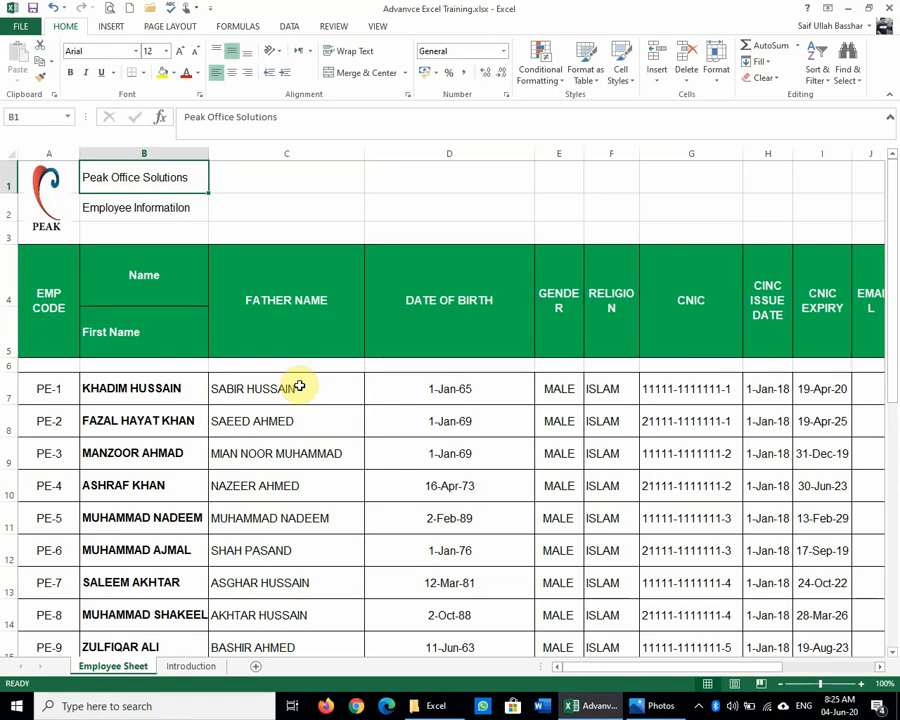
{"action": "left_click", "coordinate": [45, 395]}
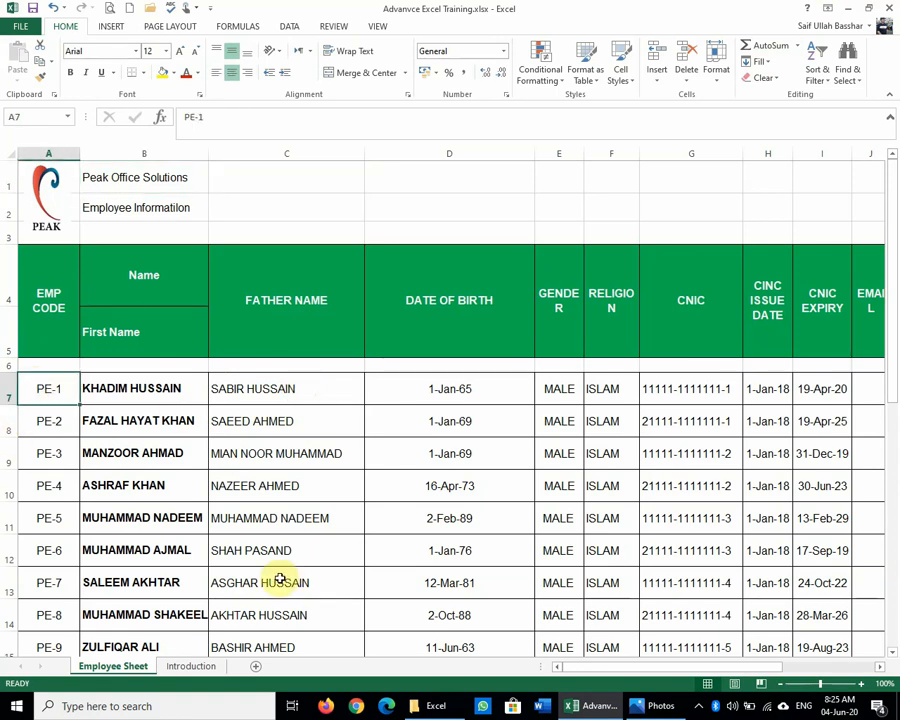
{"action": "left_click", "coordinate": [688, 706]}
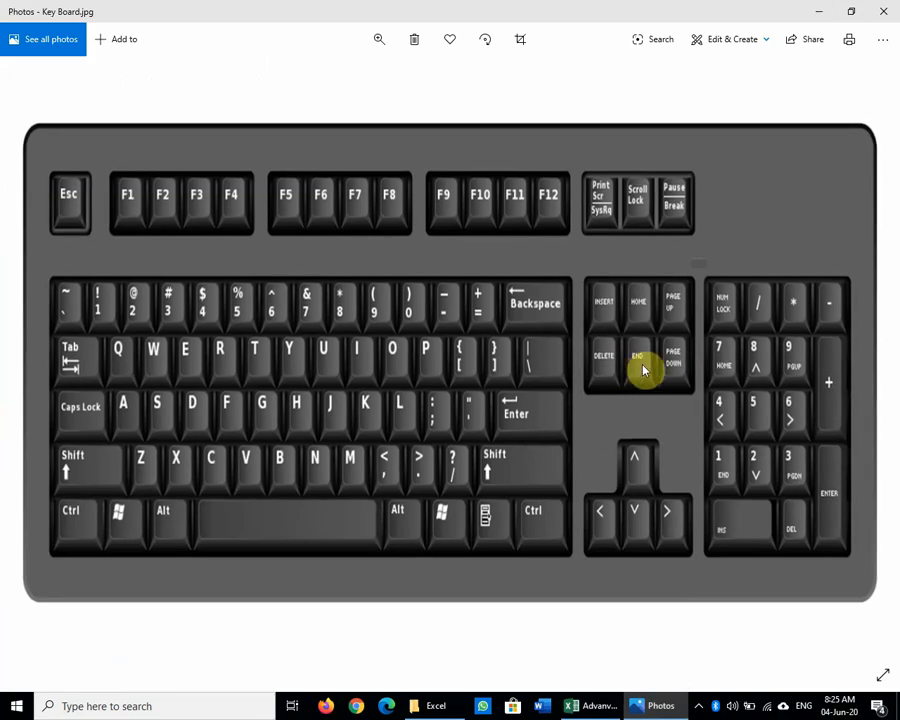
{"action": "left_click", "coordinate": [819, 12]}
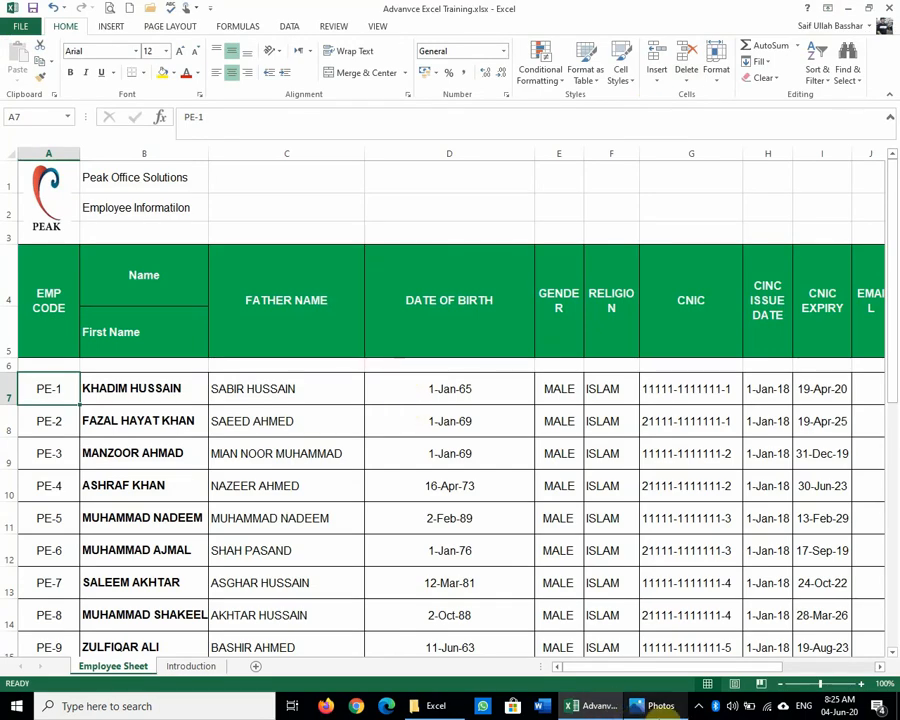
{"action": "left_click", "coordinate": [655, 706]}
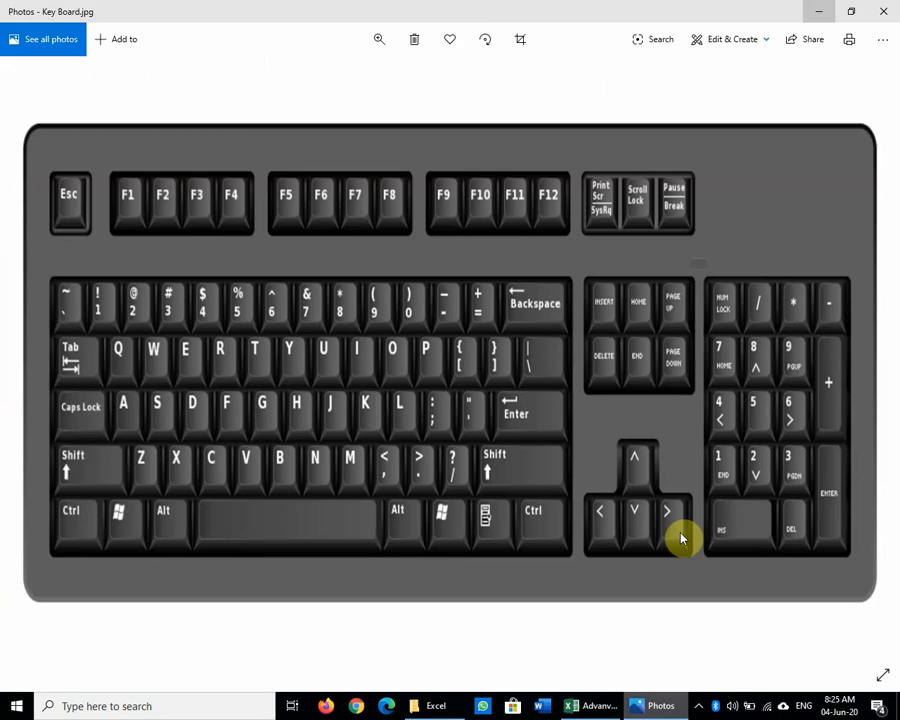
{"action": "left_click", "coordinate": [581, 706]}
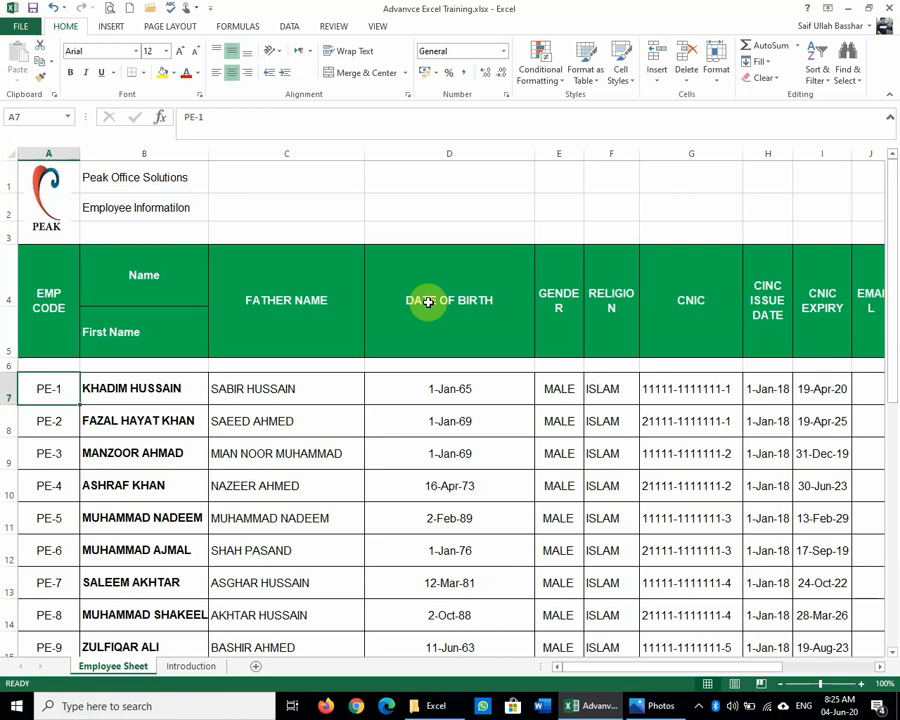
{"action": "key", "text": "End"}
{"action": "key", "text": "End"}
{"action": "key", "text": "End"}
{"action": "key", "text": "Right"}
{"action": "key", "text": "Left"}
{"action": "key", "text": "Left"}
{"action": "key", "text": "Left"}
{"action": "key", "text": "Left"}
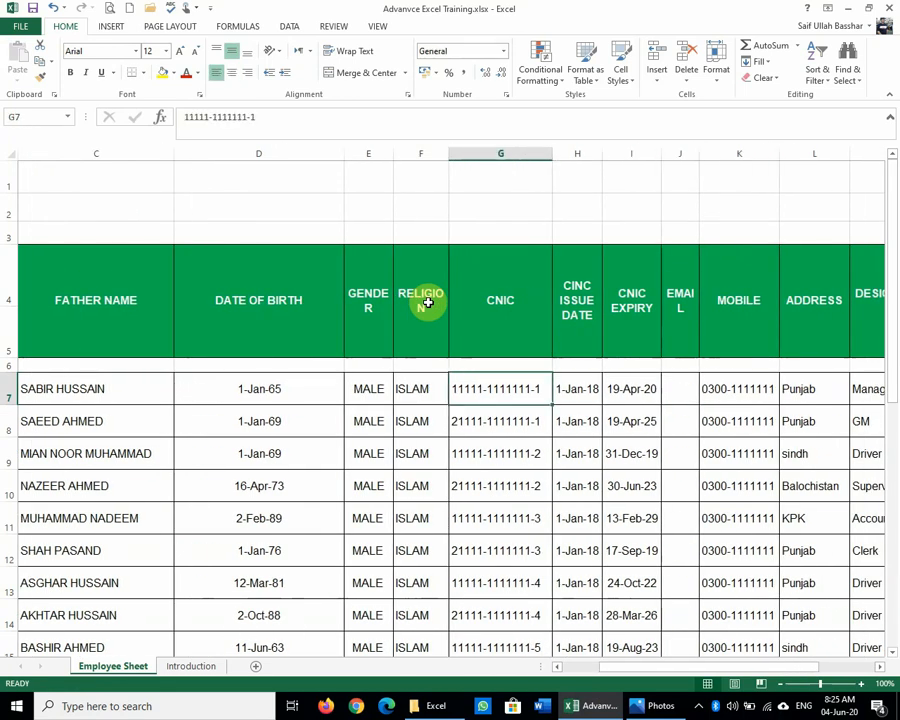
{"action": "key", "text": "End"}
{"action": "key", "text": "Down"}
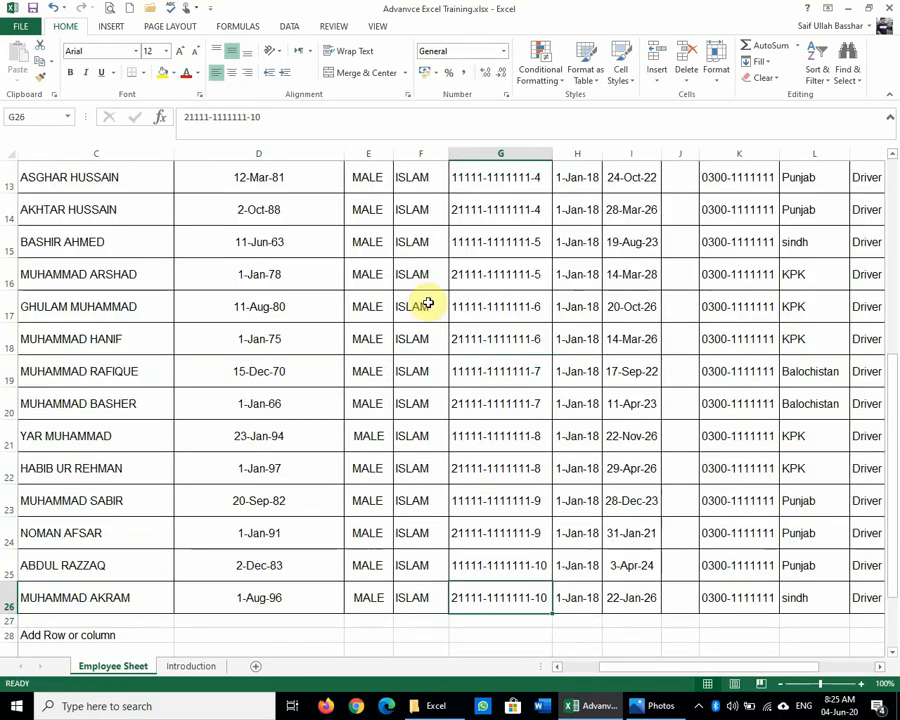
{"action": "key", "text": "ctrl+Up"}
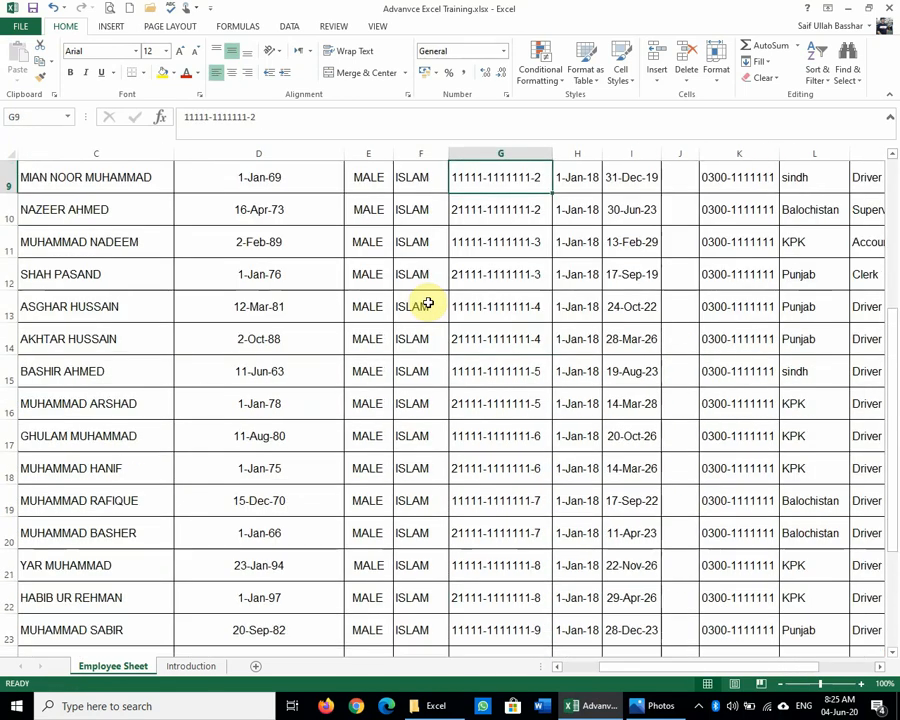
{"action": "key", "text": "ctrl+Home"}
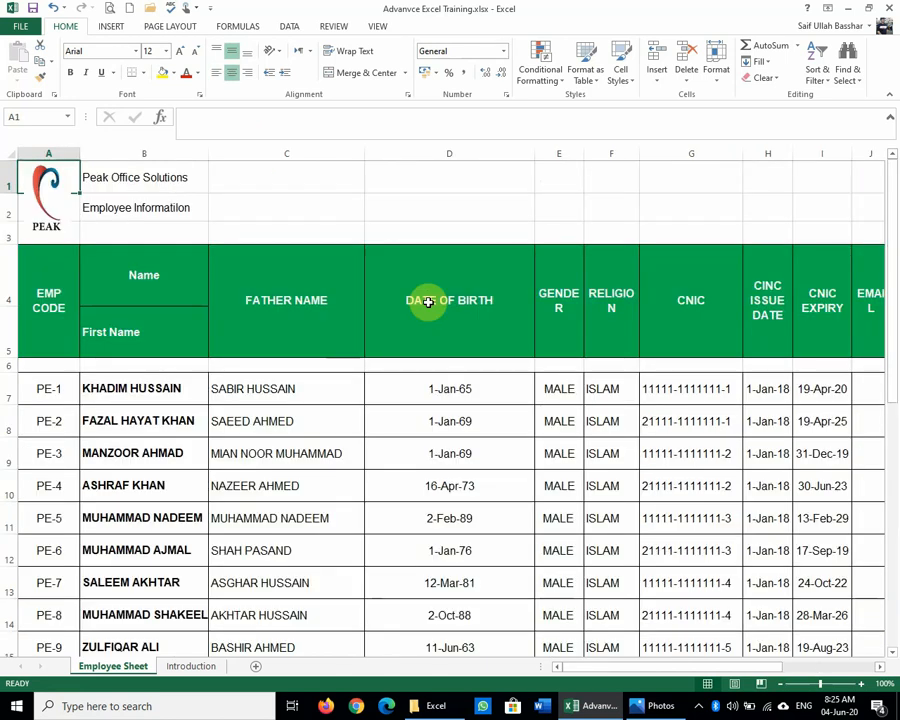
{"action": "key", "text": "Down"}
{"action": "key", "text": "Down"}
{"action": "key", "text": "Down"}
{"action": "key", "text": "ctrl+End"}
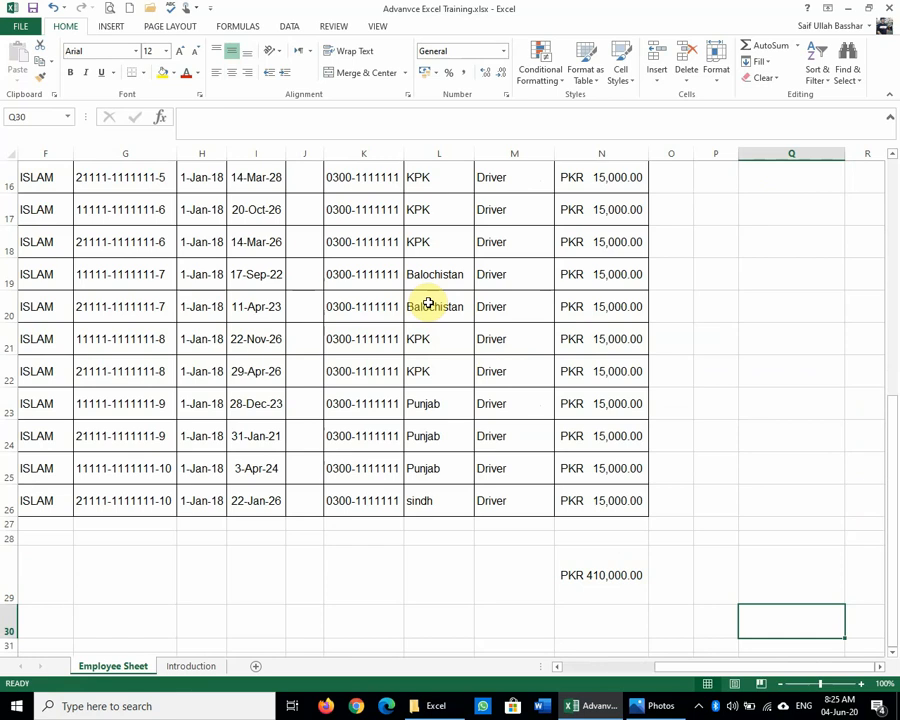
{"action": "key", "text": "Left"}
{"action": "key", "text": "Left"}
{"action": "key", "text": "Left"}
{"action": "key", "text": "Left"}
{"action": "key", "text": "Left"}
{"action": "key", "text": "Left"}
{"action": "key", "text": "Left"}
{"action": "key", "text": "Left"}
{"action": "key", "text": "Left"}
{"action": "key", "text": "Left"}
{"action": "key", "text": "Left"}
{"action": "key", "text": "Left"}
{"action": "key", "text": "Left"}
{"action": "key", "text": "Left"}
{"action": "key", "text": "Left"}
{"action": "key", "text": "Left"}
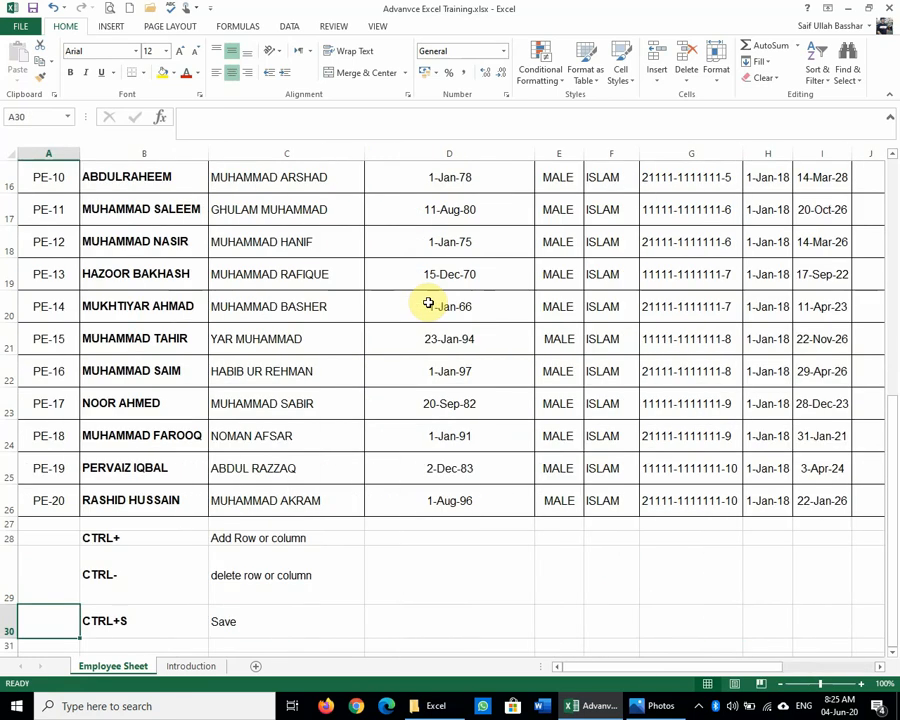
{"action": "key", "text": "Right"}
{"action": "key", "text": "Right"}
{"action": "key", "text": "Right"}
{"action": "key", "text": "Right"}
{"action": "key", "text": "Right"}
{"action": "key", "text": "Right"}
{"action": "key", "text": "Right"}
{"action": "key", "text": "Right"}
{"action": "key", "text": "Right"}
{"action": "key", "text": "Right"}
{"action": "key", "text": "Right"}
{"action": "key", "text": "Right"}
{"action": "key", "text": "Right"}
{"action": "key", "text": "Right"}
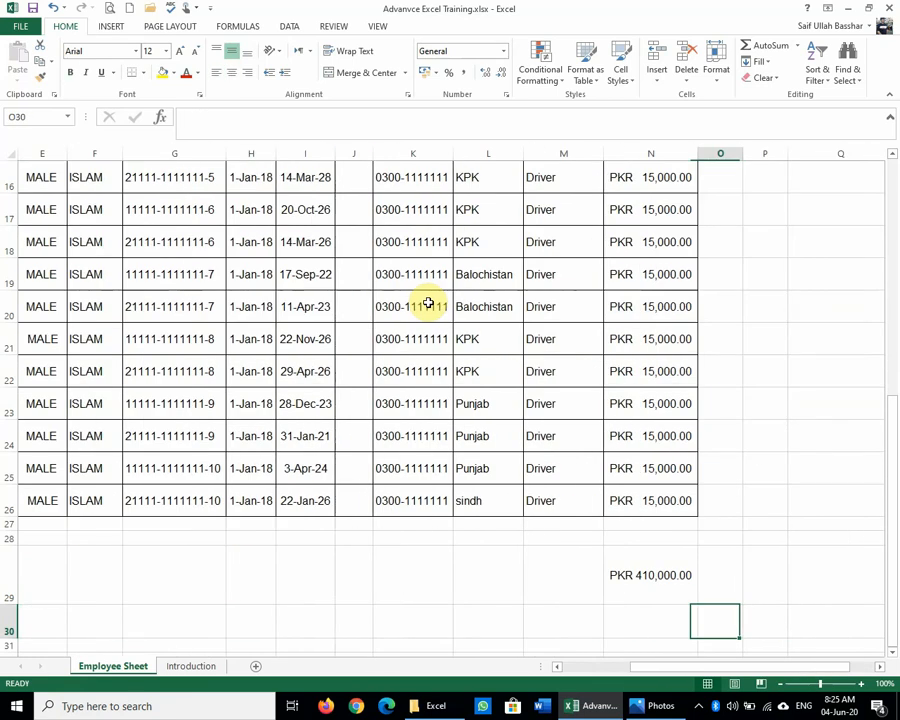
{"action": "key", "text": "Left"}
{"action": "key", "text": "Left"}
{"action": "key", "text": "Left"}
{"action": "key", "text": "Left"}
{"action": "key", "text": "Left"}
{"action": "key", "text": "Left"}
{"action": "key", "text": "Left"}
{"action": "key", "text": "Left"}
{"action": "key", "text": "Left"}
{"action": "key", "text": "Left"}
{"action": "key", "text": "Left"}
{"action": "key", "text": "Left"}
{"action": "key", "text": "Left"}
{"action": "key", "text": "Left"}
{"action": "key", "text": "Right"}
{"action": "key", "text": "Right"}
{"action": "key", "text": "Right"}
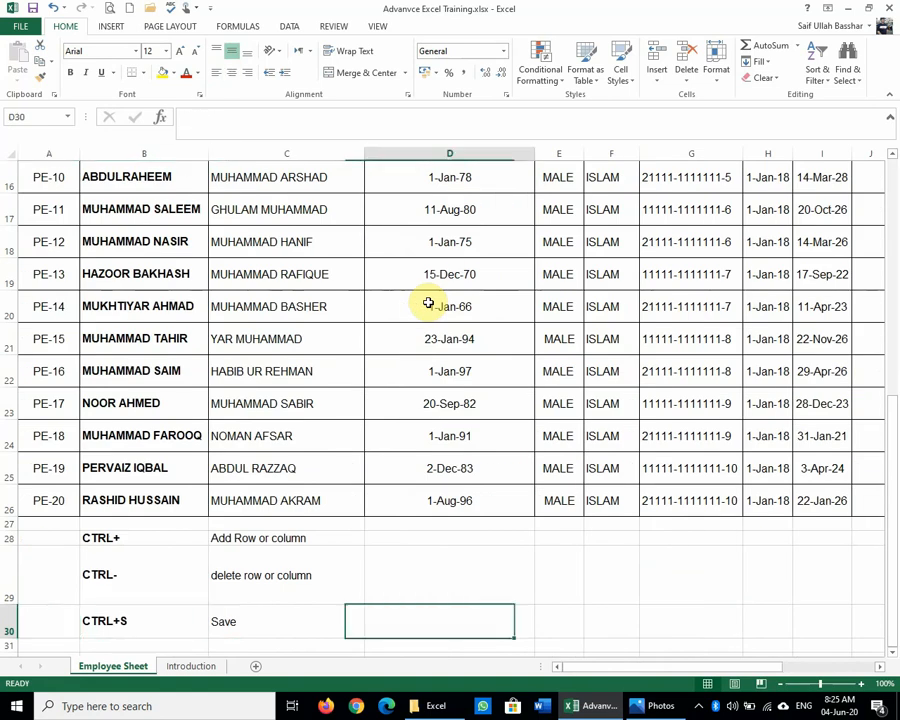
{"action": "key", "text": "Left"}
{"action": "key", "text": "Left"}
{"action": "key", "text": "Right"}
{"action": "key", "text": "Right"}
{"action": "key", "text": "Right"}
{"action": "key", "text": "Right"}
{"action": "key", "text": "Right"}
{"action": "key", "text": "Right"}
{"action": "key", "text": "Right"}
{"action": "key", "text": "Right"}
{"action": "key", "text": "Right"}
{"action": "key", "text": "Right"}
{"action": "key", "text": "Right"}
{"action": "key", "text": "Right"}
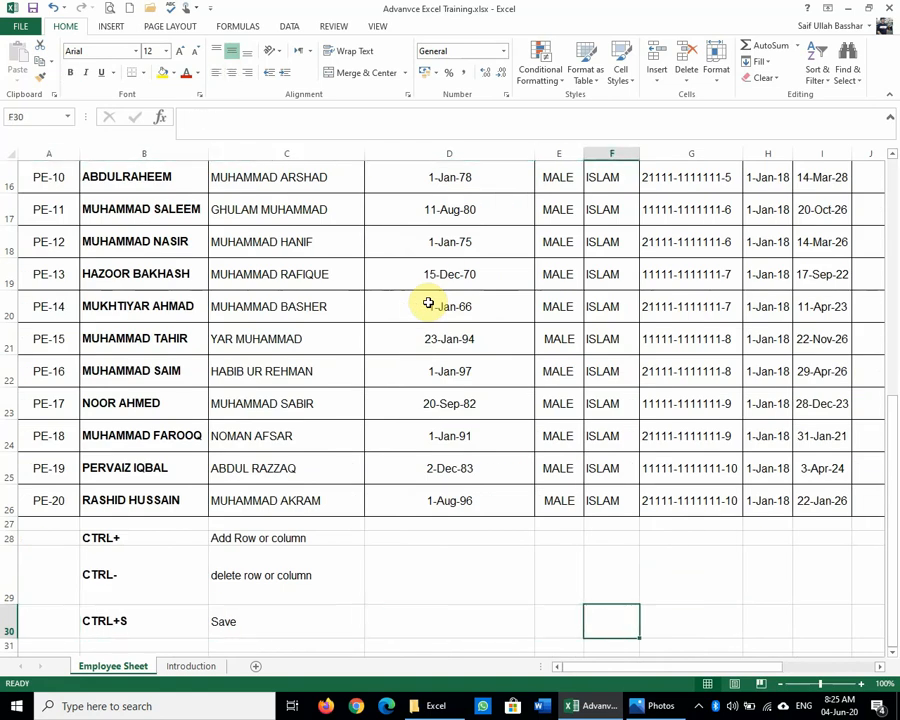
{"action": "key", "text": "Right"}
{"action": "key", "text": "Right"}
{"action": "key", "text": "Right"}
{"action": "key", "text": "Right"}
{"action": "key", "text": "Right"}
{"action": "key", "text": "Left"}
{"action": "key", "text": "Left"}
{"action": "key", "text": "Left"}
{"action": "key", "text": "Left"}
{"action": "key", "text": "Left"}
{"action": "key", "text": "Left"}
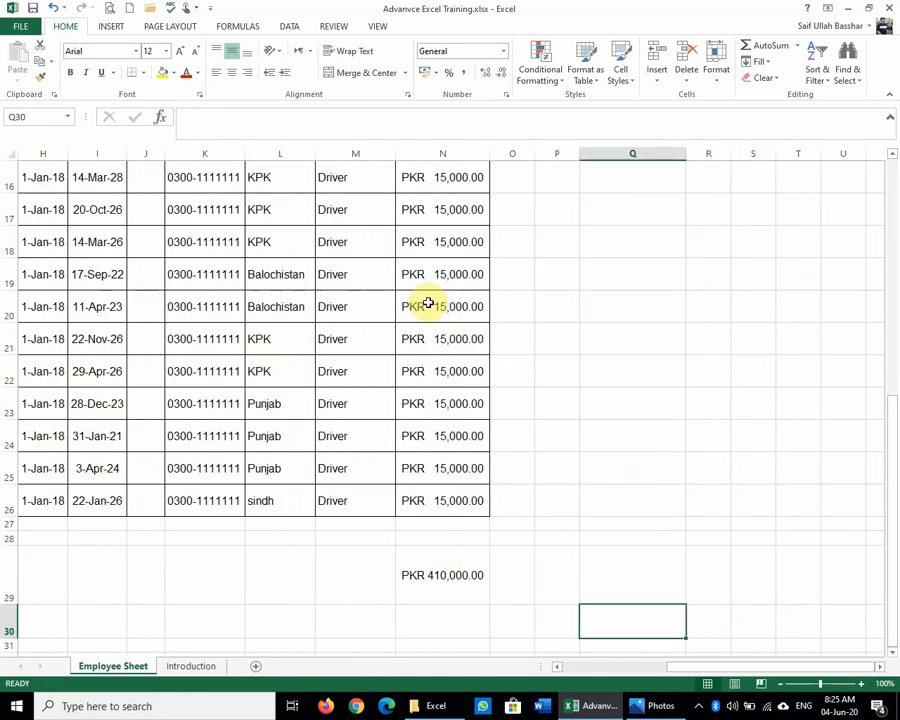
{"action": "key", "text": "Right"}
{"action": "key", "text": "Right"}
{"action": "key", "text": "Right"}
{"action": "key", "text": "Right"}
{"action": "key", "text": "Left"}
{"action": "key", "text": "Left"}
{"action": "key", "text": "Left"}
{"action": "key", "text": "Left"}
{"action": "key", "text": "Left"}
{"action": "key", "text": "Left"}
{"action": "key", "text": "Left"}
{"action": "key", "text": "Left"}
{"action": "key", "text": "Left"}
{"action": "key", "text": "Left"}
{"action": "key", "text": "Left"}
{"action": "key", "text": "Left"}
{"action": "key", "text": "Left"}
{"action": "key", "text": "Left"}
{"action": "key", "text": "Left"}
{"action": "key", "text": "Left"}
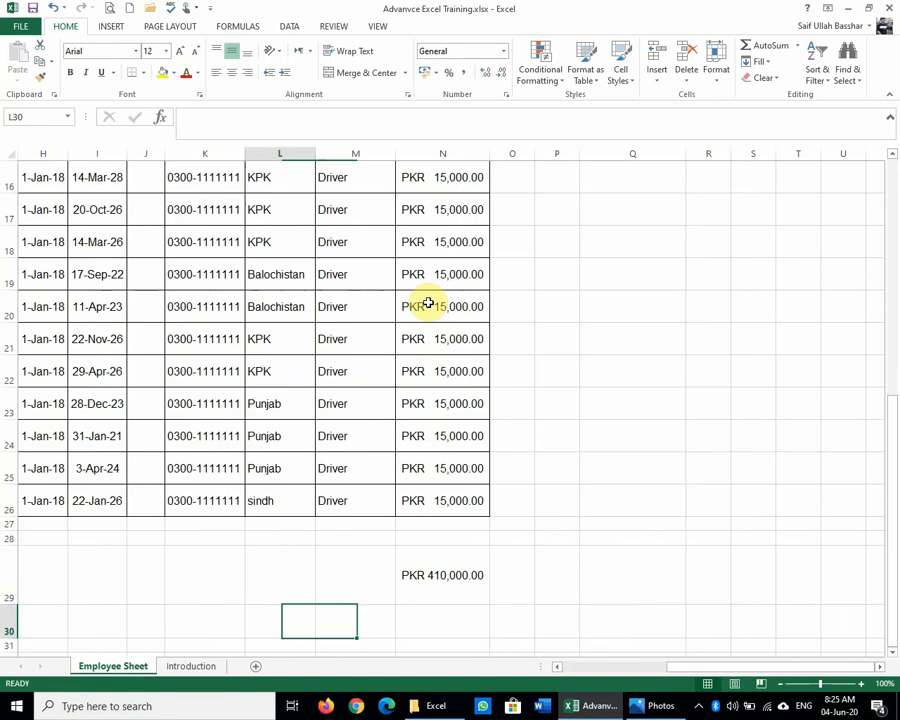
{"action": "key", "text": "Up"}
{"action": "key", "text": "Up"}
{"action": "key", "text": "Up"}
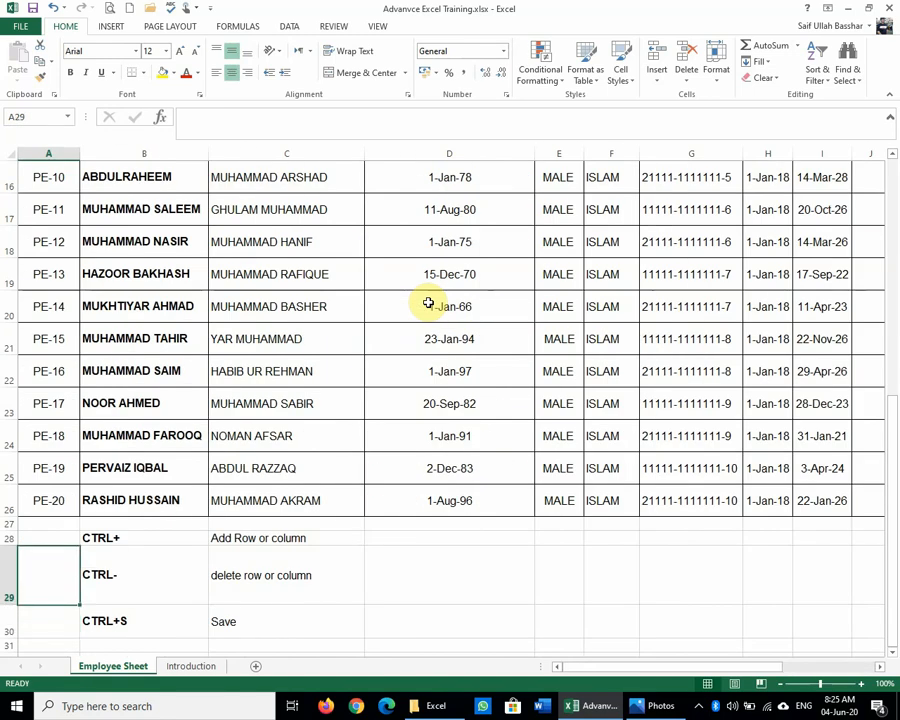
{"action": "key", "text": "Right"}
{"action": "key", "text": "Right"}
{"action": "key", "text": "Right"}
{"action": "key", "text": "Down"}
{"action": "key", "text": "Down"}
{"action": "key", "text": "Down"}
{"action": "key", "text": "Down"}
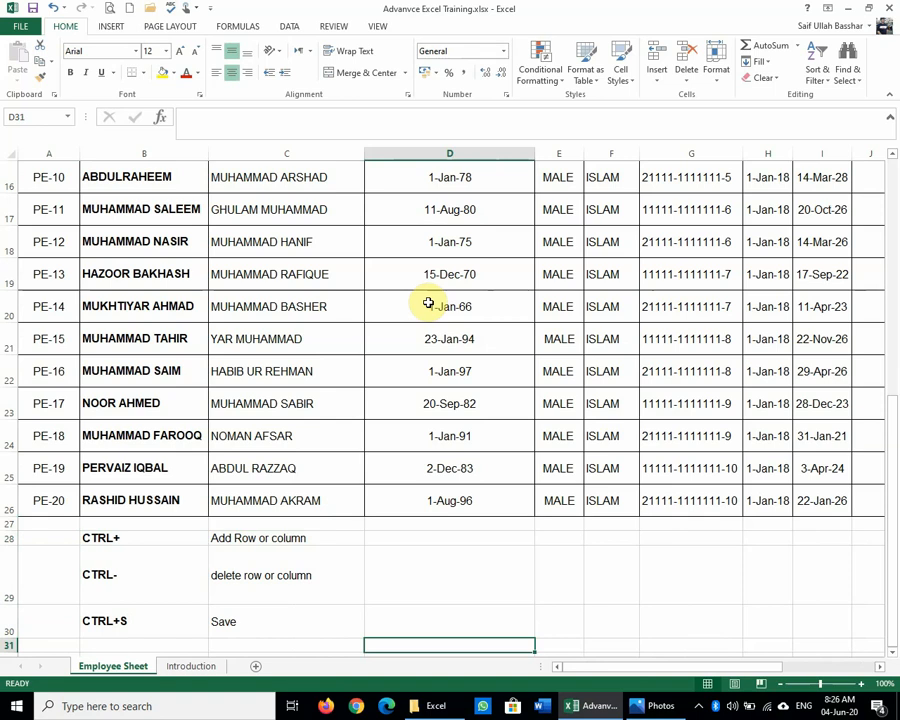
{"action": "key", "text": "Left"}
{"action": "key", "text": "Left"}
{"action": "key", "text": "Left"}
{"action": "key", "text": "Up"}
{"action": "key", "text": "Up"}
{"action": "key", "text": "Right"}
{"action": "key", "text": "Right"}
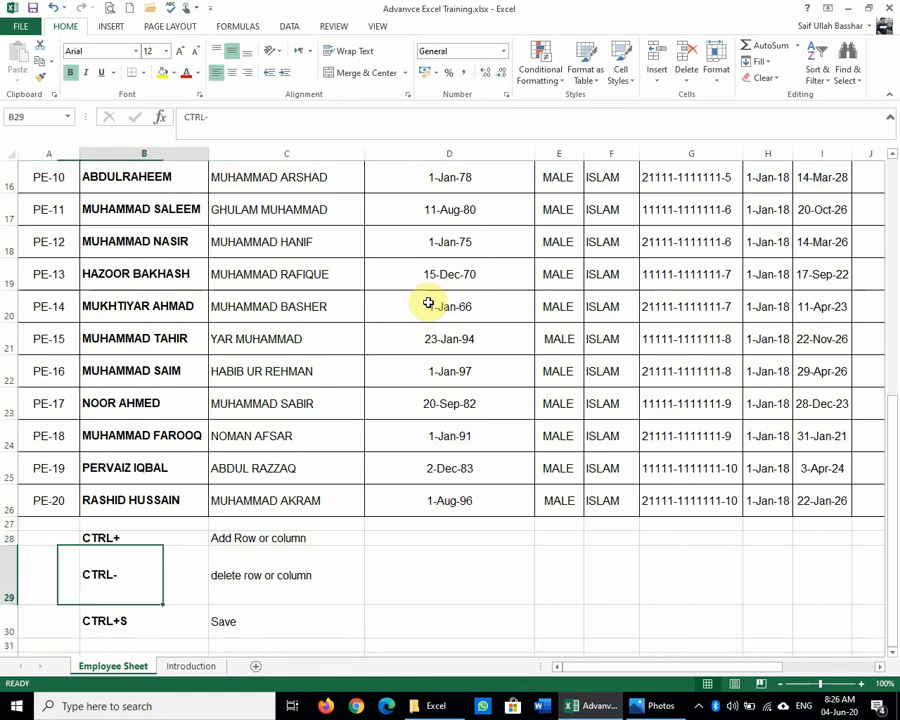
{"action": "key", "text": "Up"}
{"action": "key", "text": "Up"}
{"action": "key", "text": "Up"}
{"action": "key", "text": "Up"}
{"action": "key", "text": "Up"}
{"action": "key", "text": "Up"}
{"action": "key", "text": "Up"}
{"action": "key", "text": "Up"}
{"action": "key", "text": "Up"}
{"action": "key", "text": "Up"}
{"action": "key", "text": "Up"}
{"action": "key", "text": "Up"}
{"action": "key", "text": "Up"}
{"action": "key", "text": "Up"}
{"action": "key", "text": "Up"}
{"action": "key", "text": "Up"}
{"action": "key", "text": "Up"}
{"action": "key", "text": "Up"}
{"action": "key", "text": "Up"}
{"action": "key", "text": "Up"}
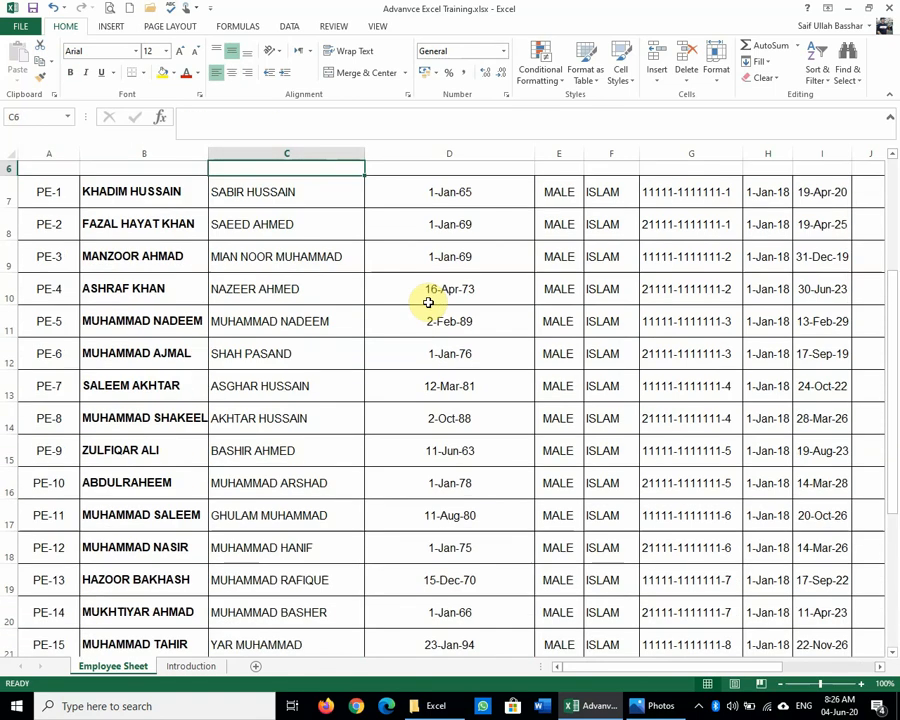
{"action": "key", "text": "Left"}
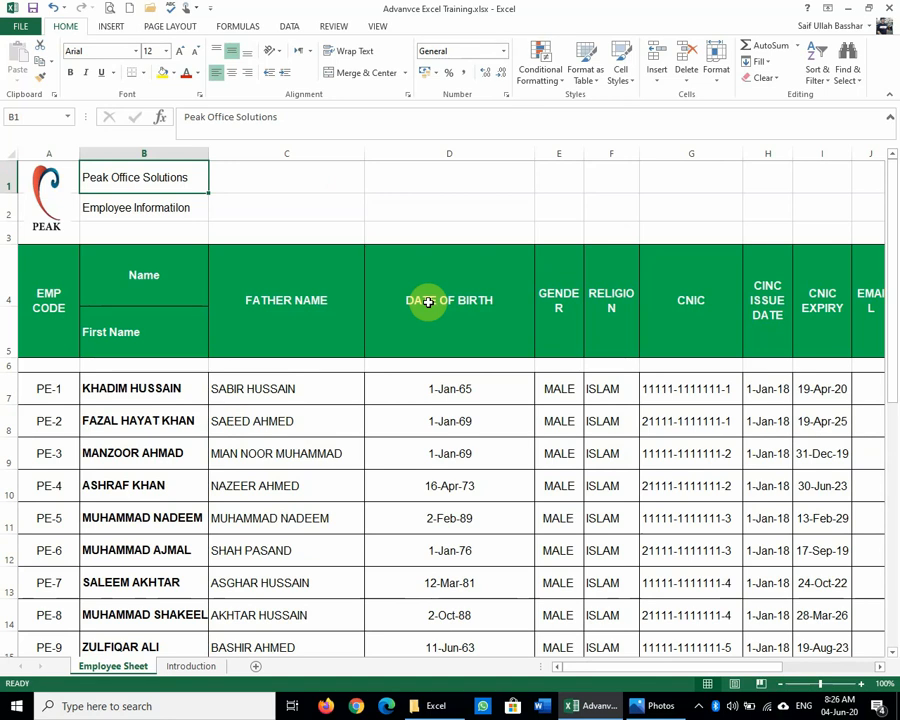
{"action": "key", "text": "ctrl+End"}
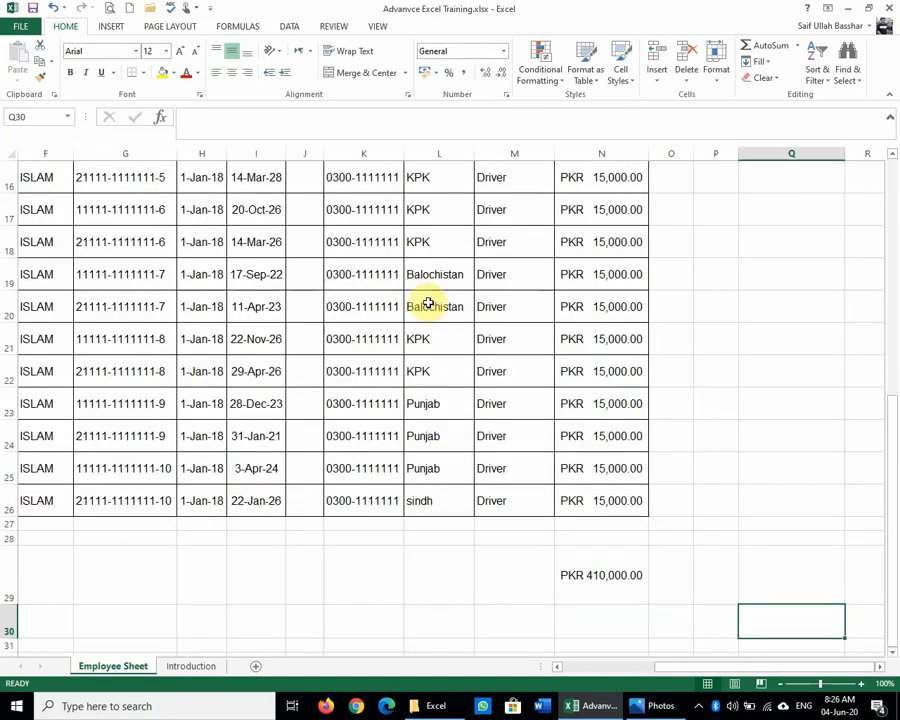
{"action": "key", "text": "End"}
{"action": "key", "text": "Left"}
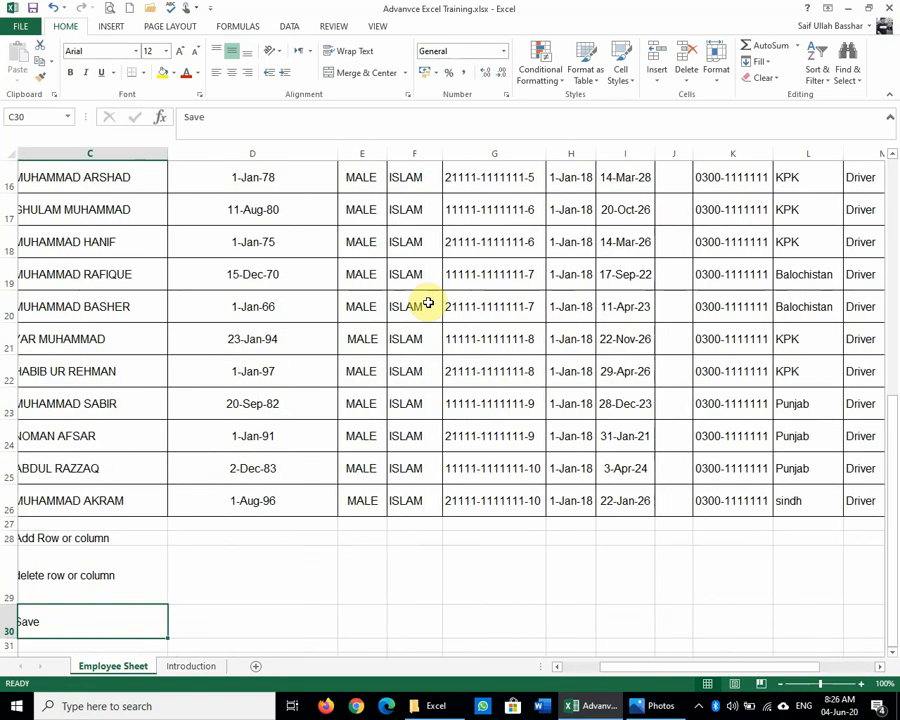
{"action": "key", "text": "Left"}
{"action": "key", "text": "Left"}
{"action": "key", "text": "Up"}
{"action": "key", "text": "Up"}
{"action": "key", "text": "Up"}
{"action": "key", "text": "Up"}
{"action": "key", "text": "Up"}
{"action": "key", "text": "Up"}
{"action": "key", "text": "Up"}
{"action": "key", "text": "Up"}
{"action": "key", "text": "Up"}
{"action": "key", "text": "Up"}
{"action": "key", "text": "Up"}
{"action": "key", "text": "Up"}
{"action": "key", "text": "Up"}
{"action": "key", "text": "Up"}
{"action": "key", "text": "Up"}
{"action": "key", "text": "Up"}
{"action": "key", "text": "Up"}
{"action": "key", "text": "Up"}
{"action": "key", "text": "Up"}
{"action": "key", "text": "Up"}
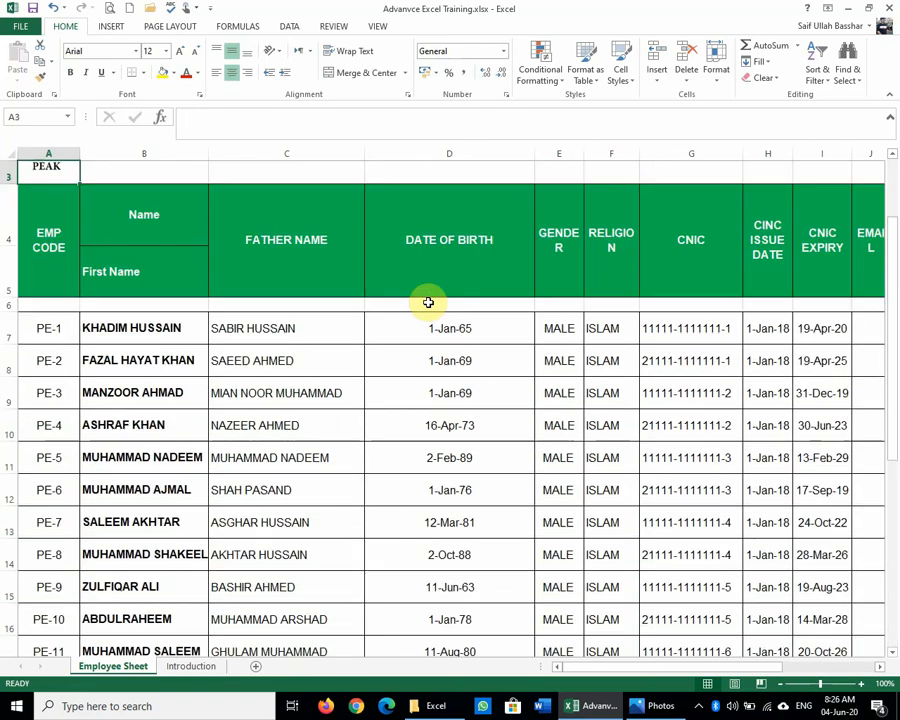
{"action": "key", "text": "Up"}
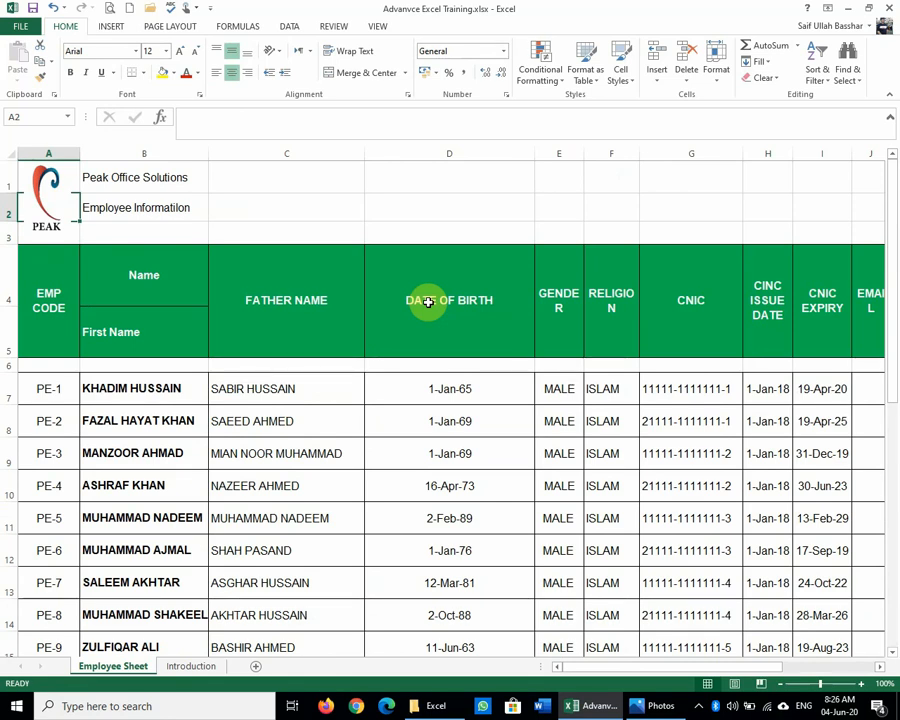
{"action": "key", "text": "Down"}
{"action": "key", "text": "Down"}
{"action": "key", "text": "Down"}
{"action": "key", "text": "Down"}
{"action": "key", "text": "Right"}
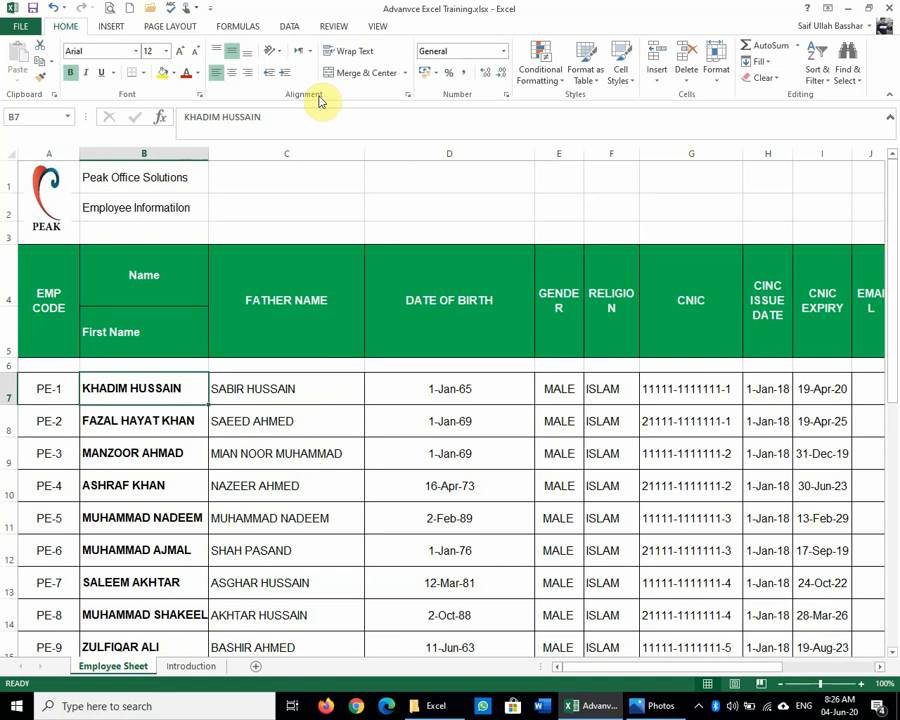
{"action": "key", "text": "F2"}
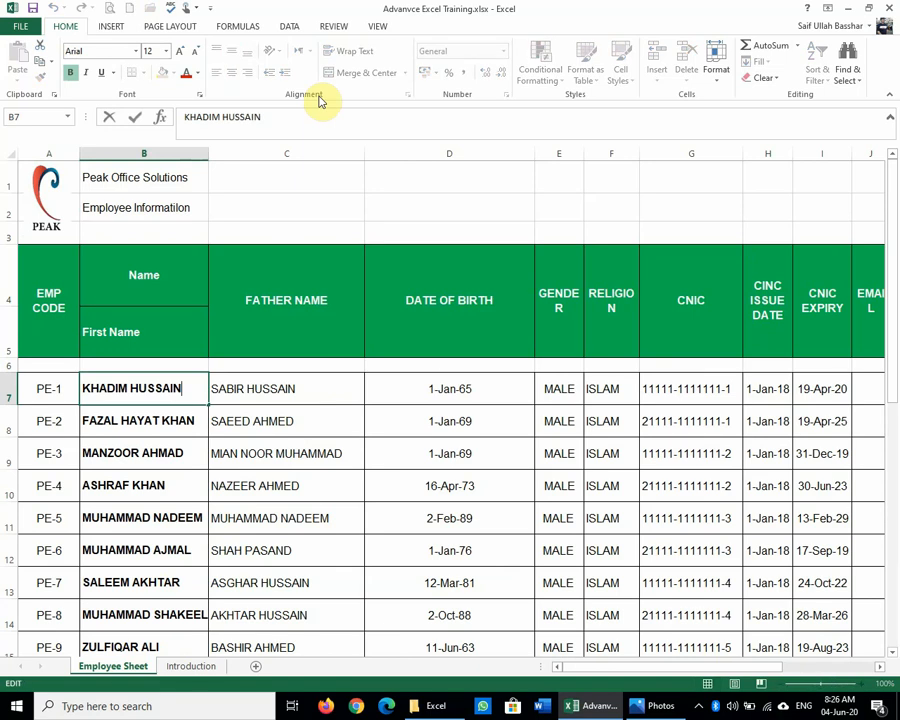
{"action": "key", "text": "Home"}
{"action": "key", "text": "End"}
{"action": "key", "text": "Home"}
{"action": "key", "text": "End"}
{"action": "key", "text": "Return"}
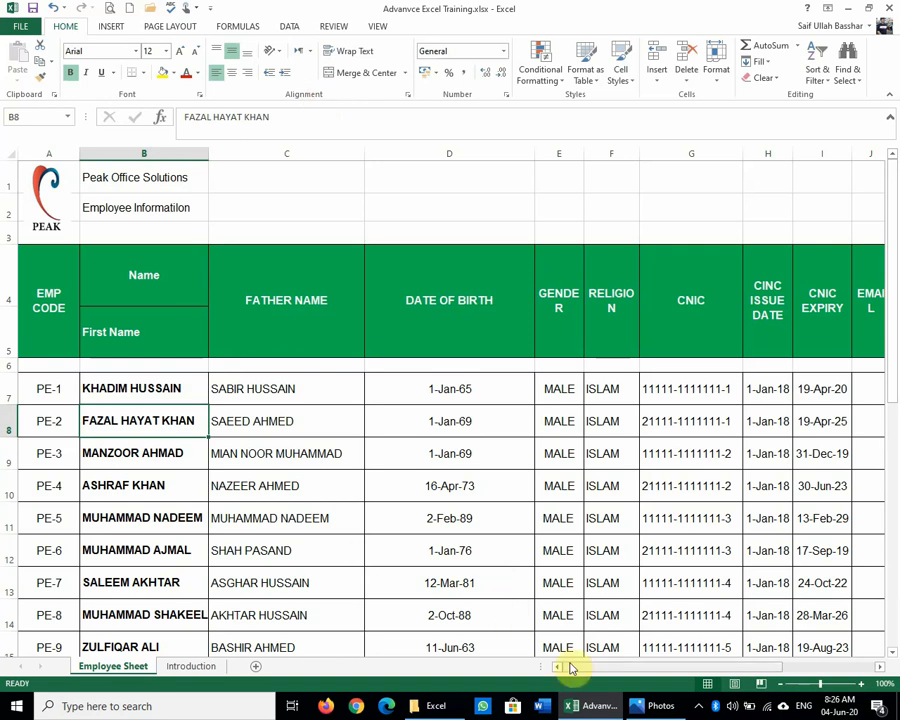
{"action": "left_click", "coordinate": [657, 710]}
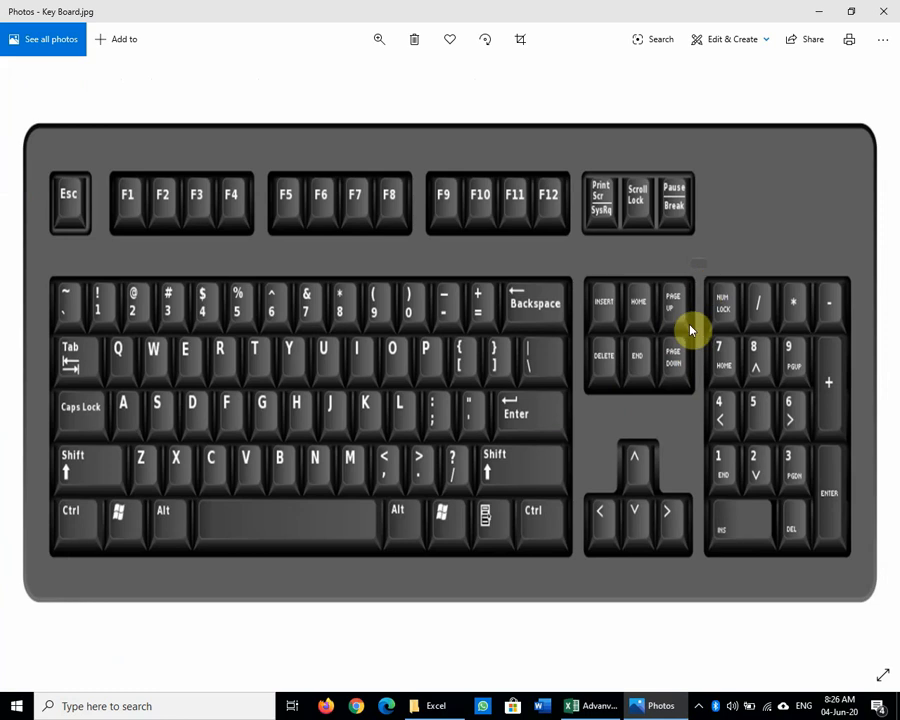
{"action": "left_click", "coordinate": [584, 706]}
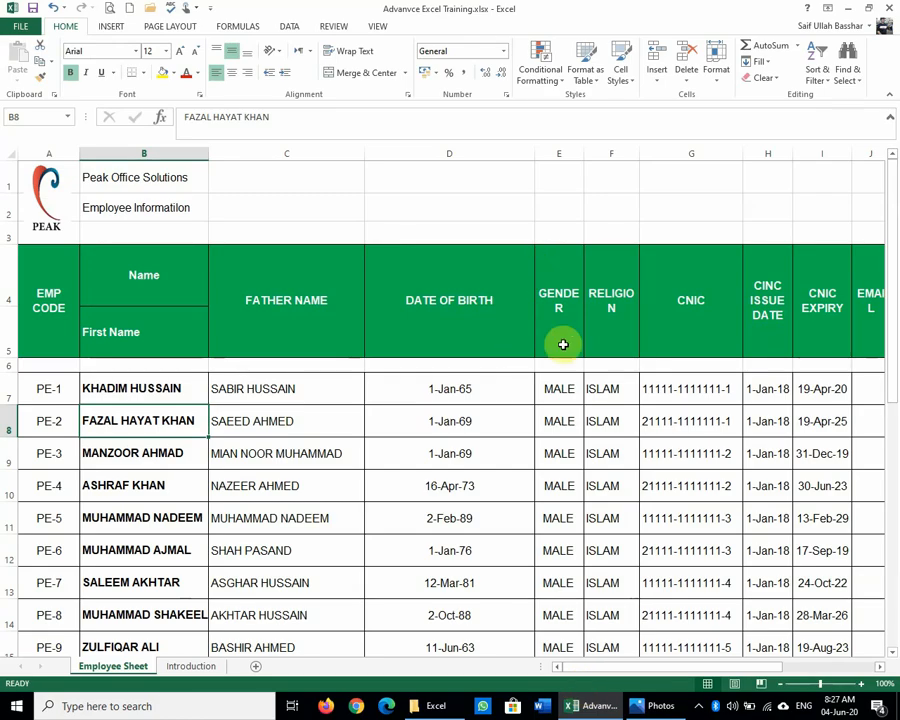
{"action": "left_click", "coordinate": [564, 387]}
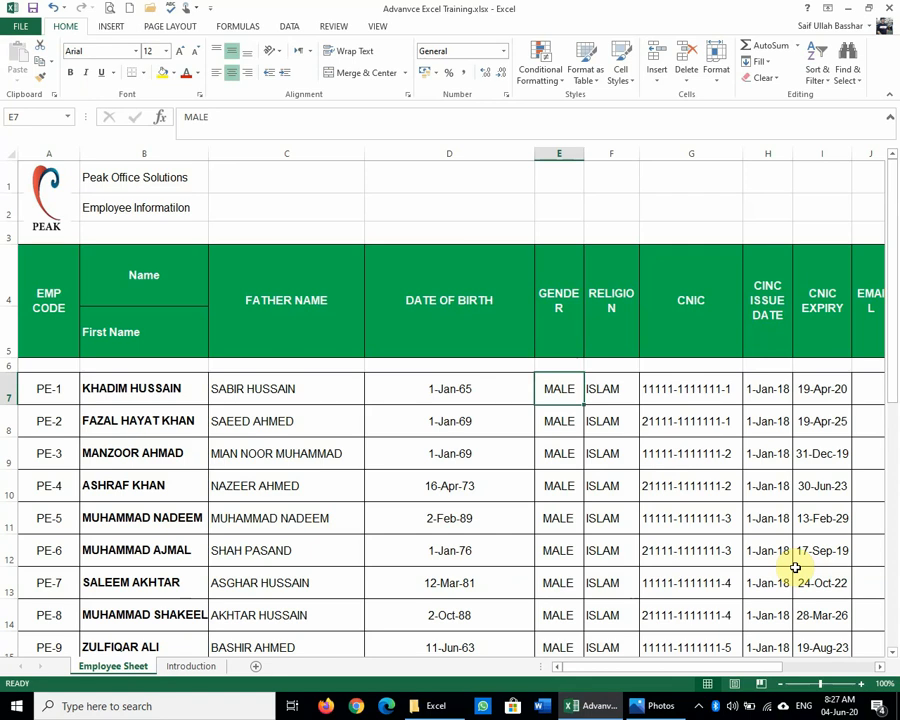
{"action": "key", "text": "Page_Down"}
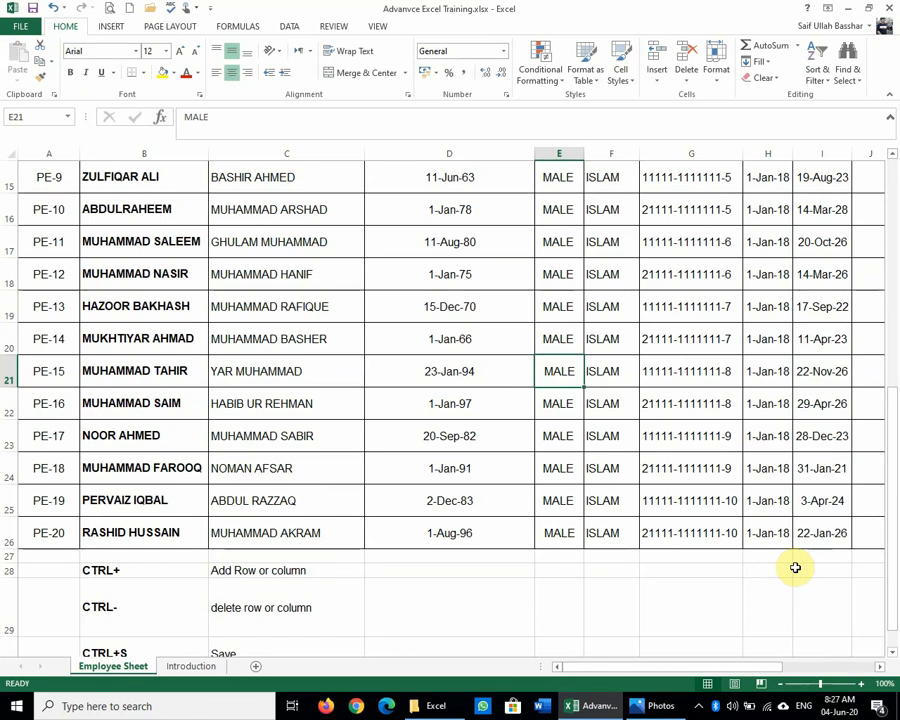
{"action": "key", "text": "ctrl+Up"}
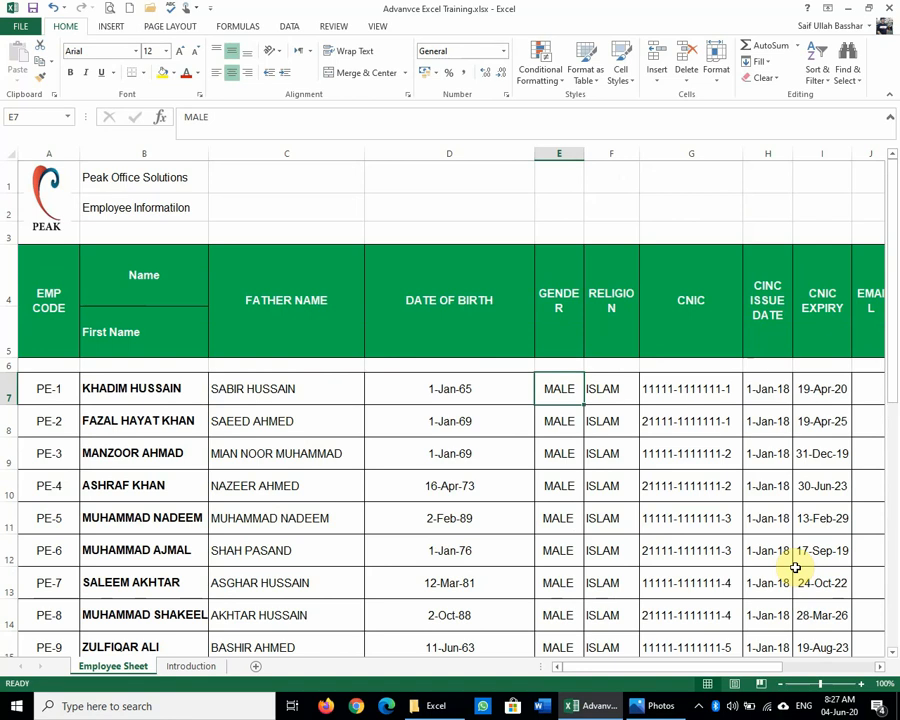
{"action": "key", "text": "ctrl+Down"}
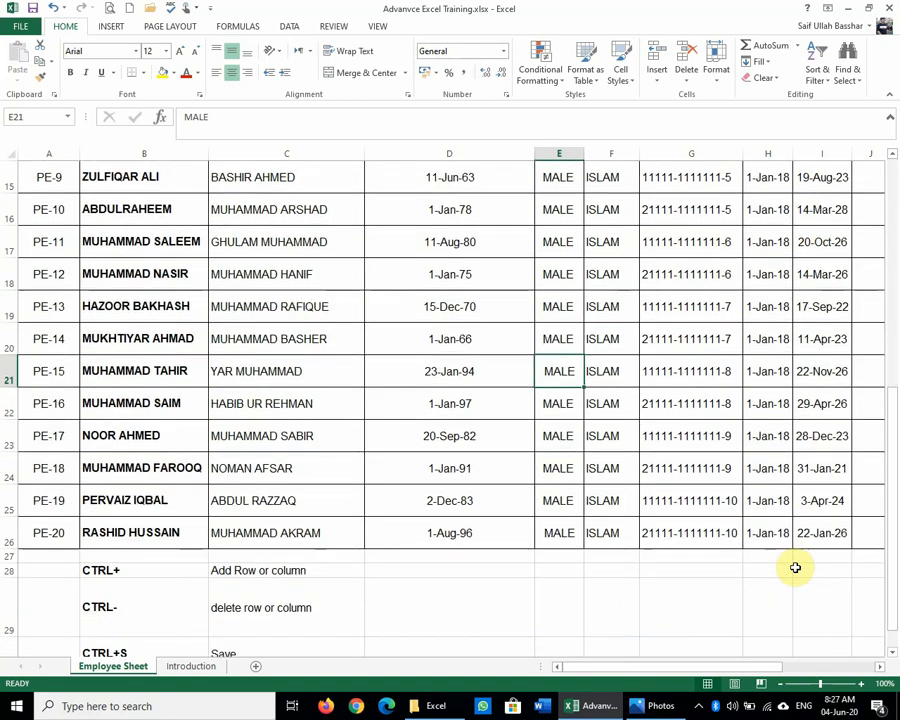
{"action": "key", "text": "ctrl+Up"}
{"action": "key", "text": "Up"}
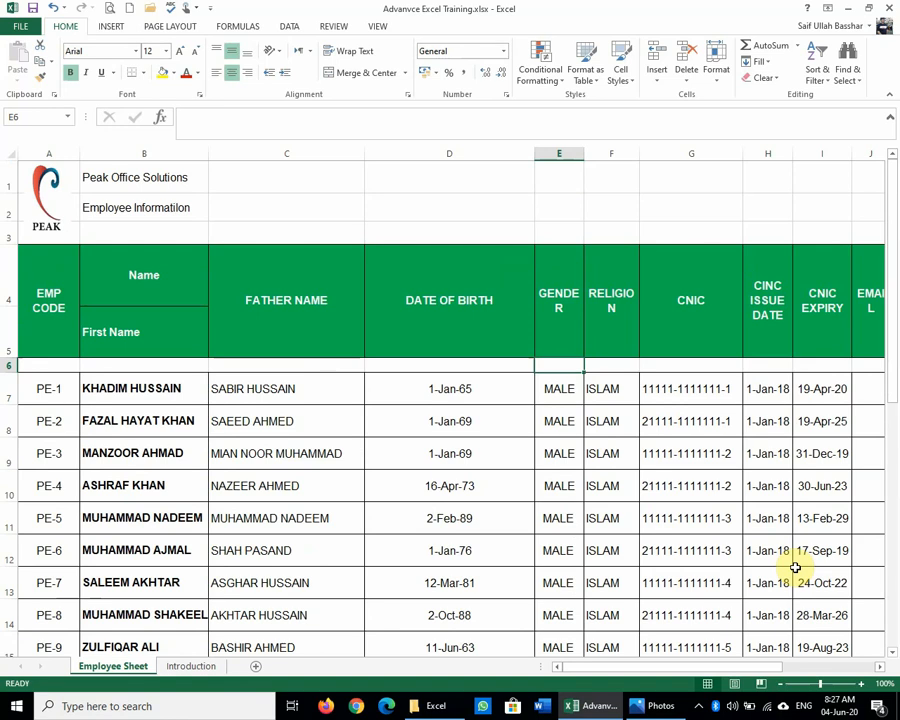
{"action": "key", "text": "Up"}
{"action": "key", "text": "Up"}
{"action": "key", "text": "Page_Down"}
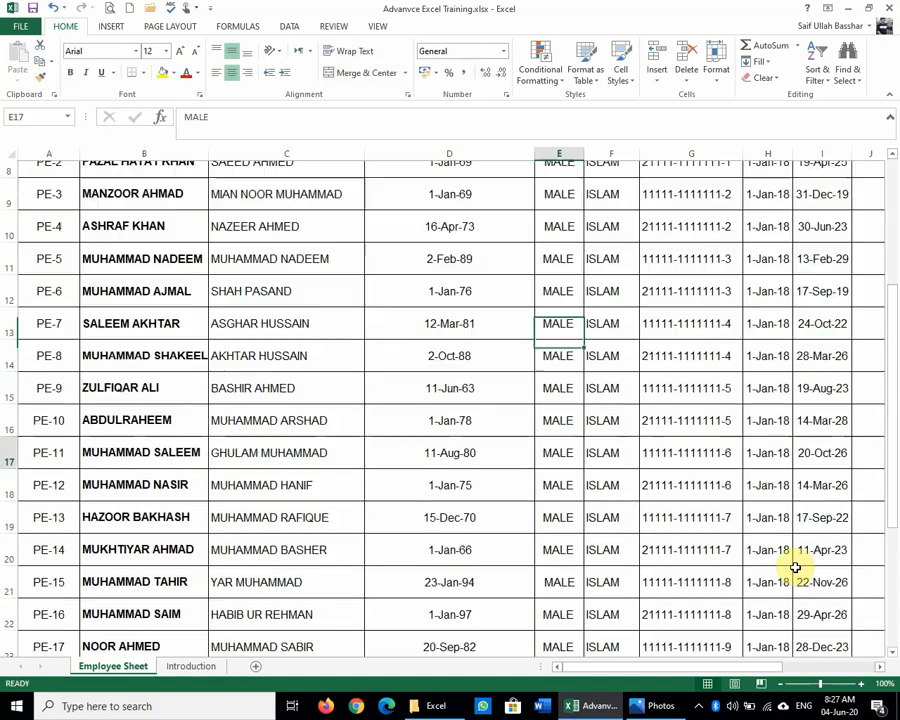
{"action": "key", "text": "Page_Down"}
{"action": "key", "text": "Page_Up"}
{"action": "key", "text": "Page_Up"}
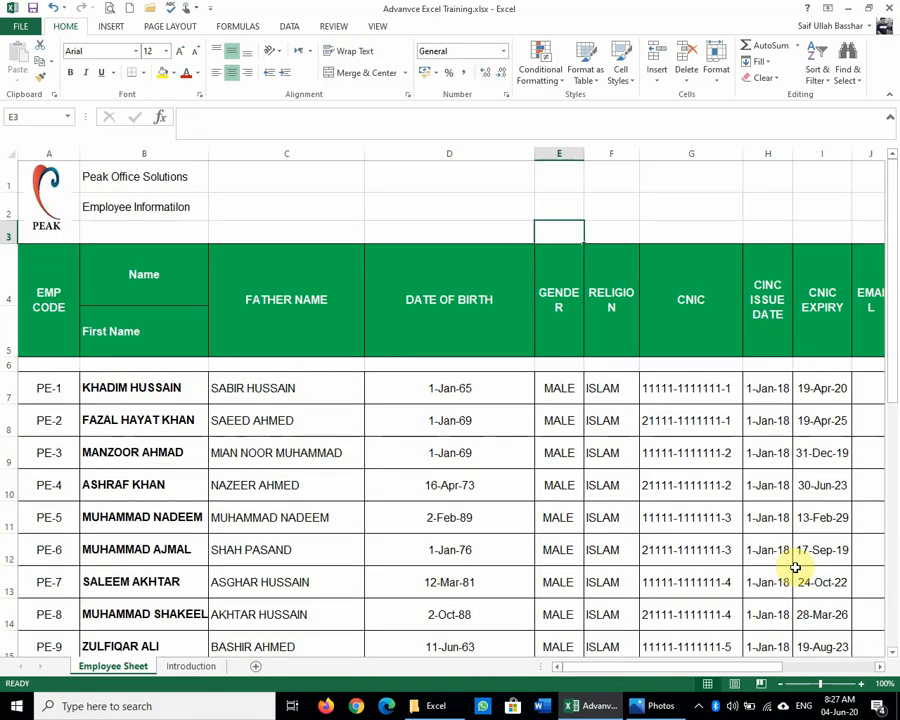
{"action": "key", "text": "Up"}
{"action": "key", "text": "Up"}
{"action": "key", "text": "Page_Down"}
{"action": "key", "text": "Page_Down"}
{"action": "key", "text": "Page_Down"}
{"action": "key", "text": "Page_Down"}
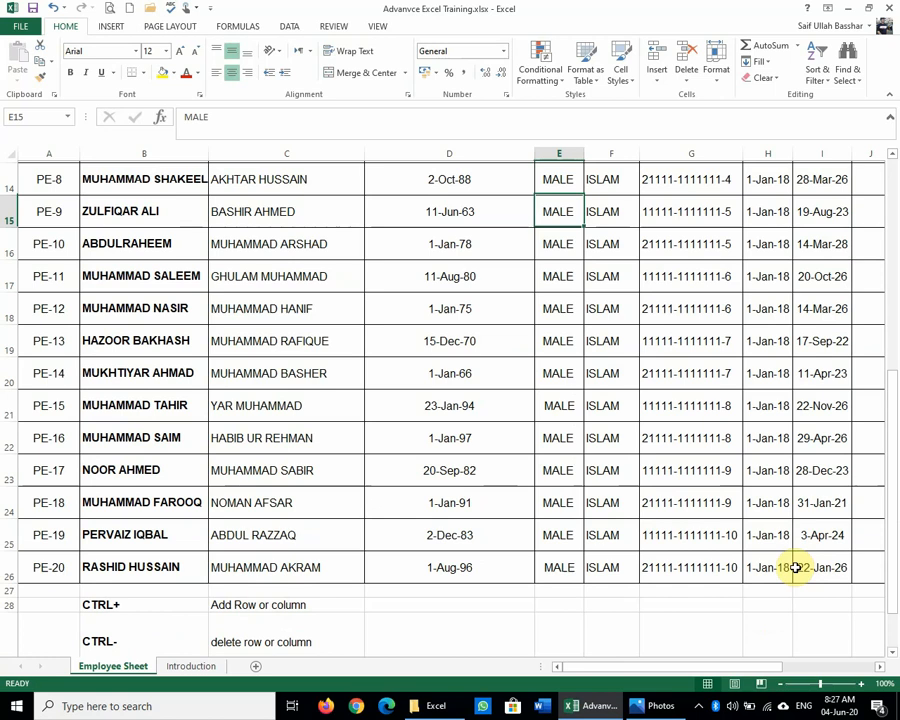
{"action": "key", "text": "Page_Up"}
{"action": "key", "text": "Page_Up"}
{"action": "key", "text": "Page_Up"}
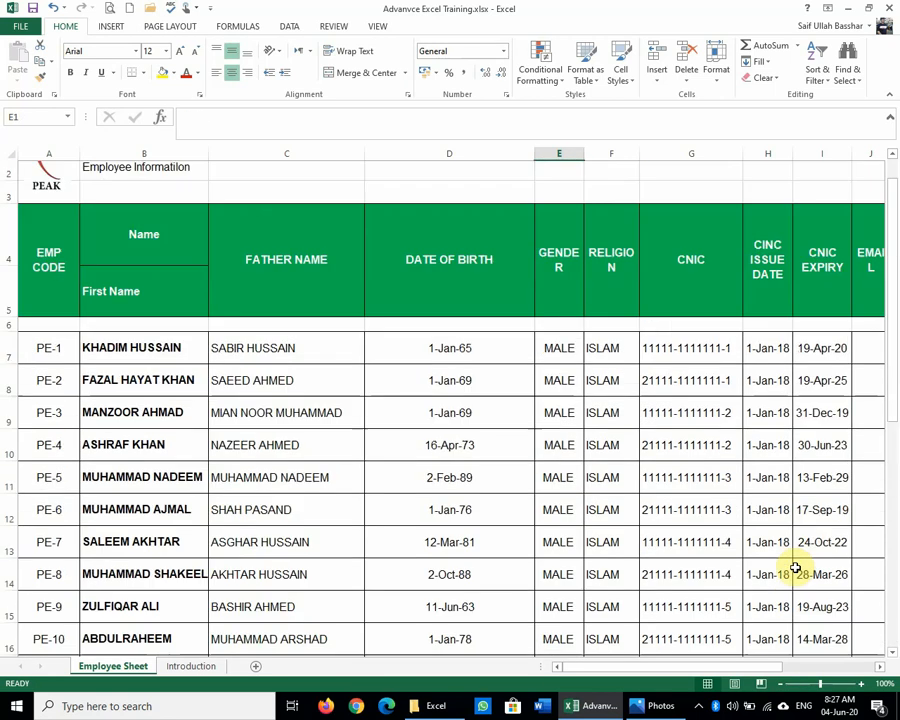
{"action": "key", "text": "Page_Down"}
{"action": "key", "text": "Page_Down"}
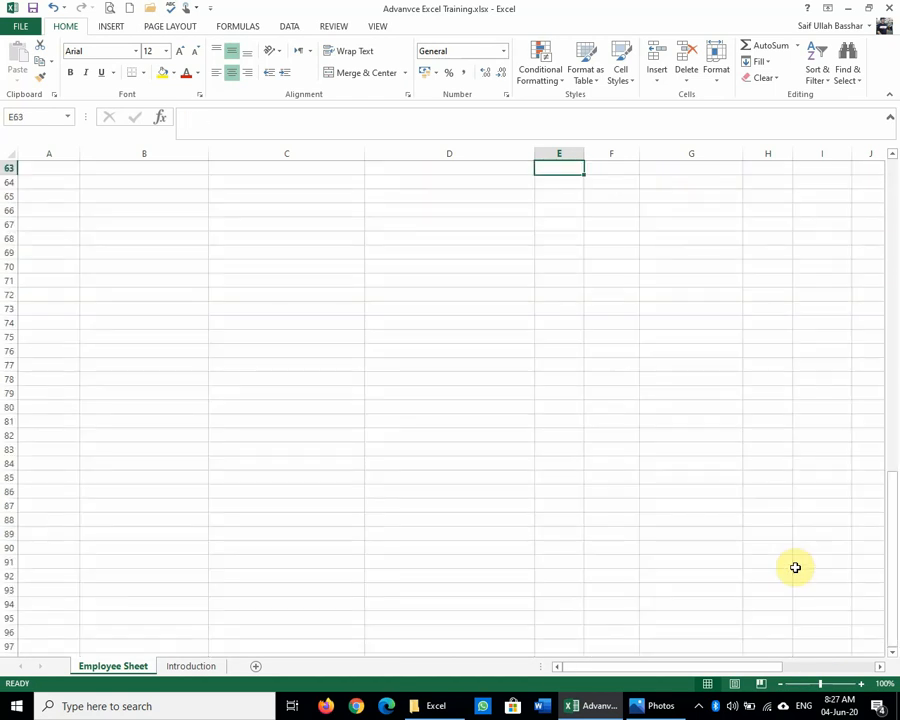
{"action": "key", "text": "Page_Up"}
{"action": "key", "text": "Page_Up"}
{"action": "key", "text": "Page_Down"}
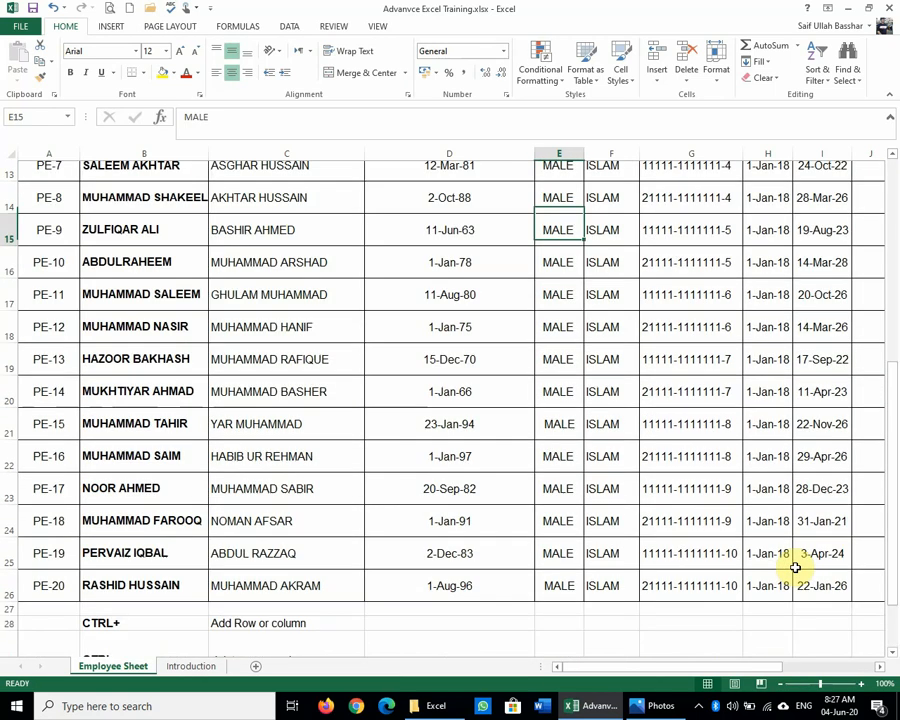
{"action": "key", "text": "Page_Up"}
{"action": "key", "text": "Page_Down"}
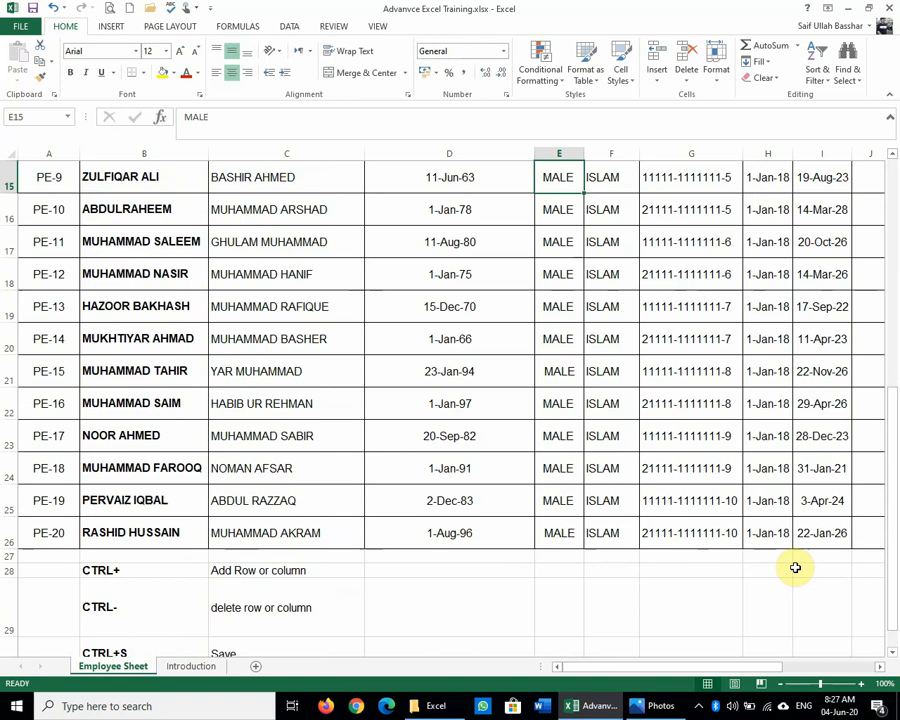
{"action": "key", "text": "Page_Up"}
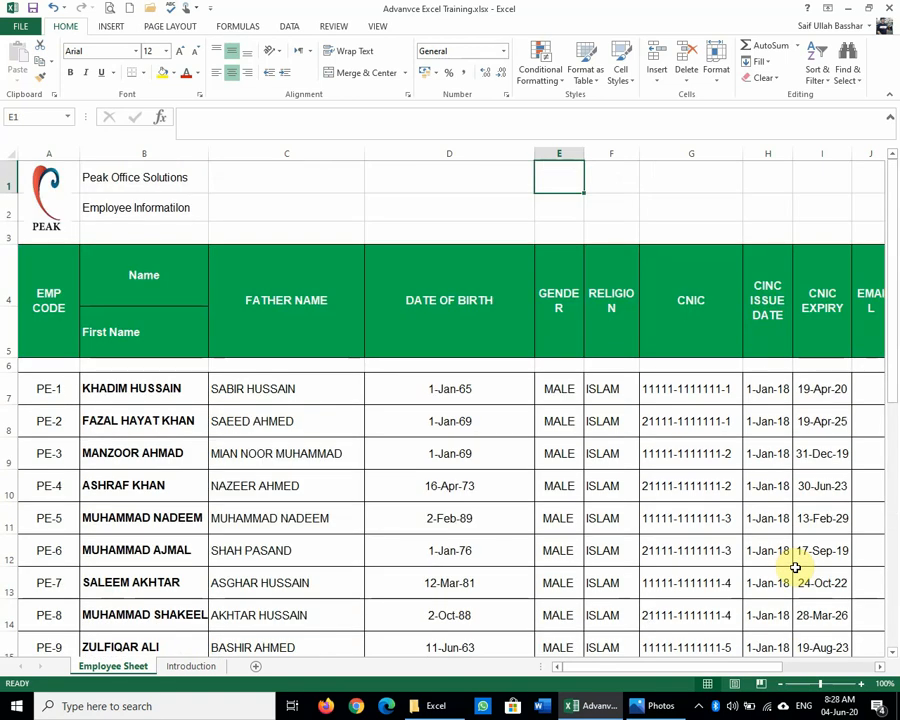
Step: Move back up the sheet and show the taskbar's hidden notification icons
{"action": "key", "text": "Down"}
{"action": "key", "text": "Down"}
{"action": "key", "text": "Down"}
{"action": "key", "text": "Down"}
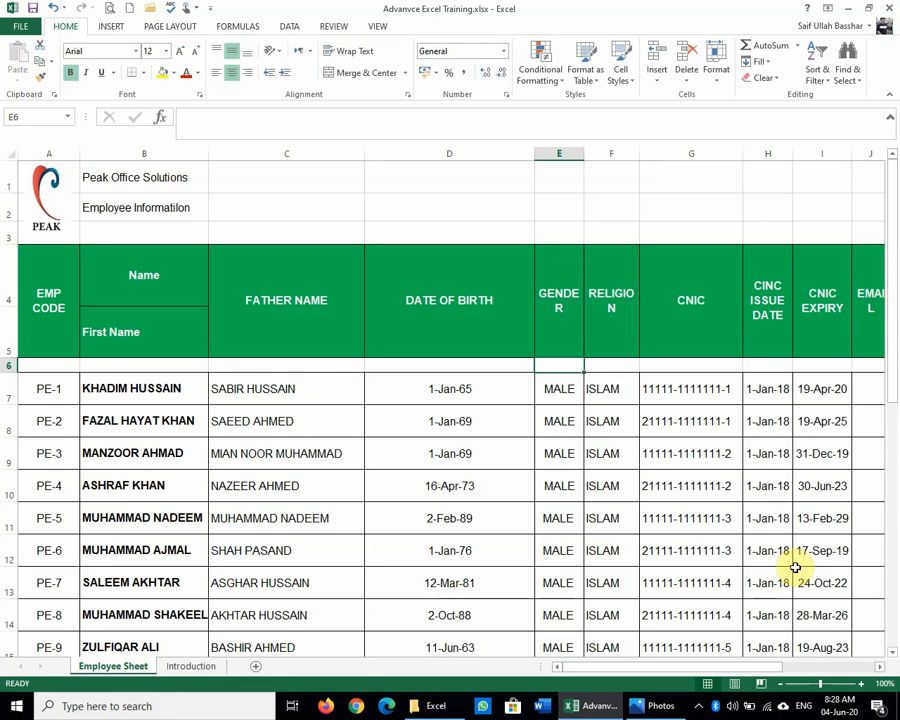
{"action": "left_click", "coordinate": [699, 706]}
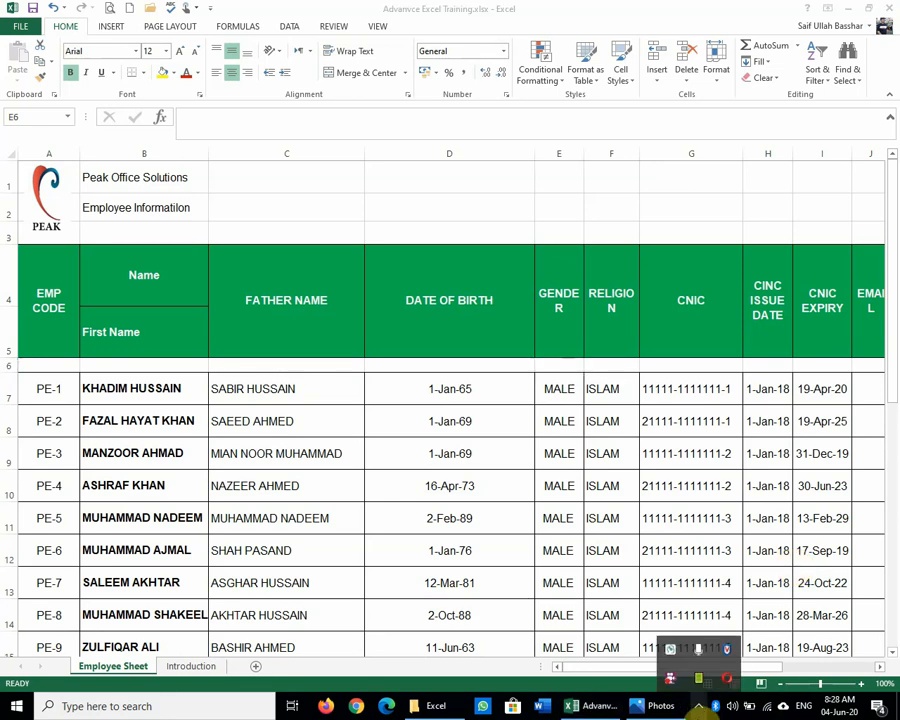